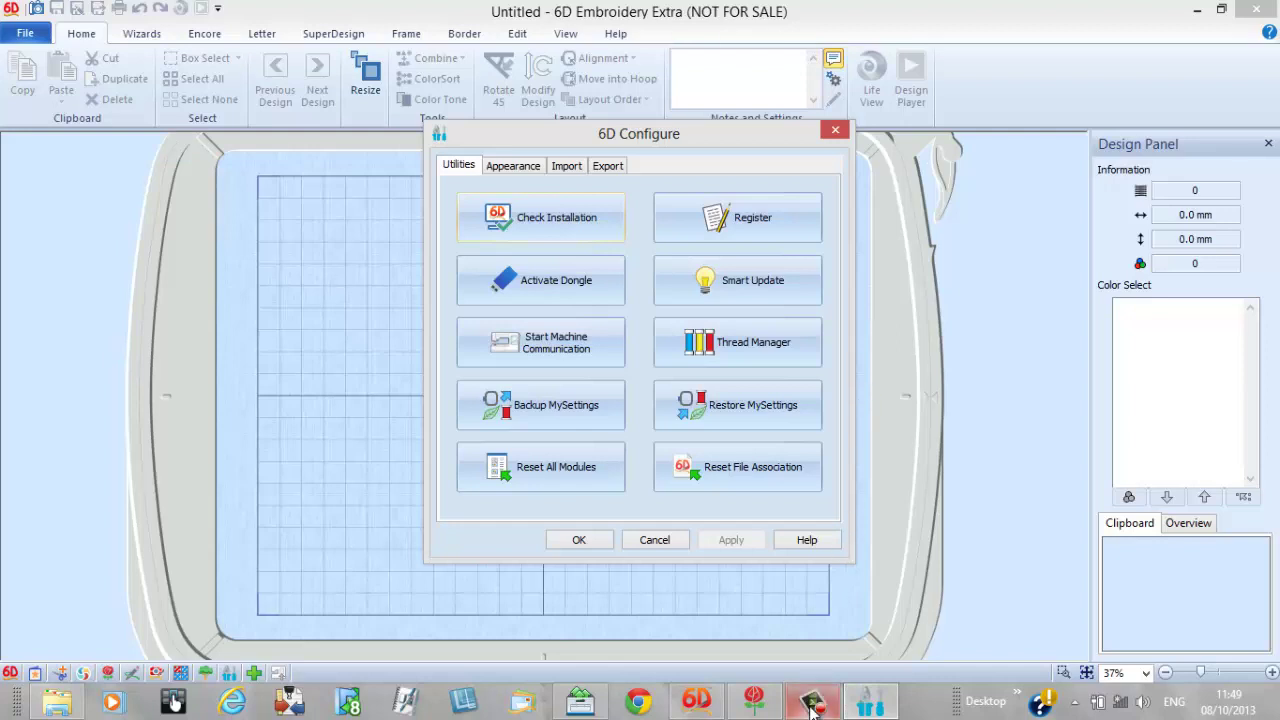
Run the installation check for the 6D Embroidery System.
mouse_move(812, 708)
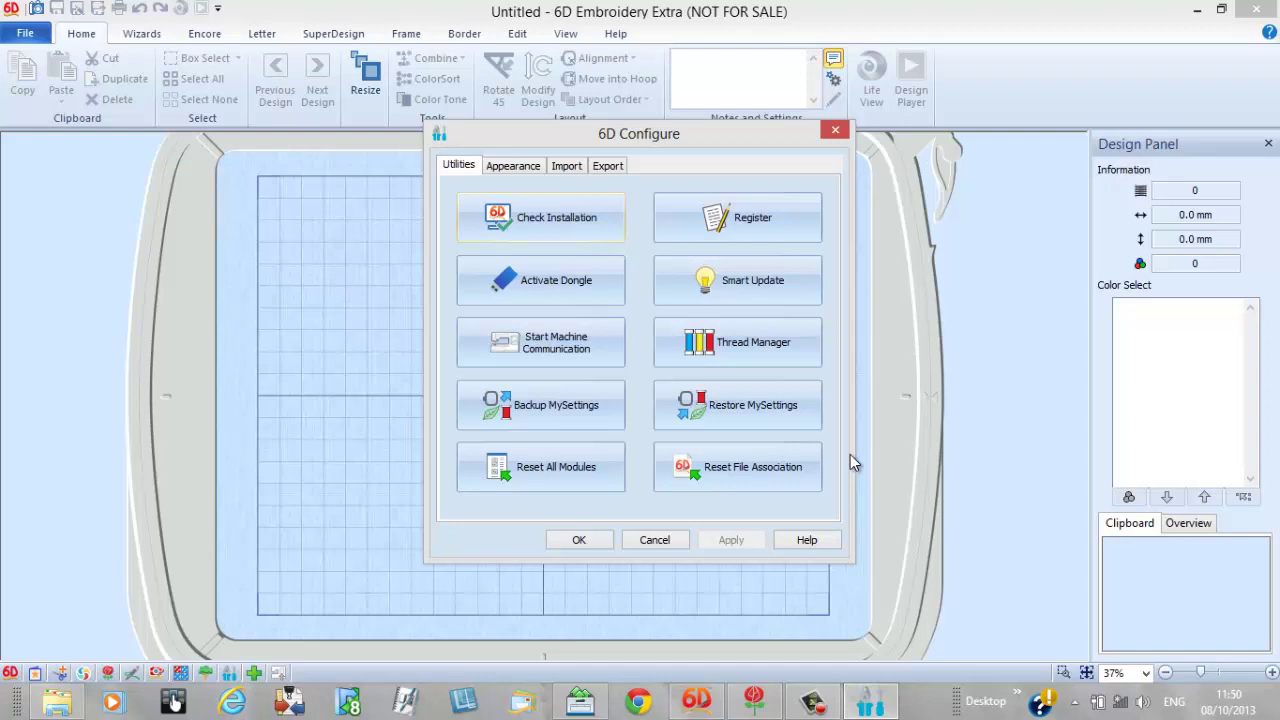
left_click(559, 220)
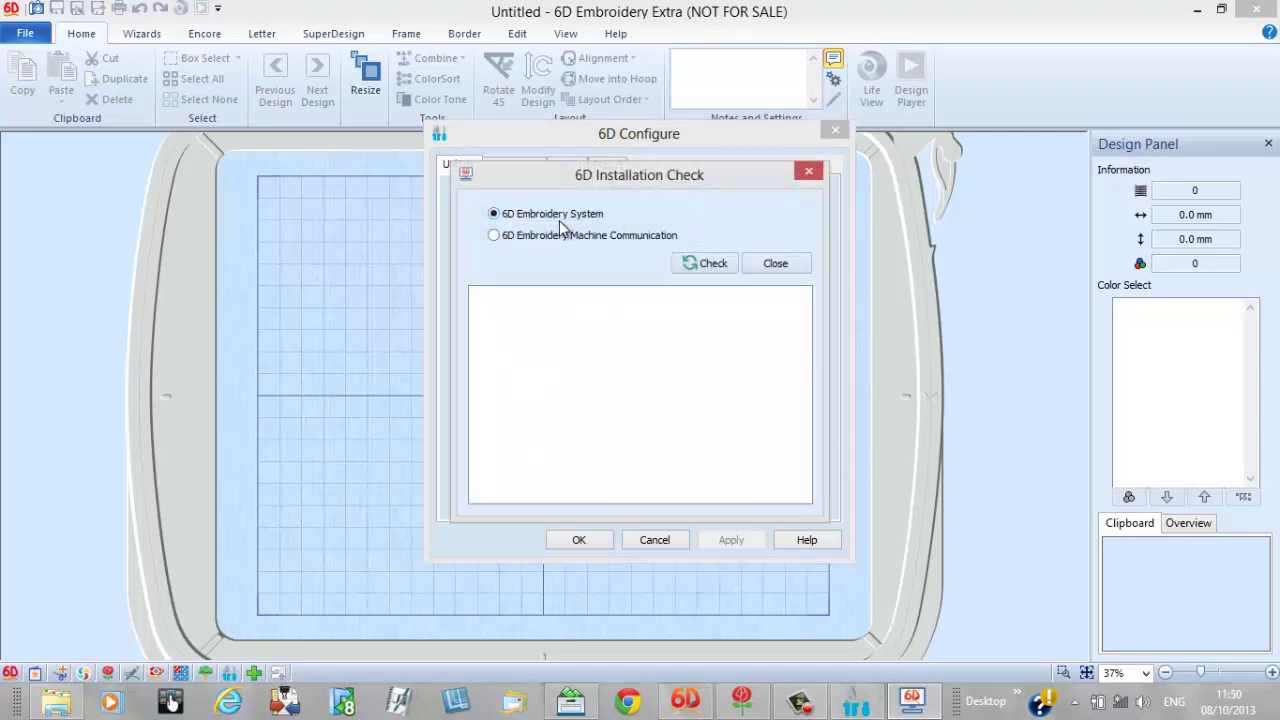
left_click(683, 262)
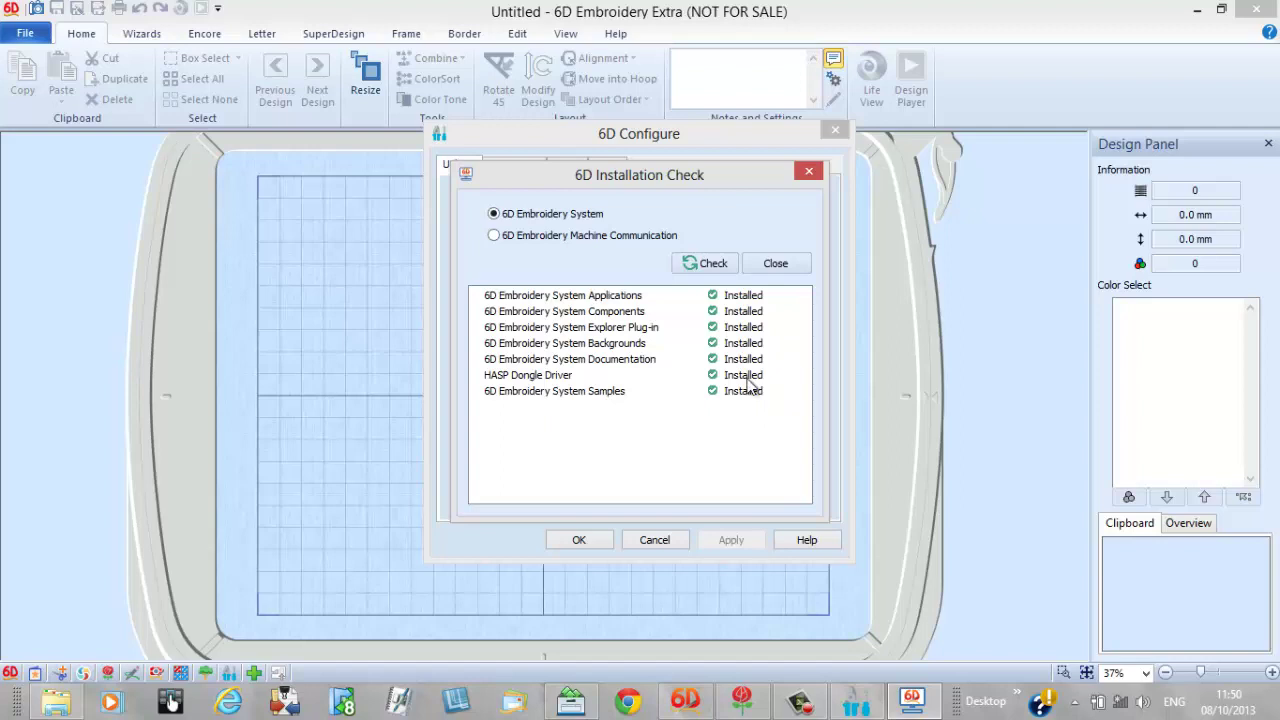
Run the installation check for 6D Embroidery Machine Communication, and close the check and configuration windows.
left_click(495, 237)
left_click(685, 267)
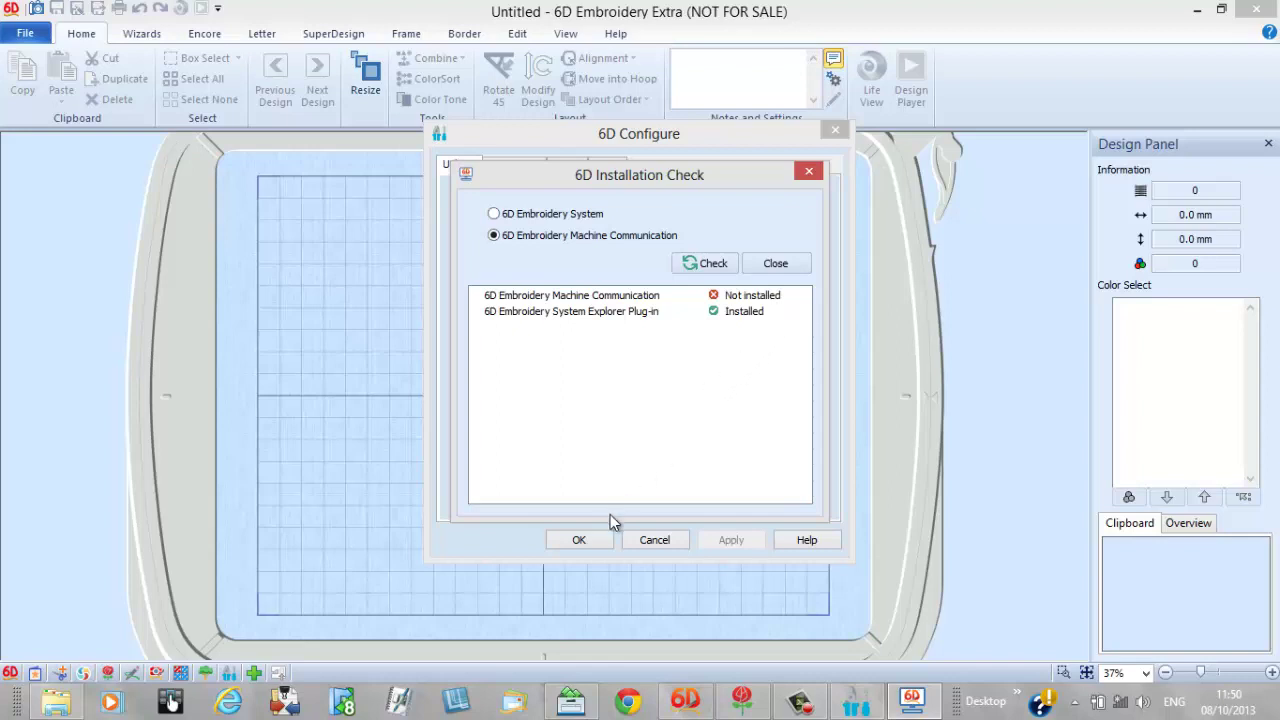
left_click(579, 540)
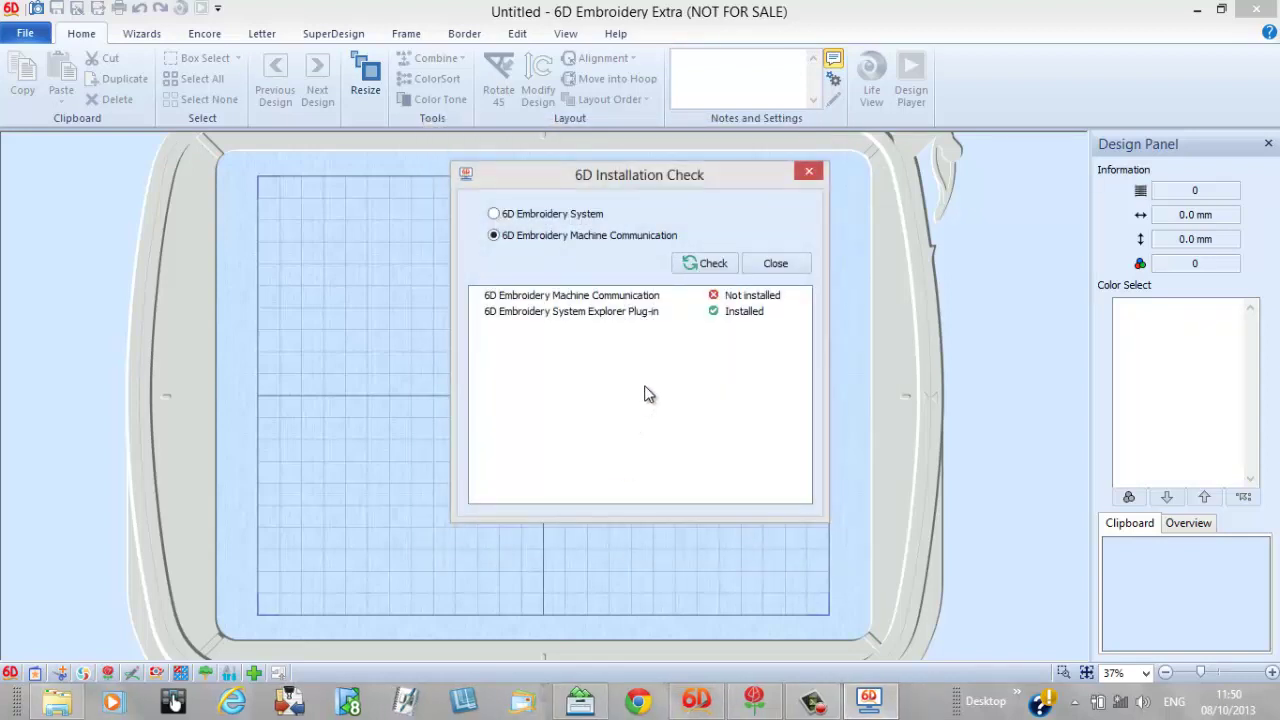
left_click(774, 263)
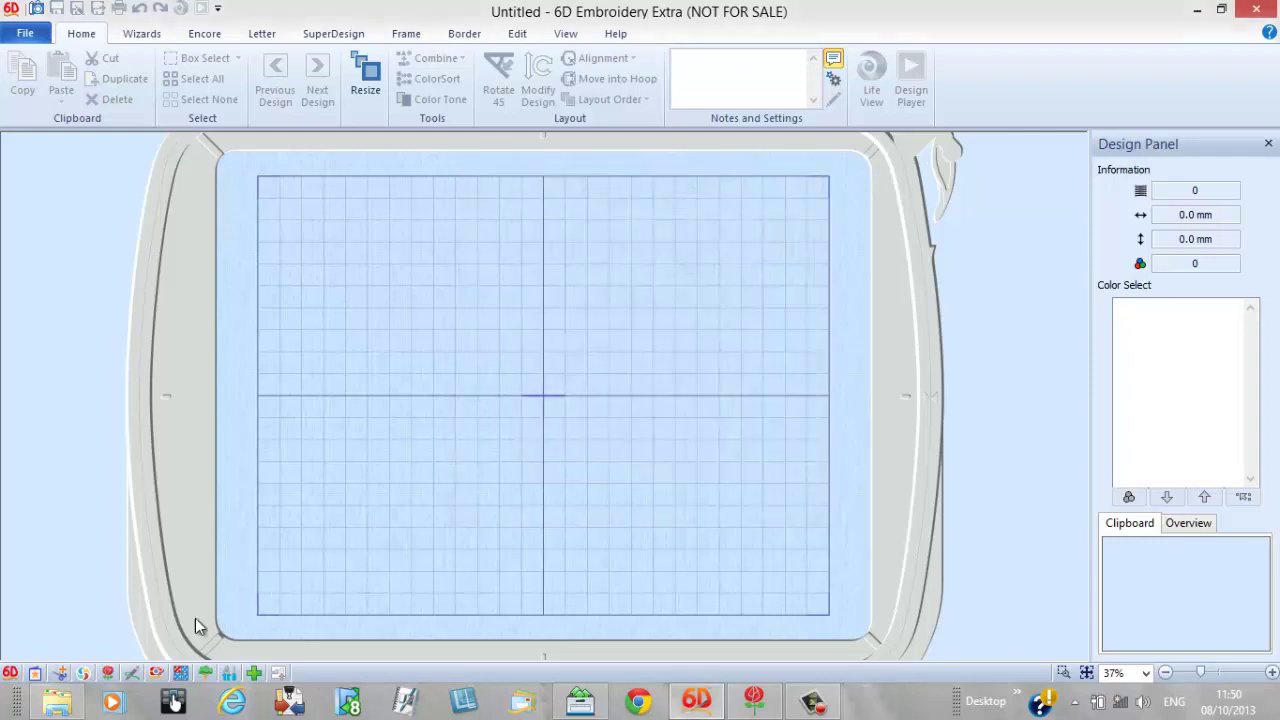
Open the Thread Manager from 6D Configure and view the thread ranges available under MyThreadRanges.
left_click(230, 672)
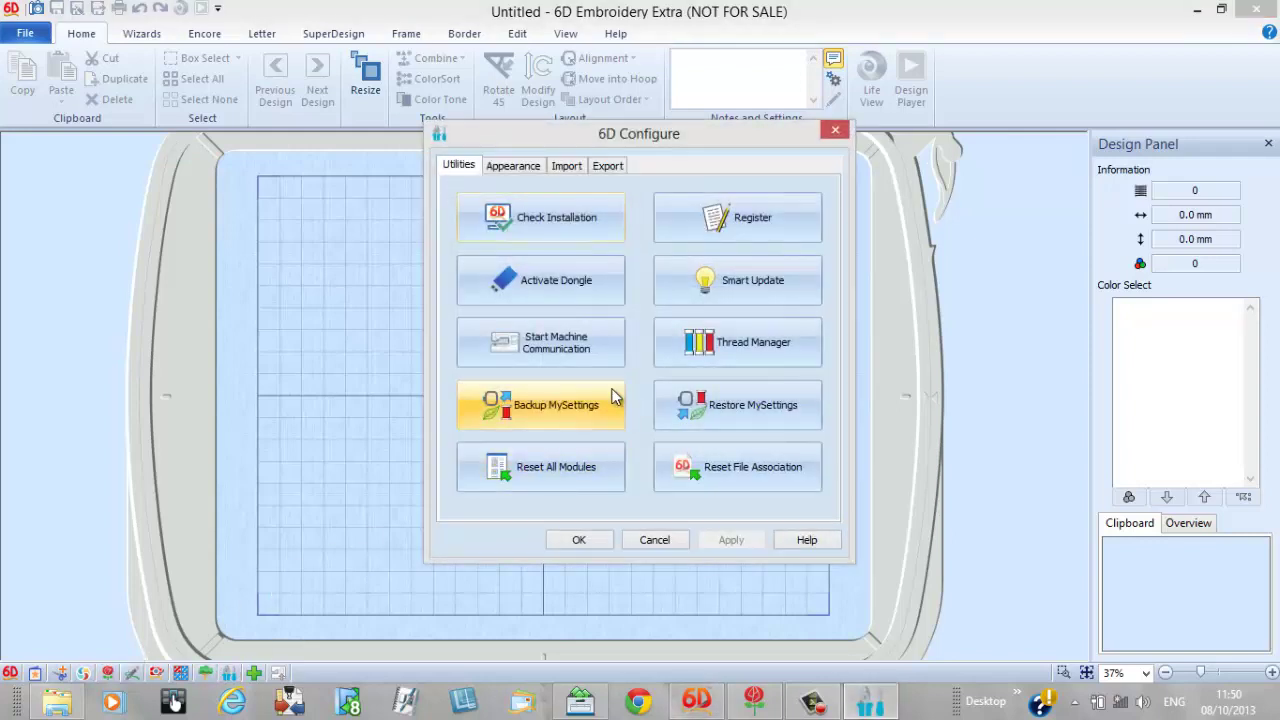
left_click(812, 701)
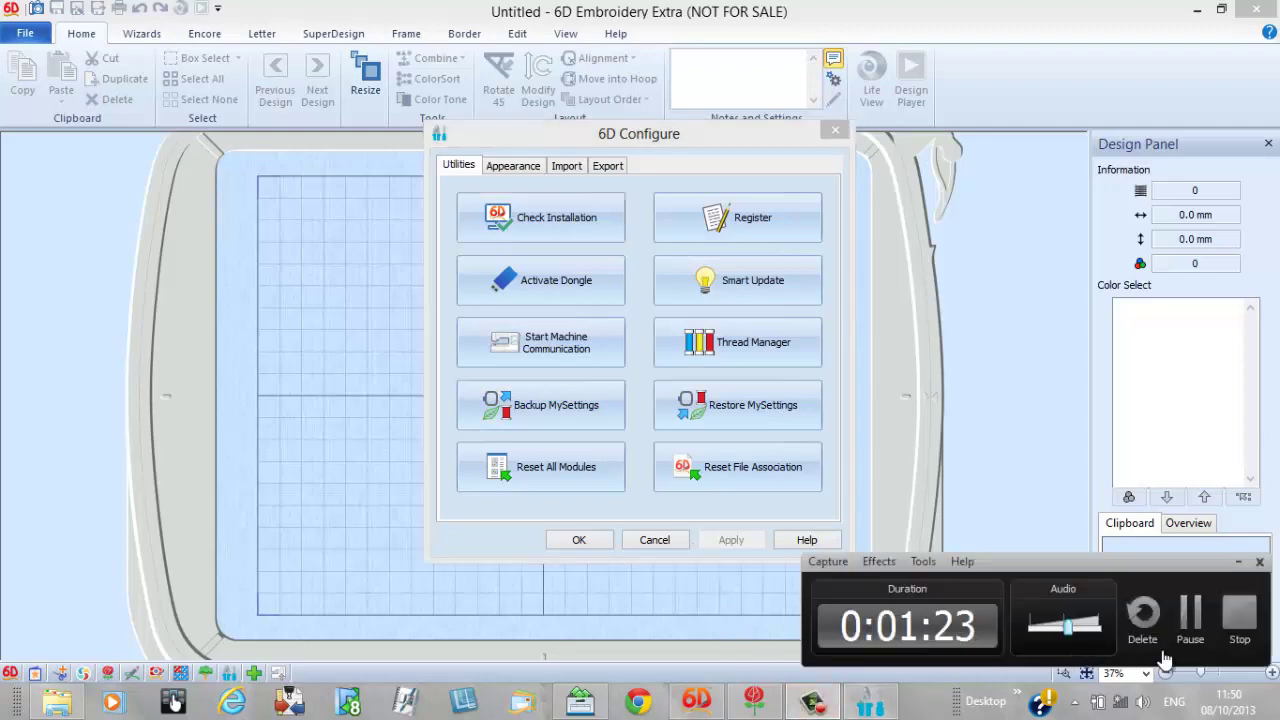
left_click(965, 523)
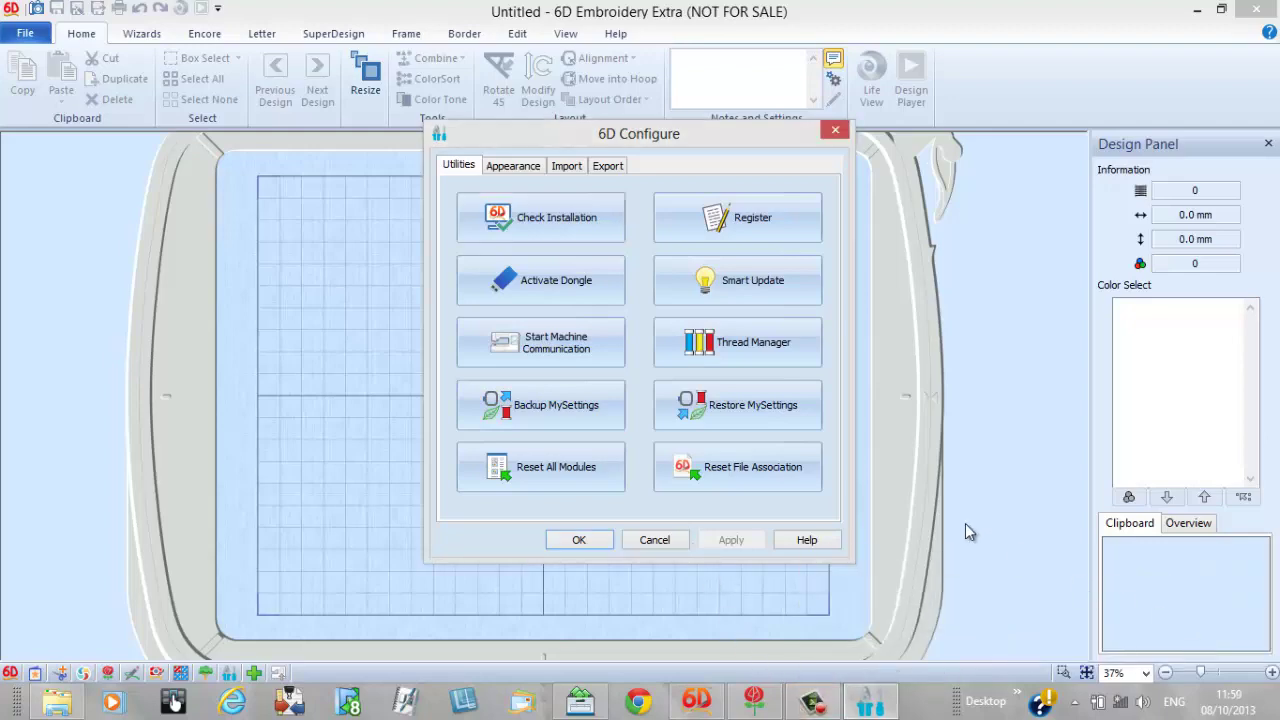
left_click(735, 363)
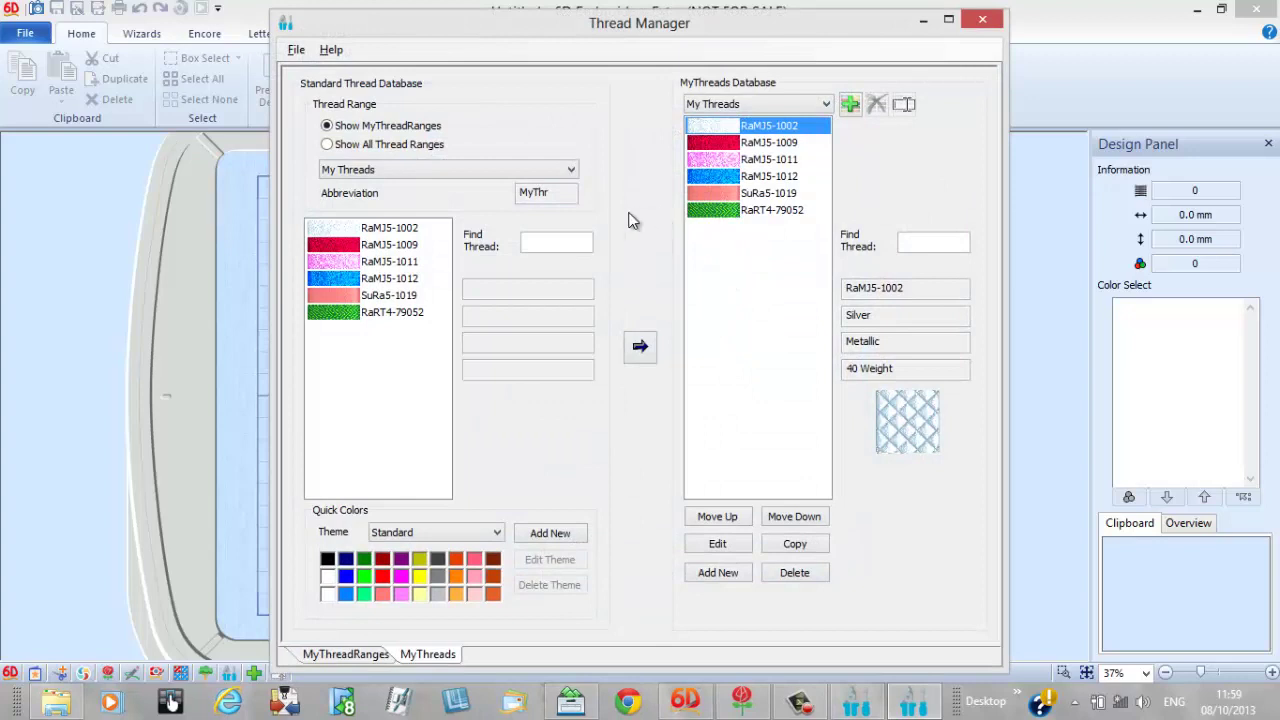
left_click(456, 170)
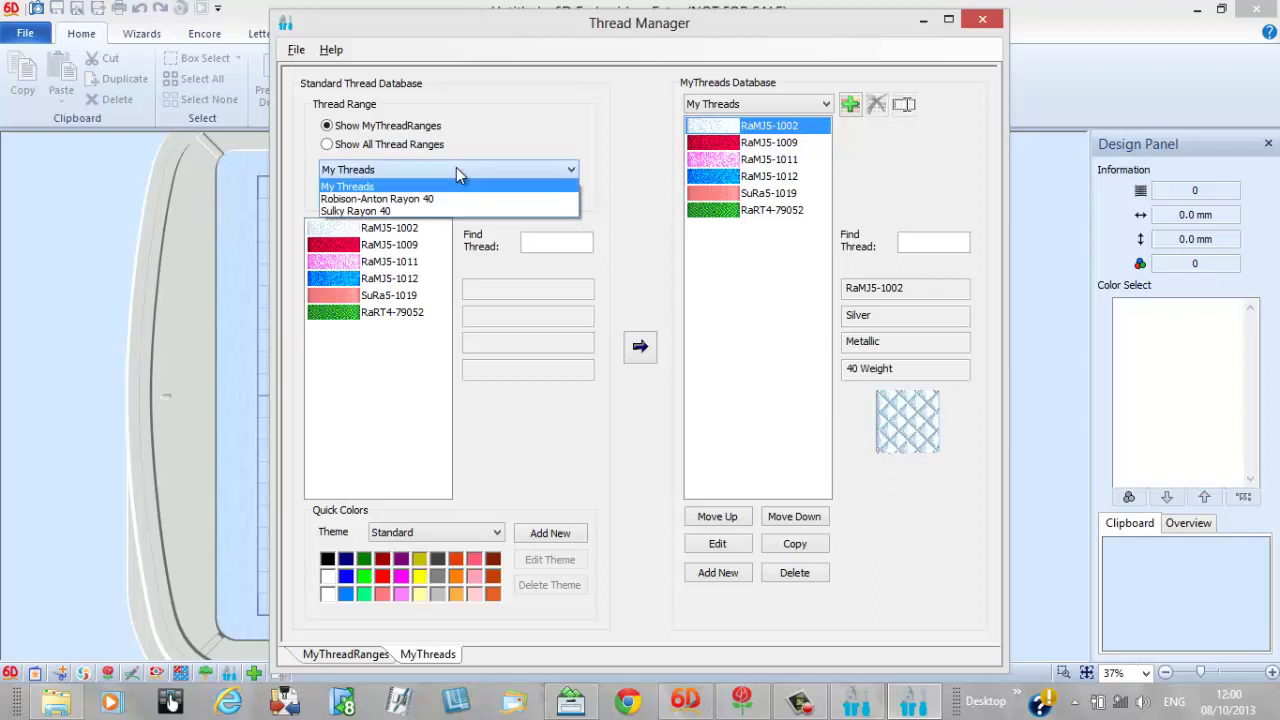
left_click(456, 169)
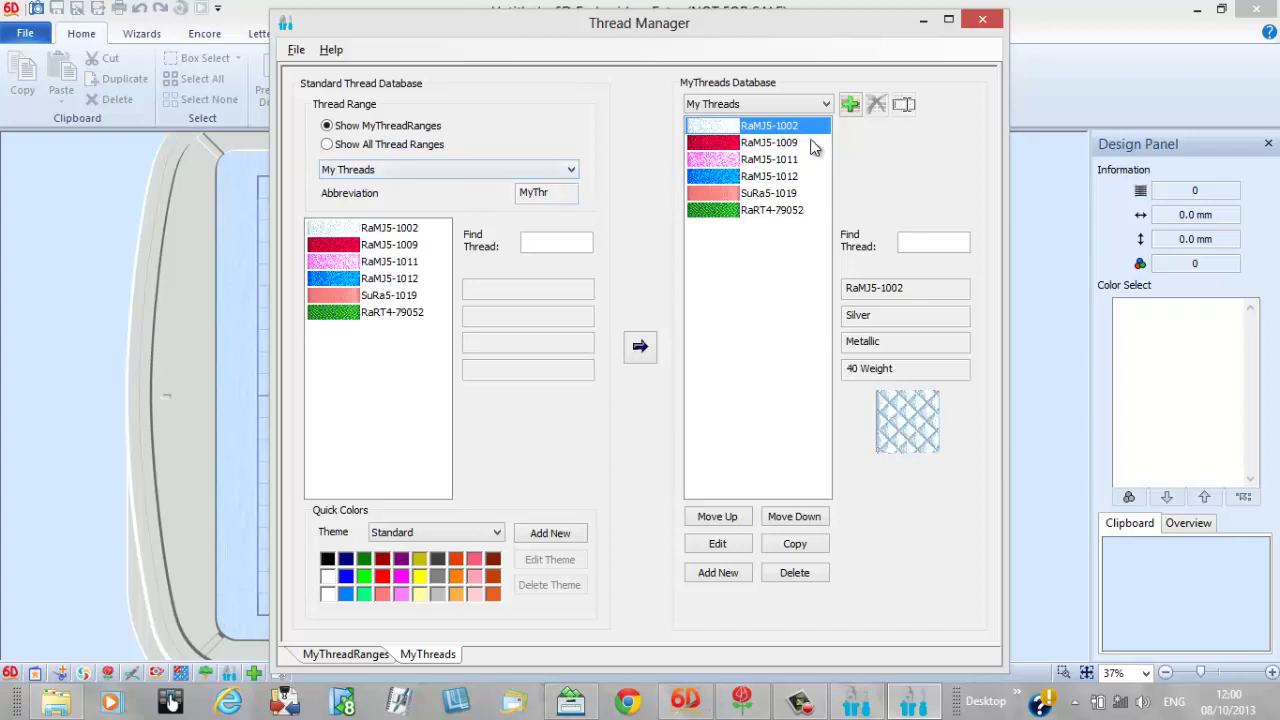
Add a new MyThreads range named "test 1".
left_click(848, 105)
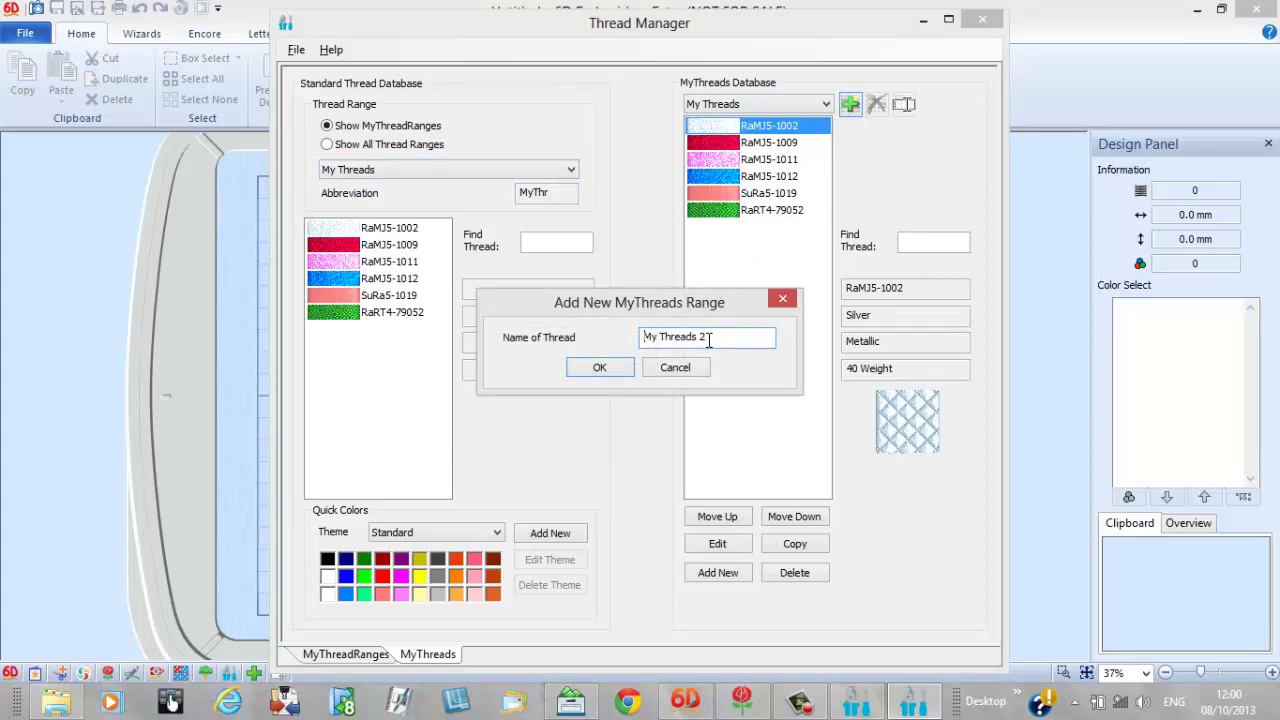
left_click_drag(708, 340, 642, 338)
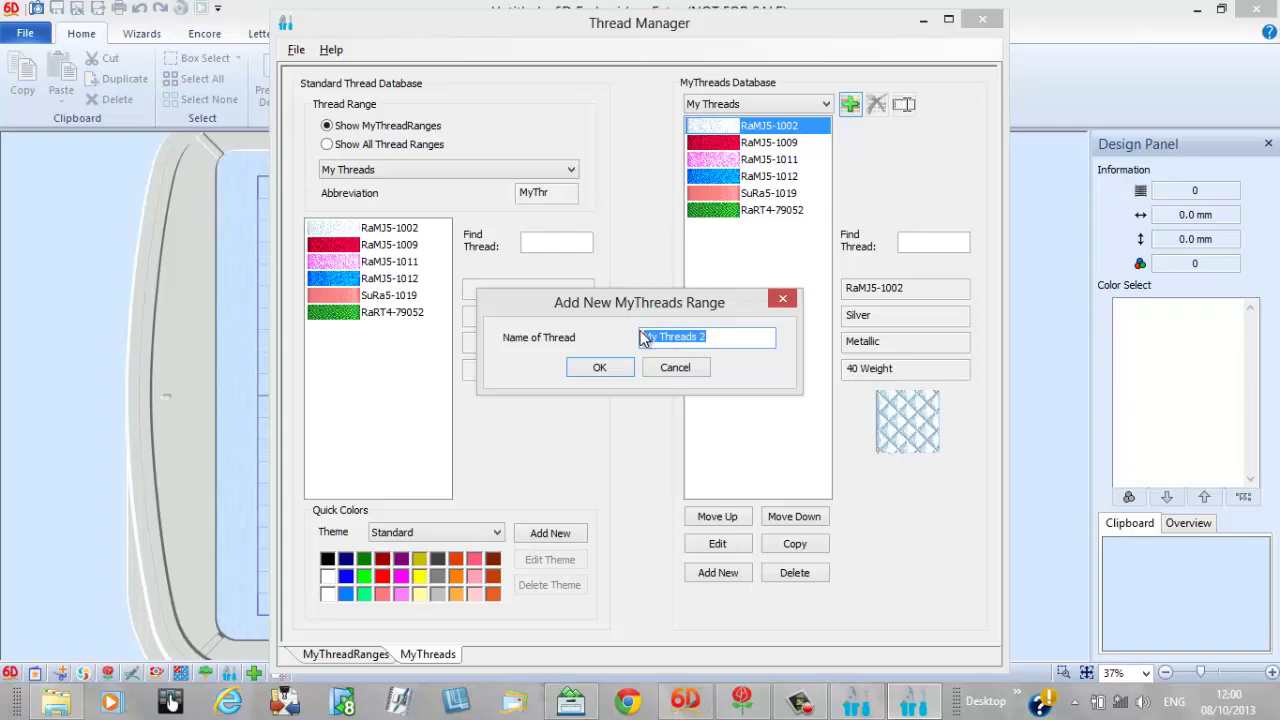
type("test")
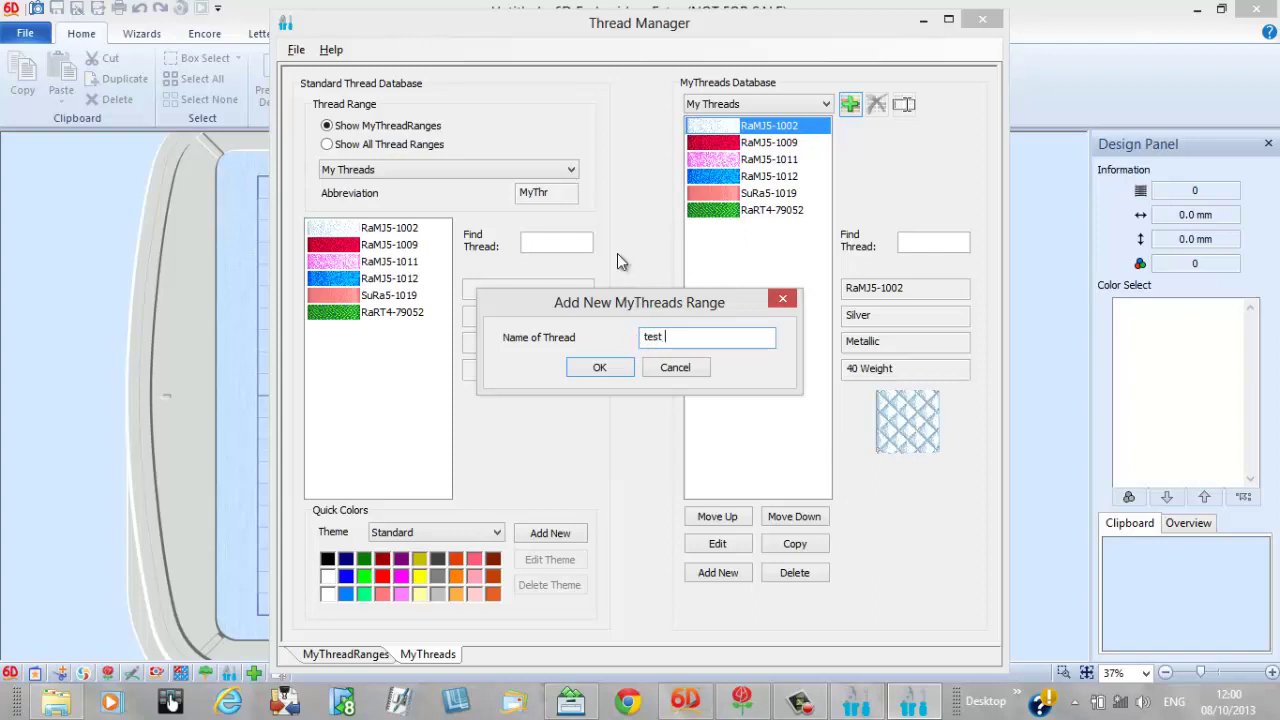
type(" 1")
left_click(603, 367)
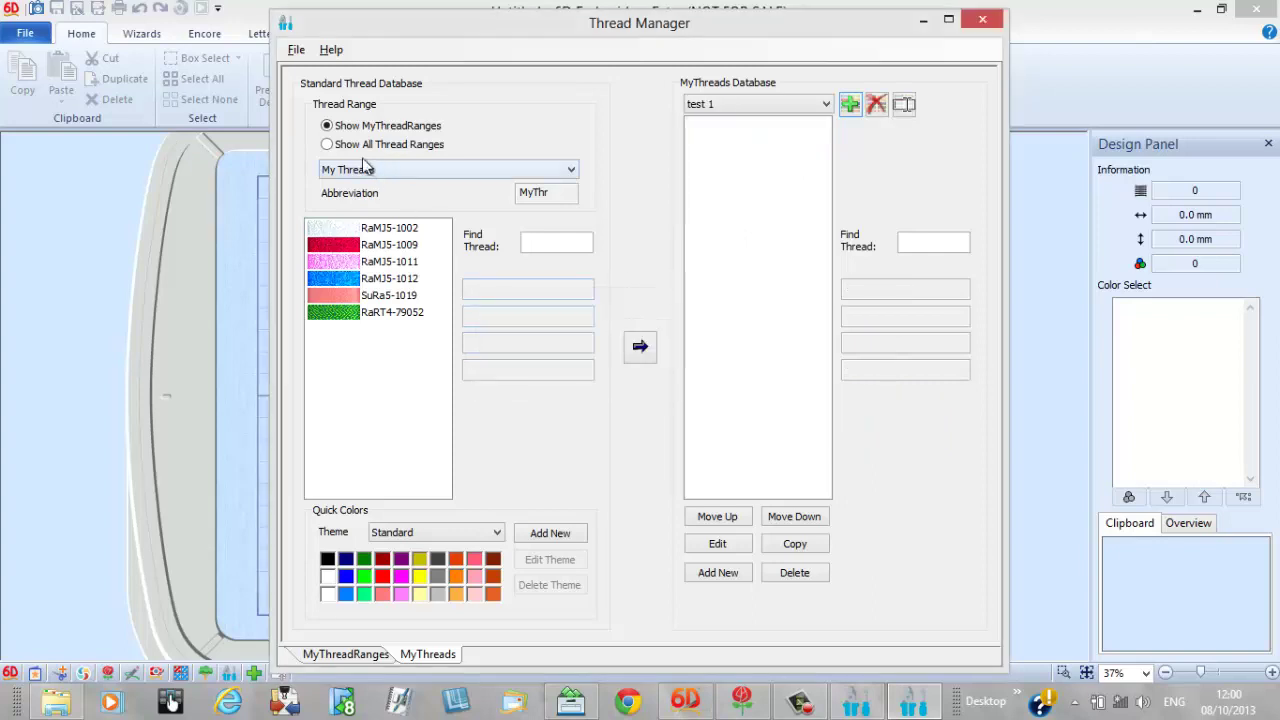
Show all thread ranges in the Standard Thread Database and look through the complete list of manufacturers' ranges.
left_click(328, 145)
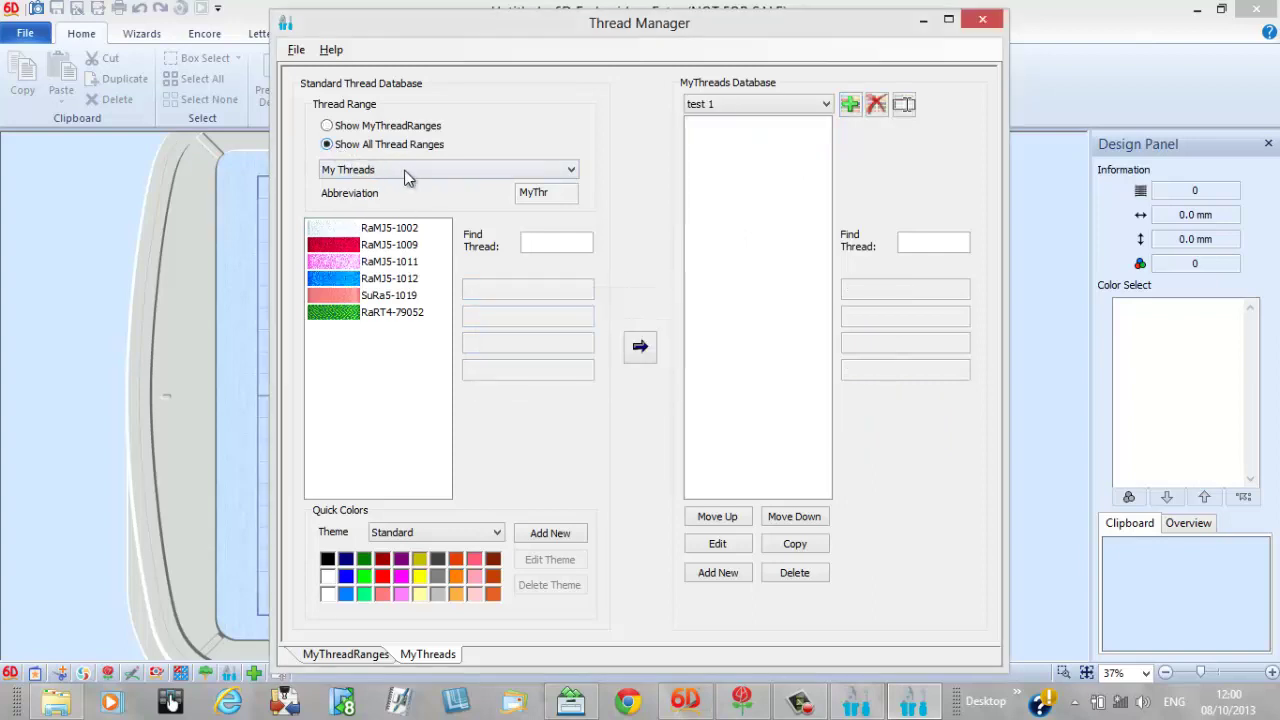
left_click(570, 175)
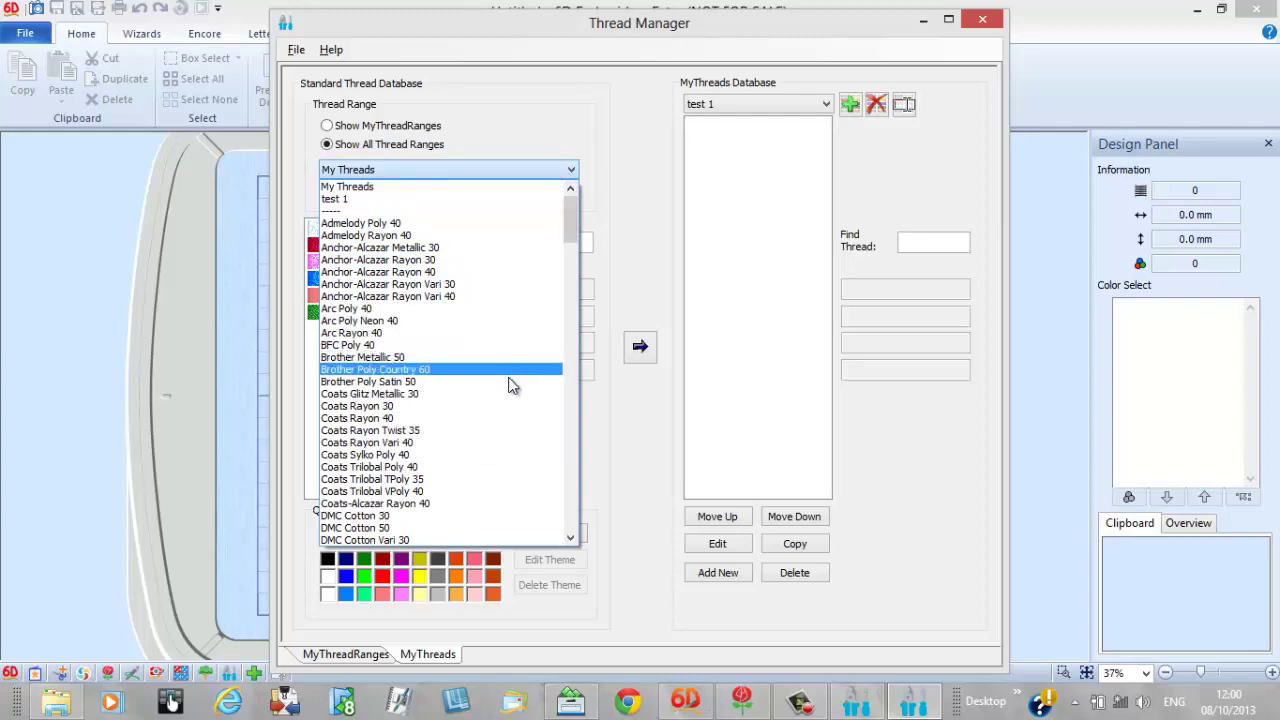
scroll(505, 428, "down", 4)
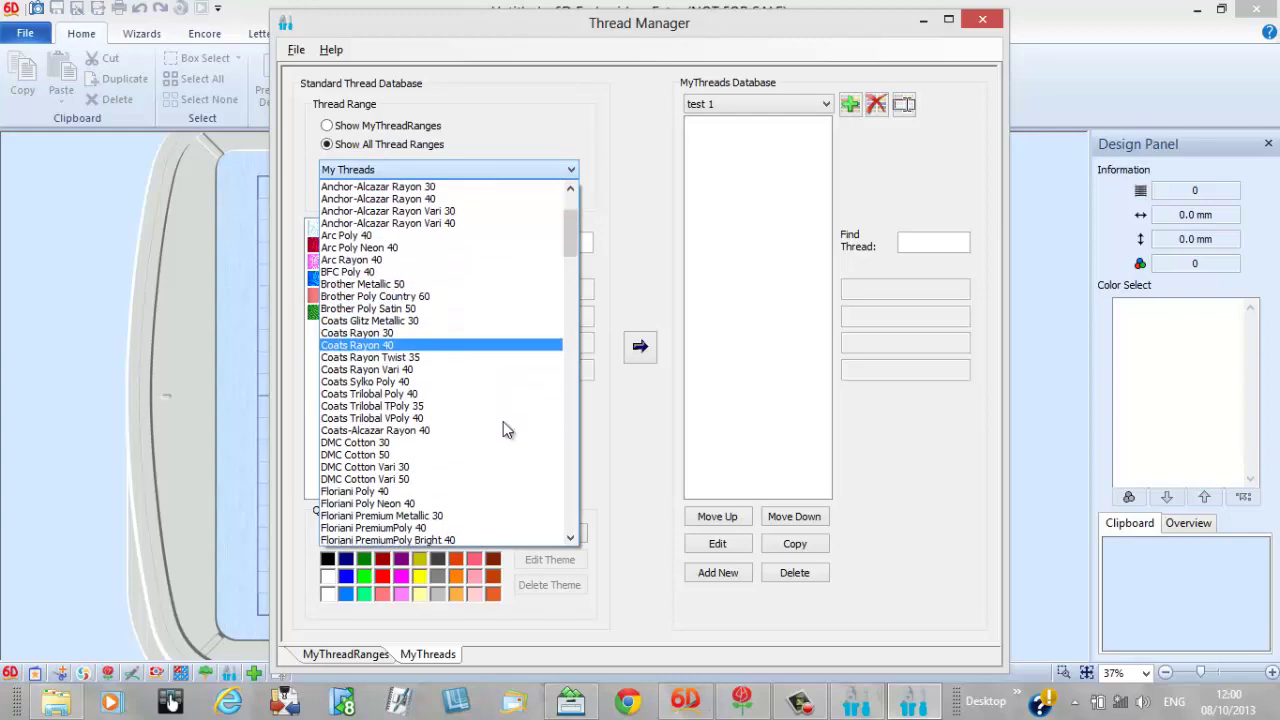
scroll(505, 428, "down", 6)
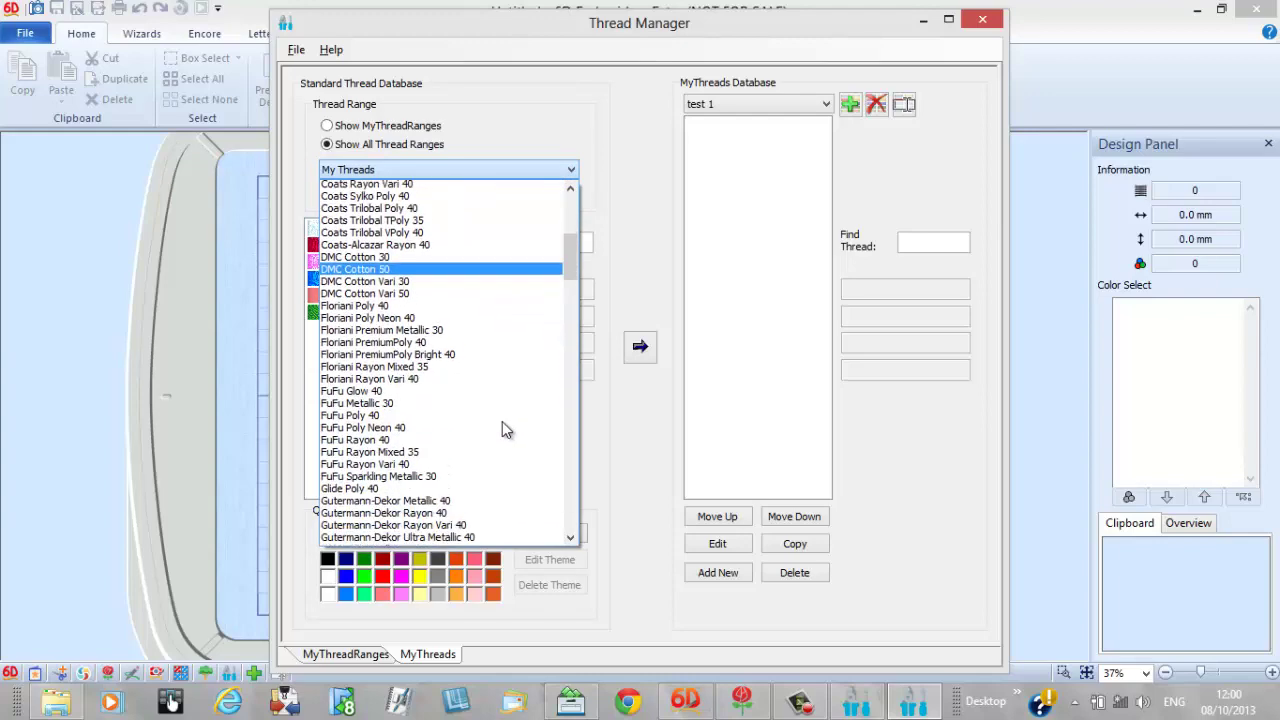
scroll(505, 428, "down", 8)
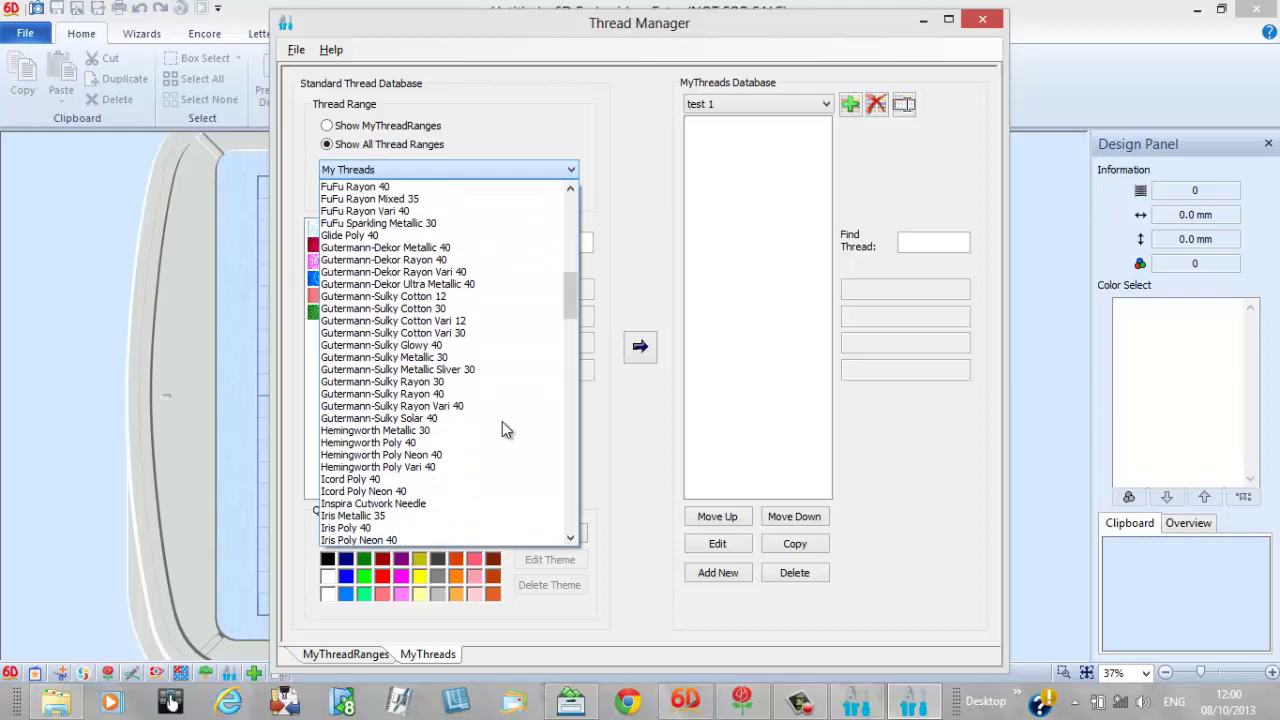
scroll(505, 428, "down", 9)
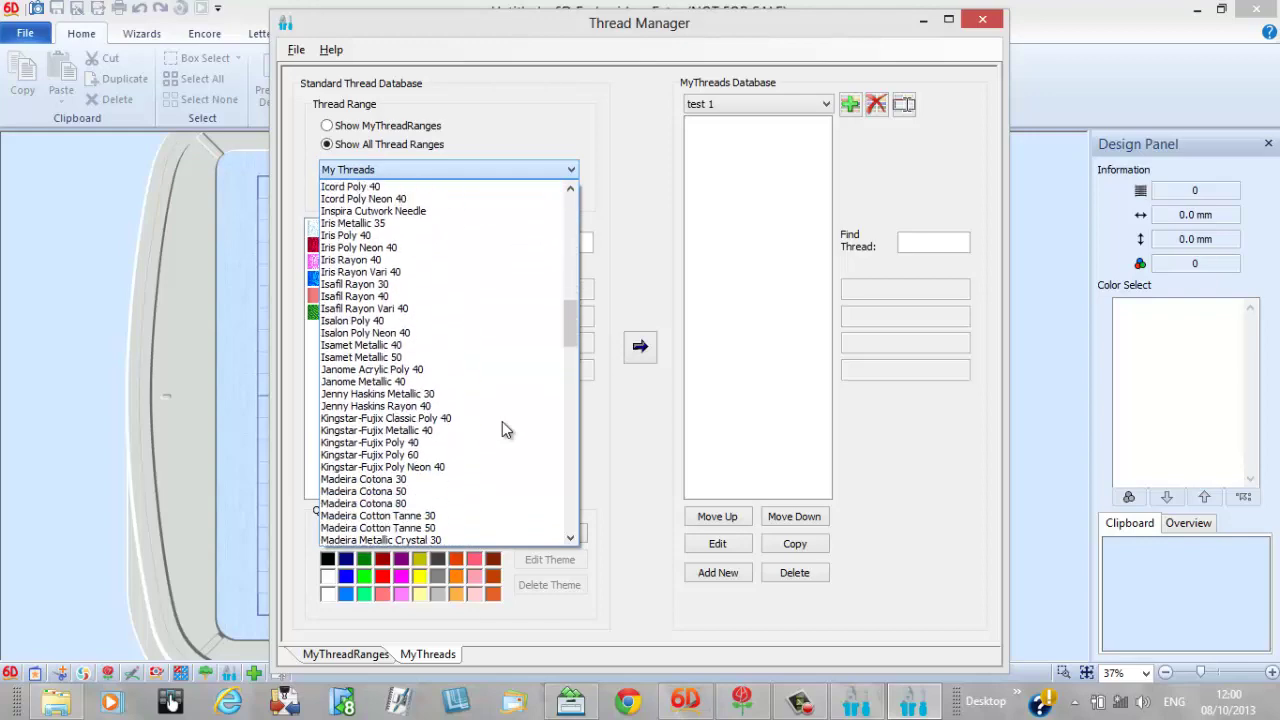
scroll(502, 428, "down", 5)
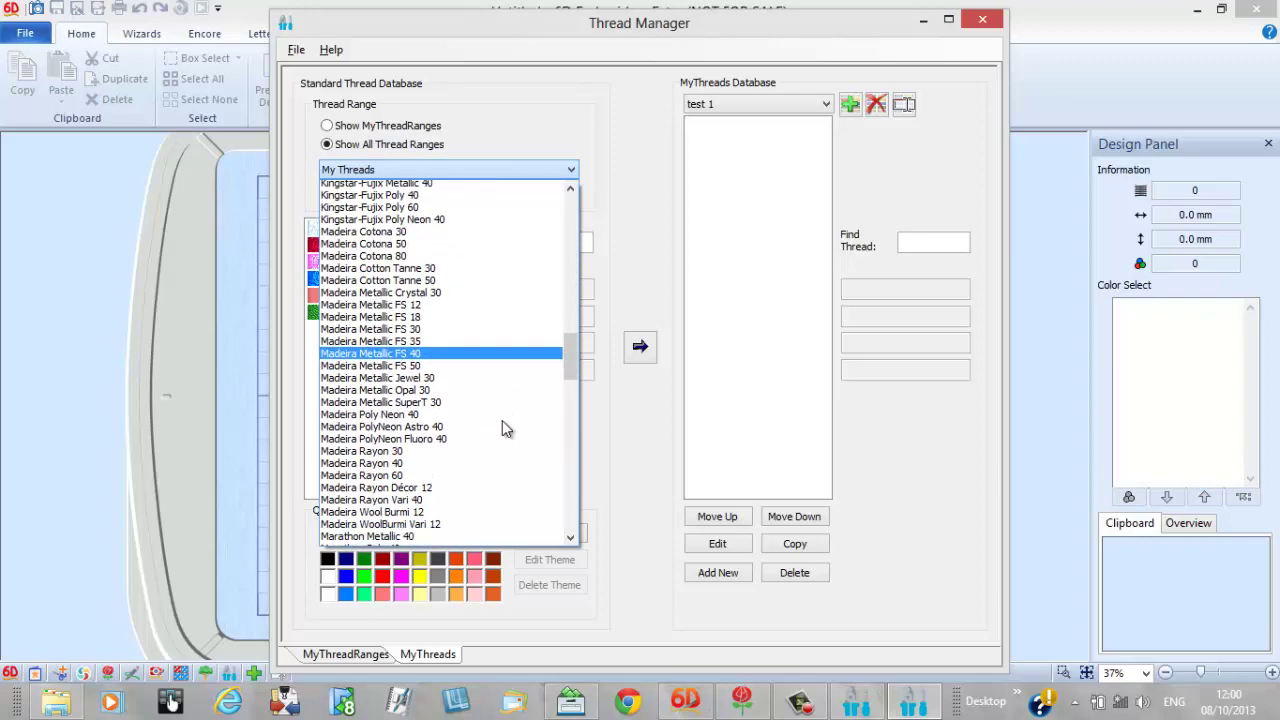
scroll(503, 428, "down", 7)
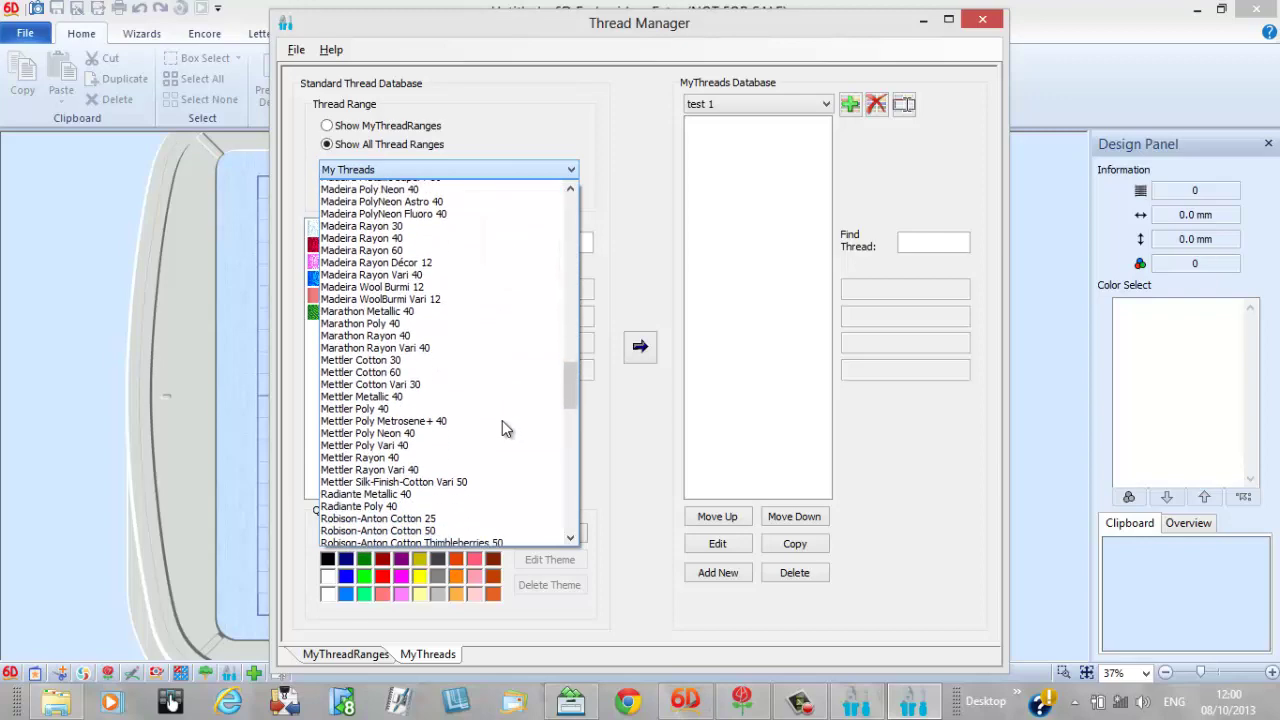
scroll(505, 428, "down", 8)
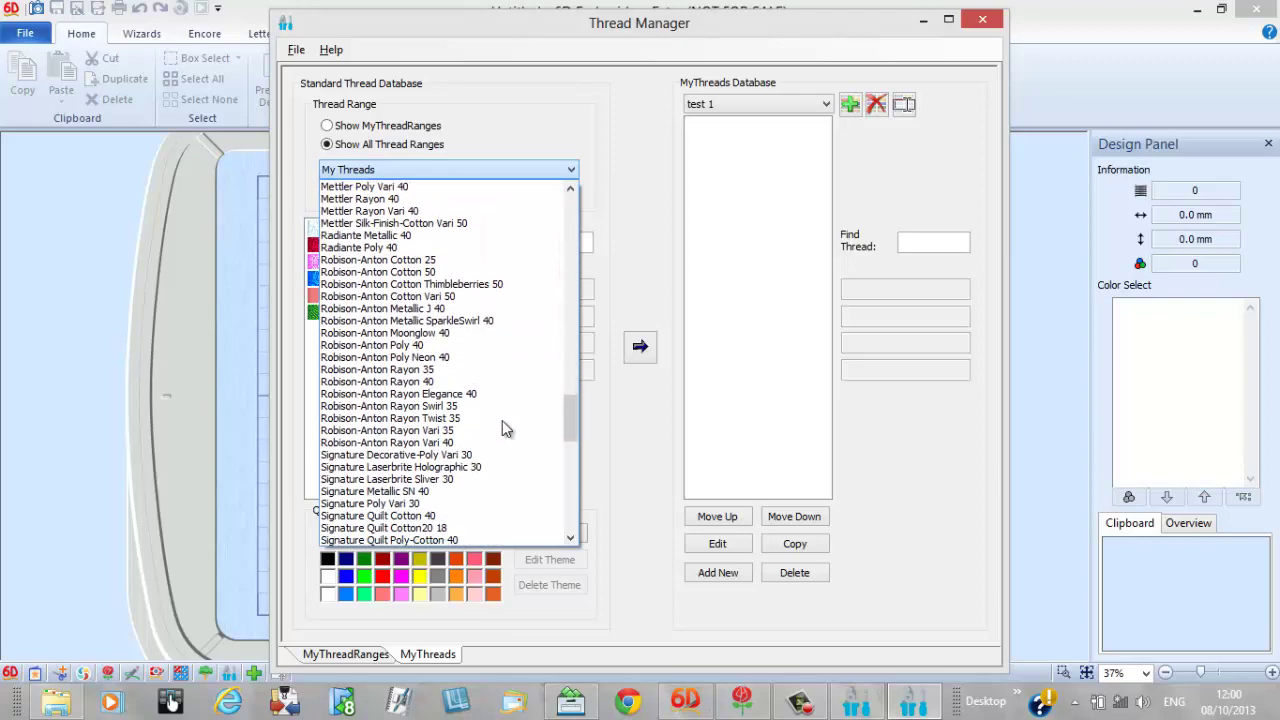
scroll(502, 421, "down", 9)
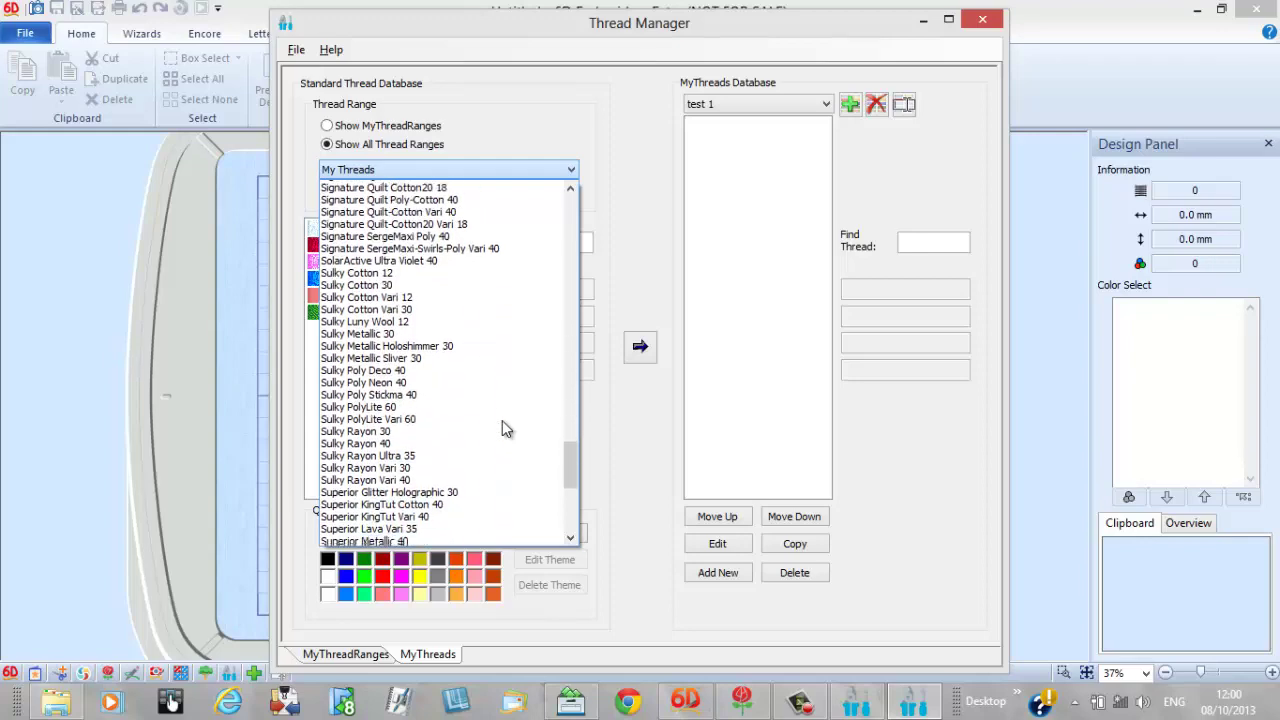
scroll(503, 428, "down", 4)
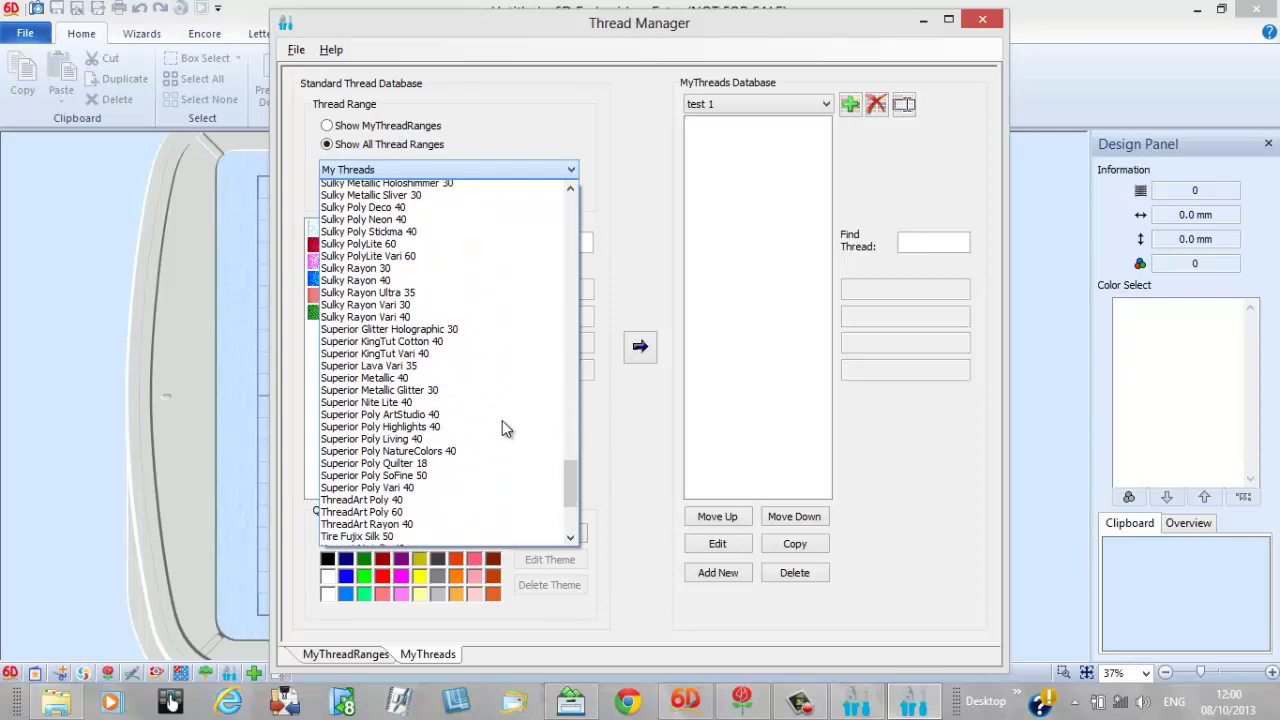
scroll(502, 420, "down", 2)
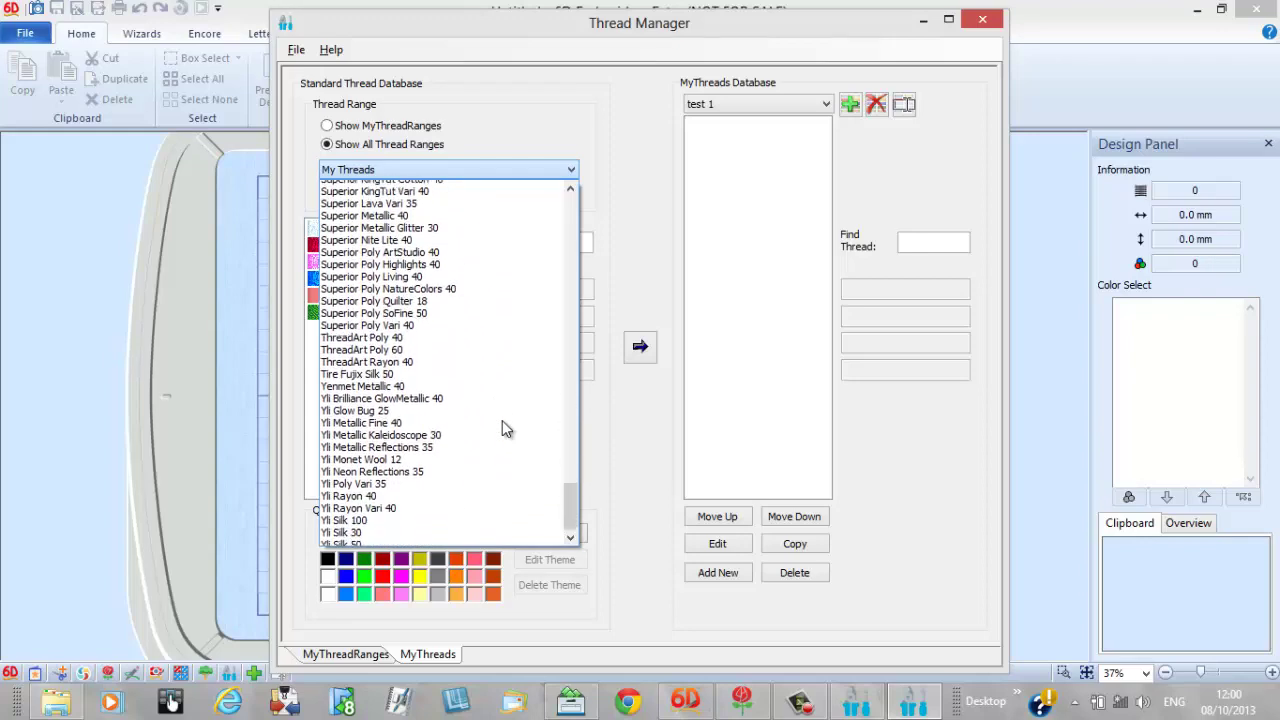
scroll(502, 419, "up", 14)
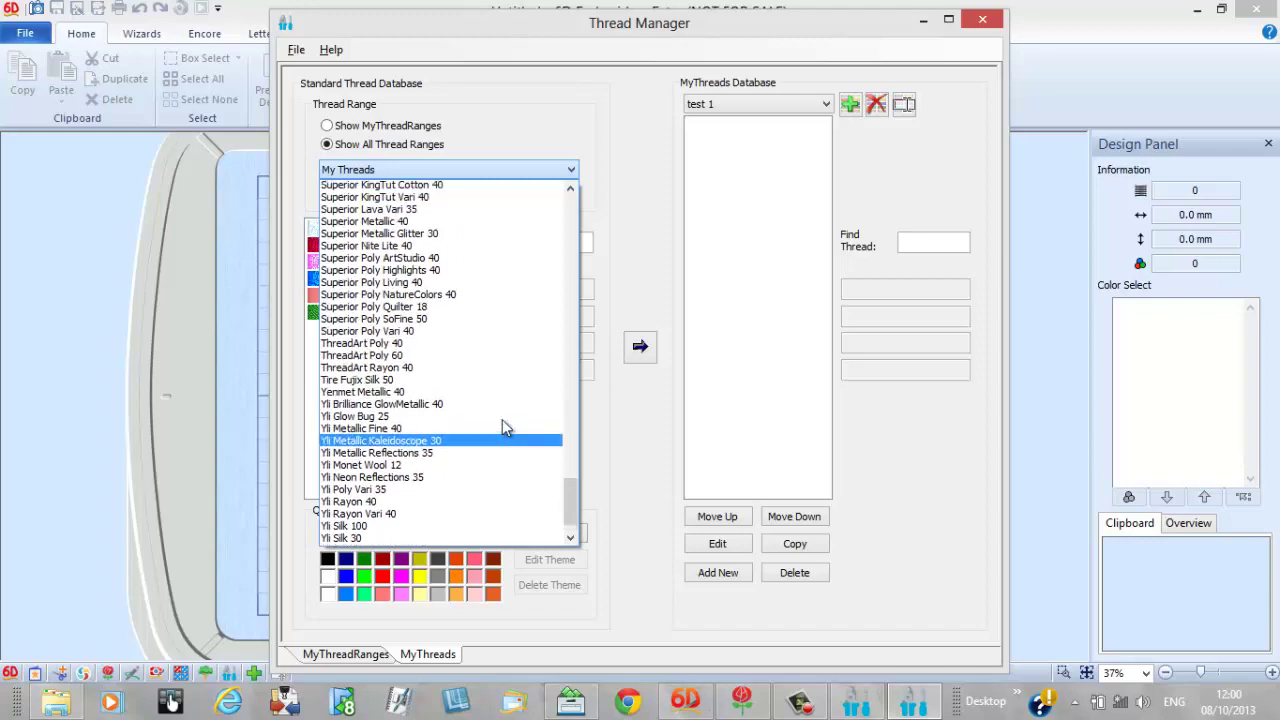
scroll(503, 427, "up", 14)
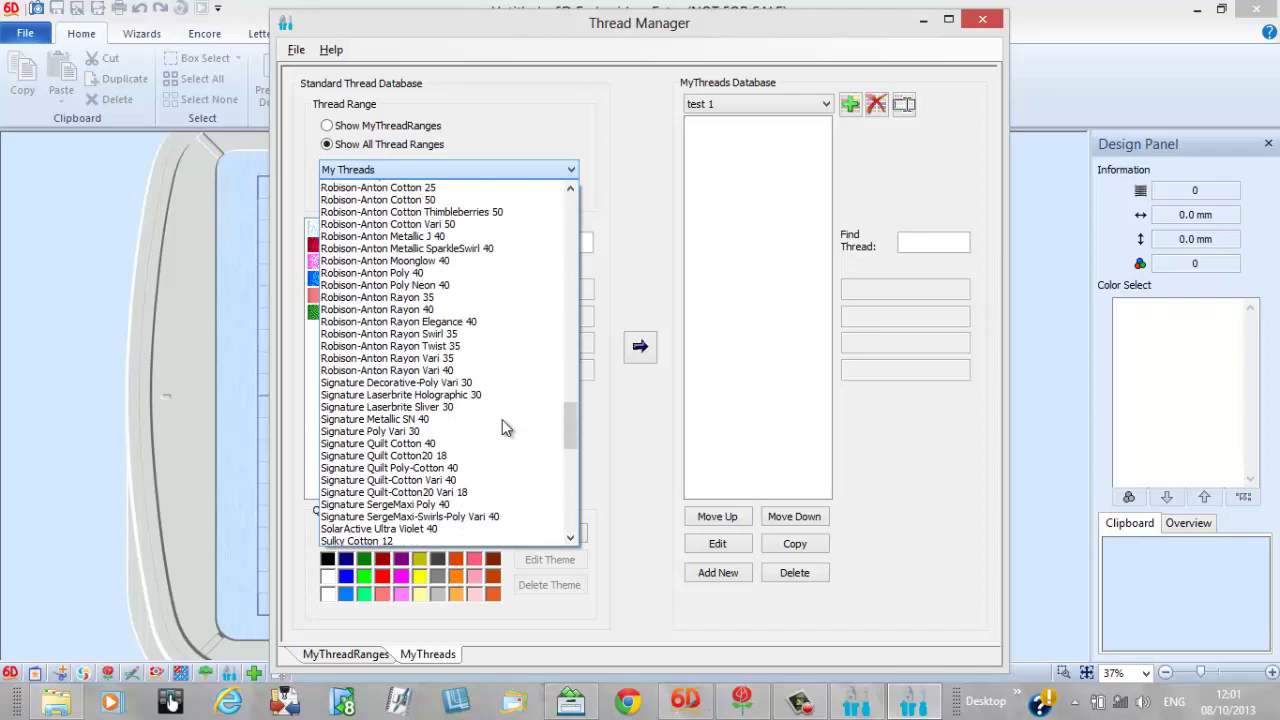
scroll(503, 424, "up", 6)
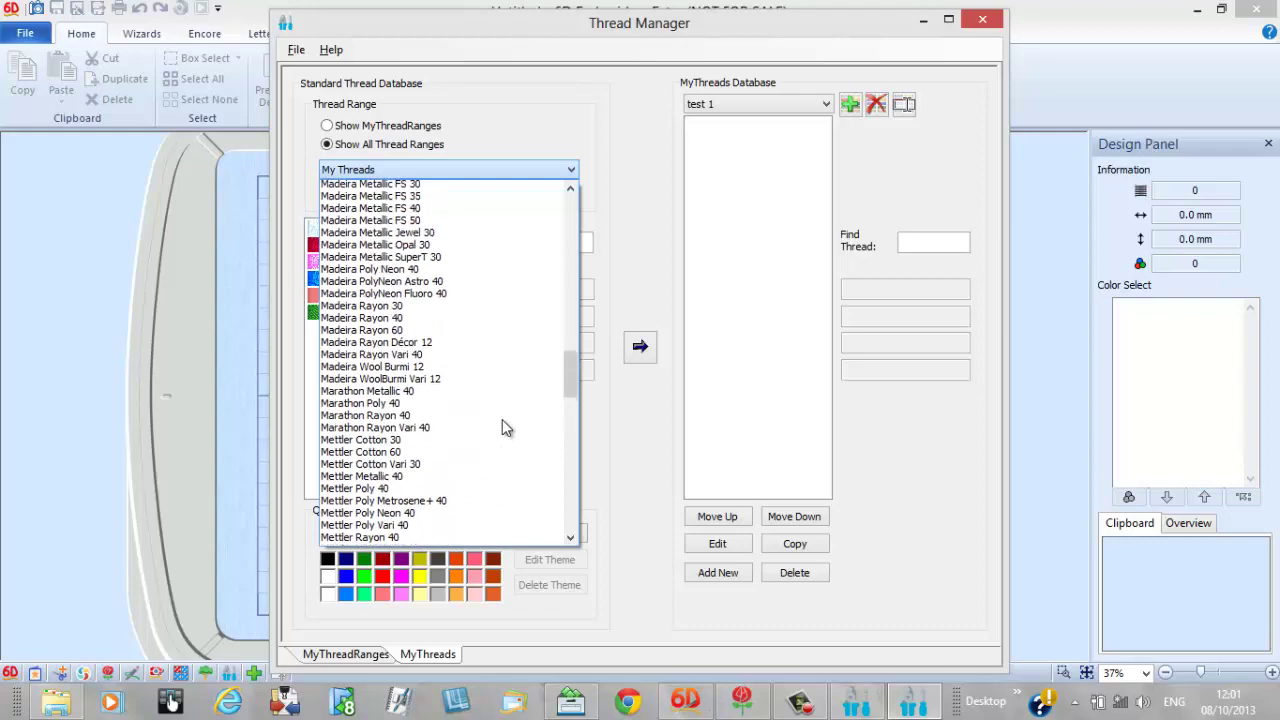
scroll(418, 262, "up", 5)
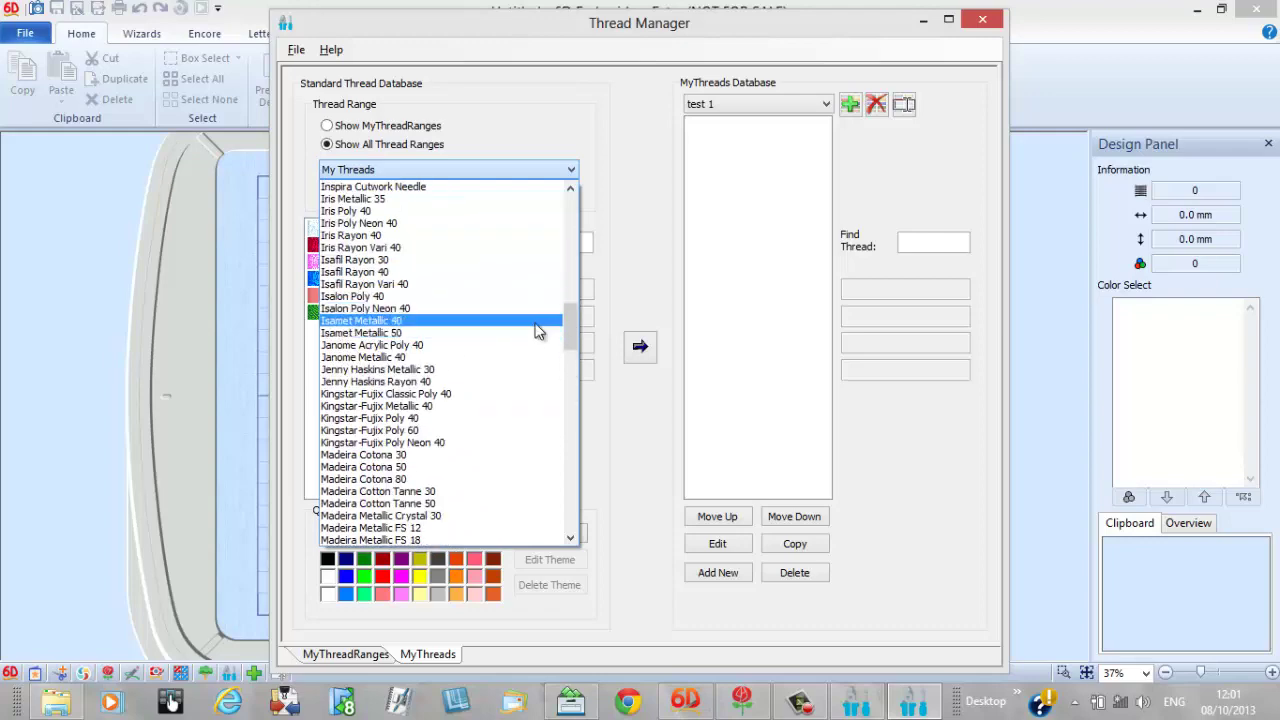
Choose DMC Cotton 30 as the thread range in the Standard Thread Database.
left_click_drag(571, 321, 566, 211)
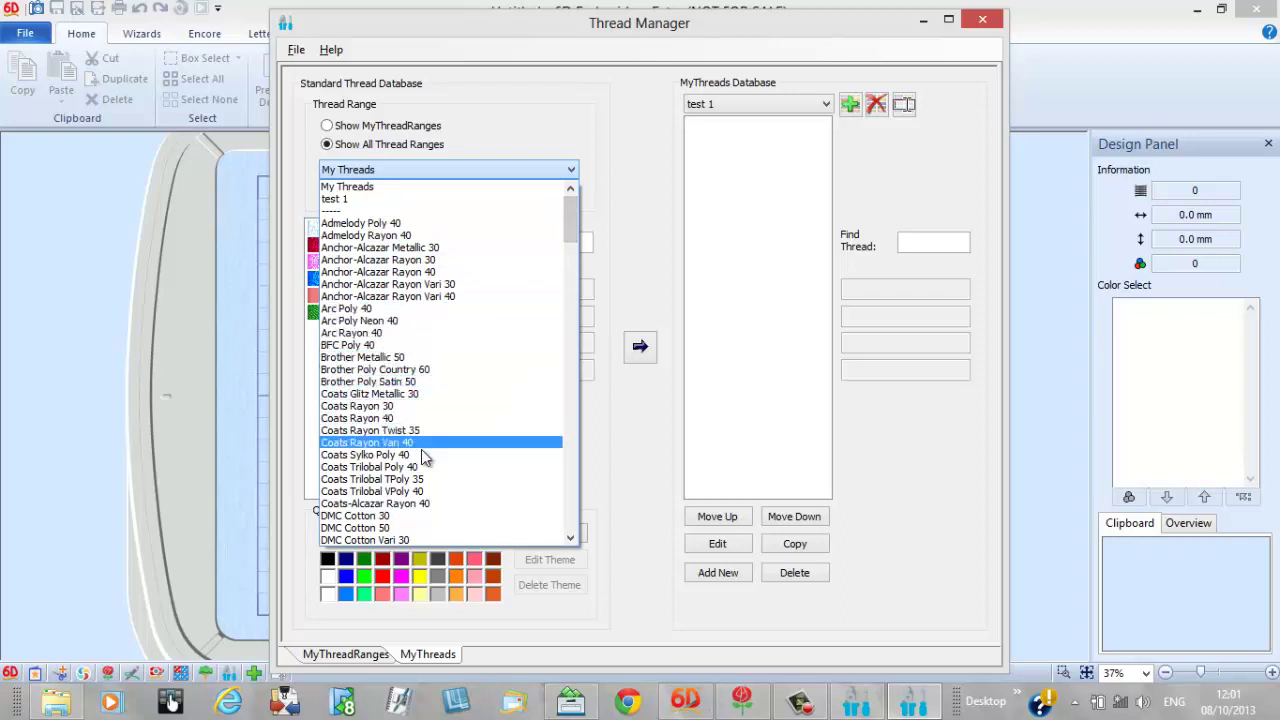
scroll(418, 522, "down", 1)
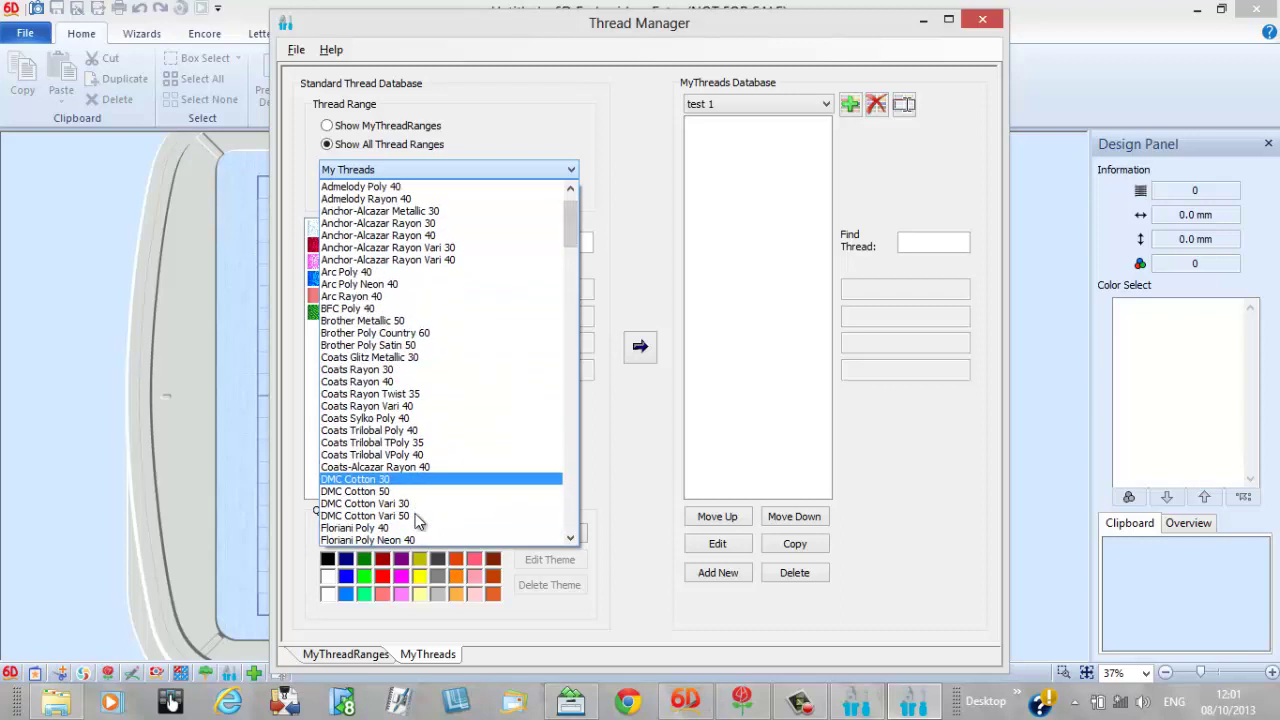
left_click(411, 480)
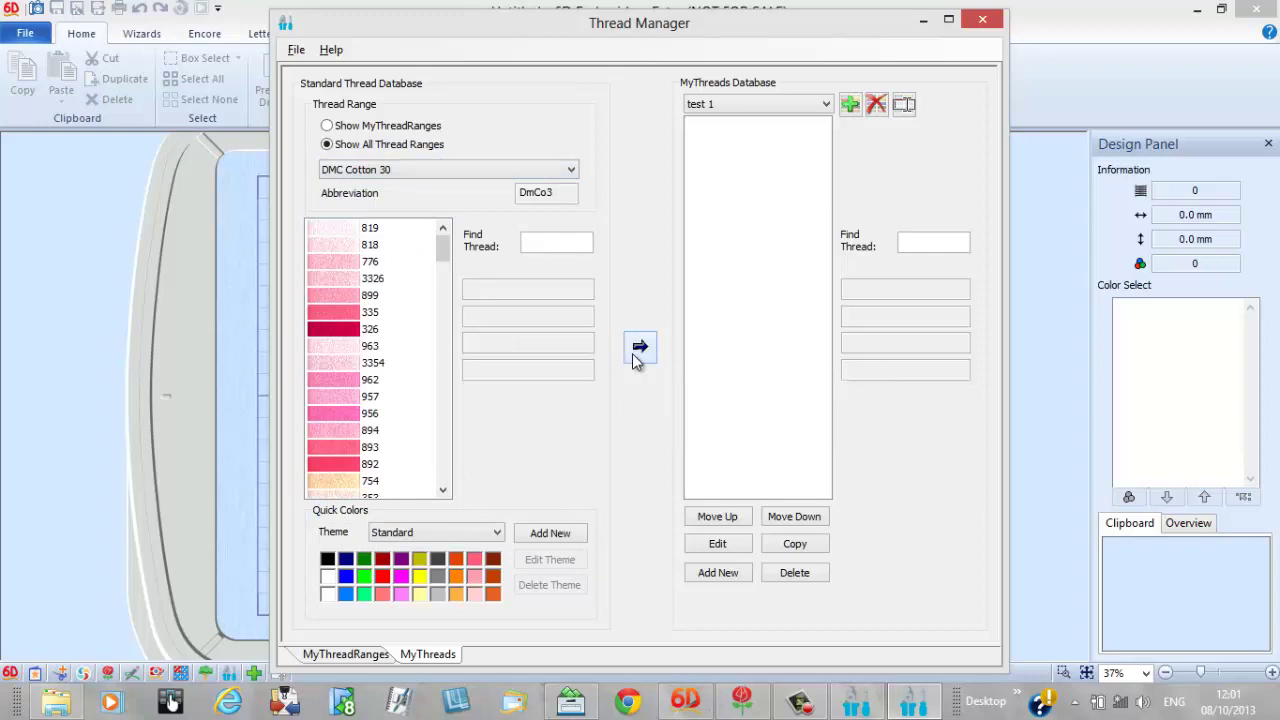
Add thread 335 (Rose) from DMC Cotton 30 to the "test 1" range and close the Thread Manager.
left_click(368, 314)
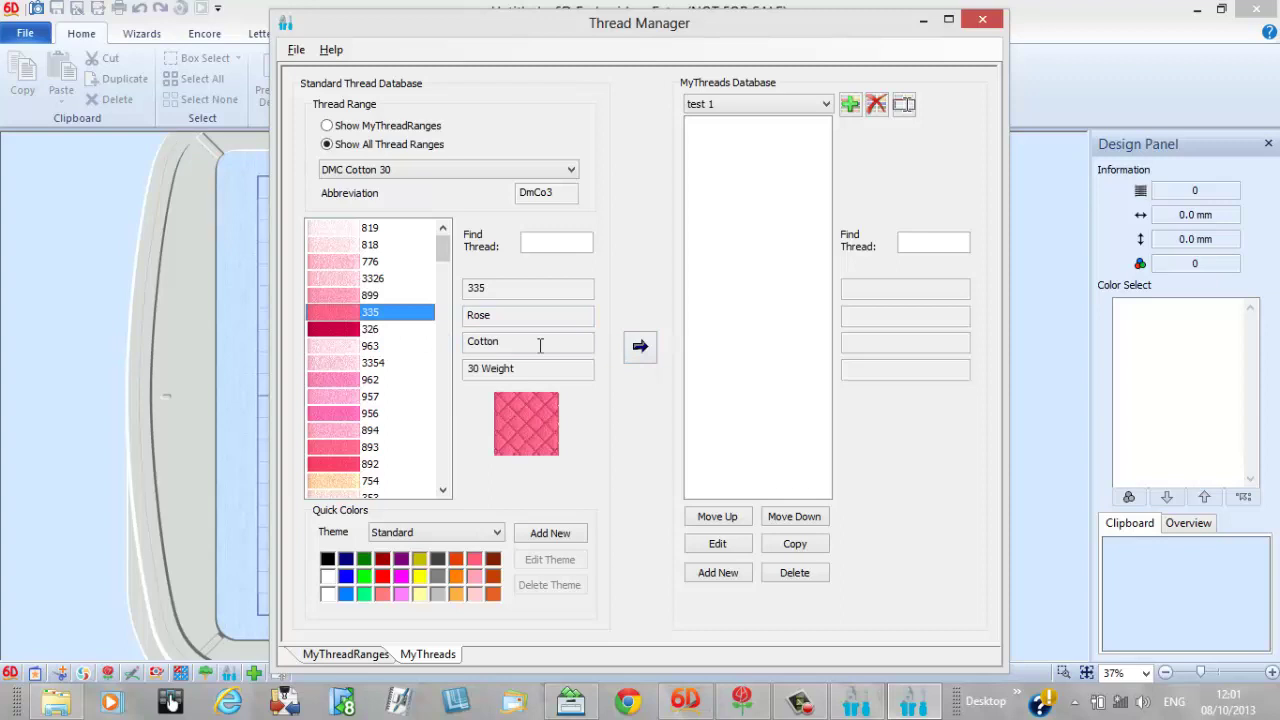
left_click(638, 348)
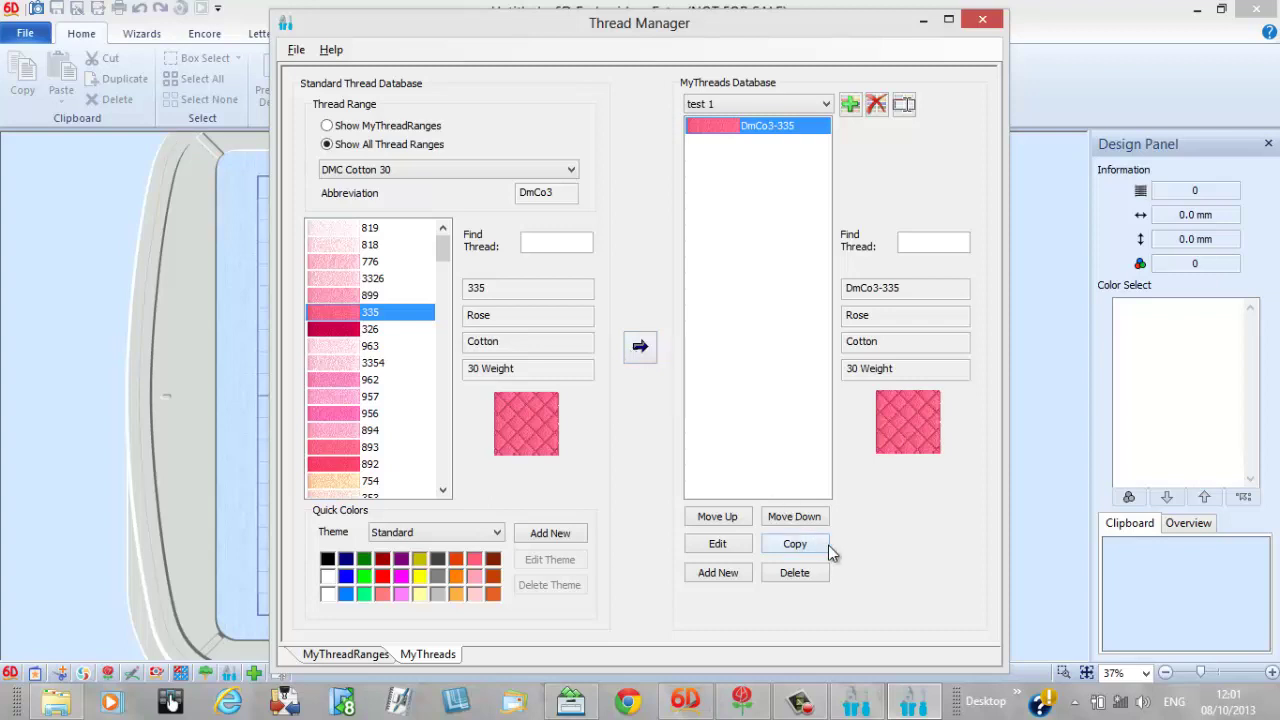
left_click(985, 22)
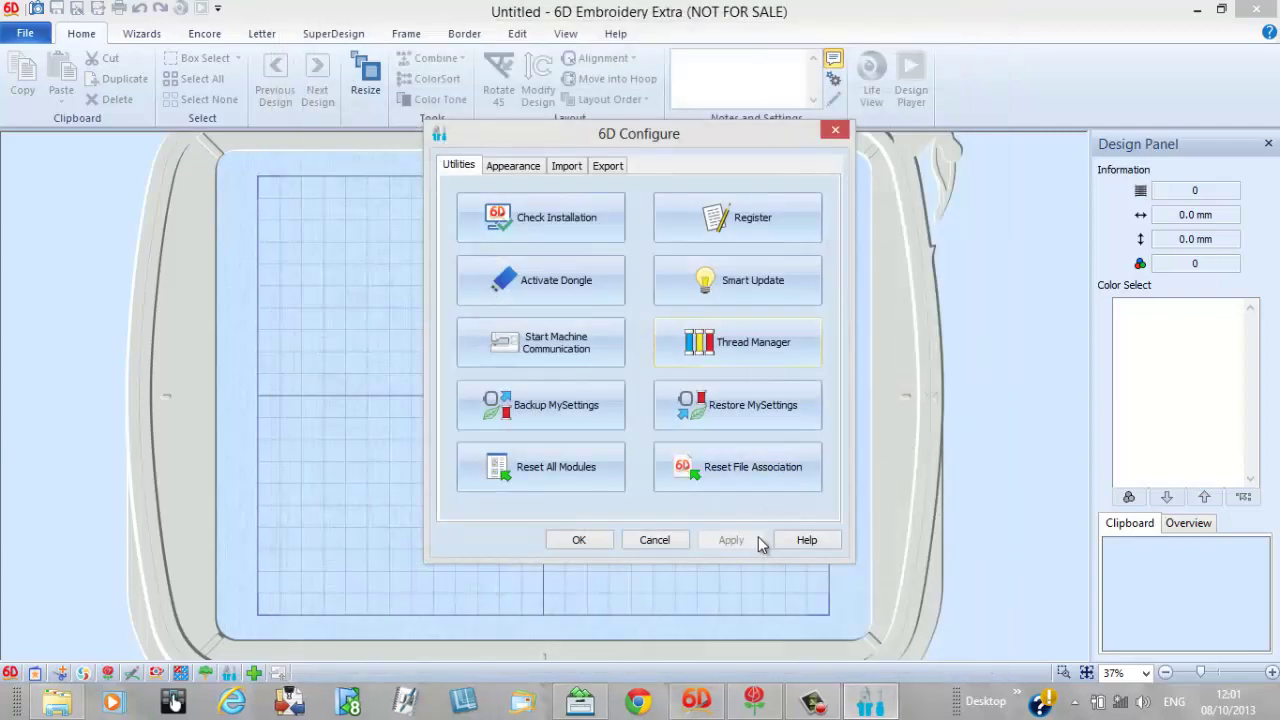
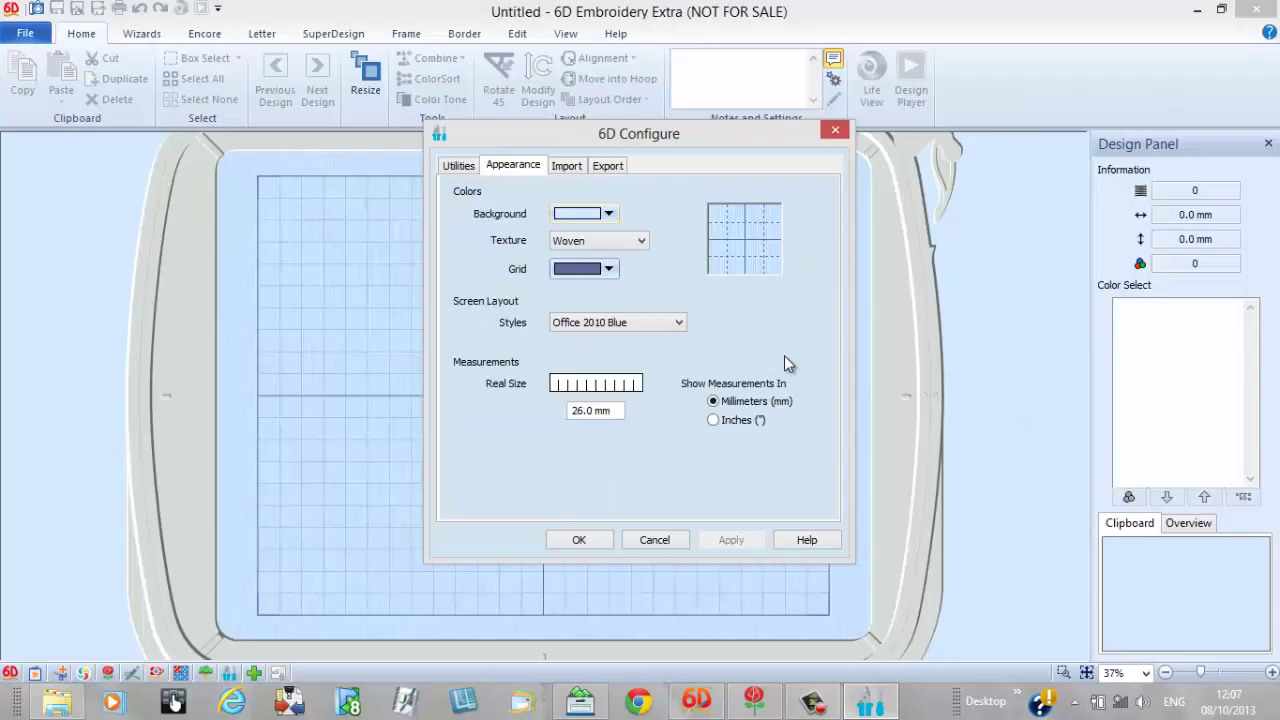
Set the background color to white in the 6D Configure appearance settings.
left_click(608, 214)
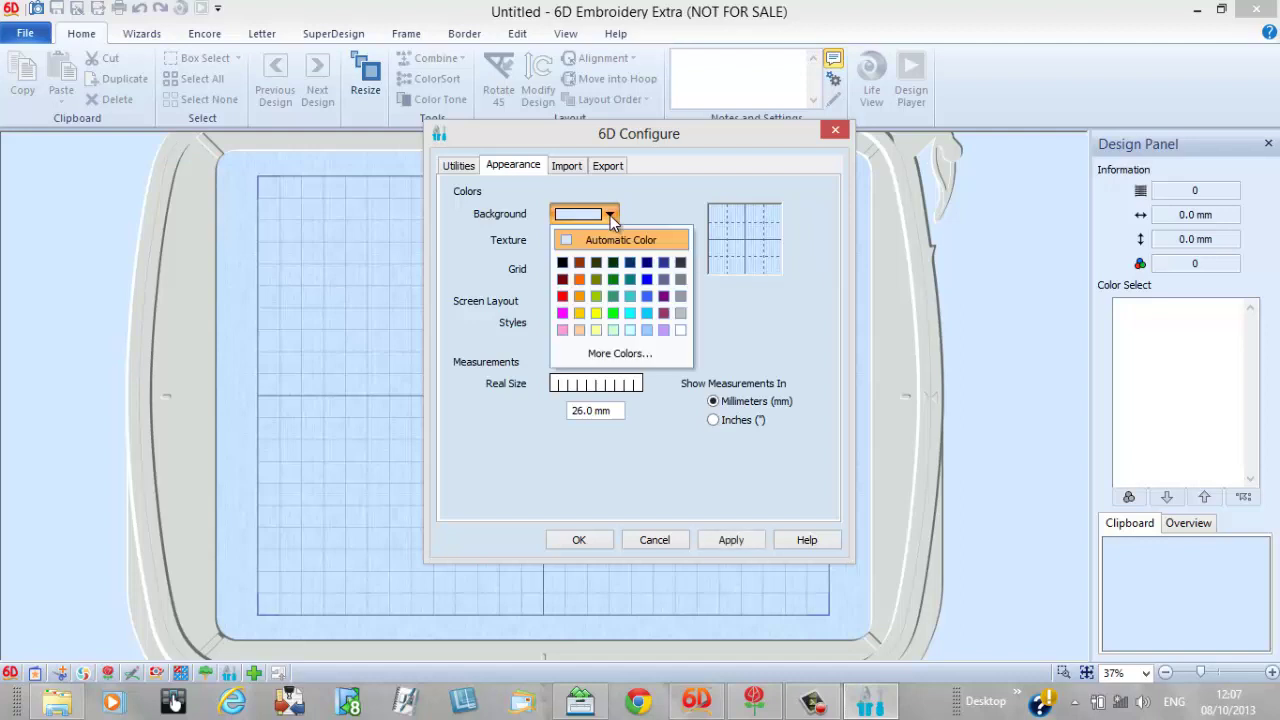
left_click(681, 329)
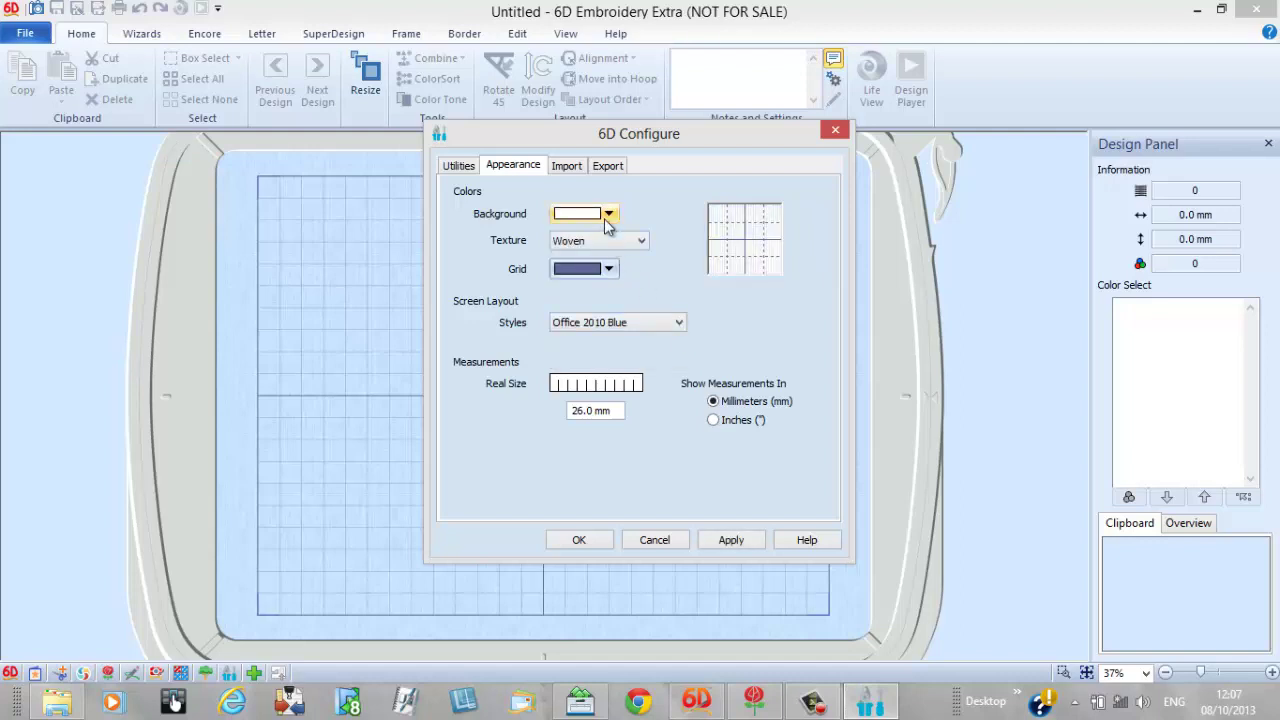
Look through the available grid colors, screen layout styles and background textures without changing the selections.
left_click(609, 269)
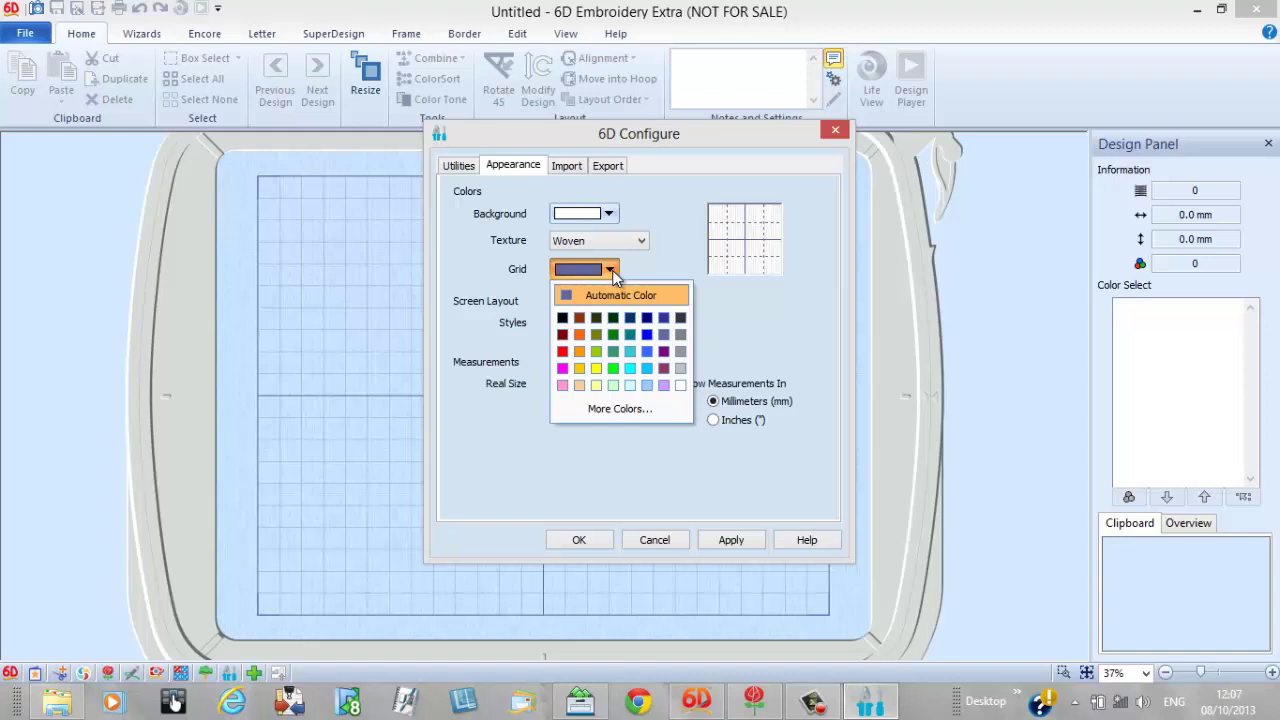
left_click(613, 273)
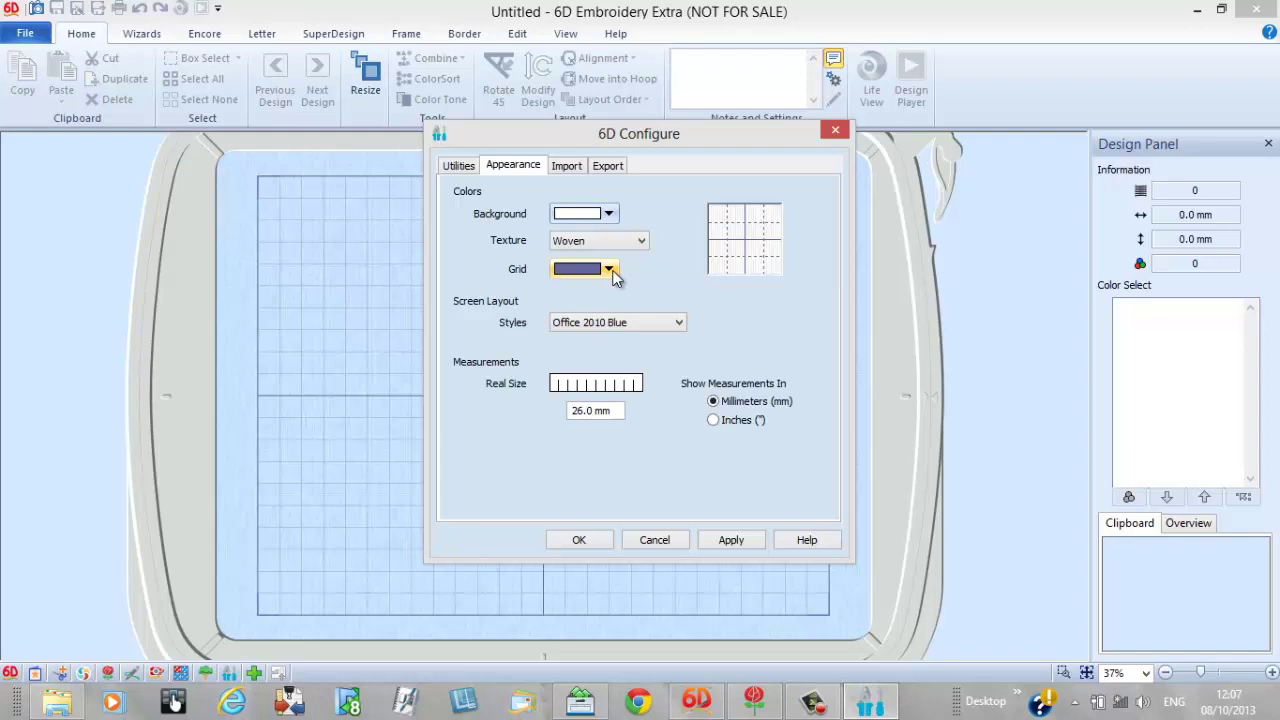
left_click(678, 322)
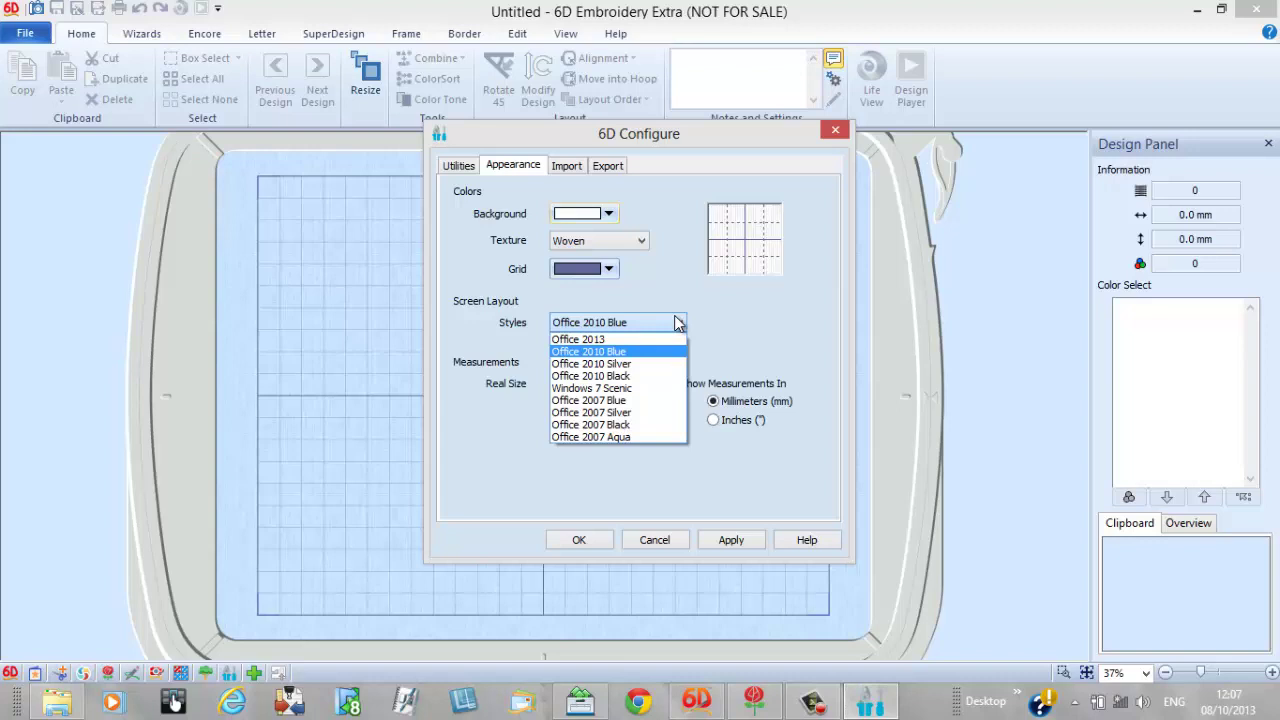
left_click(676, 322)
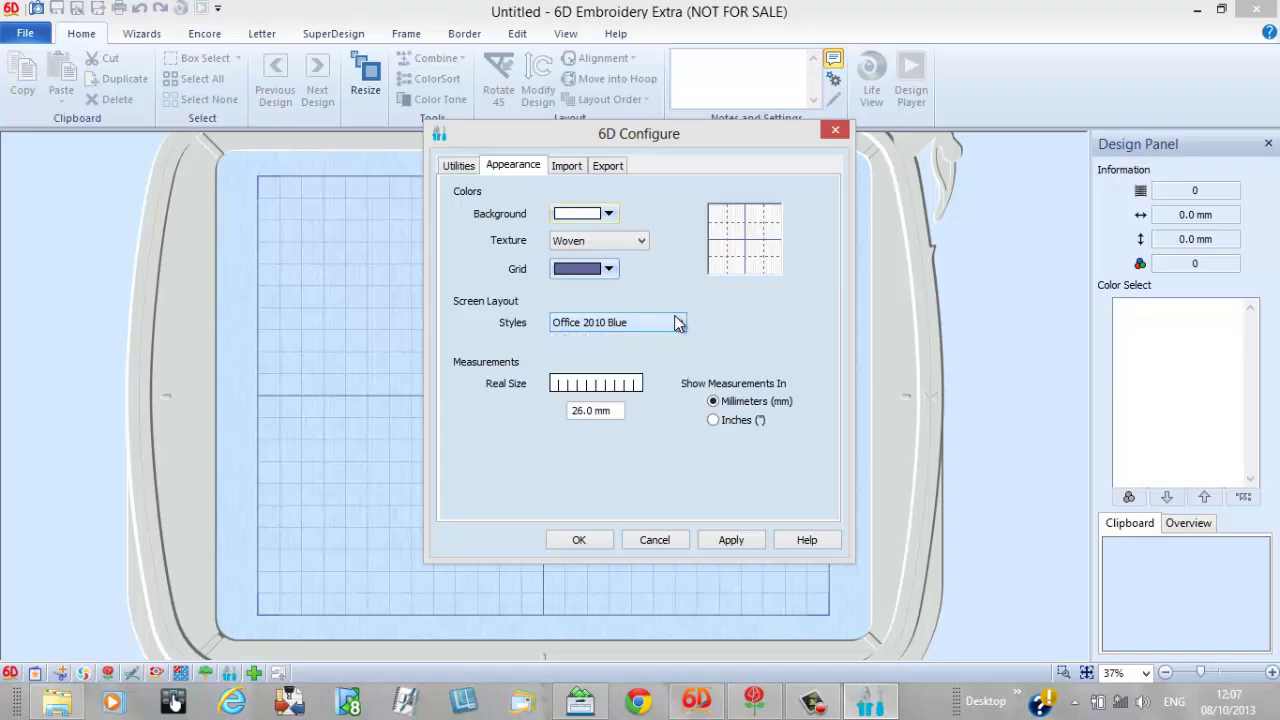
left_click(645, 249)
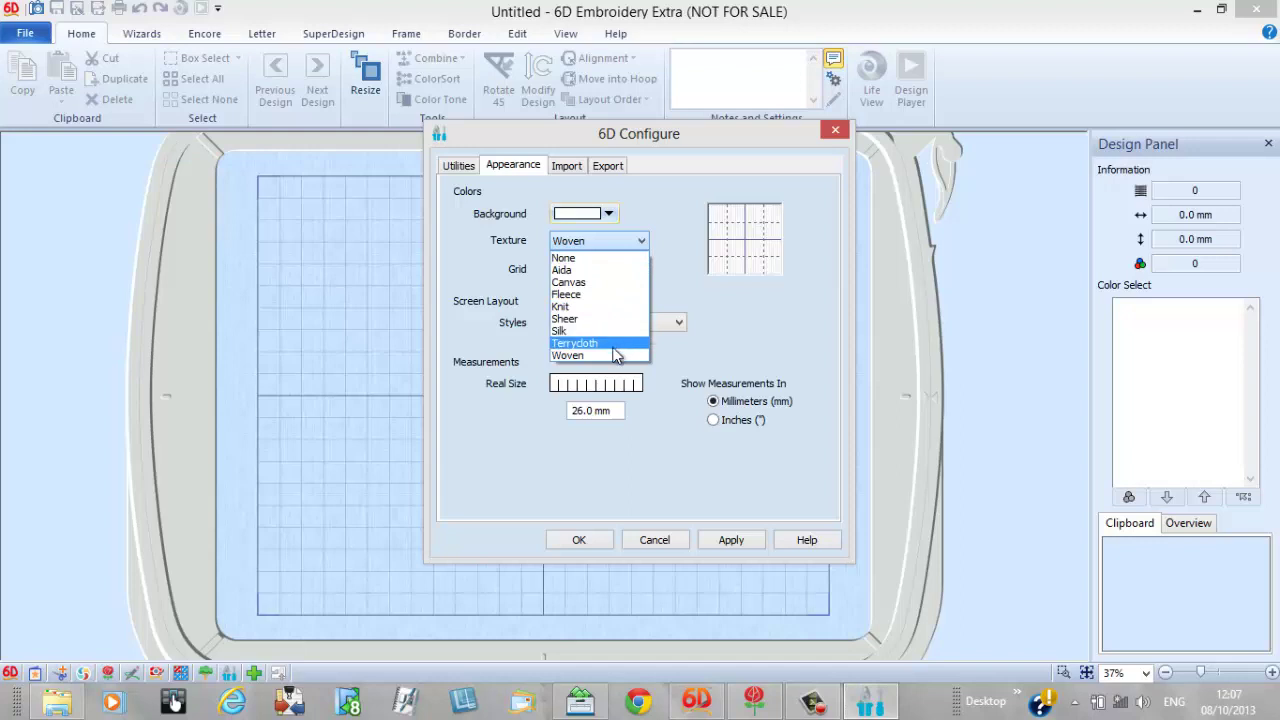
left_click(663, 365)
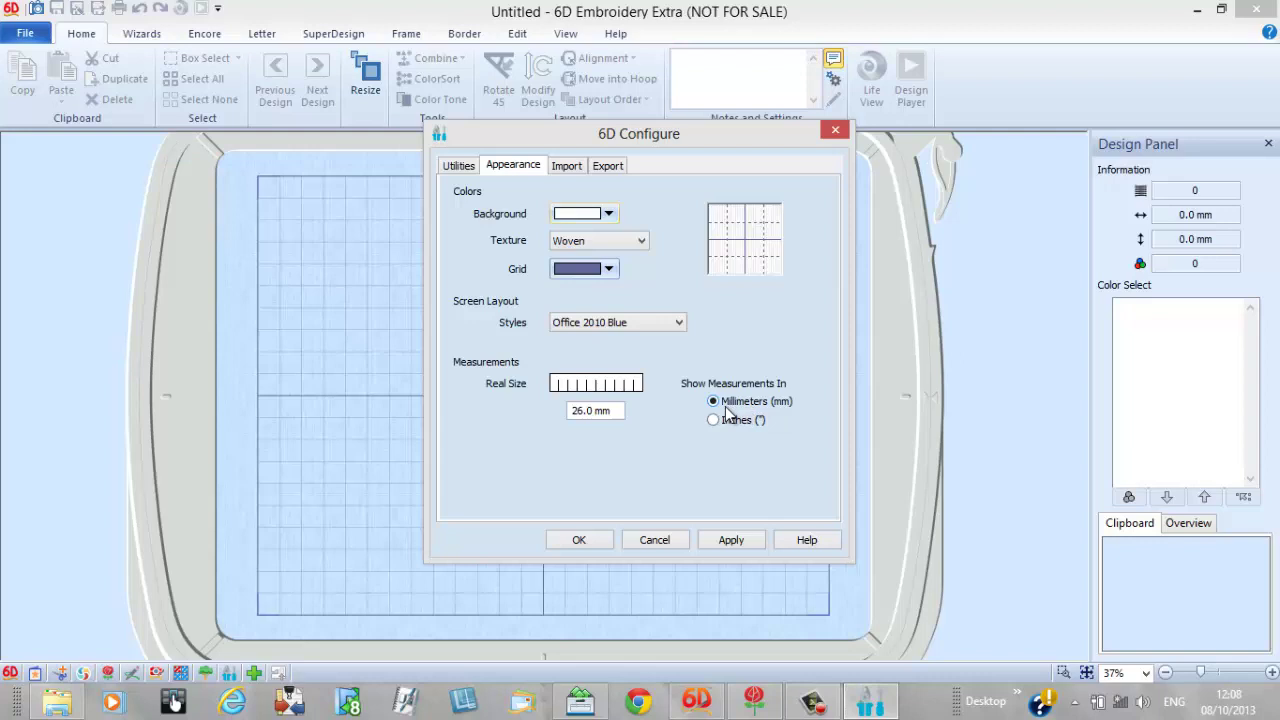
left_click(812, 700)
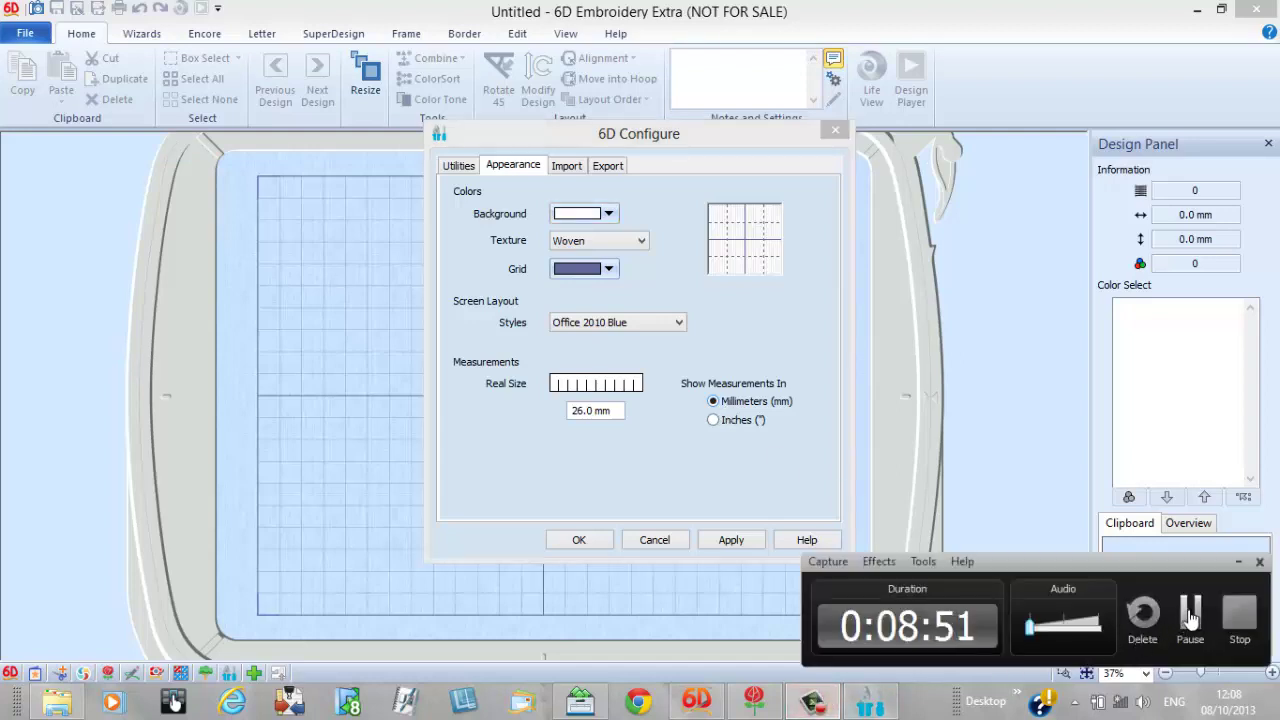
left_click(1190, 615)
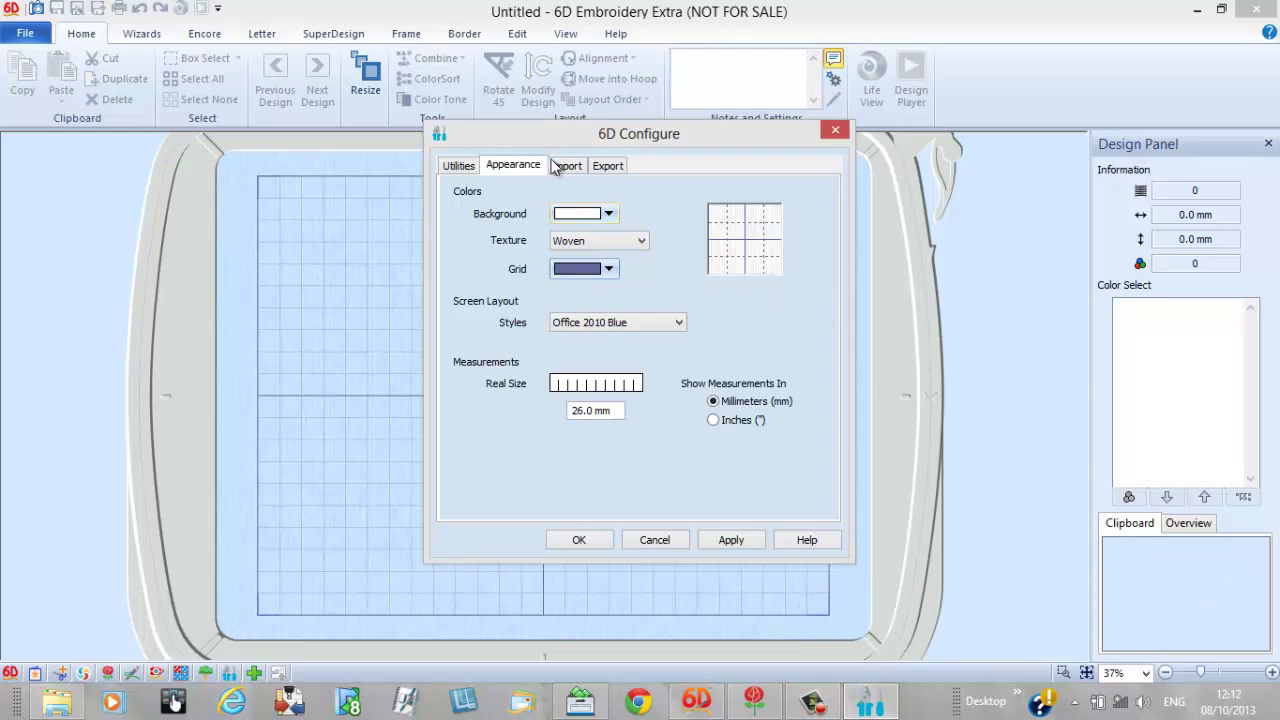
View the import thread range setting in 6D Configure.
left_click(558, 167)
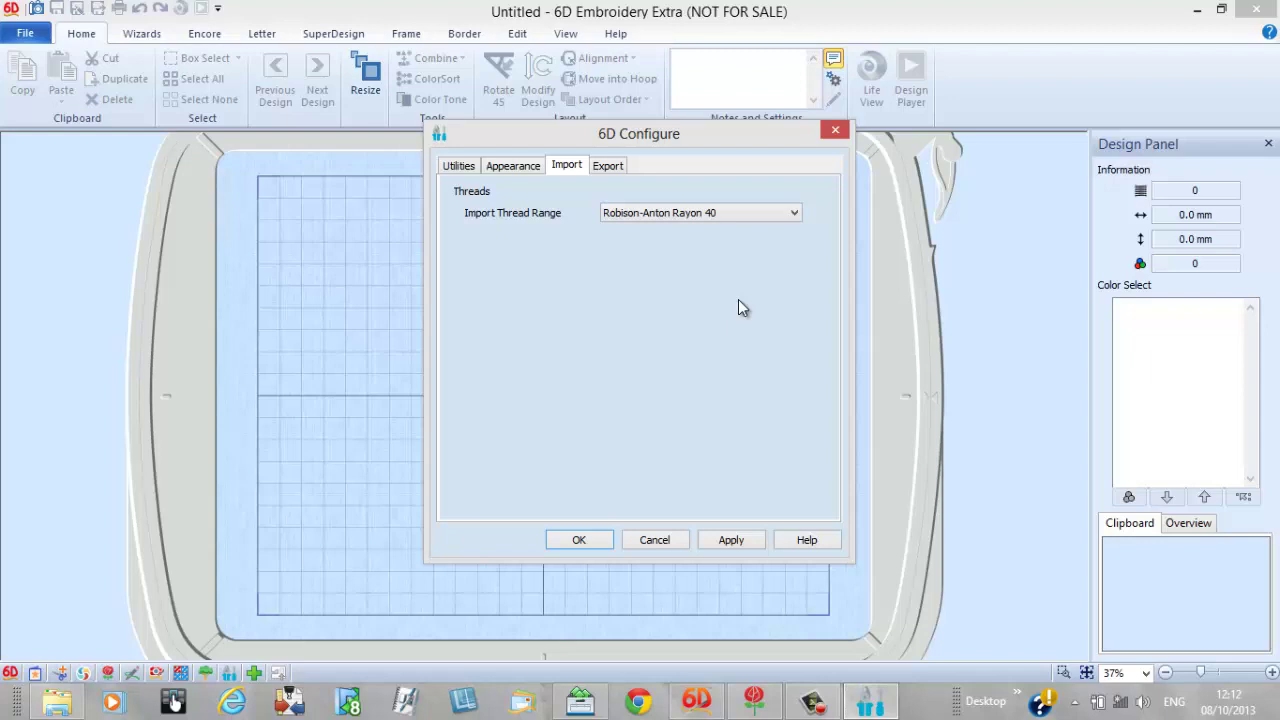
left_click(812, 701)
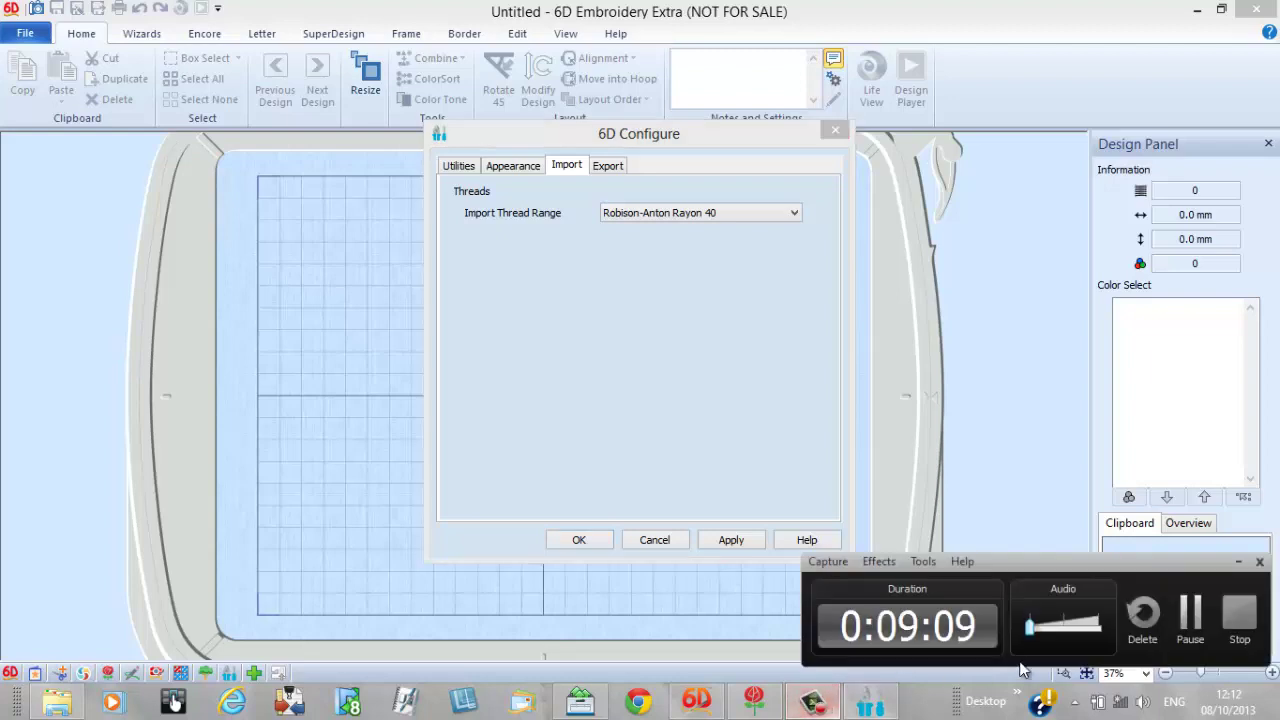
left_click(1190, 612)
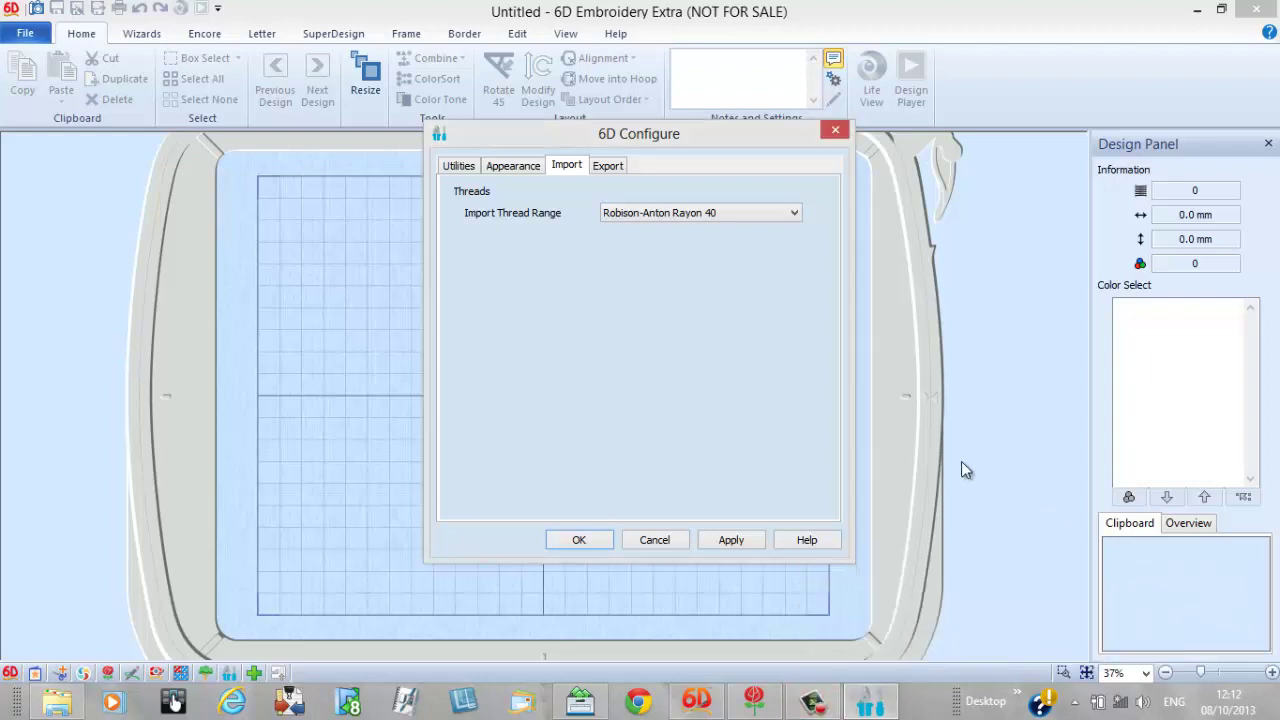
Review the export settings and the Stitch Length Optimizer options, keeping the existing choices.
left_click(604, 172)
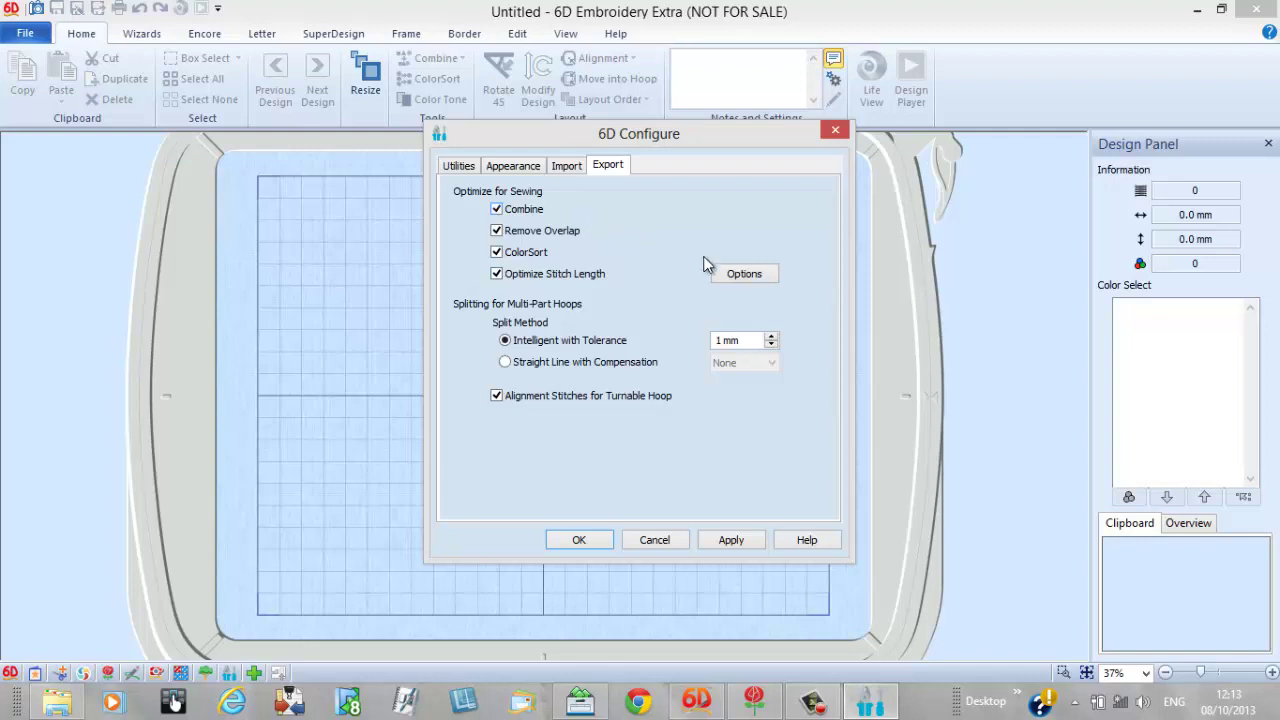
left_click(759, 275)
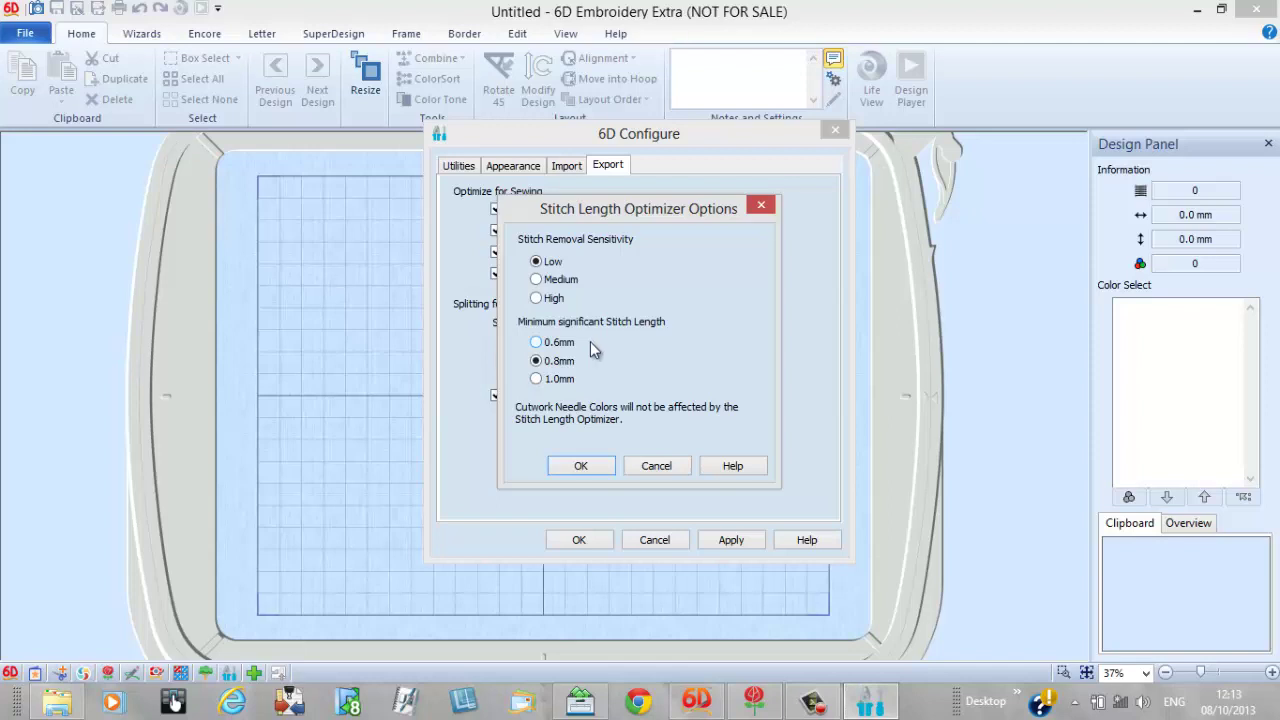
left_click(584, 466)
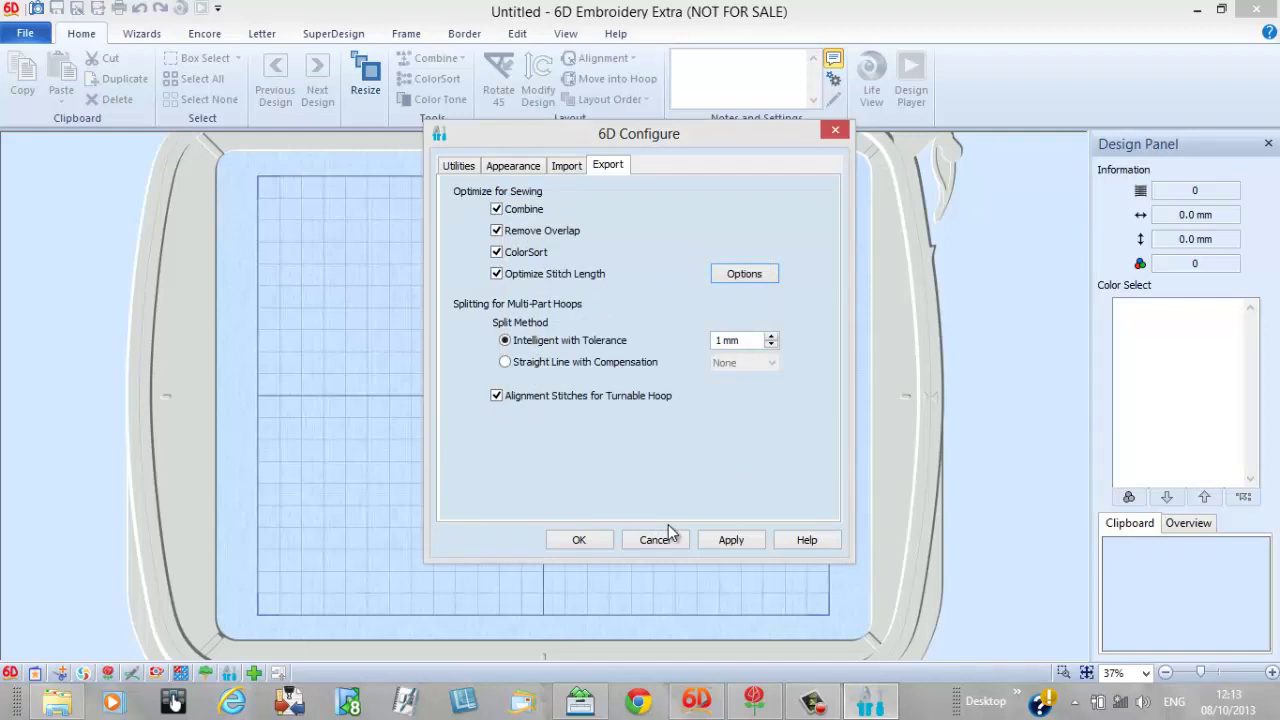
Set the Intelligent with Tolerance split method to 3 mm and apply the configuration changes.
left_click(772, 337)
left_click(772, 338)
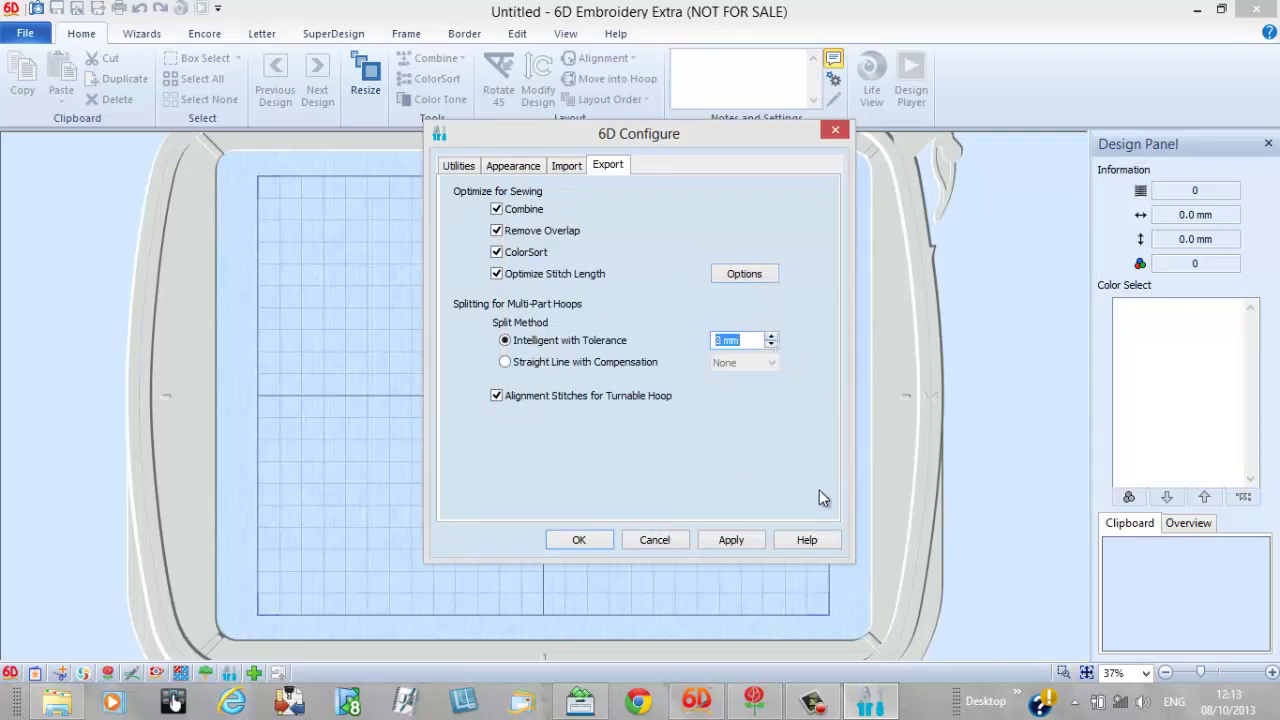
left_click(731, 540)
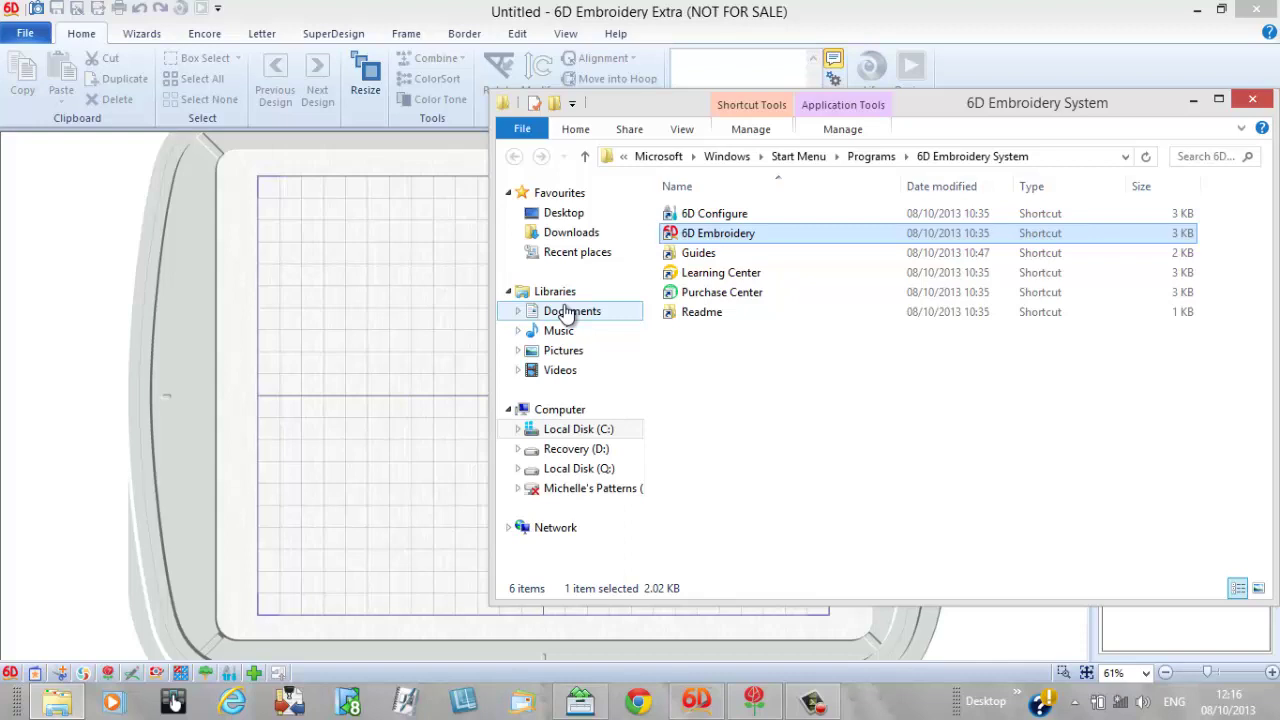
Open the Animals folder of sample stitch designs under Documents, 6D Embroidery, Samples, 6DEmb, Stitch2.
left_click(567, 312)
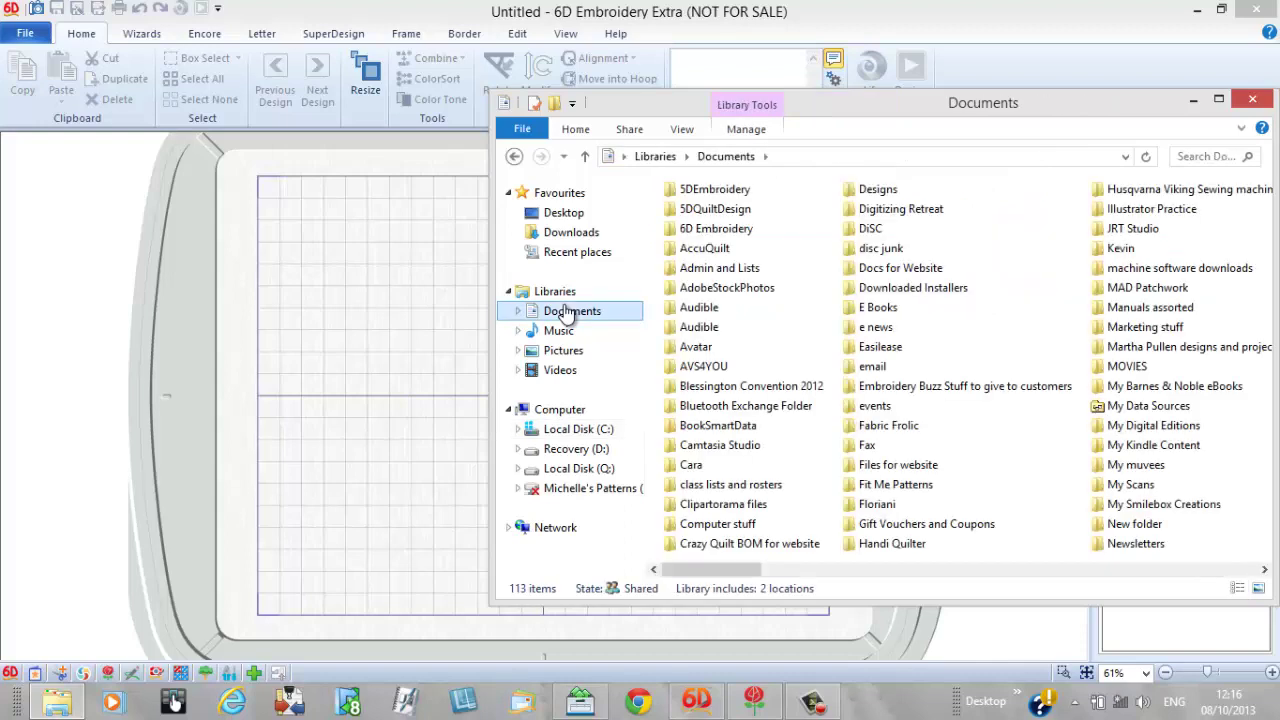
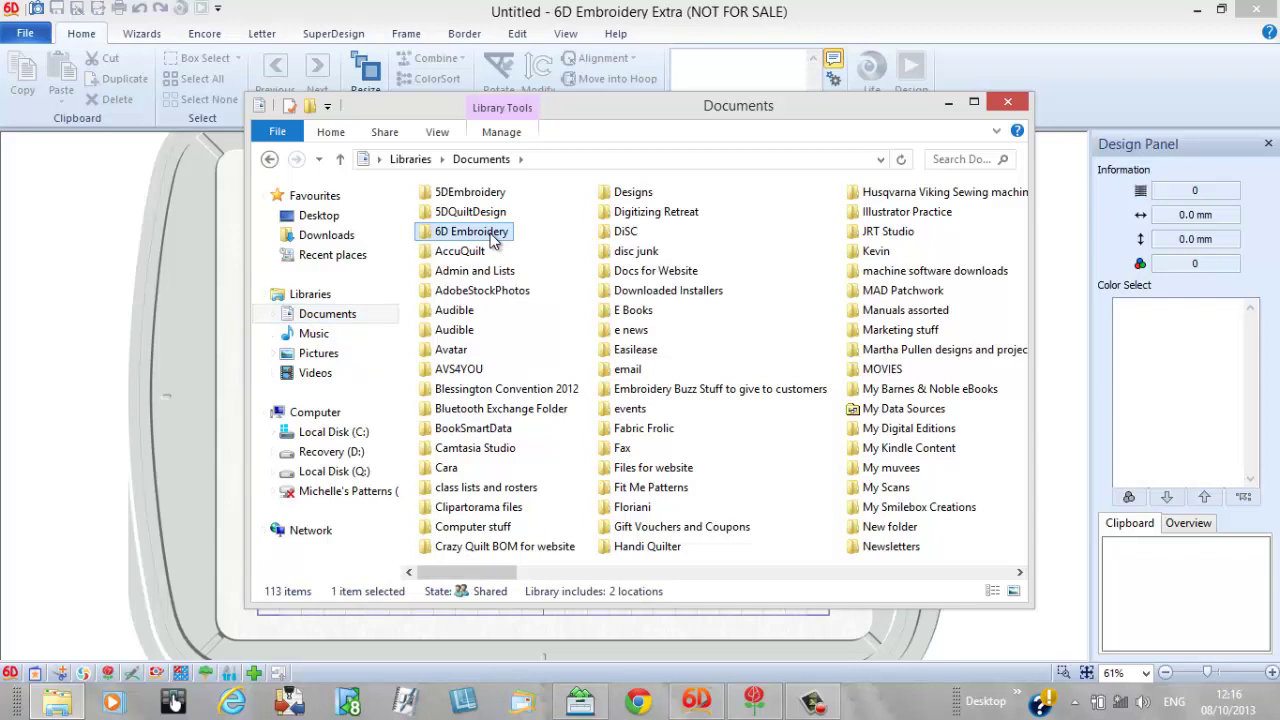
double_click(491, 238)
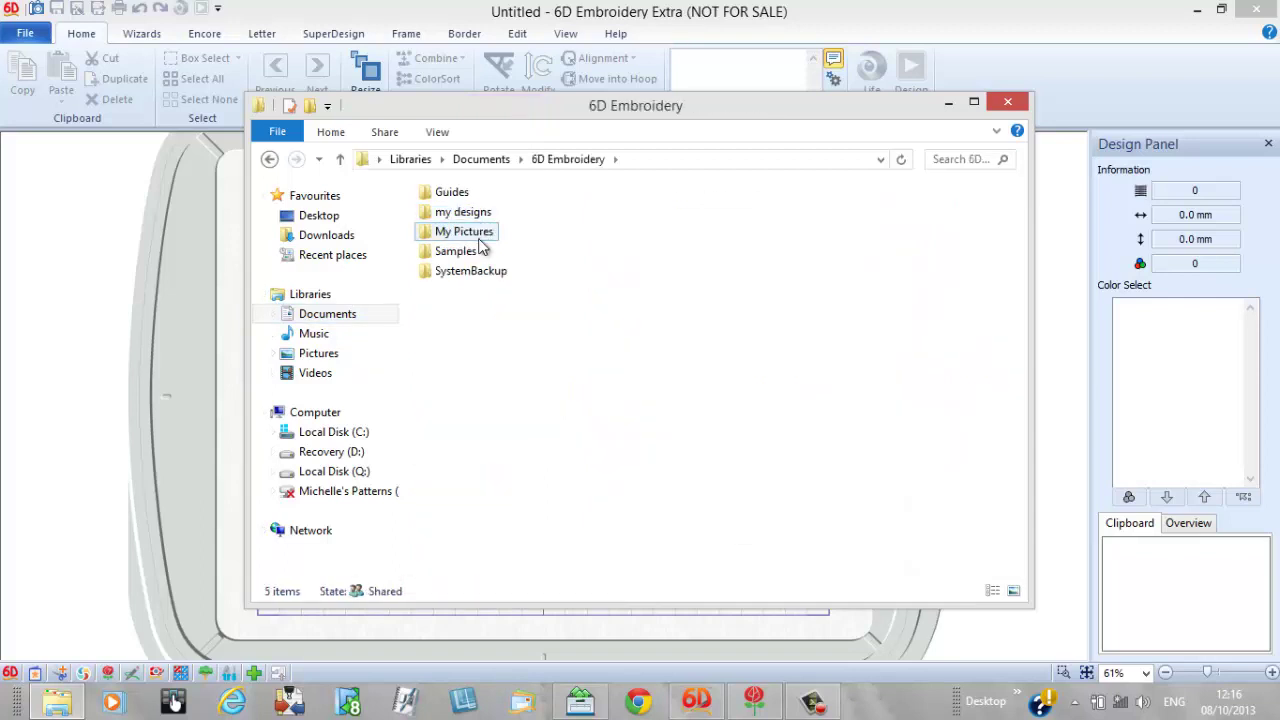
double_click(479, 254)
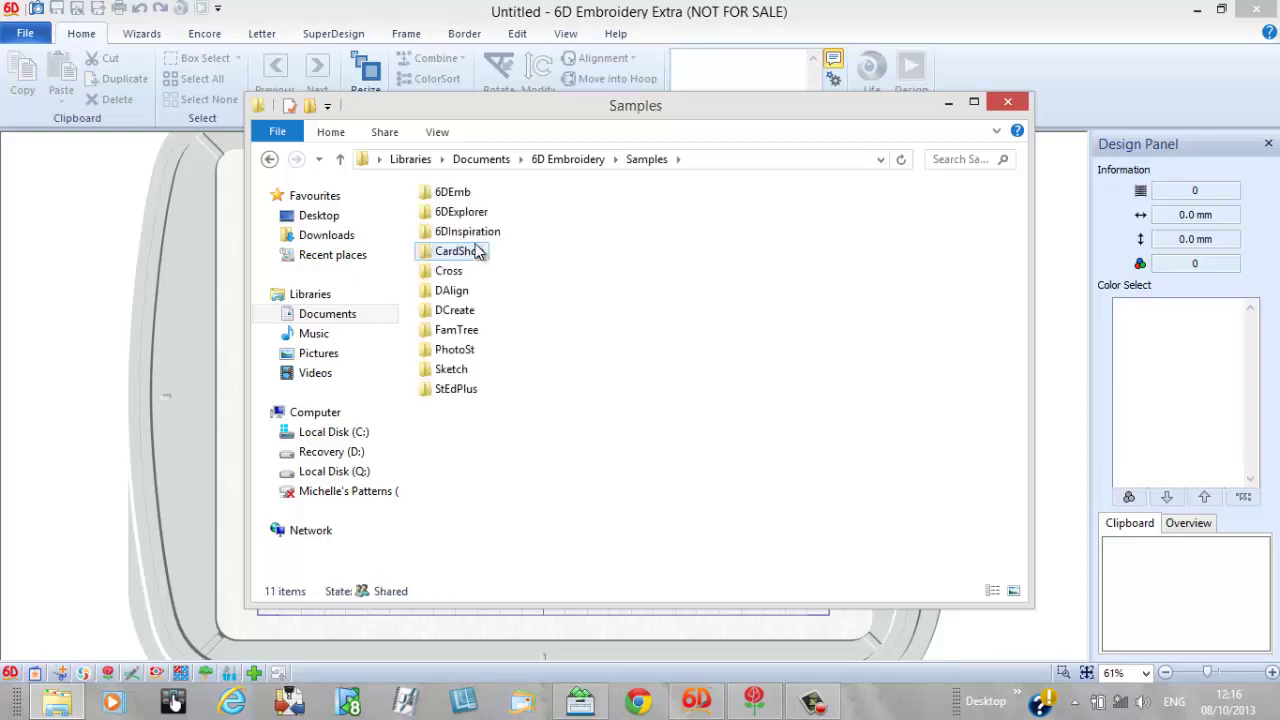
double_click(464, 194)
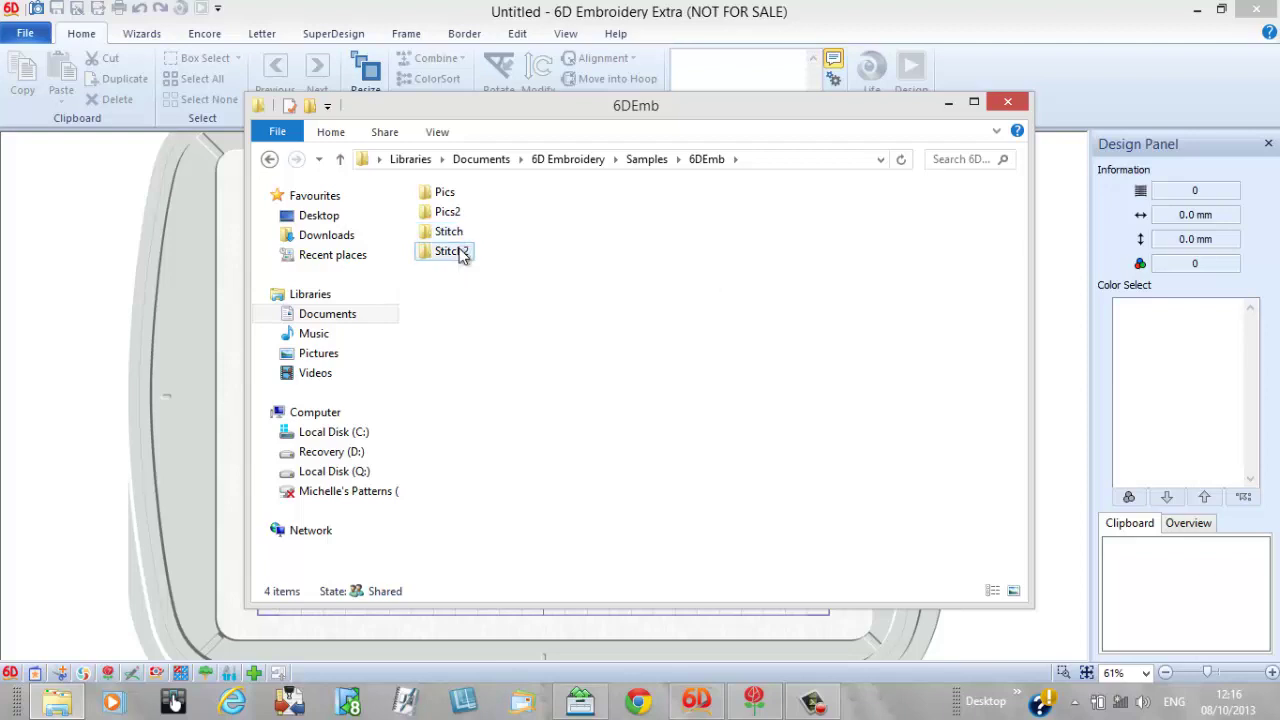
left_click(462, 254)
double_click(462, 254)
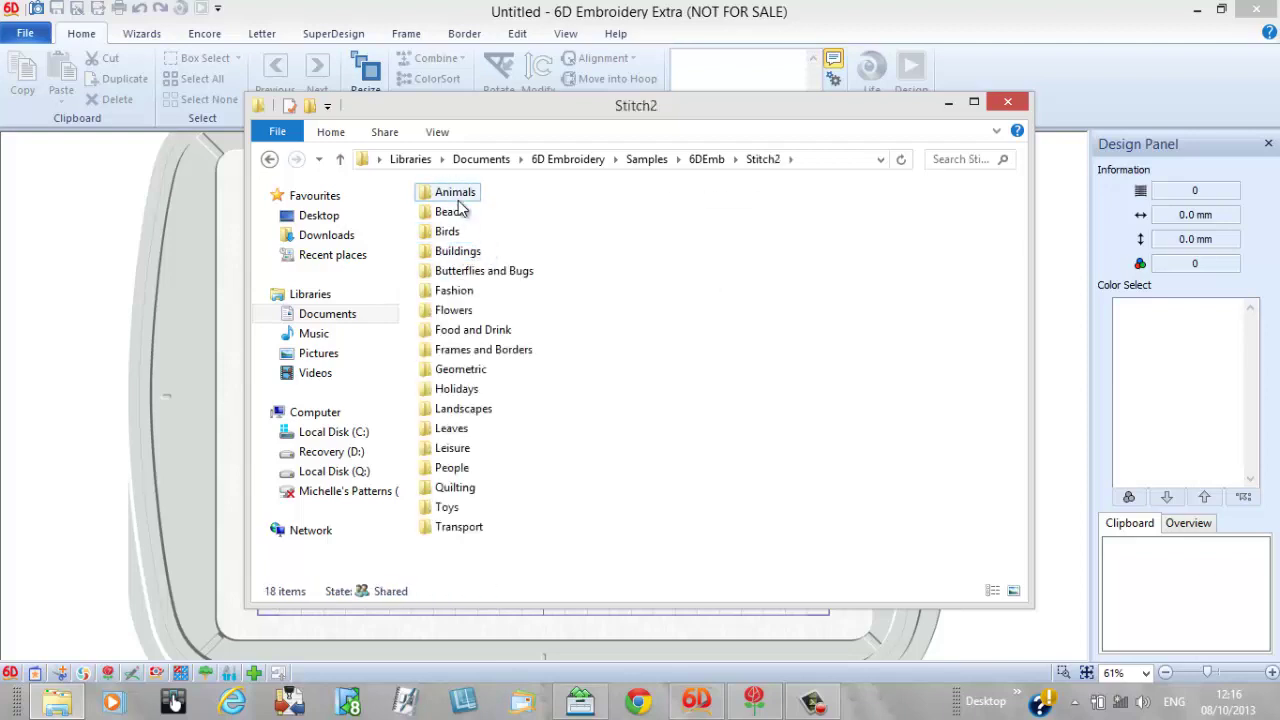
left_click(459, 198)
double_click(459, 198)
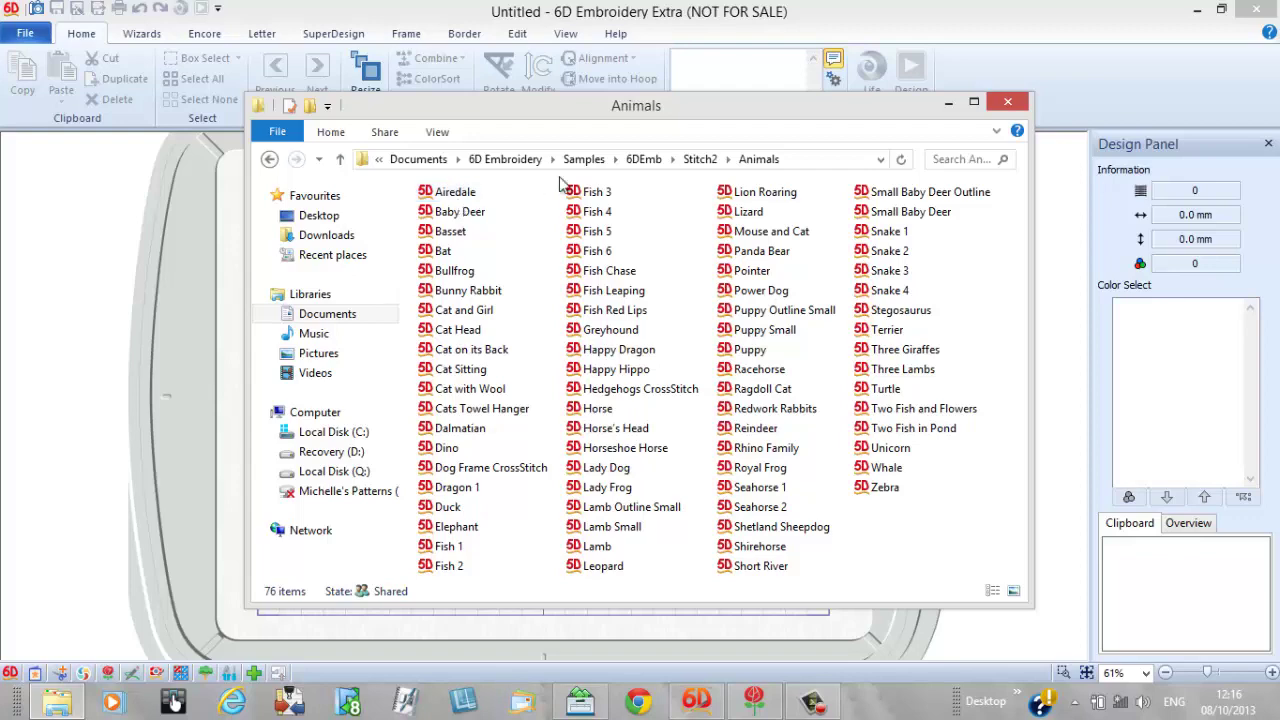
Display the Animals folder's designs as extra large icons and browse through the thumbnails.
left_click(437, 132)
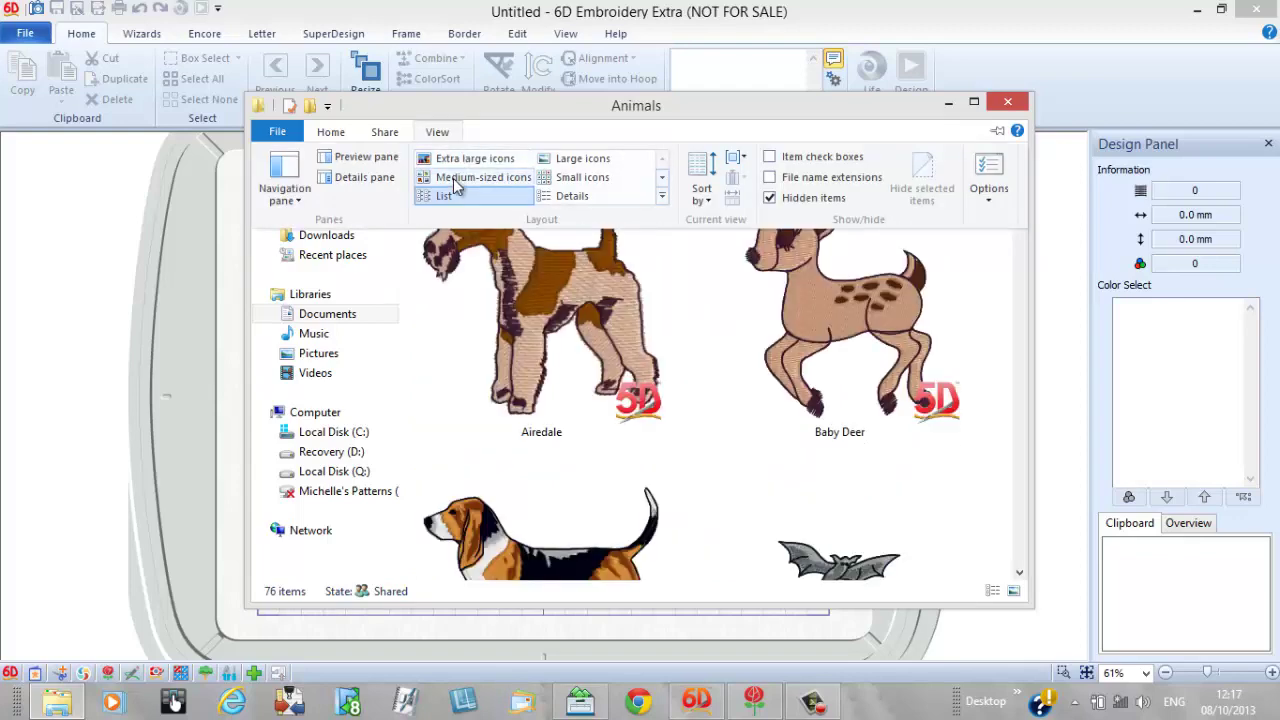
left_click(450, 178)
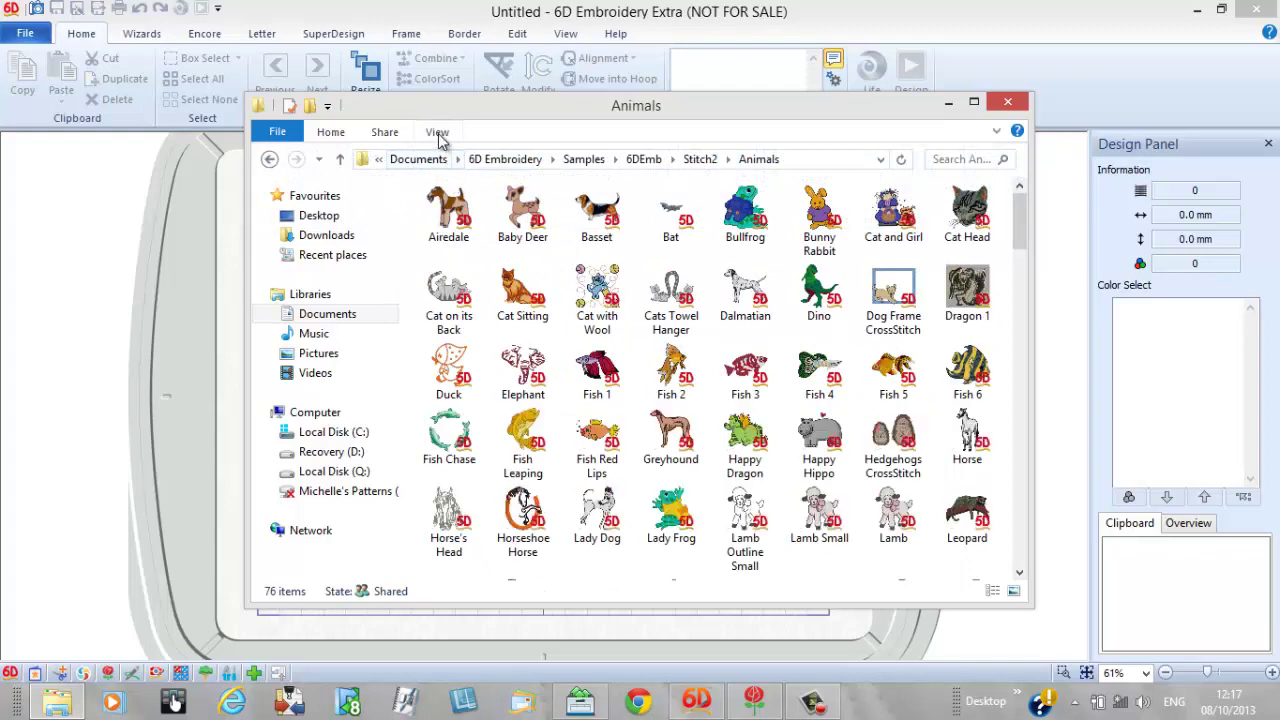
left_click(437, 132)
left_click(446, 158)
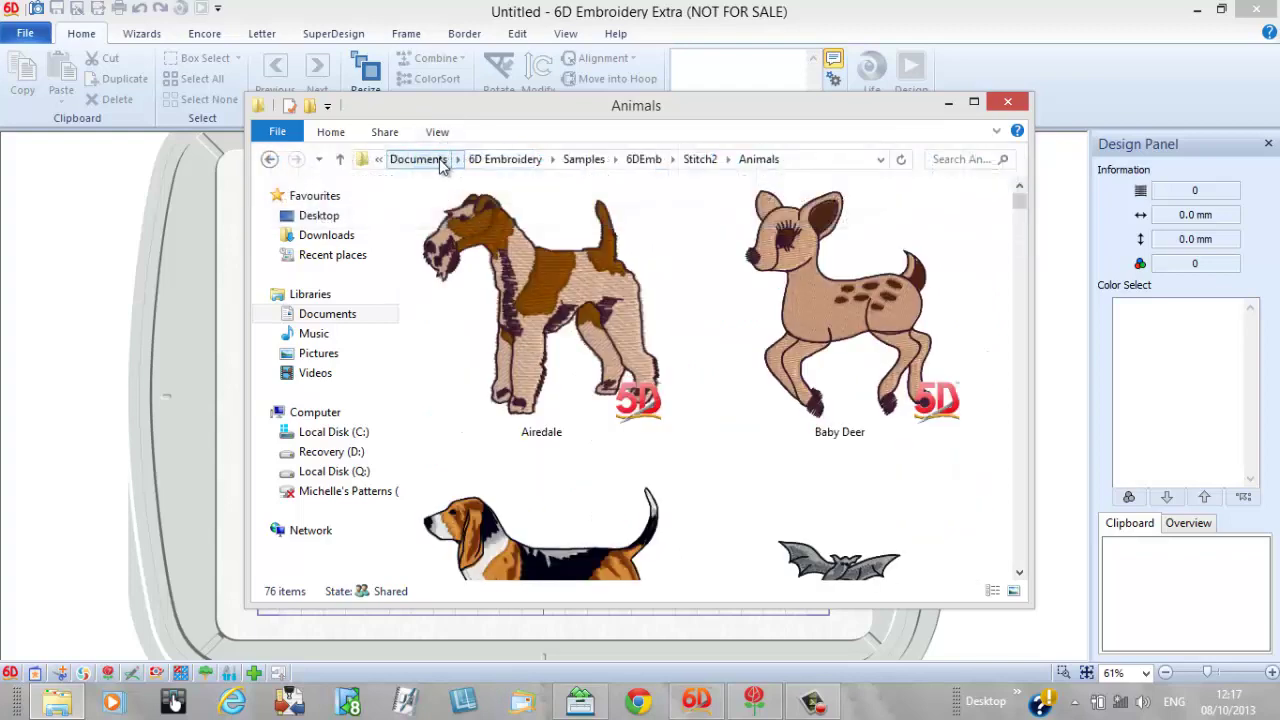
scroll(517, 322, "down", 10)
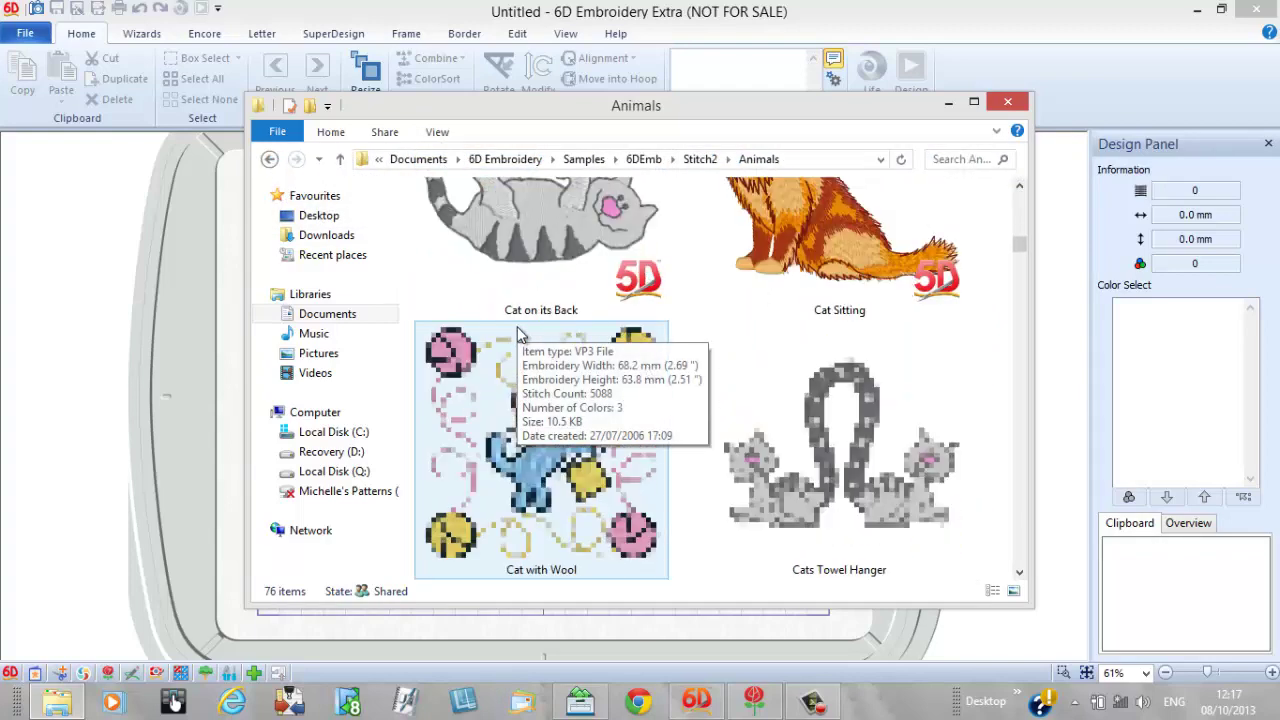
scroll(517, 333, "up", 3)
scroll(517, 333, "up", 2)
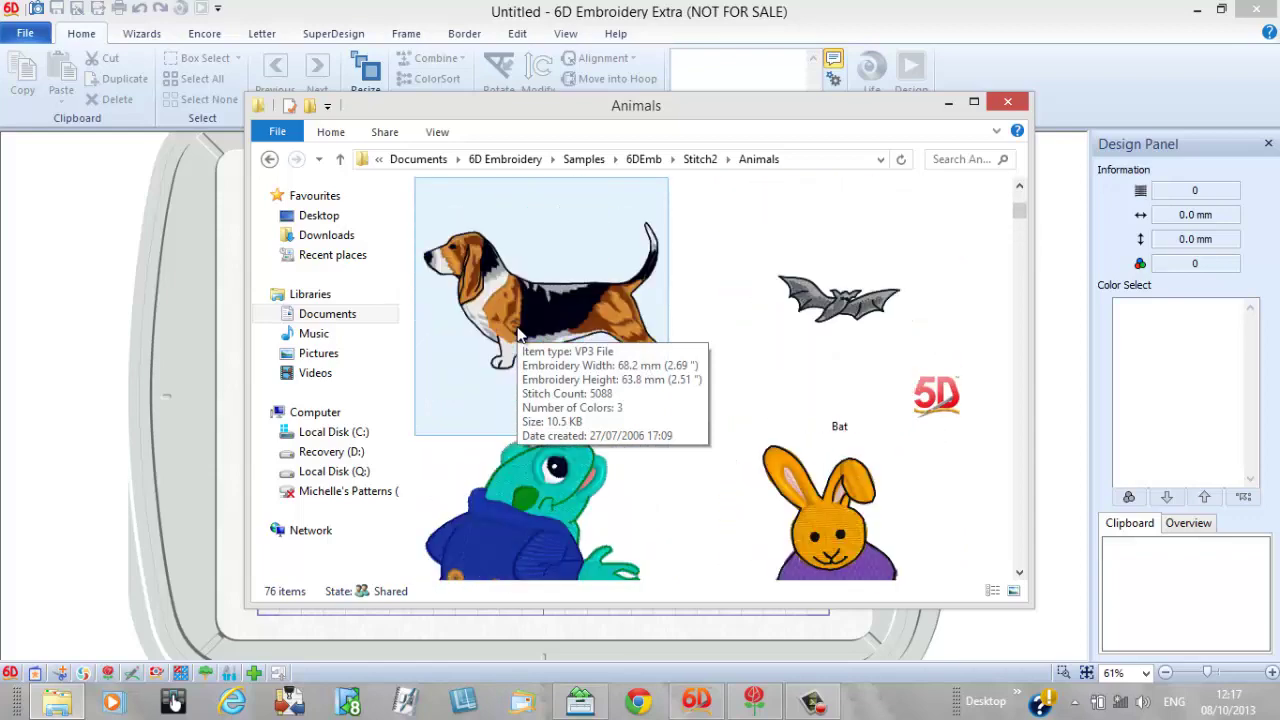
scroll(517, 333, "up", 1)
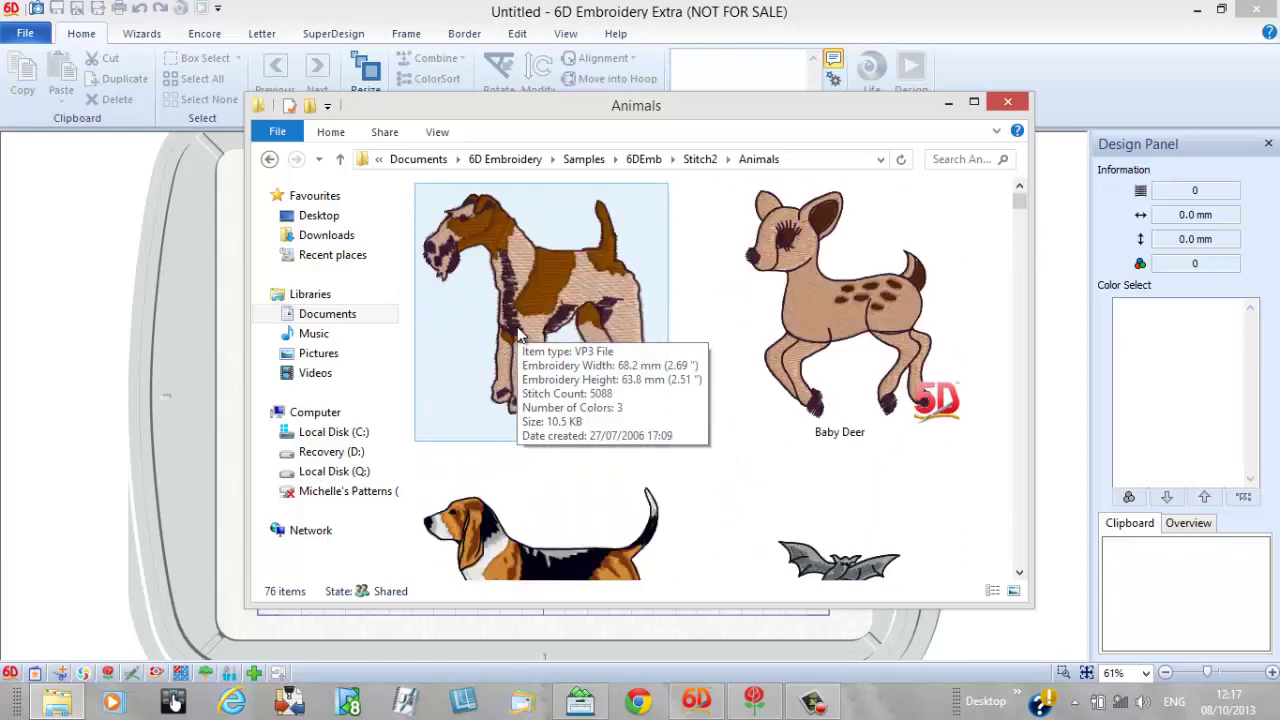
Go to the Documents library and display its contents as a list.
left_click(367, 313)
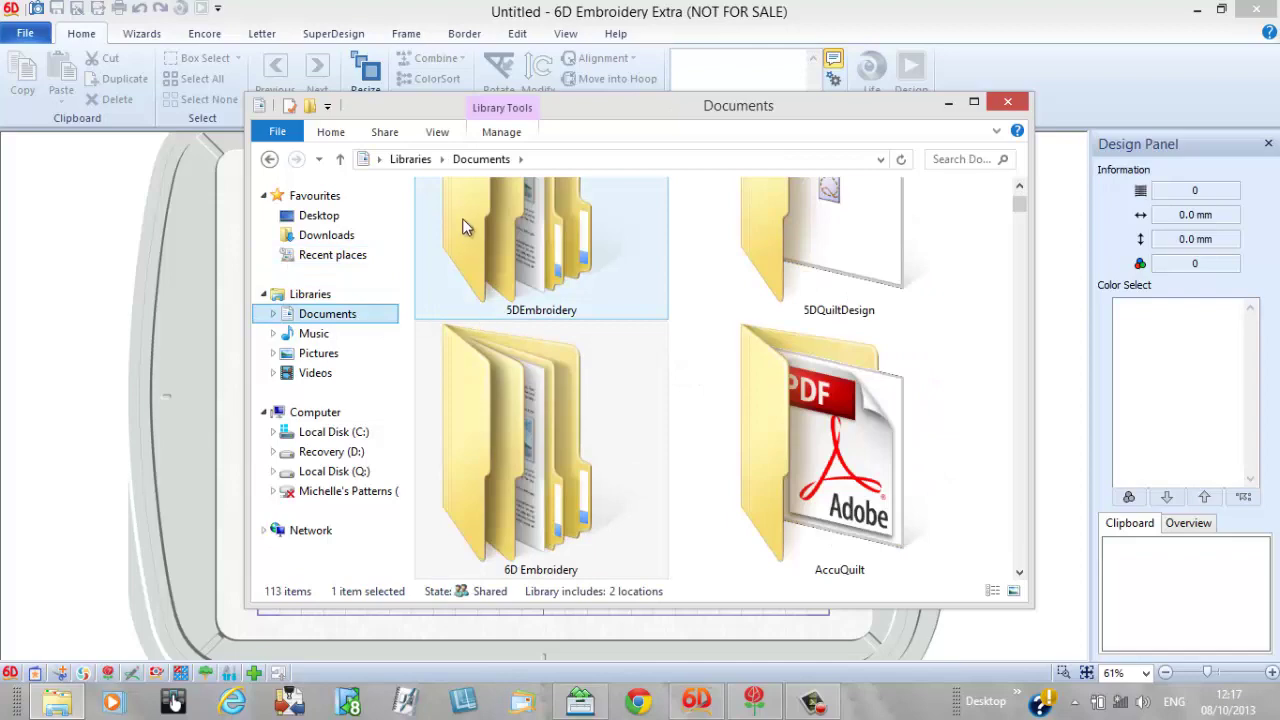
left_click(445, 134)
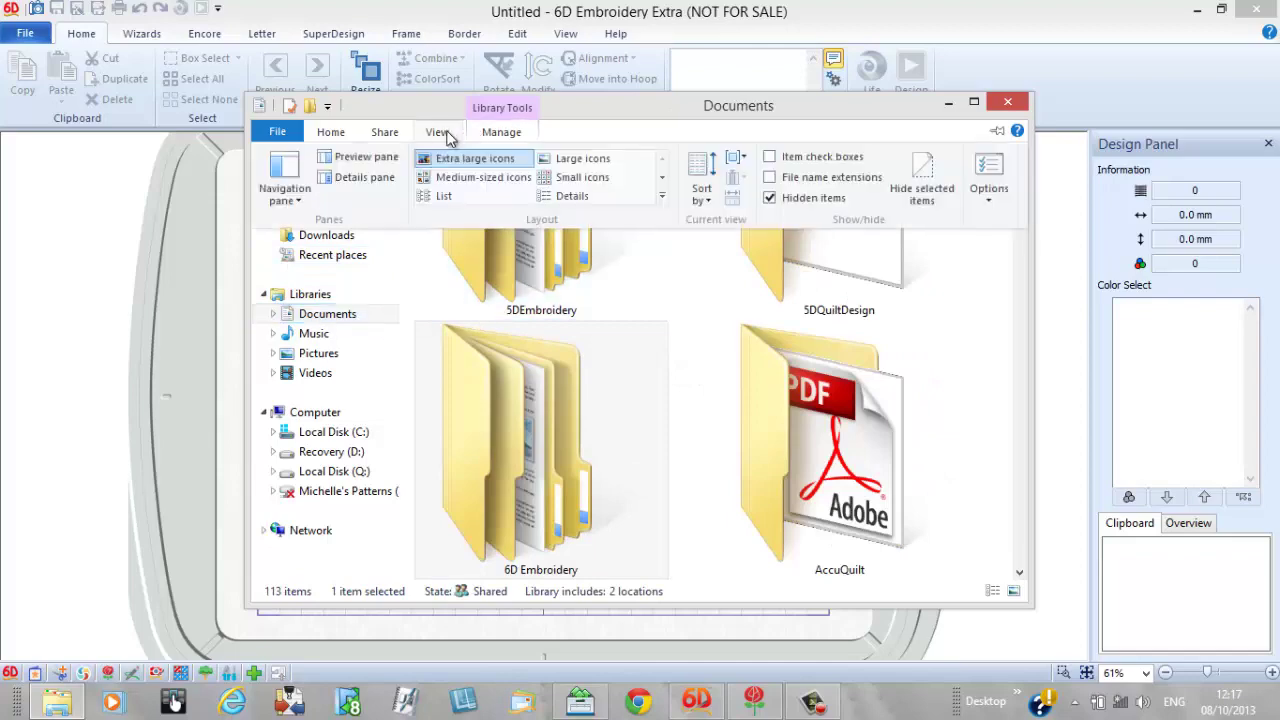
left_click(443, 196)
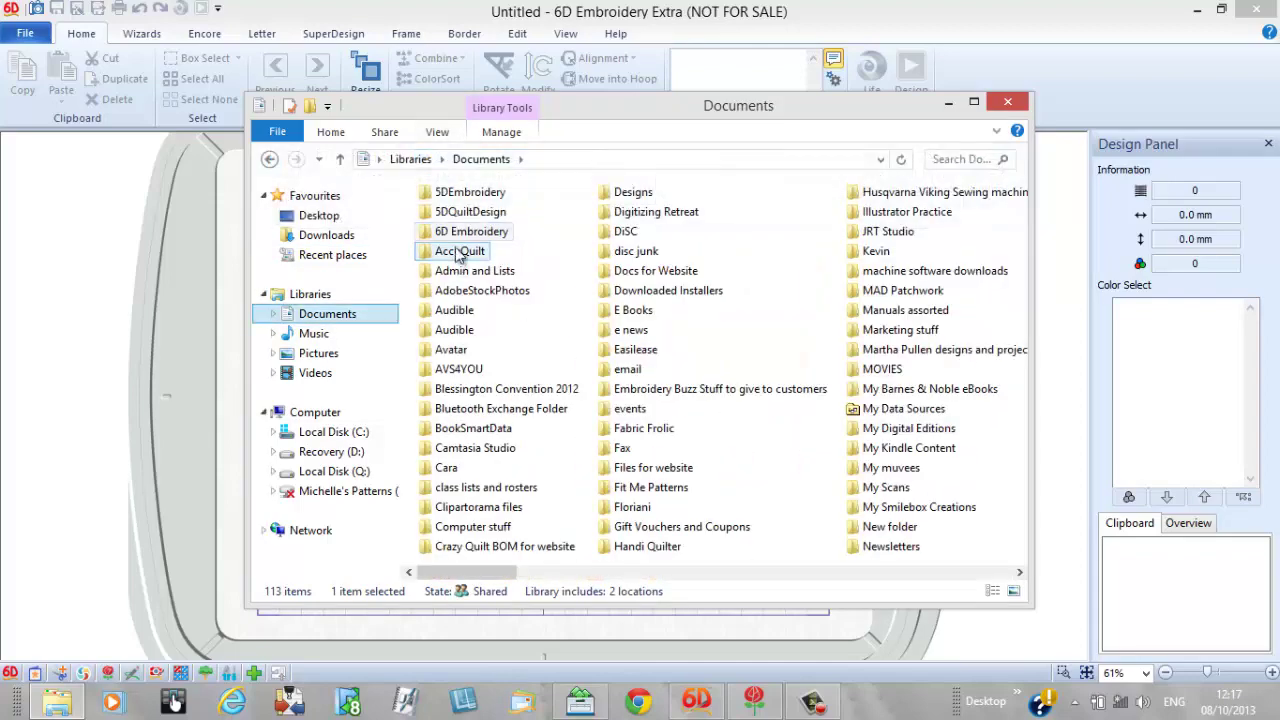
Open the Birds folder of sample stitch designs under 6D Embroidery, Samples, 6DEmb, Stitch2.
double_click(462, 231)
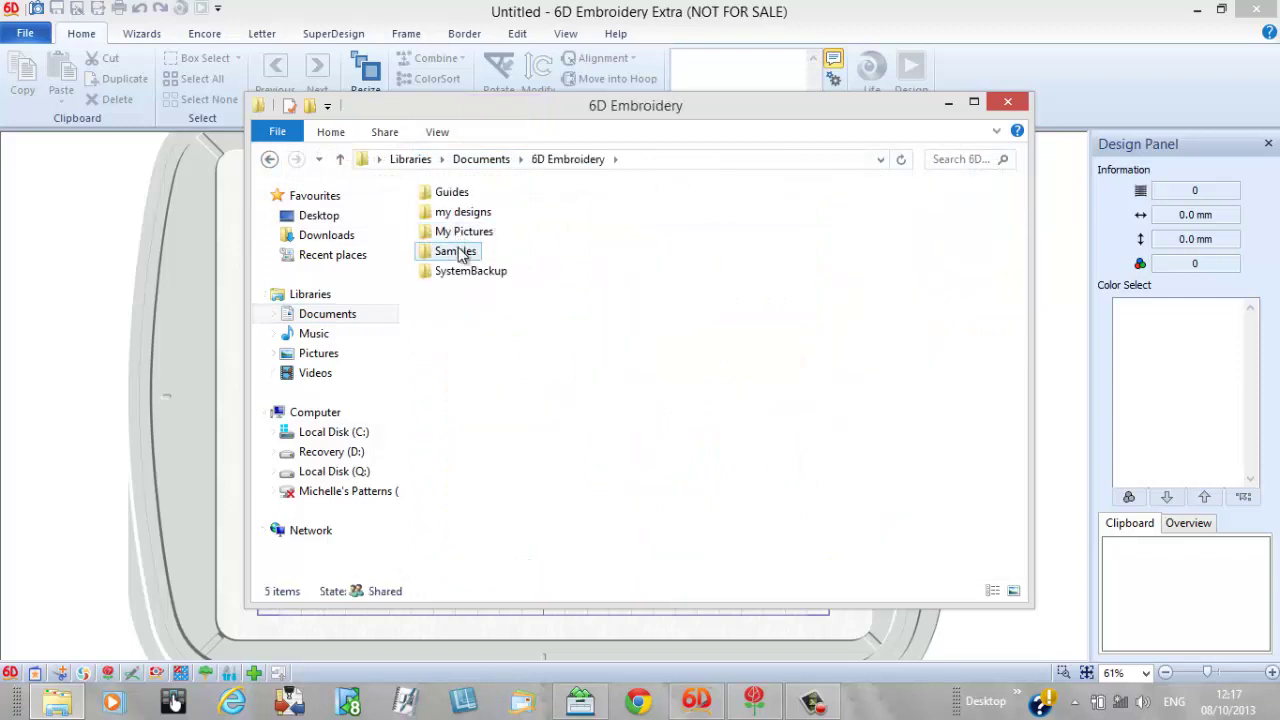
double_click(458, 252)
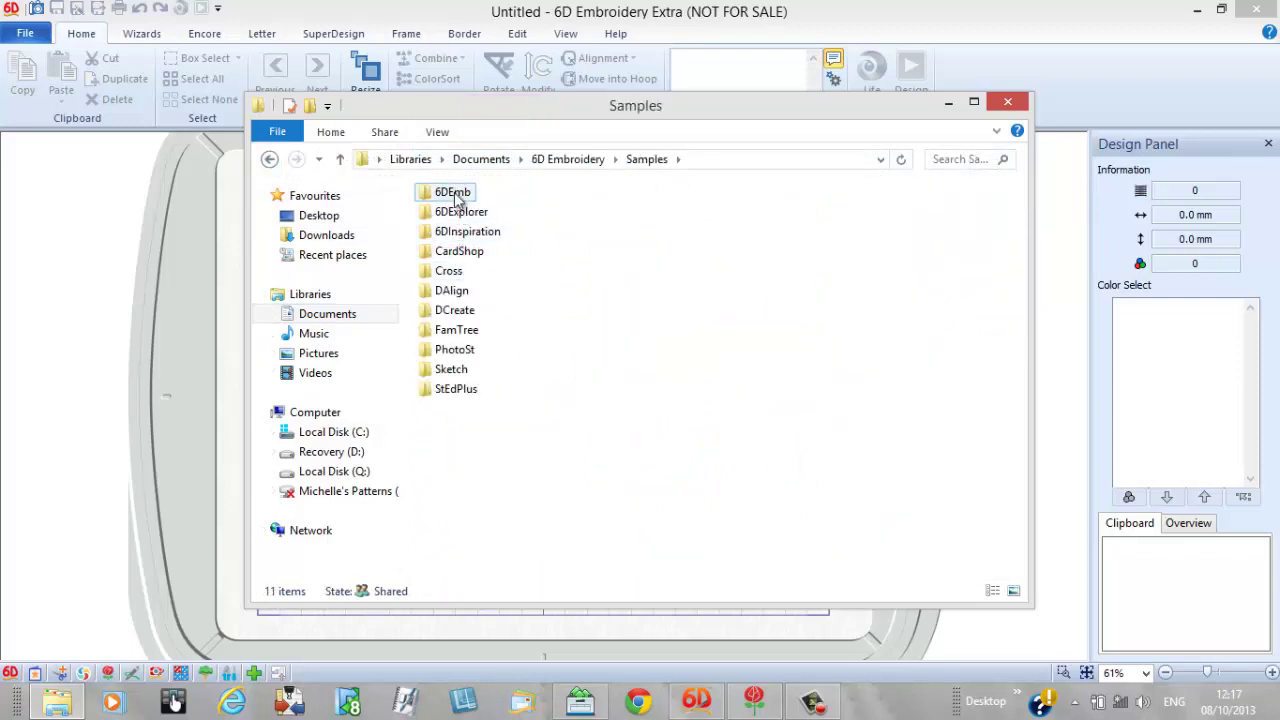
double_click(456, 195)
double_click(457, 252)
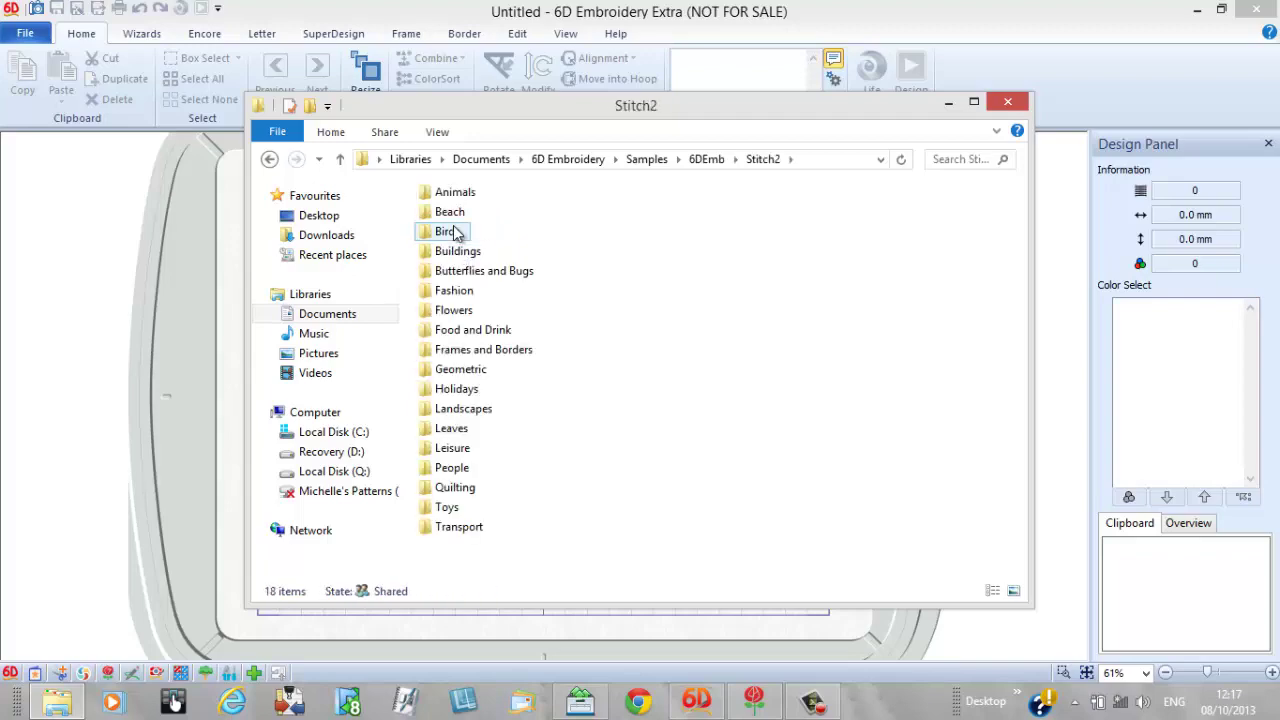
double_click(453, 232)
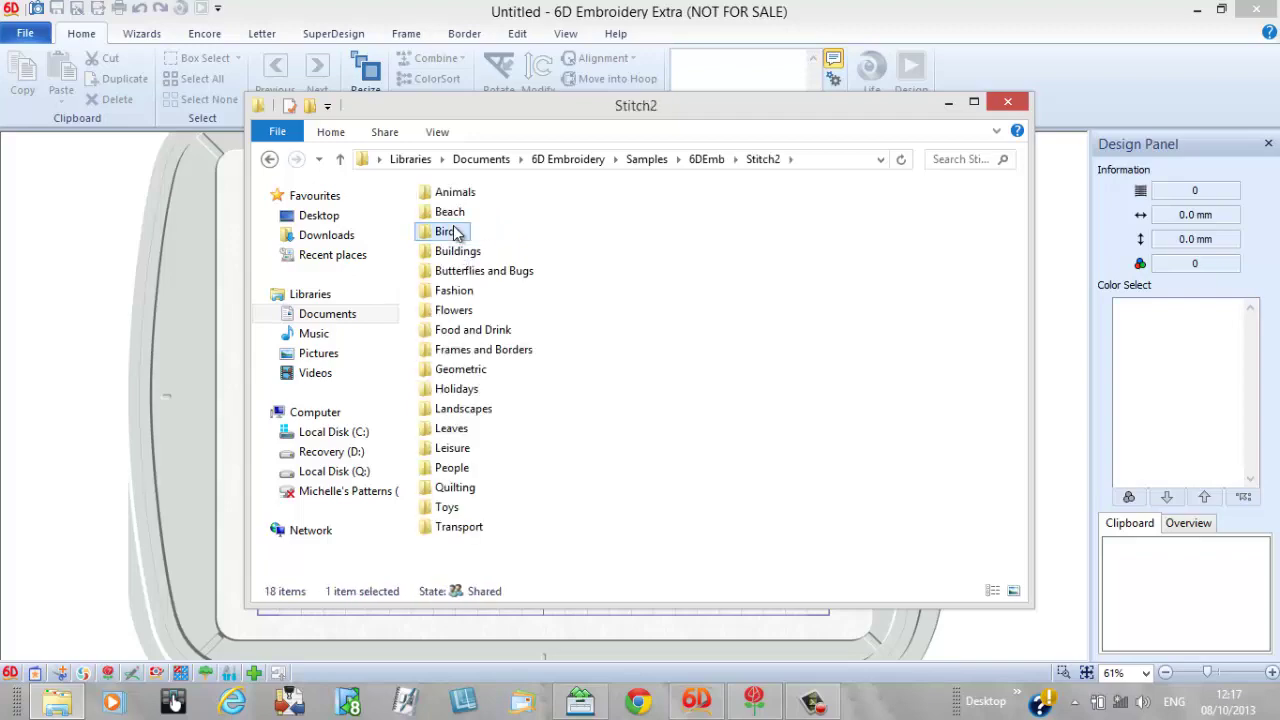
Display the Birds folder's designs as medium-sized icons and browse through the thumbnails.
left_click(437, 132)
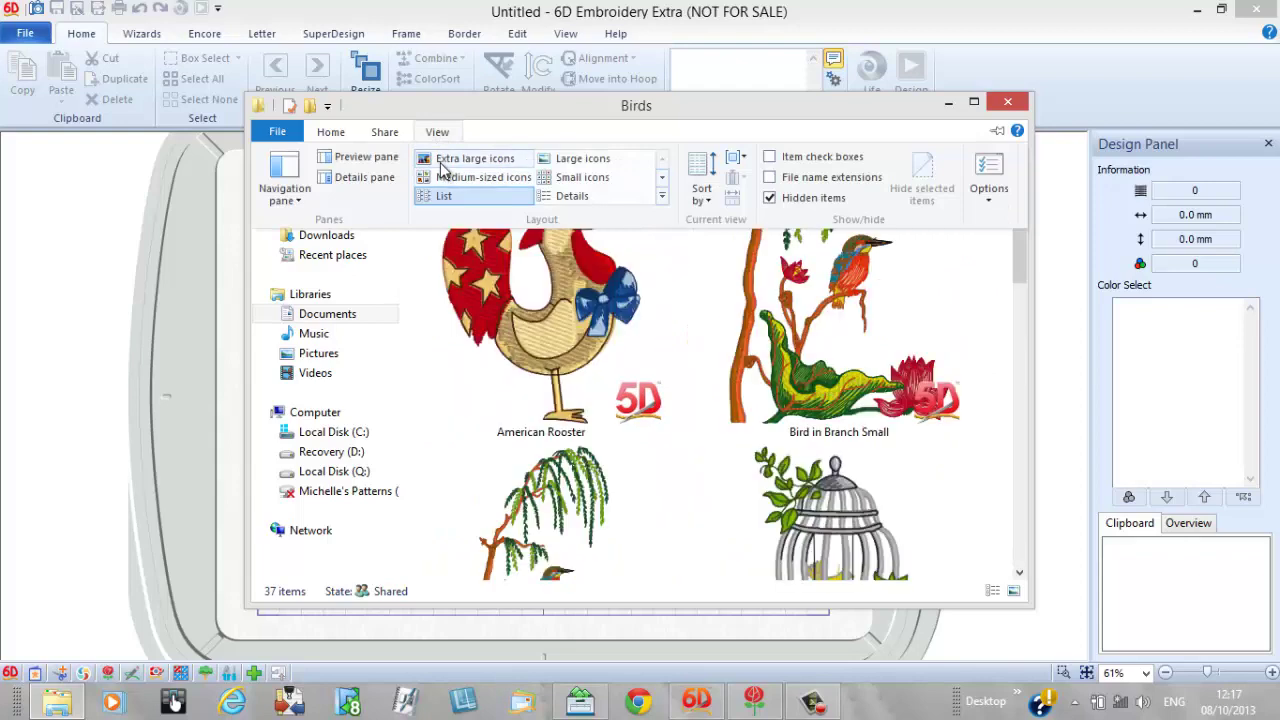
left_click(450, 177)
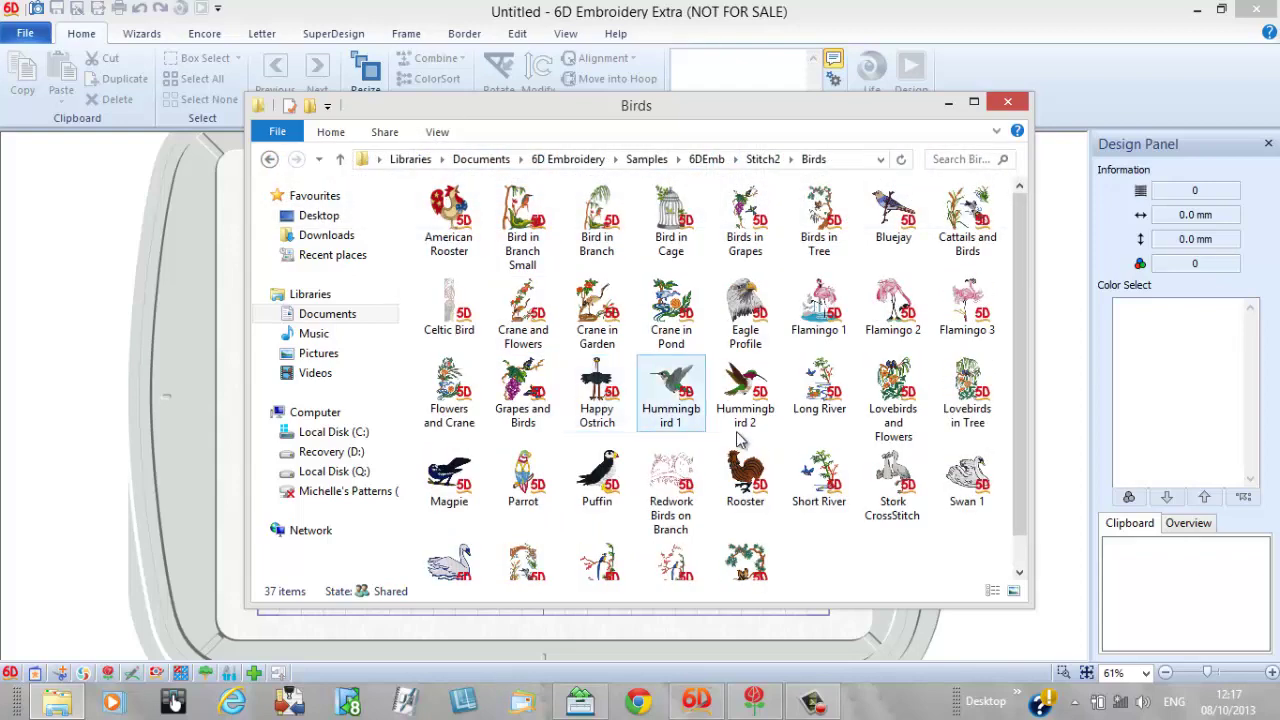
scroll(742, 444, "down", 1)
scroll(742, 447, "up", 1)
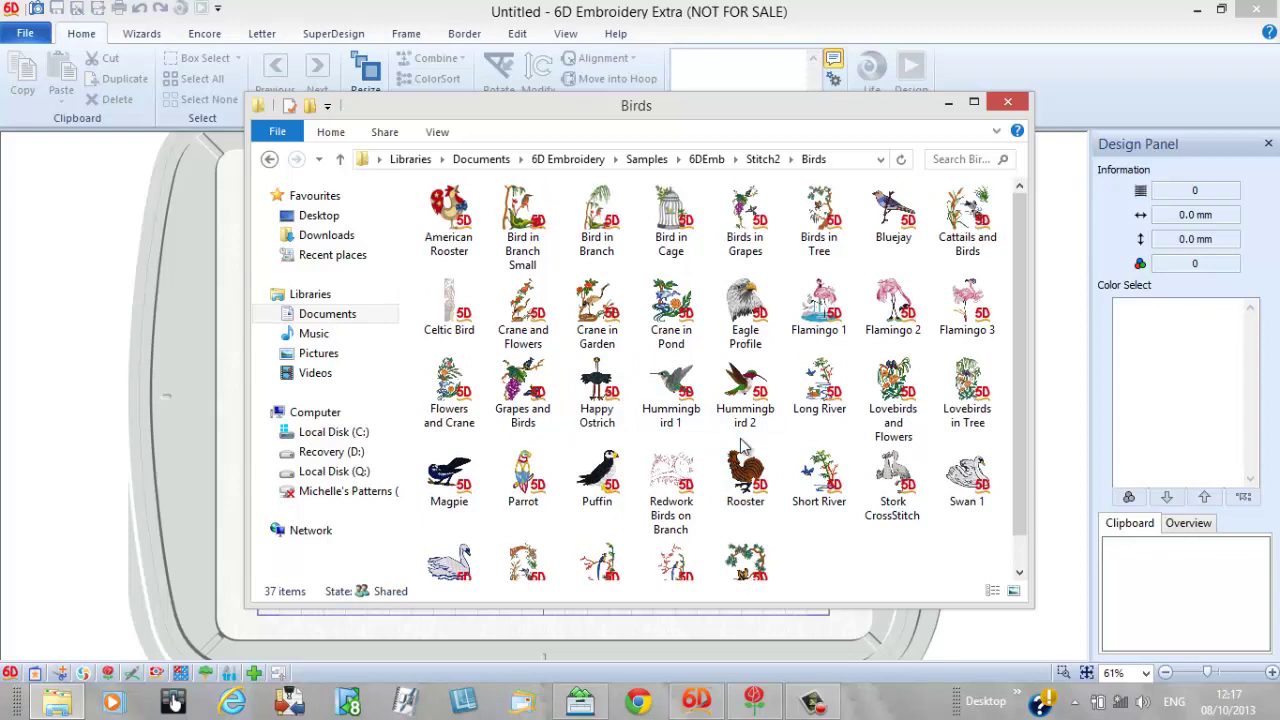
Examine the 6D Embroidery, Open with and Share with options available for the American Rooster design file.
left_click(463, 235)
right_click(463, 235)
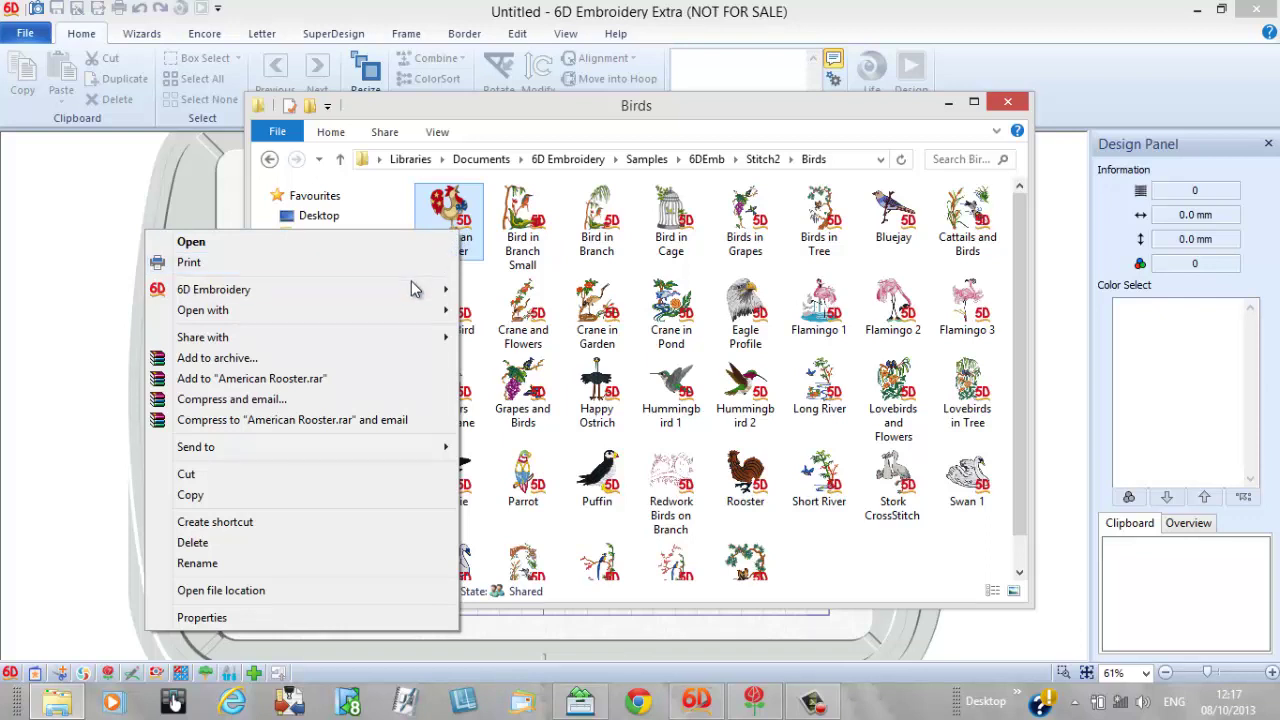
mouse_move(415, 290)
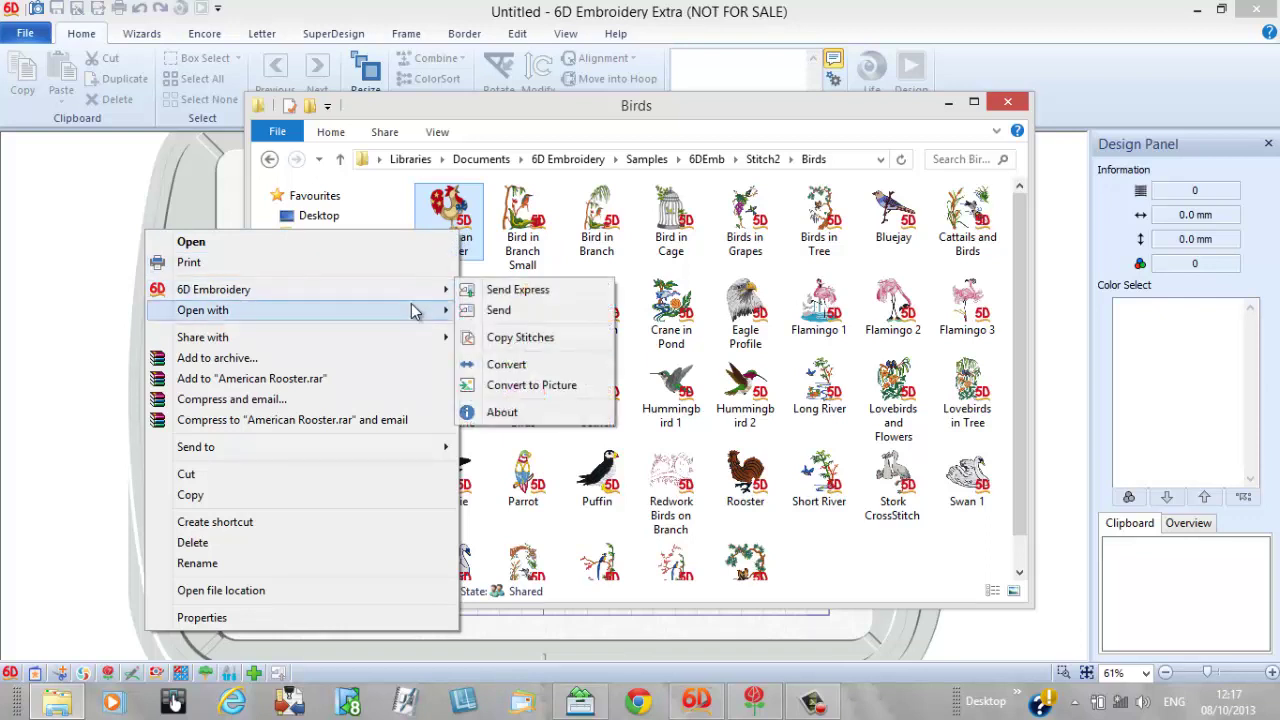
mouse_move(415, 312)
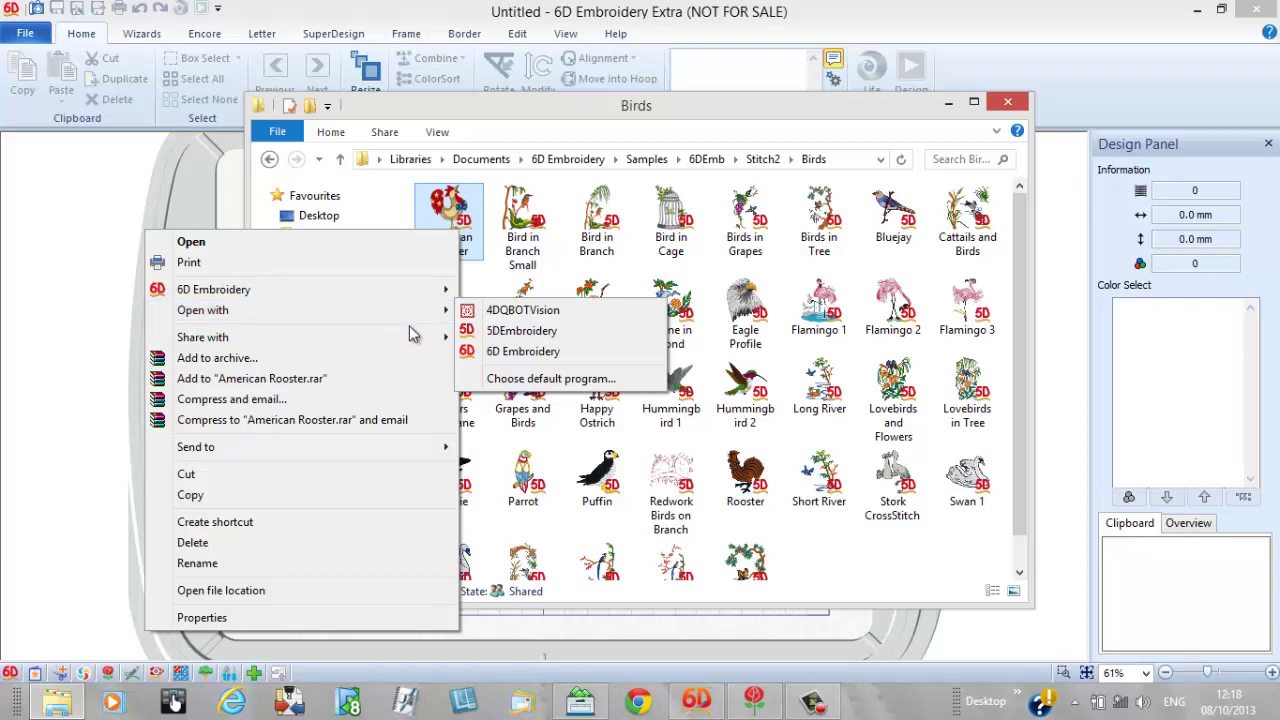
mouse_move(415, 342)
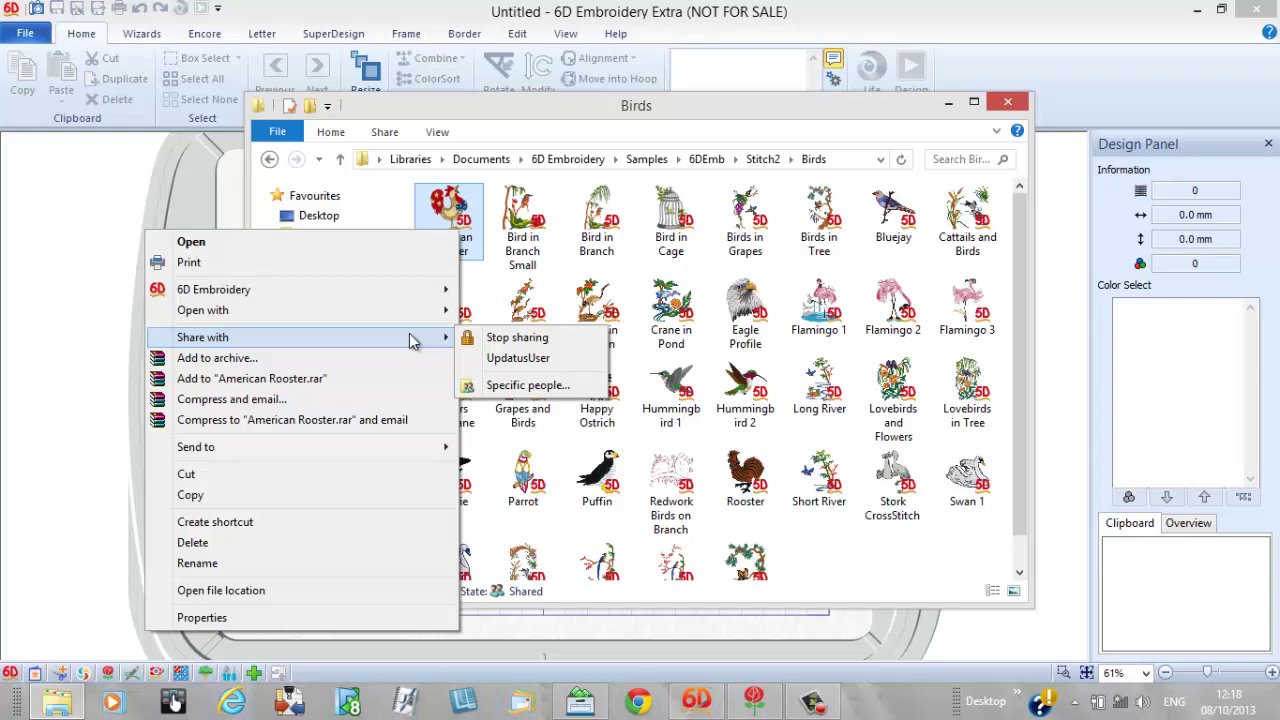
Try the American Rooster's print options with the hoop area included, compare the 2 x 2 and 2 x 4 portrait layouts, and leave without printing.
left_click(405, 262)
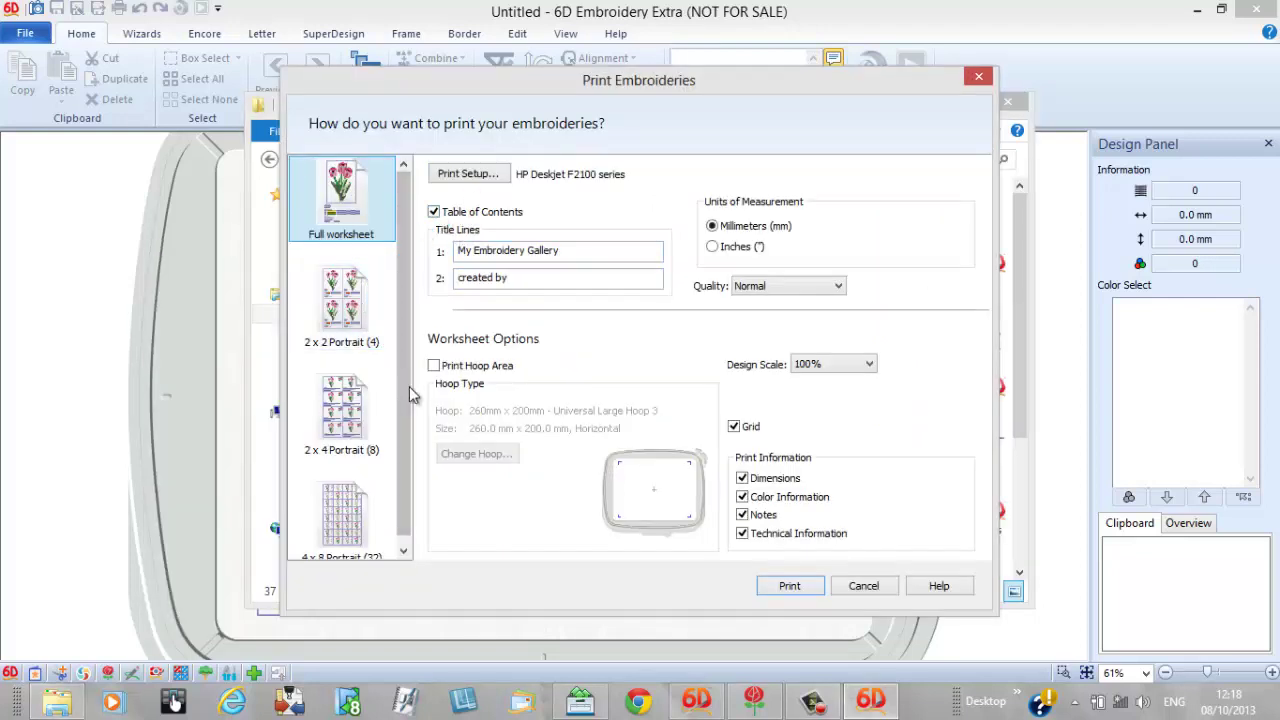
left_click(433, 366)
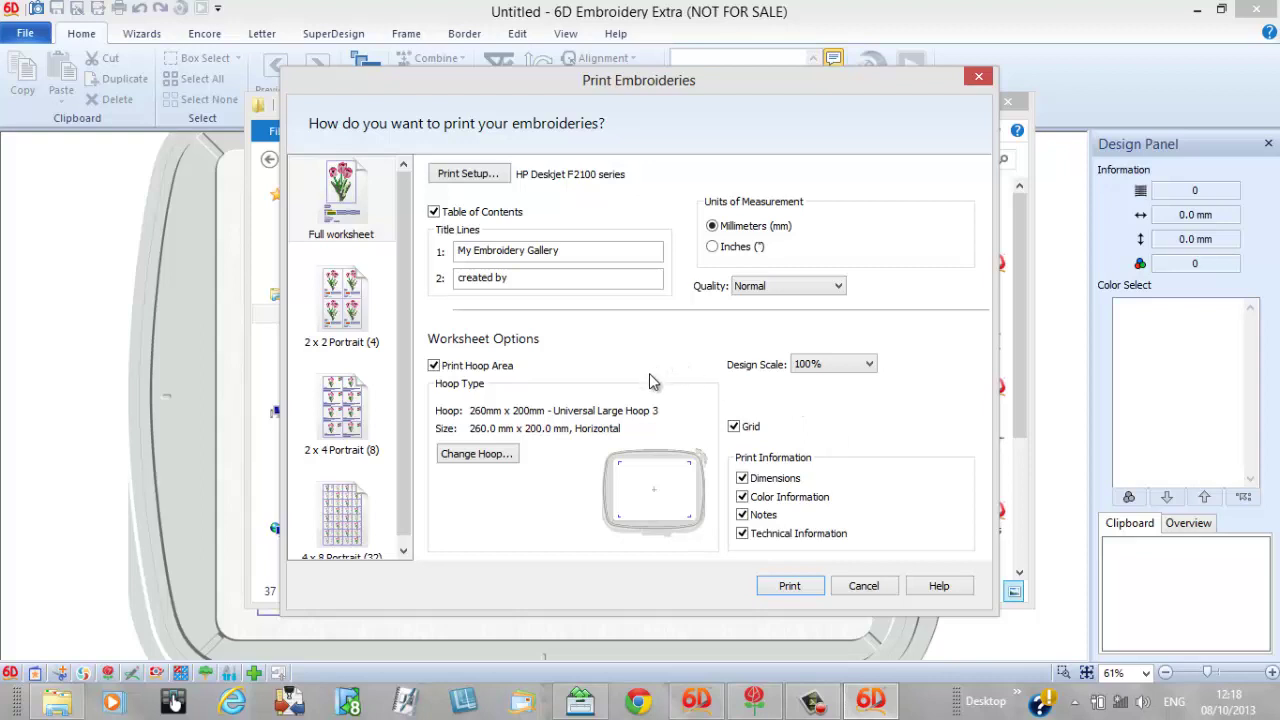
left_click_drag(409, 438, 398, 379)
left_click(343, 225)
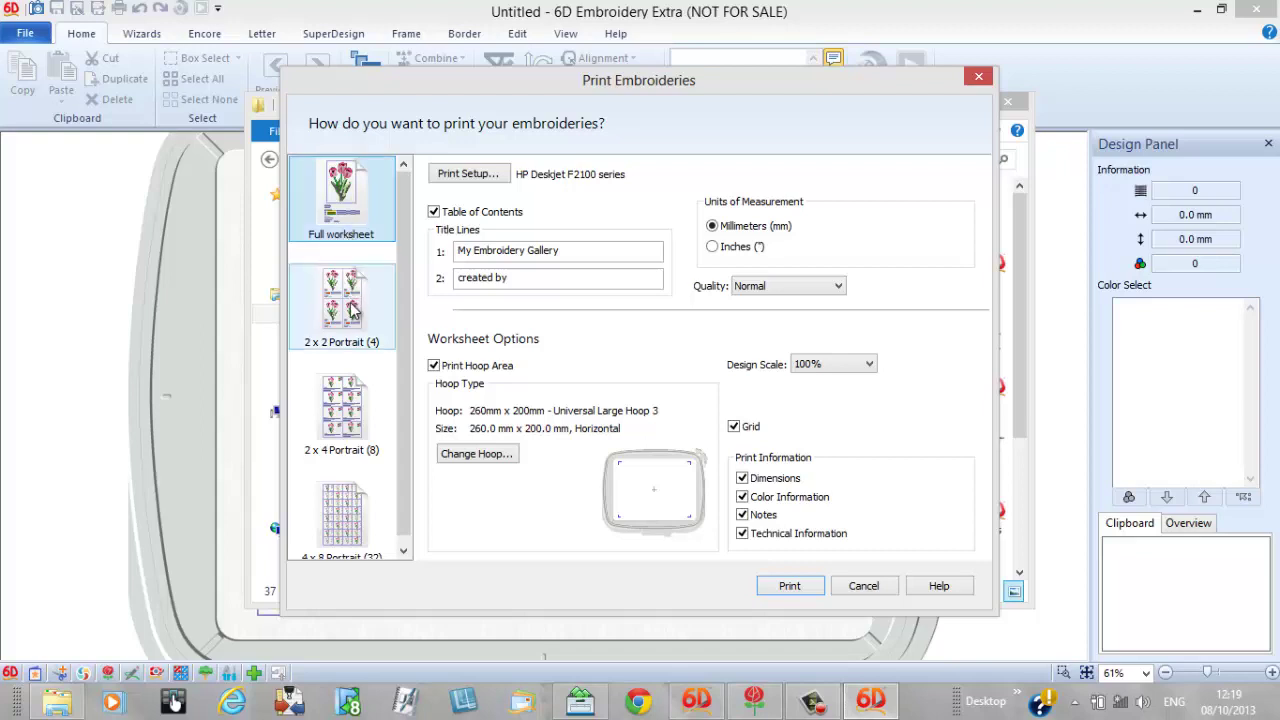
left_click(370, 333)
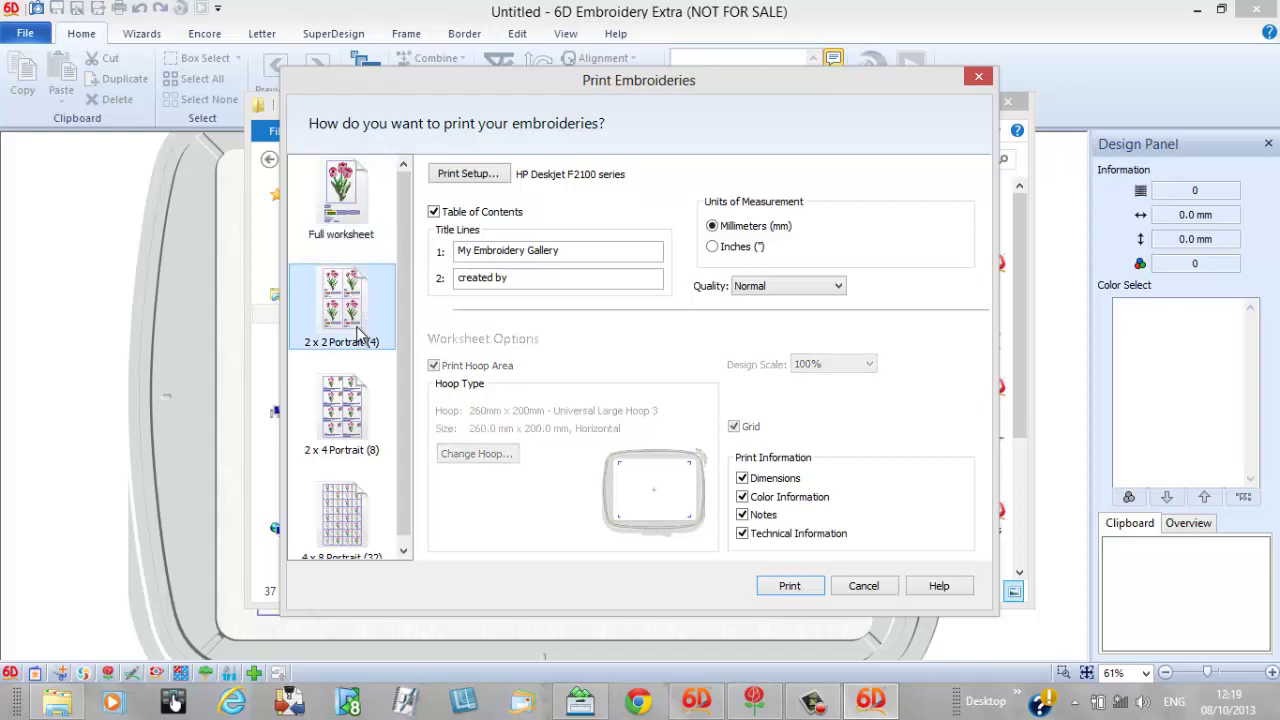
left_click(358, 388)
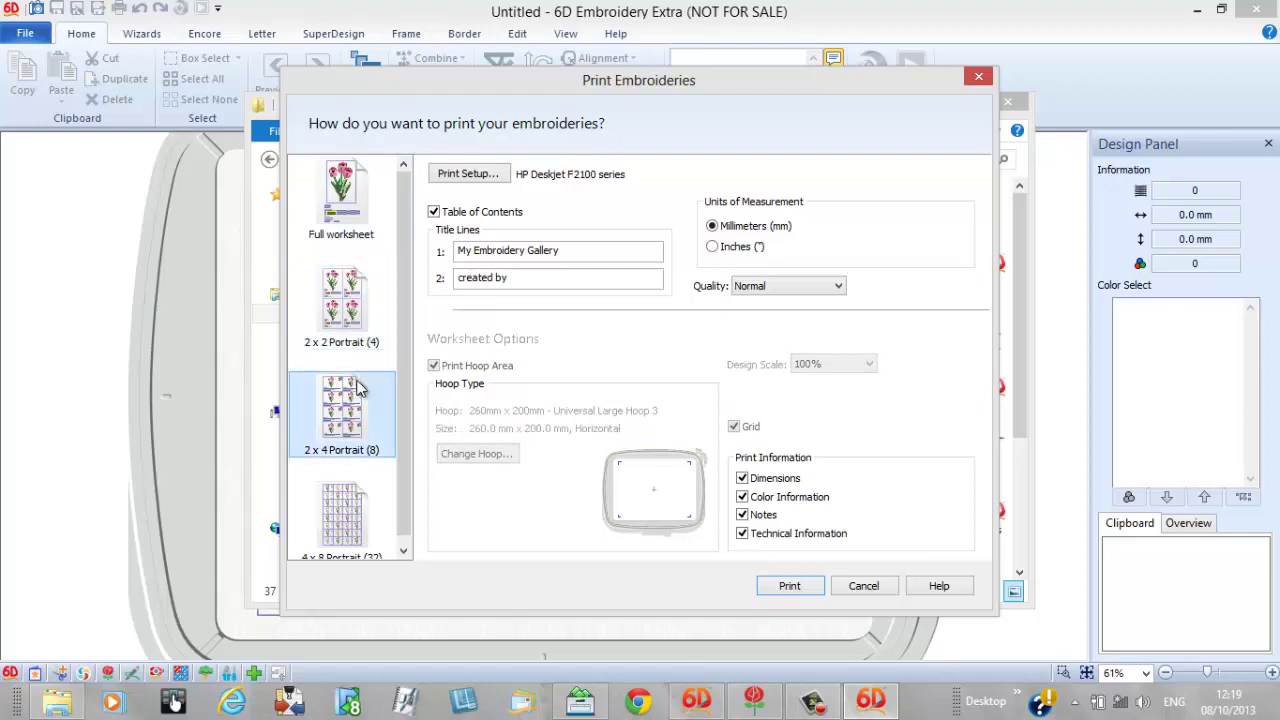
key("Escape")
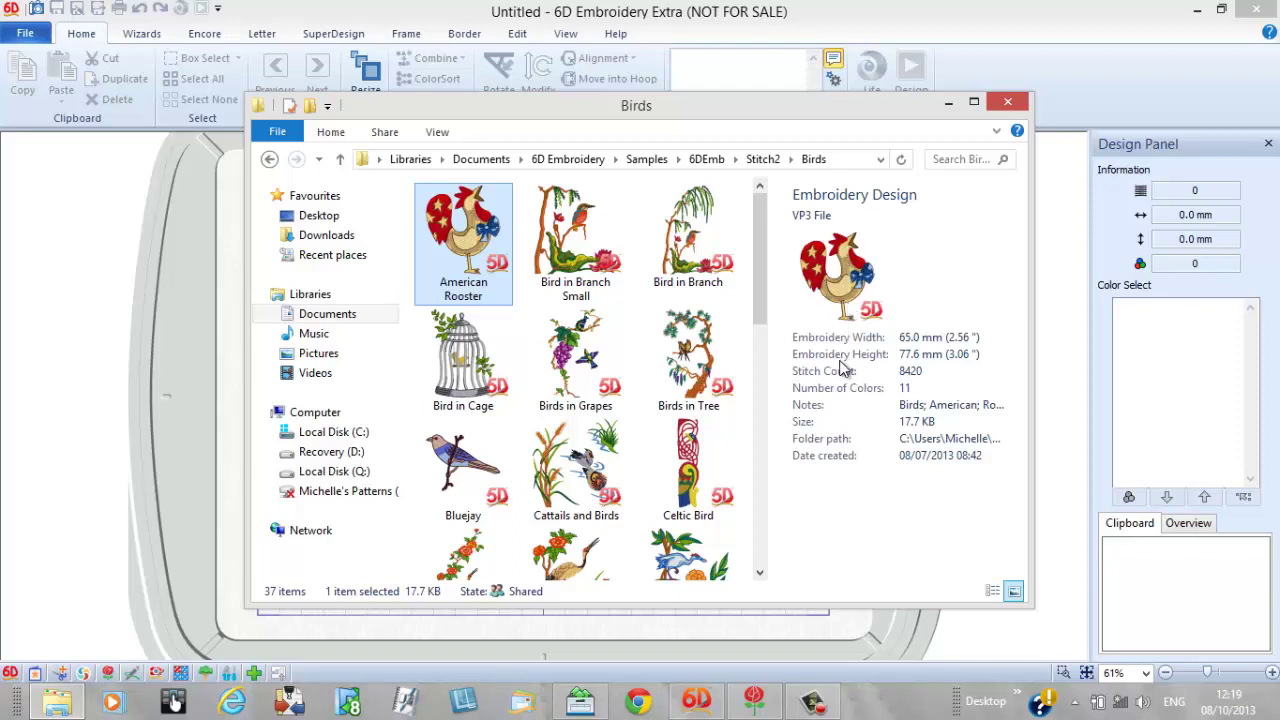
Examine the embroidery details of several Birds designs, including Bird in Branch Small, Bird in Branch, Birds in Tree and Birds in Grapes.
left_click(576, 270)
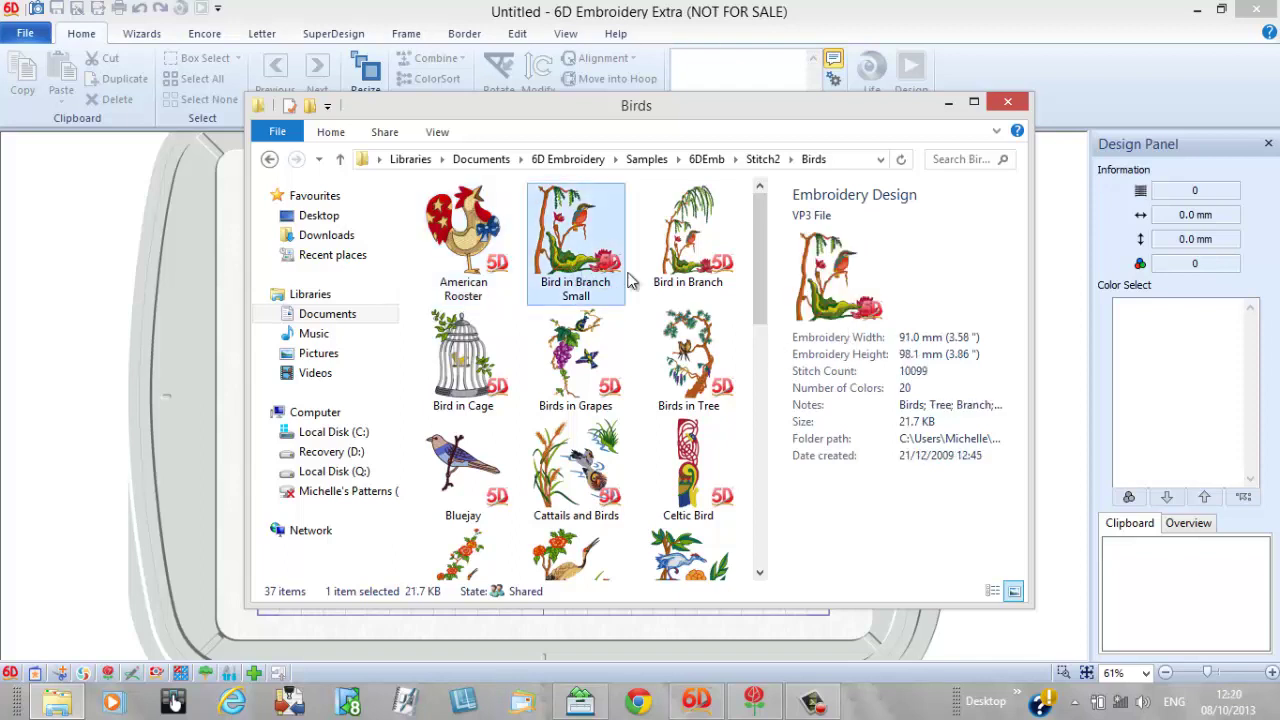
left_click(670, 272)
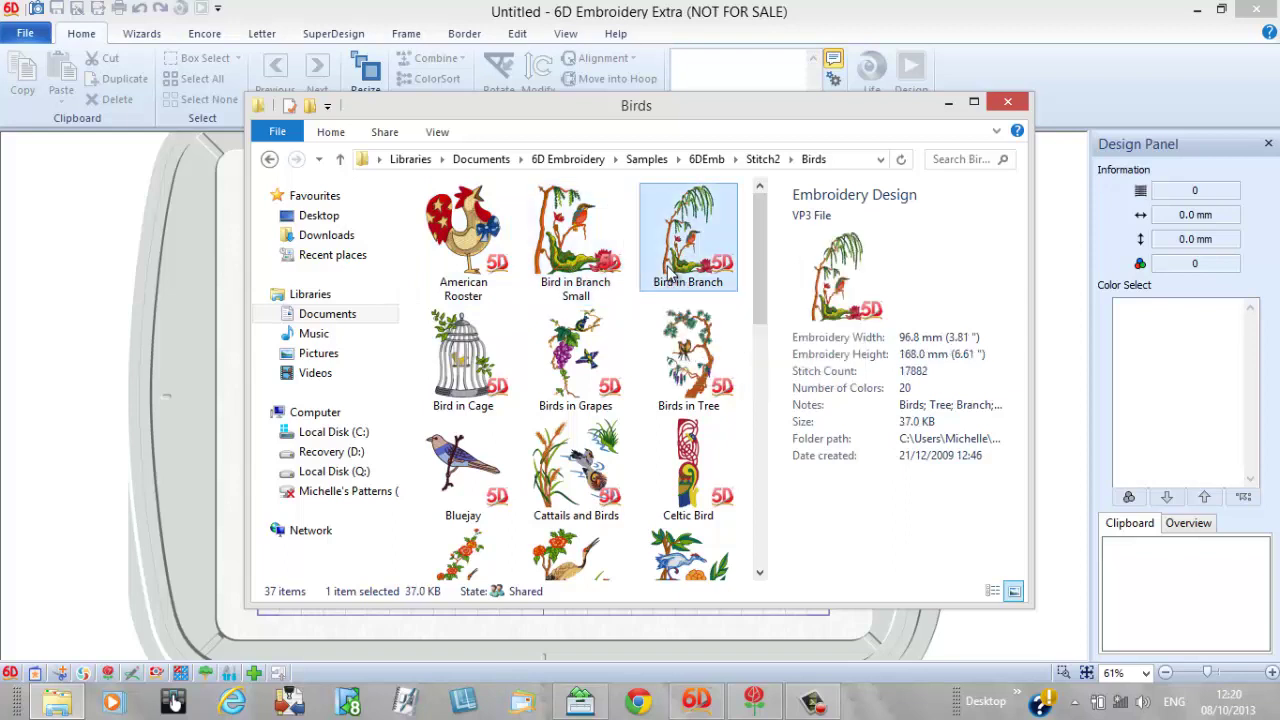
left_click(670, 356)
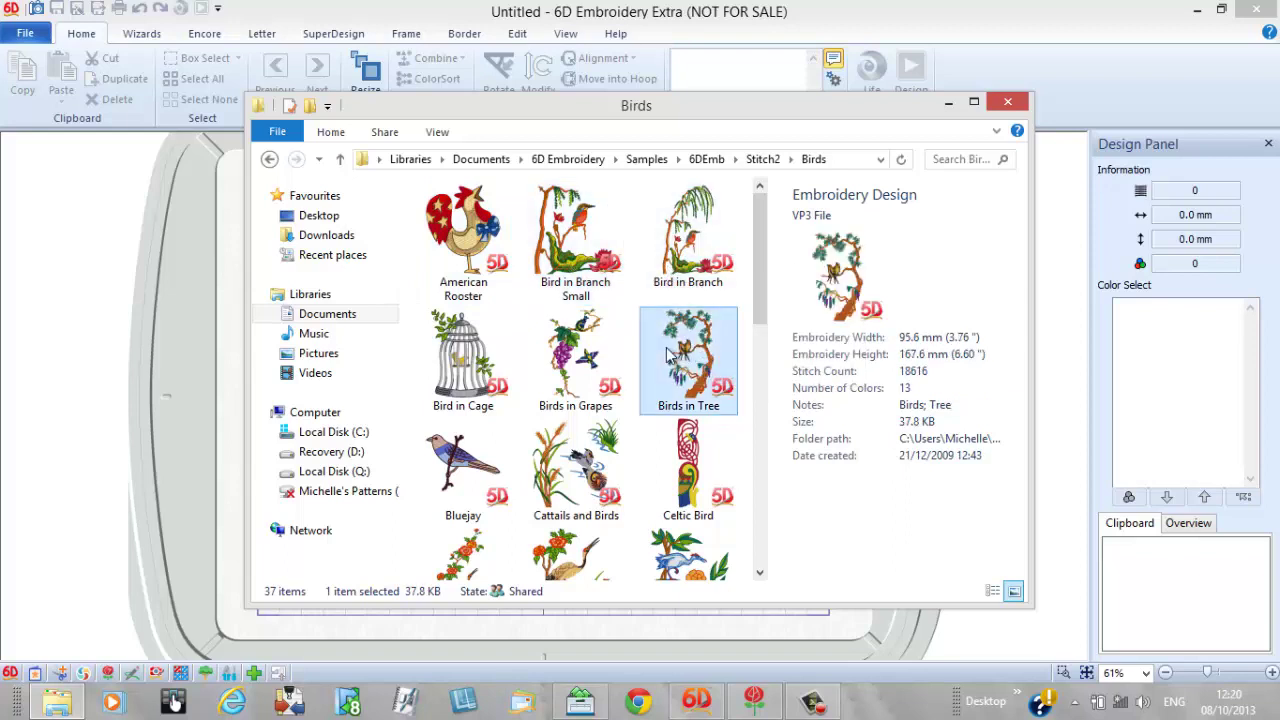
left_click(671, 282)
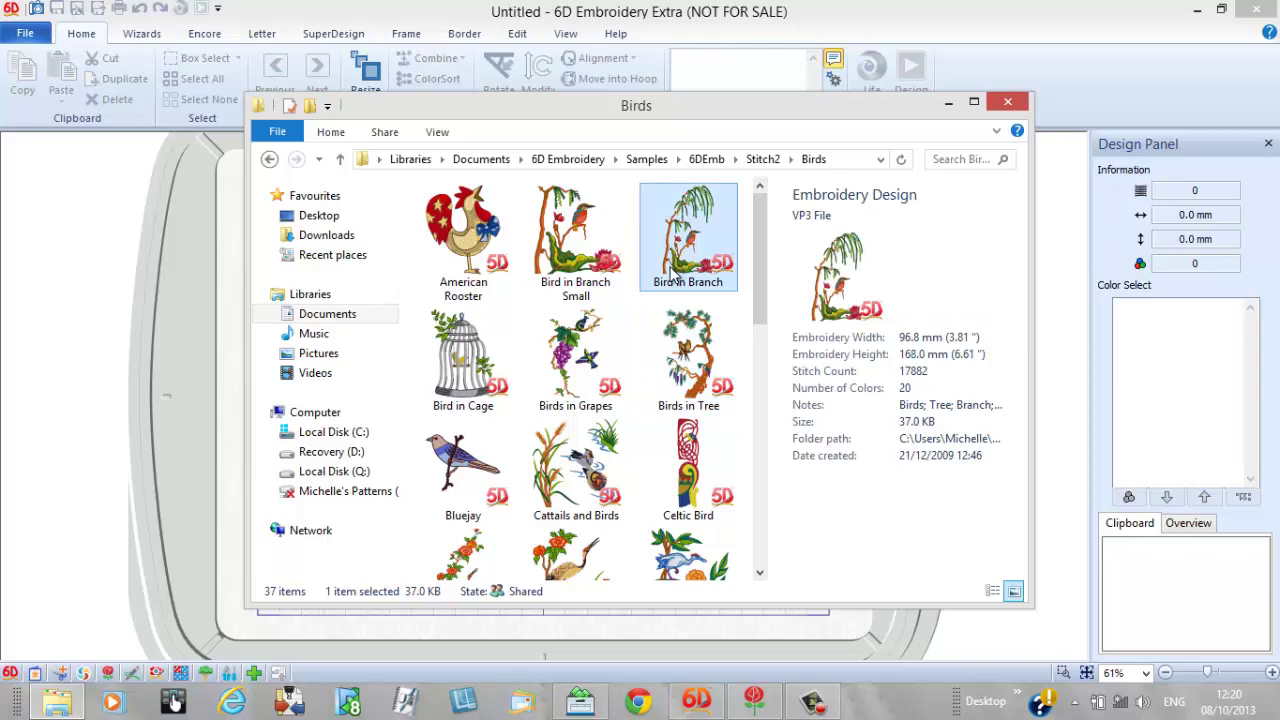
left_click(600, 262)
left_click(580, 344)
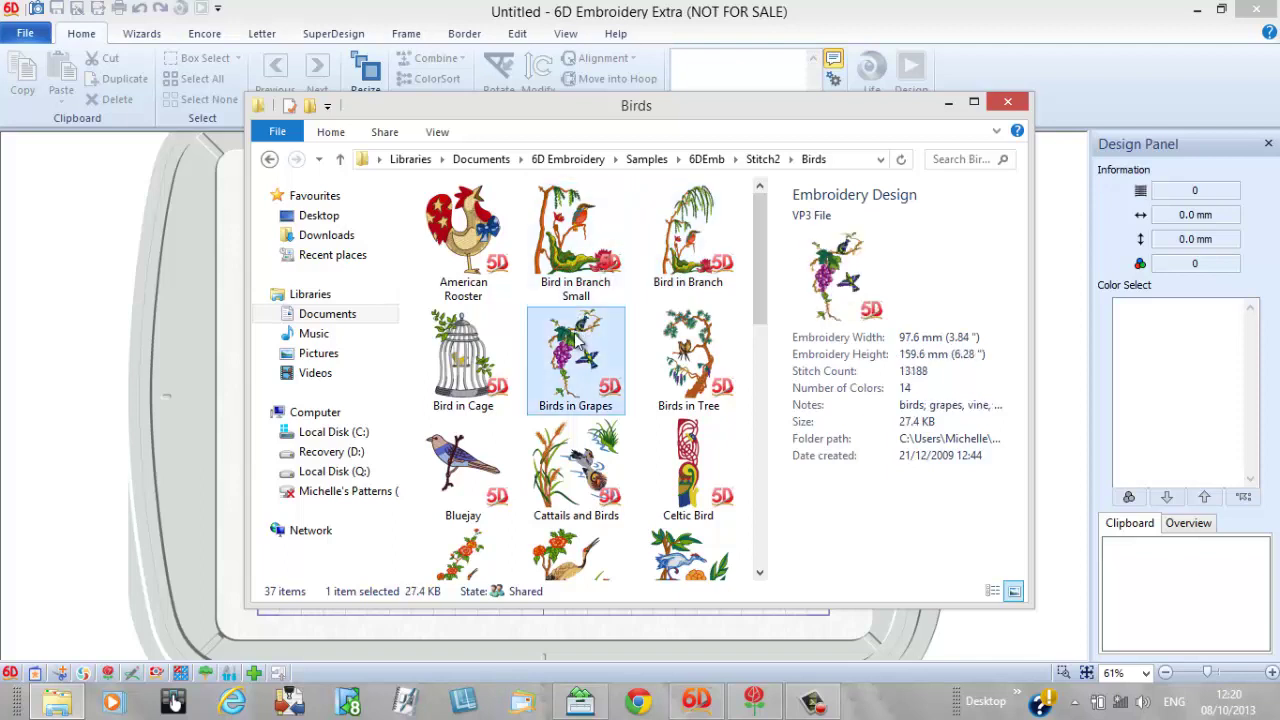
left_click(665, 362)
left_click(592, 478)
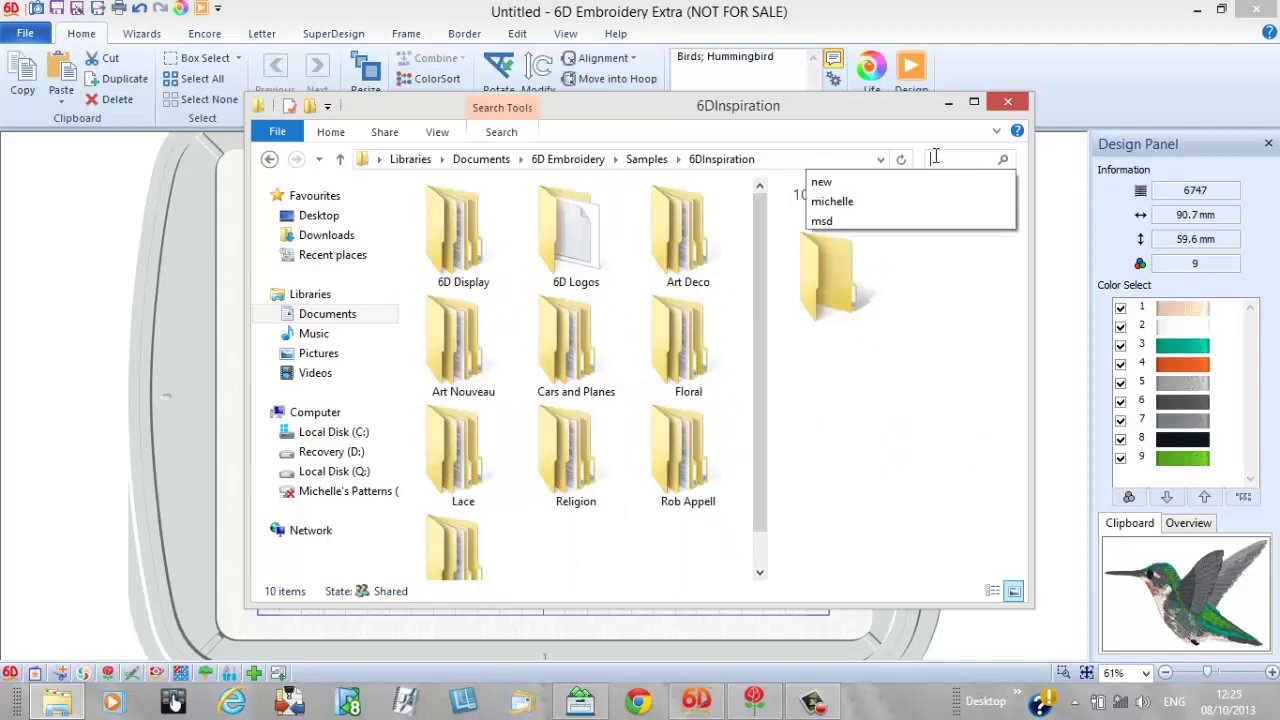
Search the 6DInspiration sample folder for "notes; cross".
type("totes")
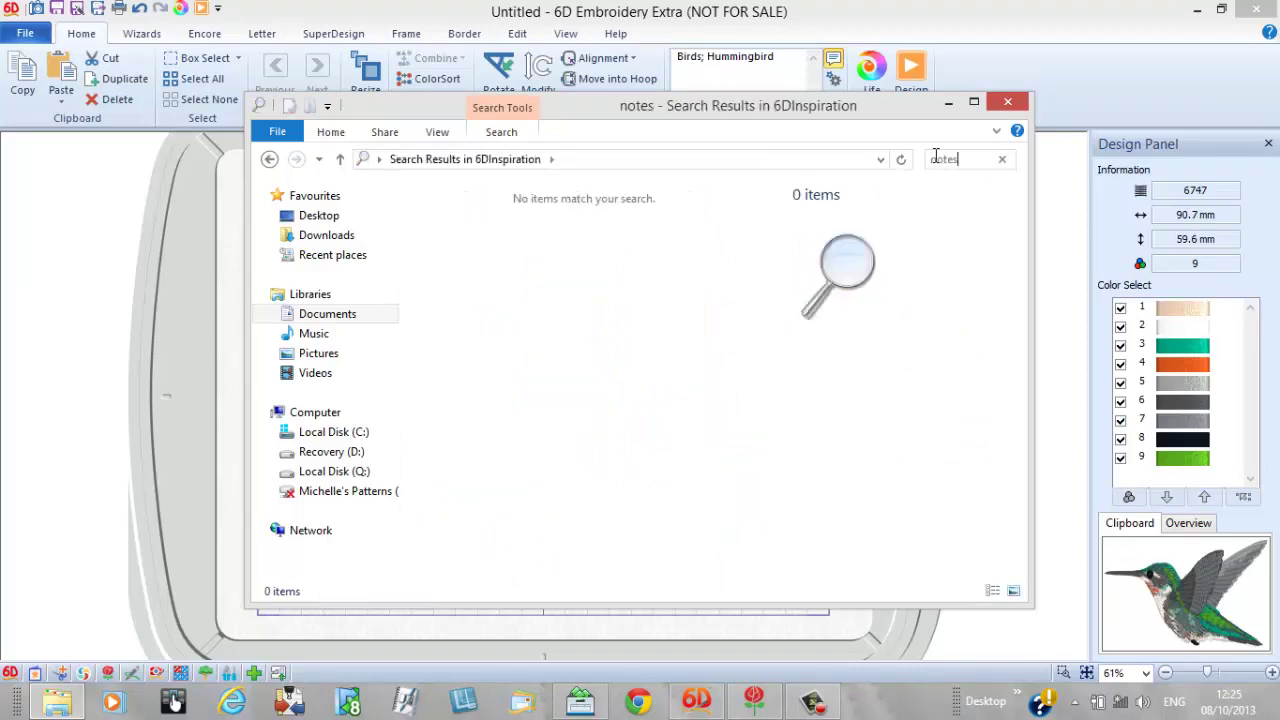
type(":")
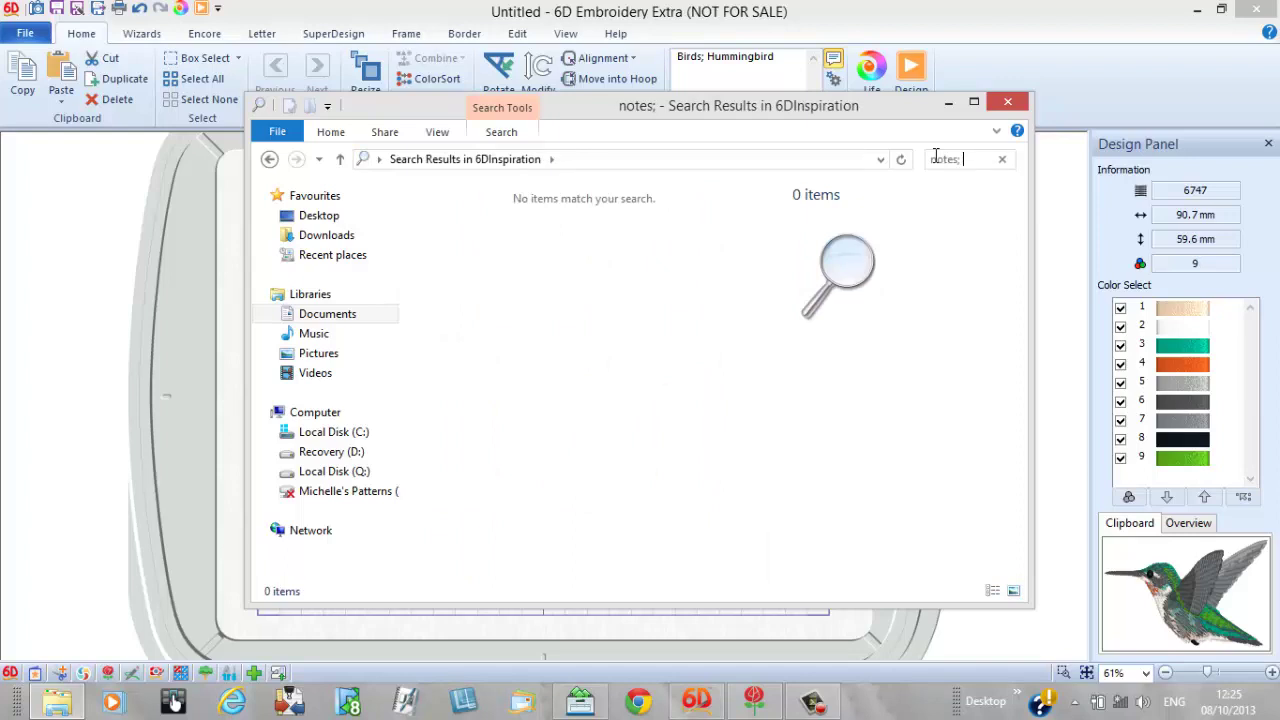
type("cross")
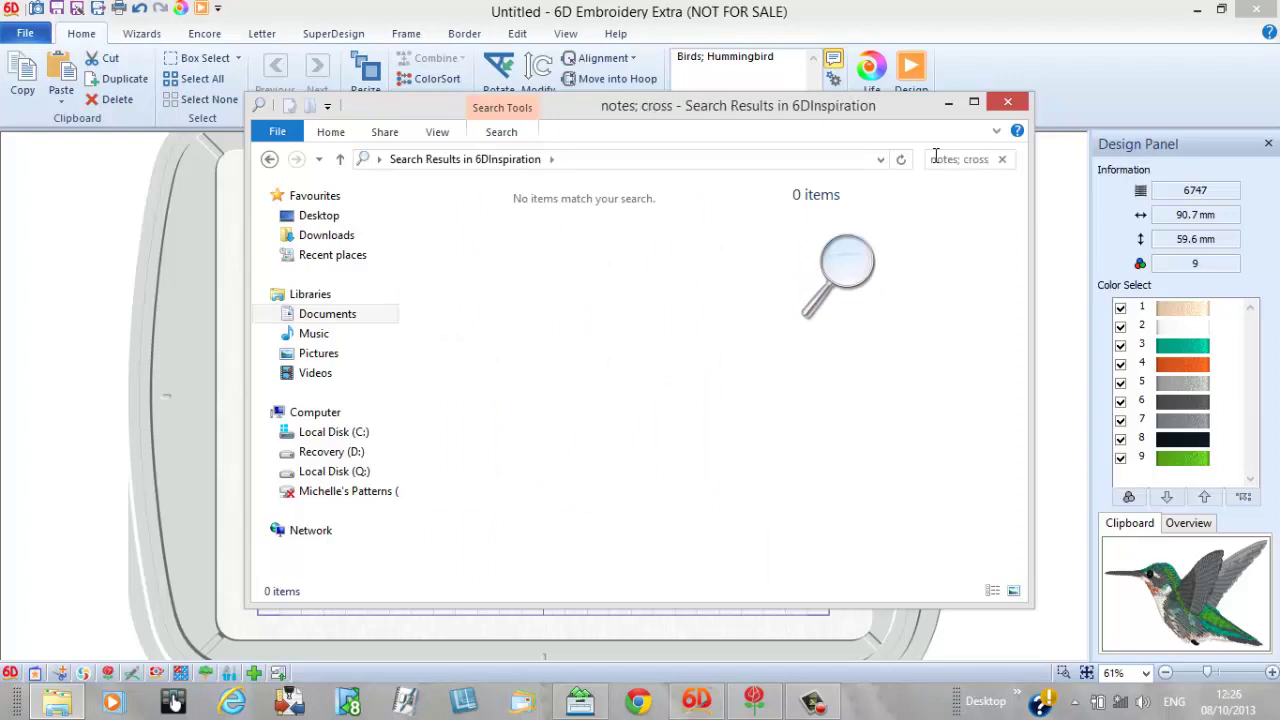
Retry the 6DInspiration search without the space, as "notes;cross".
key("BackSpace")
key("BackSpace")
key("BackSpace")
key("BackSpace")
key("BackSpace")
key("BackSpace")
type("c")
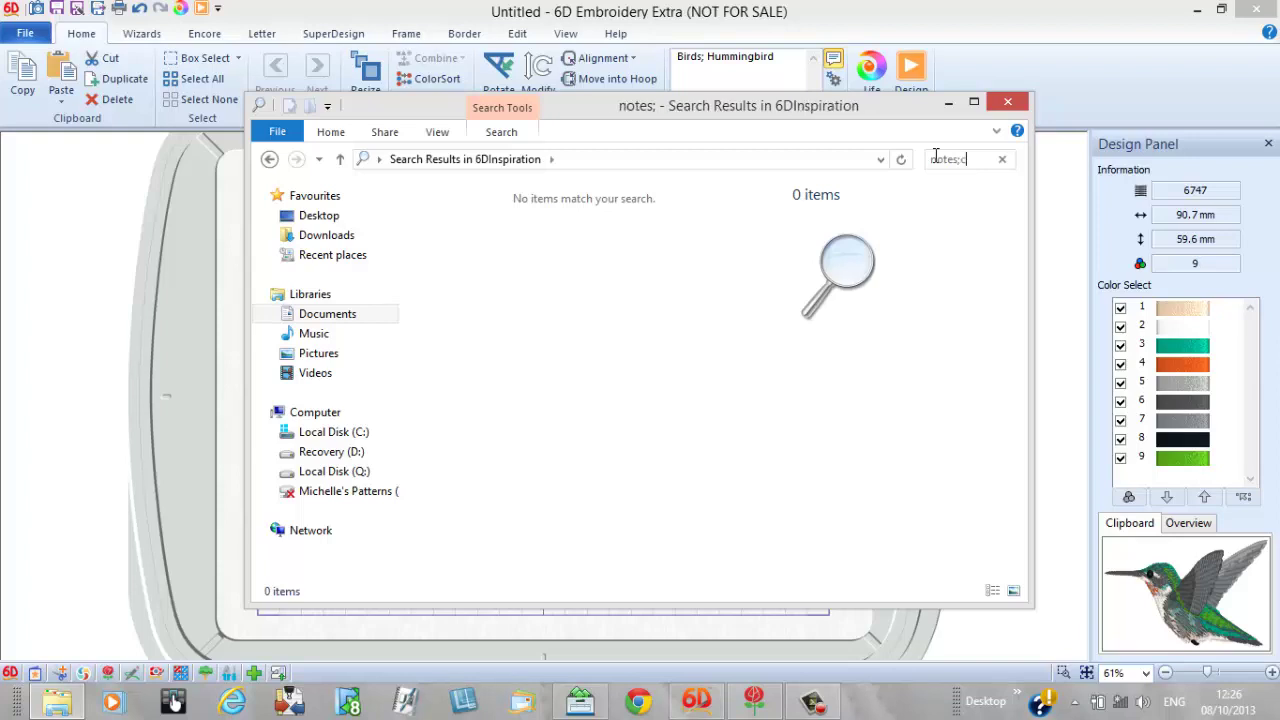
type("ross")
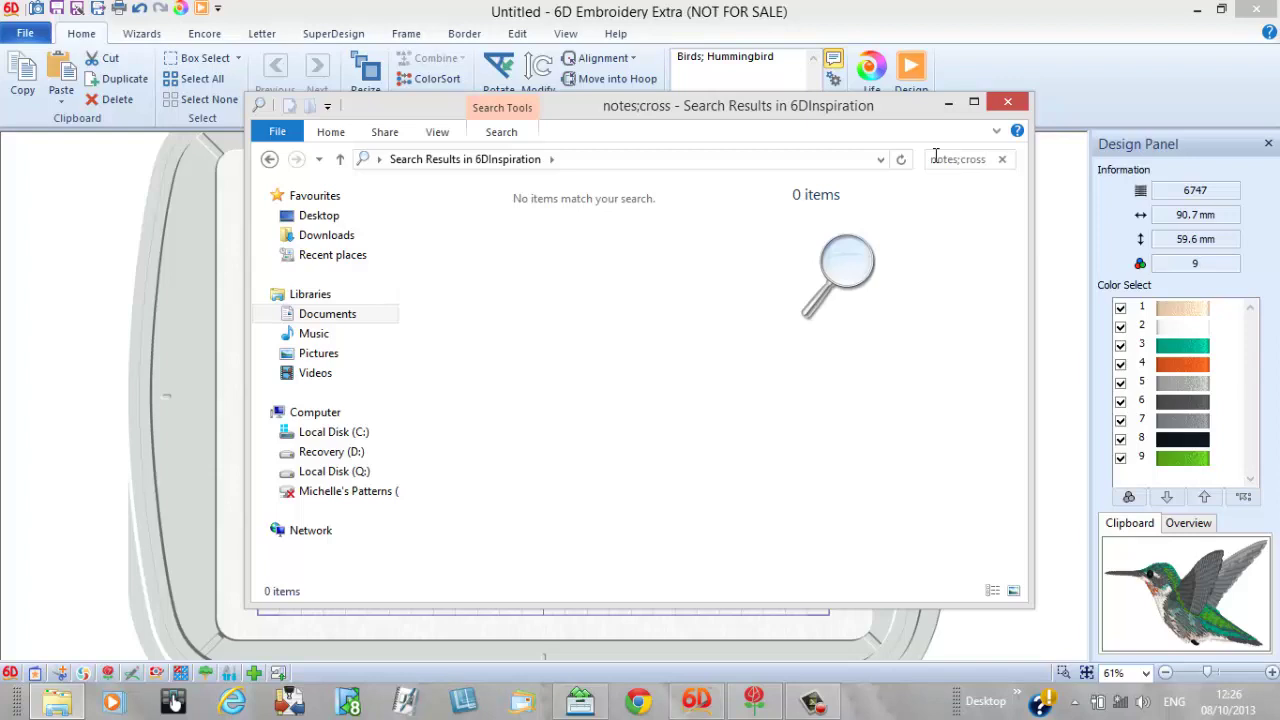
Search the 6DInspiration samples for "notes:cross", using a colon after the notes keyword.
key("BackSpace")
key("BackSpace")
key("BackSpace")
key("BackSpace")
key("BackSpace")
key("BackSpace")
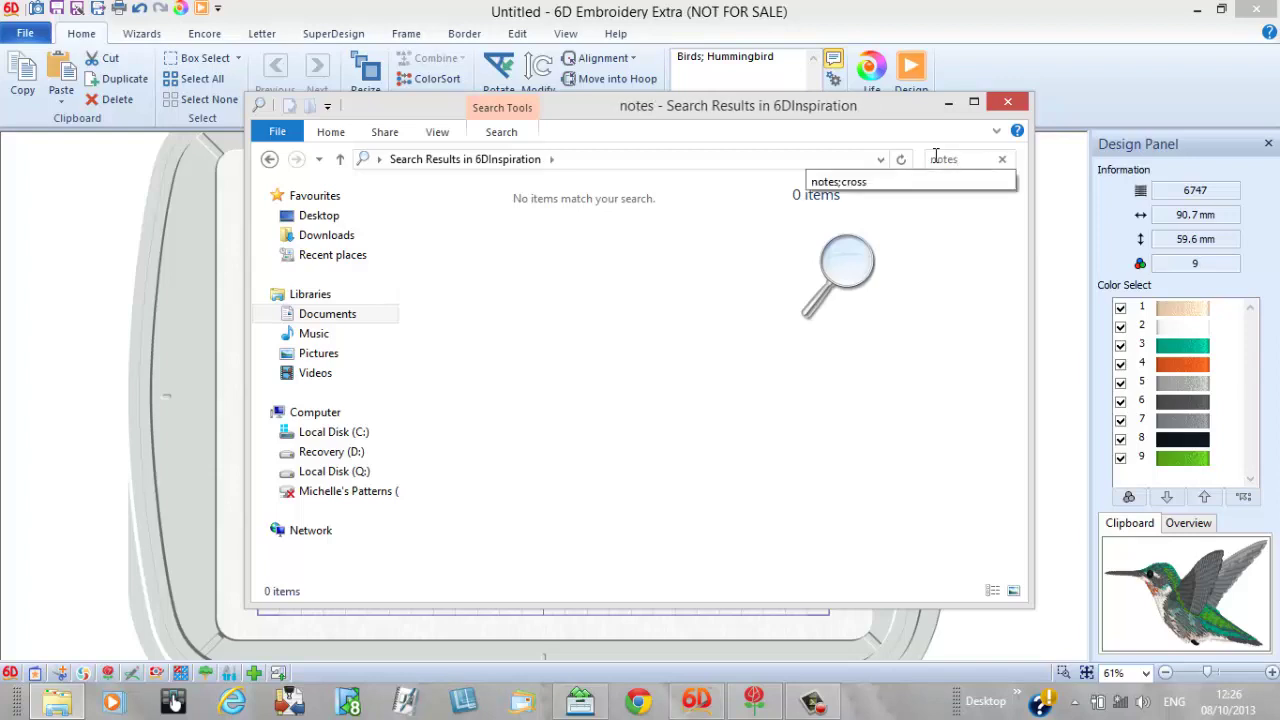
type(";")
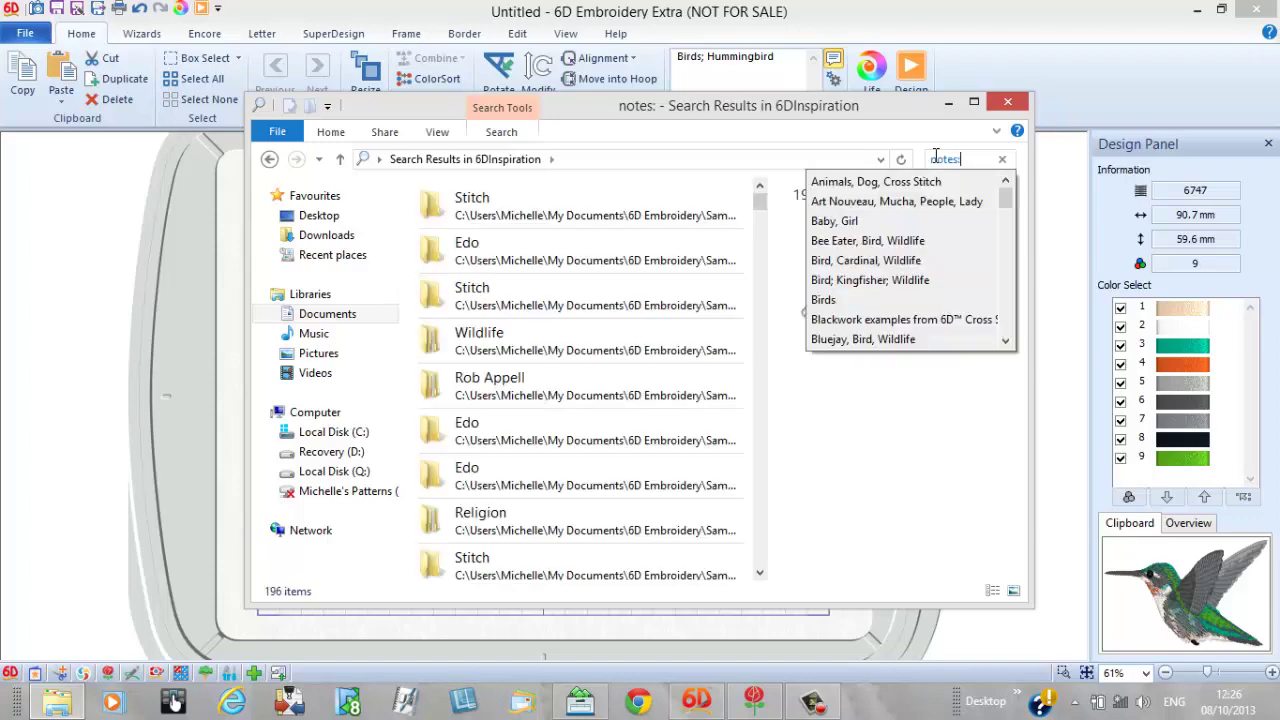
type("crpss")
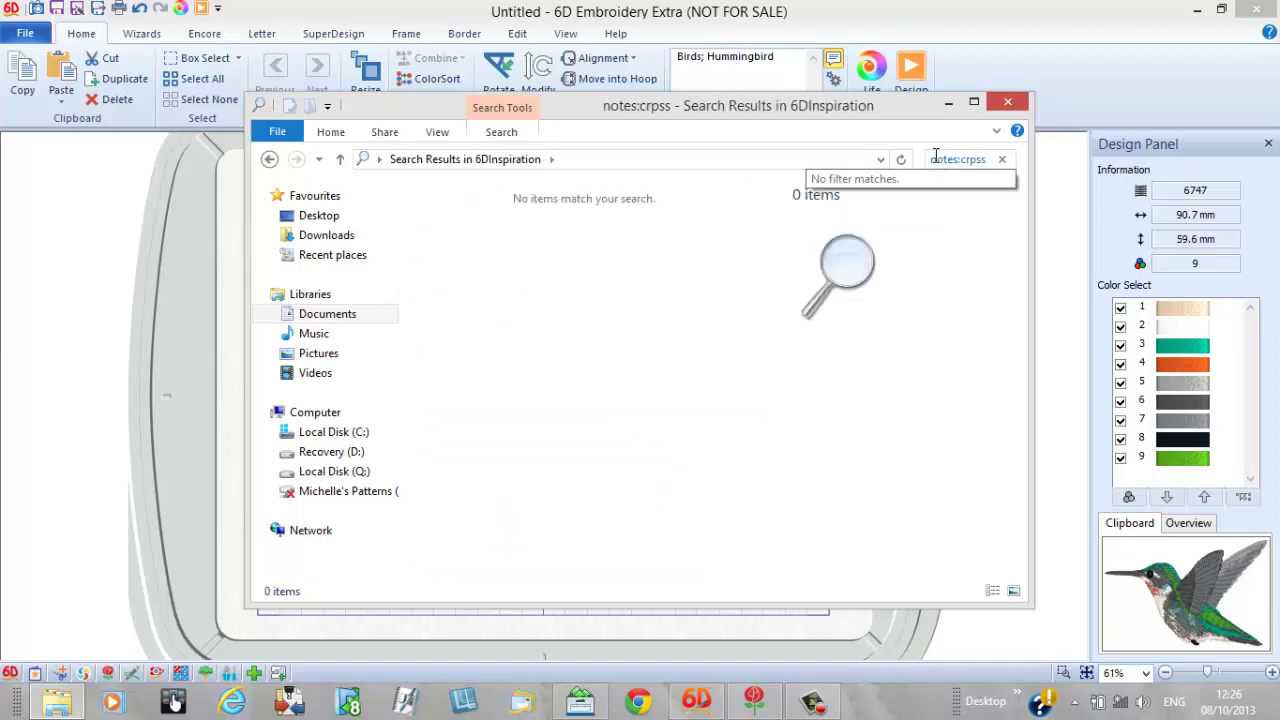
key("BackSpace")
key("BackSpace")
key("BackSpace")
key("BackSpace")
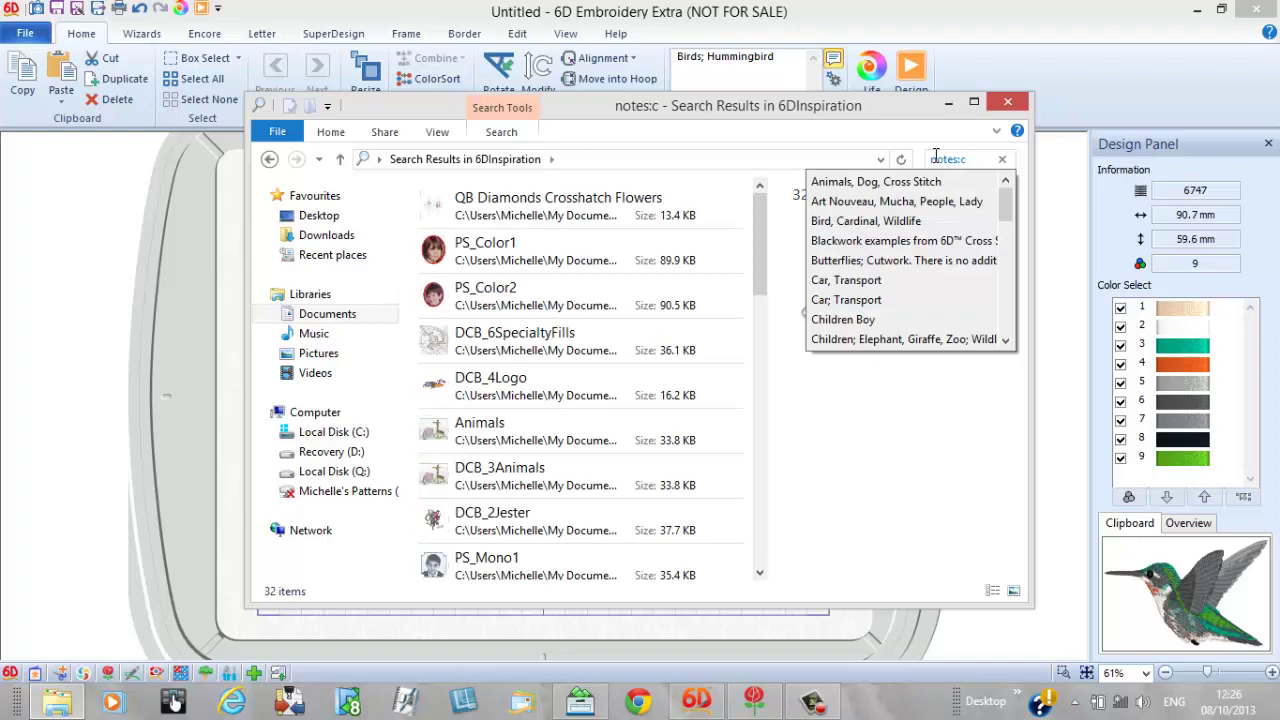
type("ross")
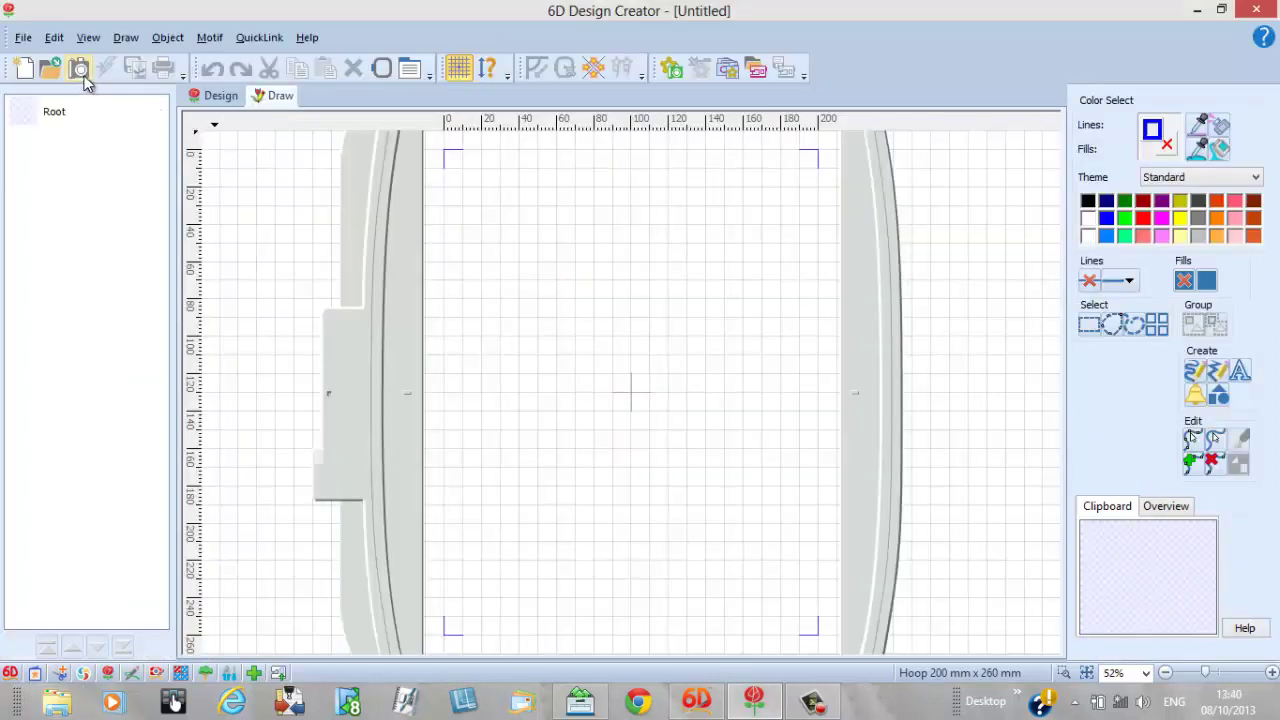
Insert the blue flame drawing from the 6D Embroidery "my designs\Demo" folder using the Drawing Viewer.
left_click(80, 70)
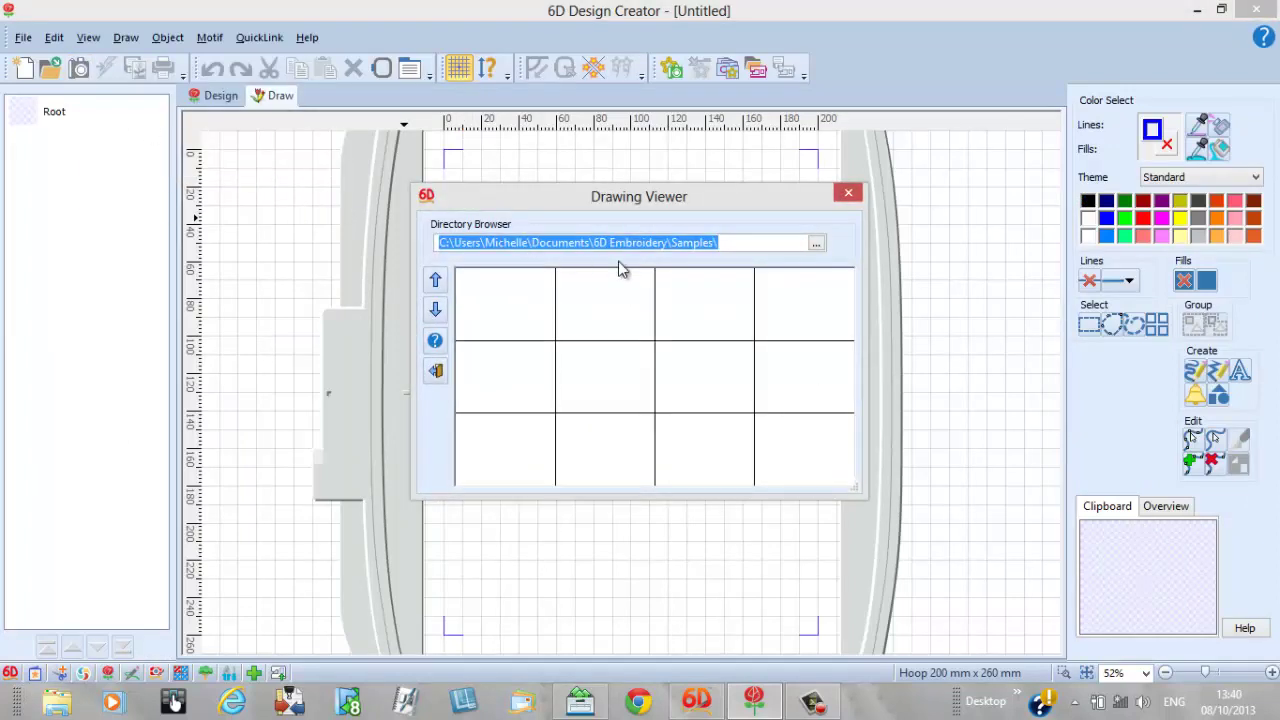
left_click(816, 246)
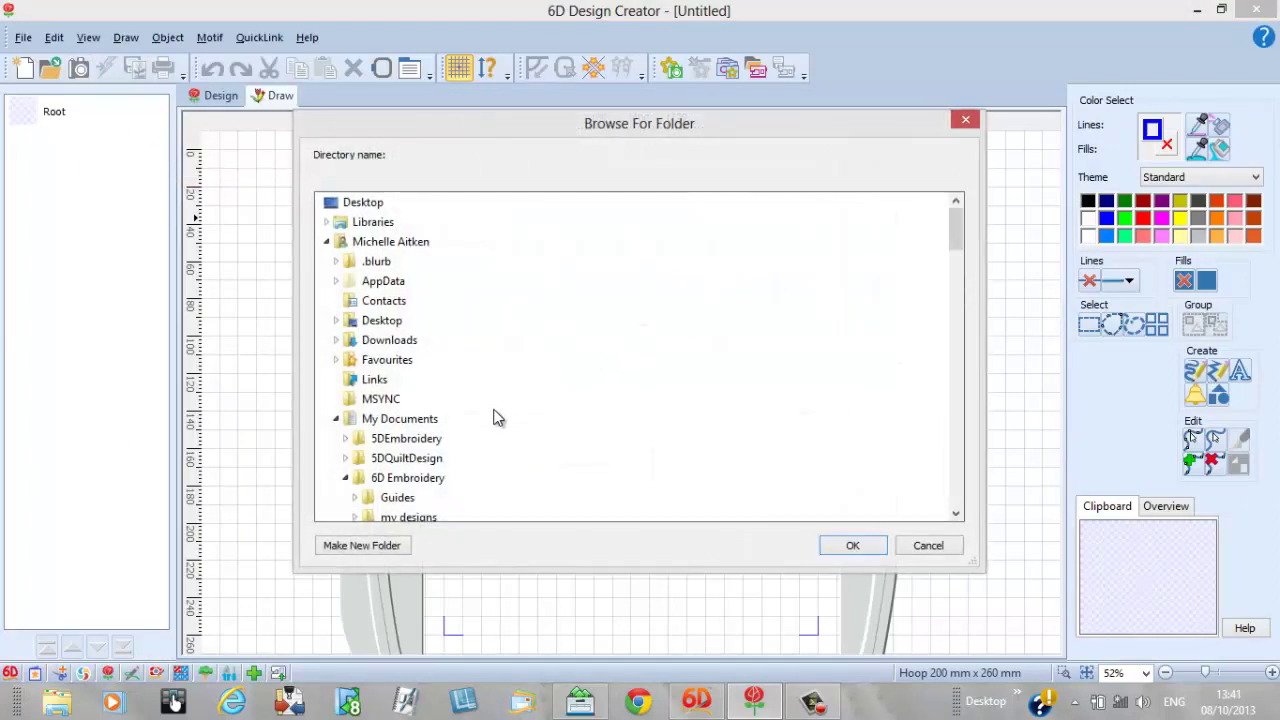
left_click(430, 485)
scroll(430, 485, "down", 1)
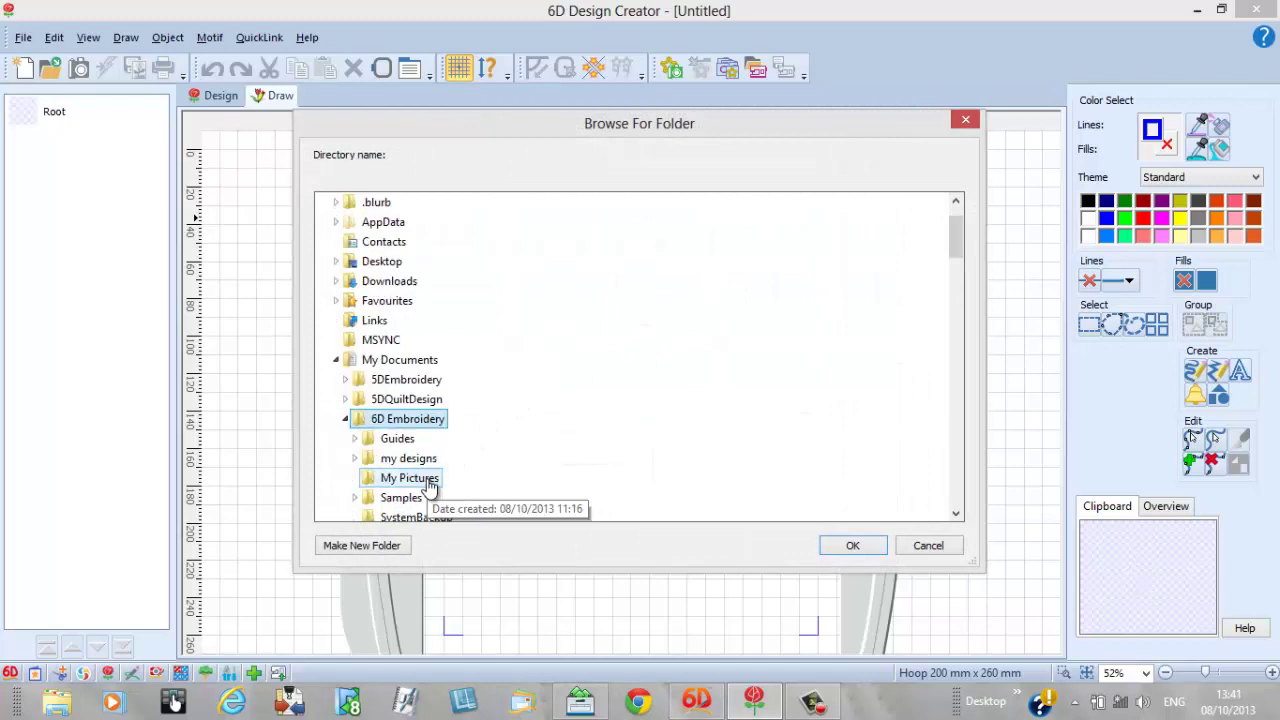
left_click(428, 458)
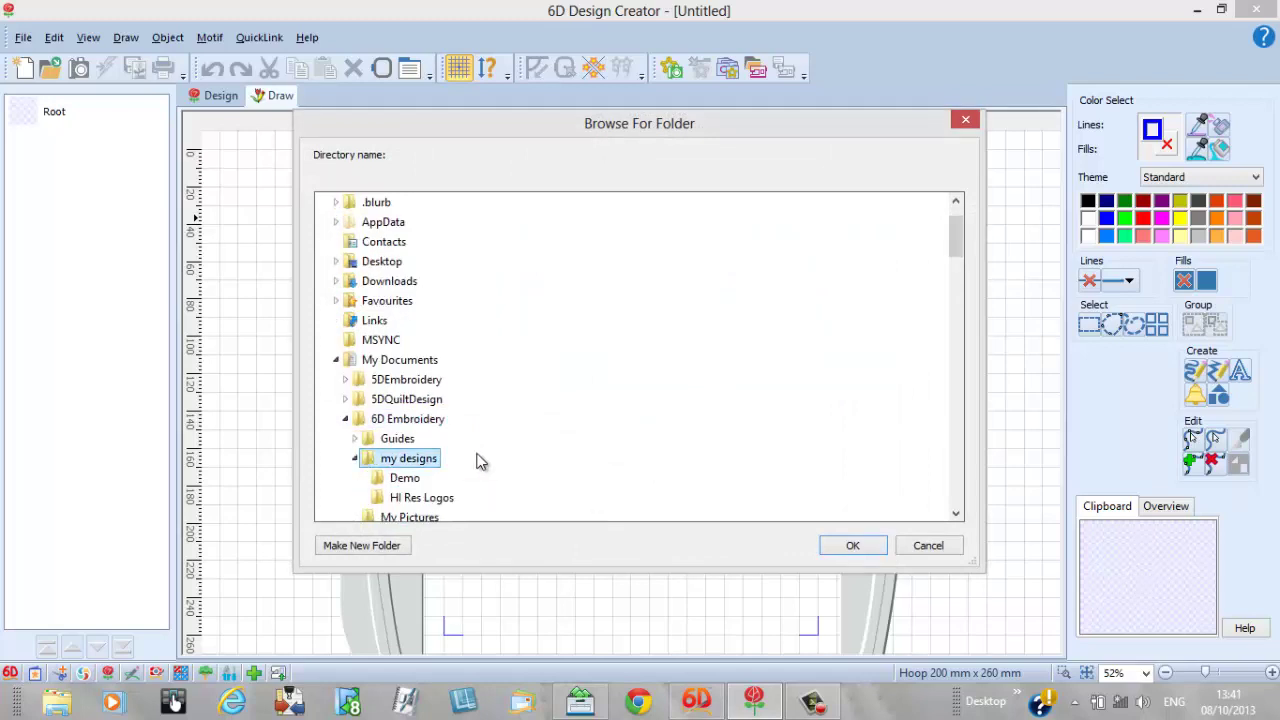
left_click(420, 485)
left_click(853, 545)
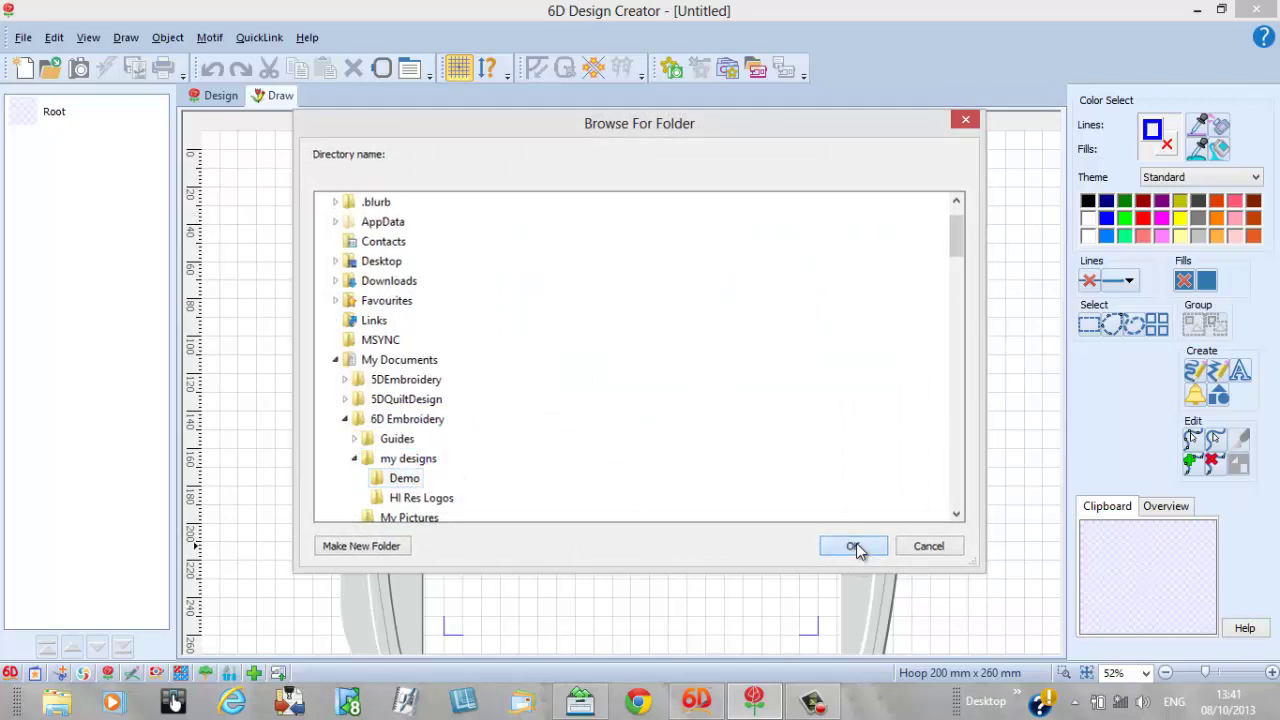
double_click(527, 330)
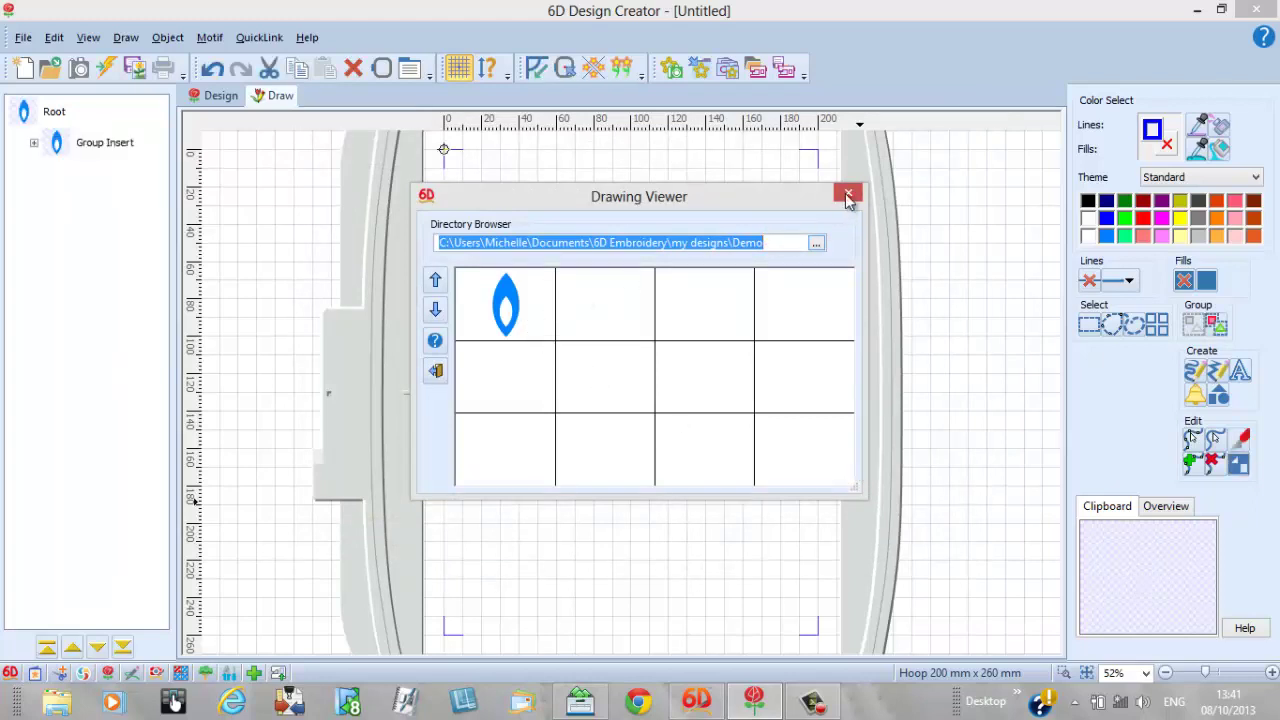
left_click(848, 195)
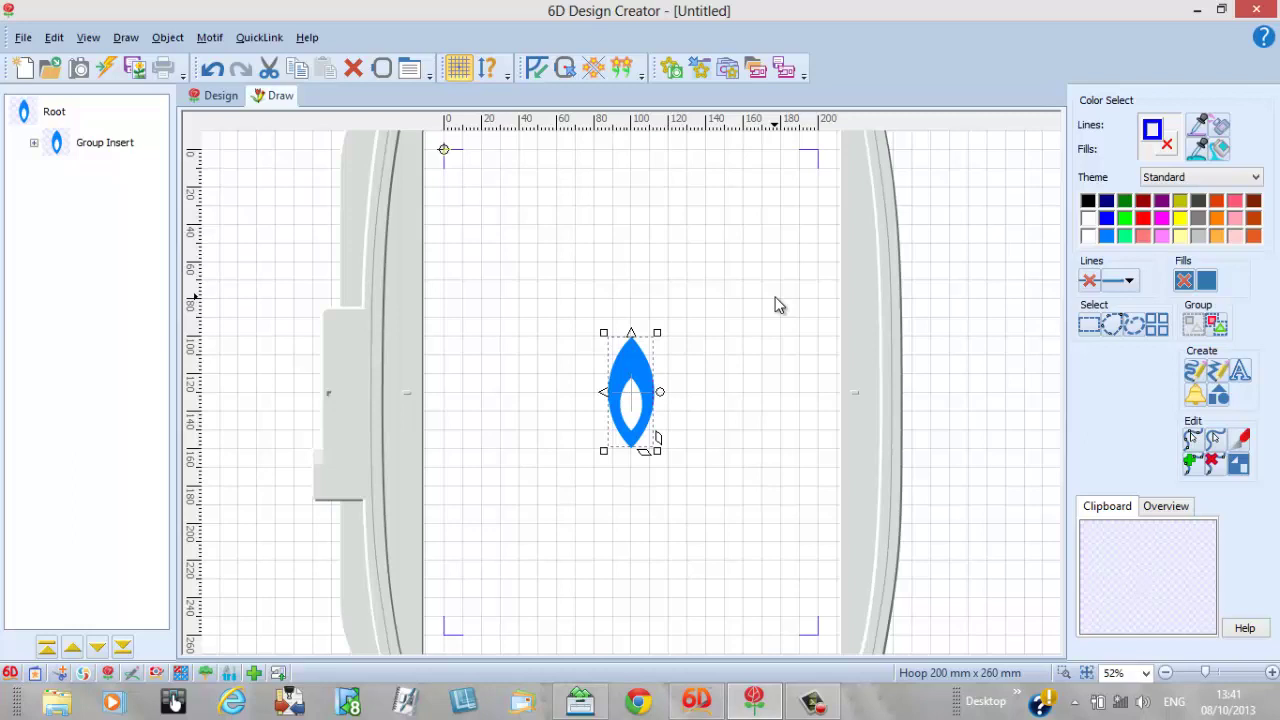
Check the flame's line and fill properties, and change the hoop to the 80mm x 80mm creative Petite Square Hoop.
key("alt+Return")
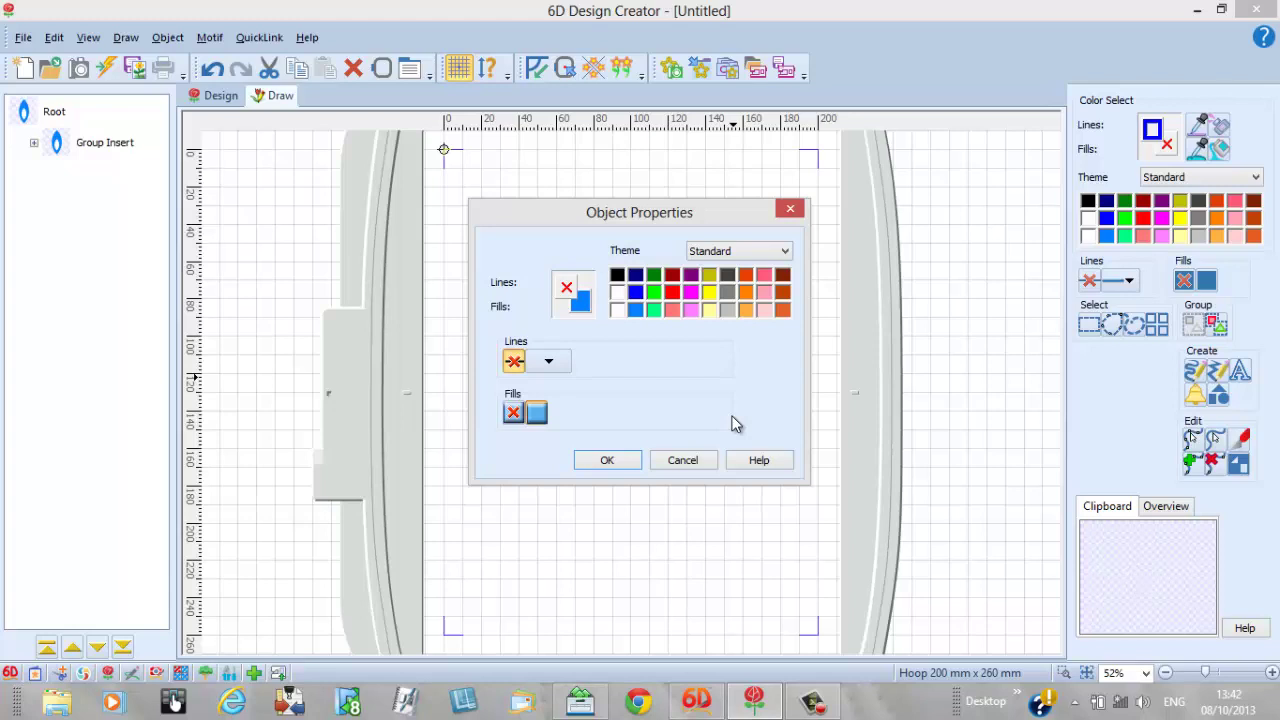
key("Return")
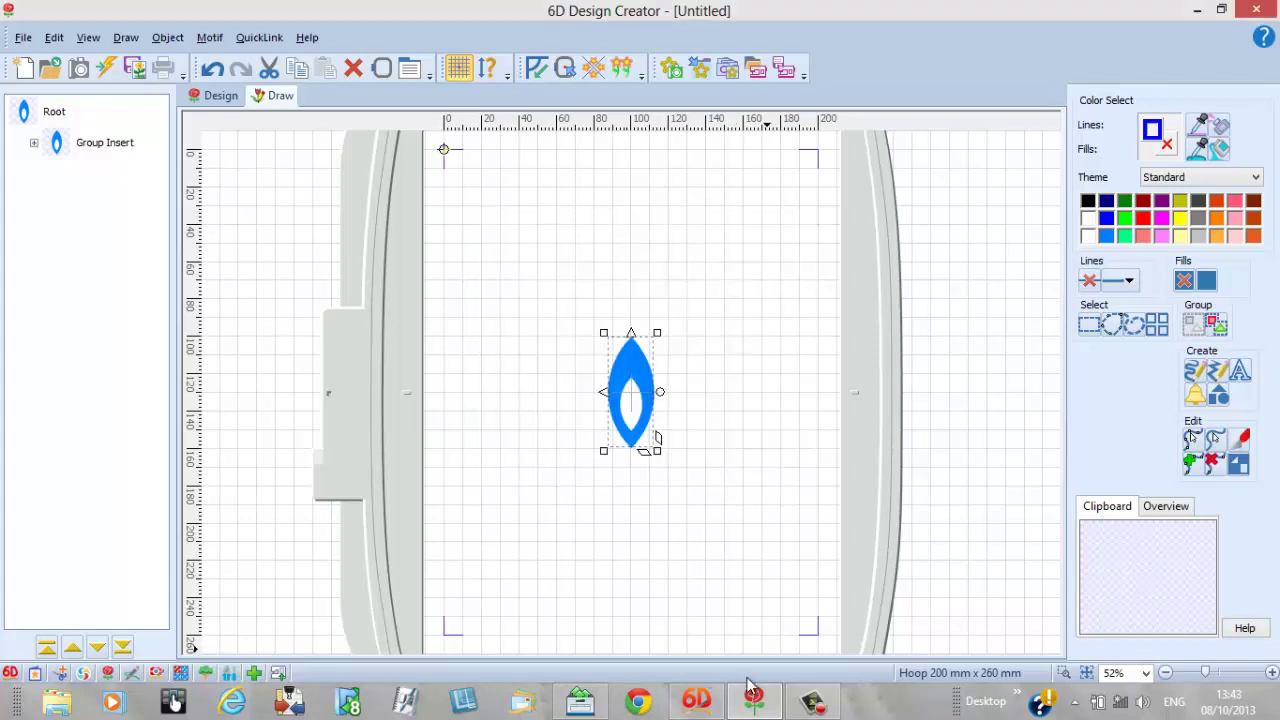
left_click(381, 69)
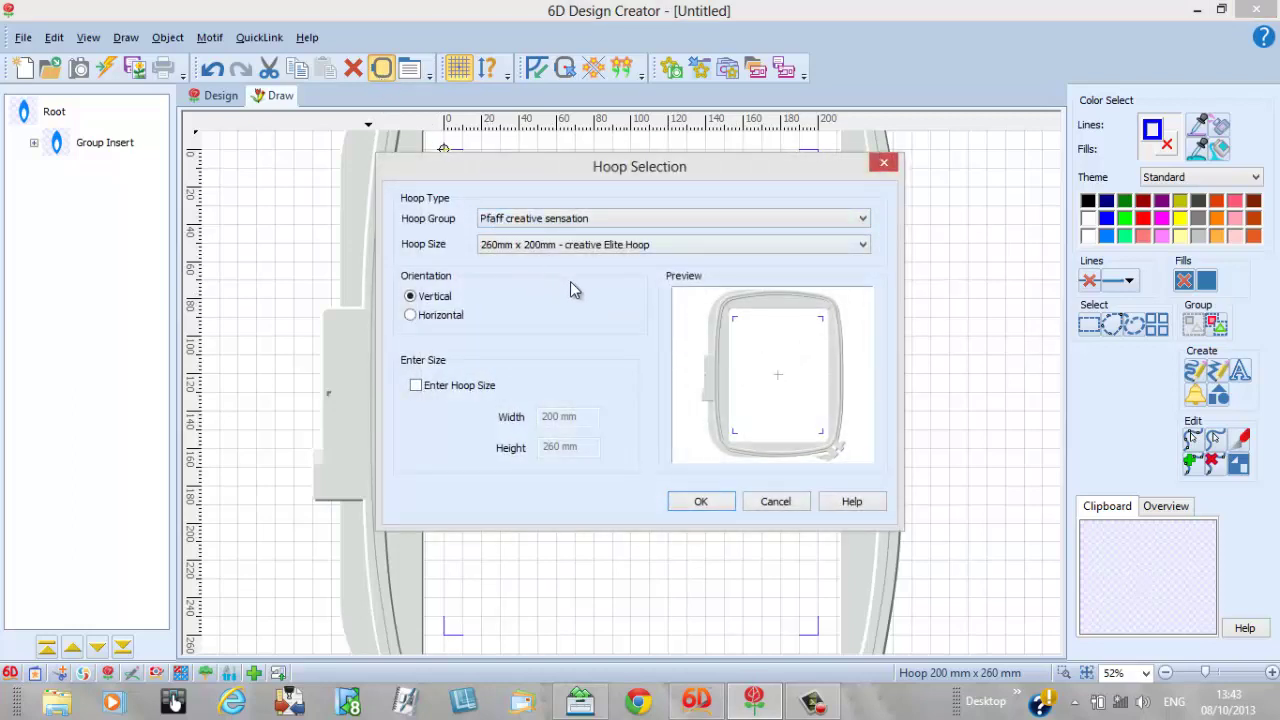
left_click(862, 247)
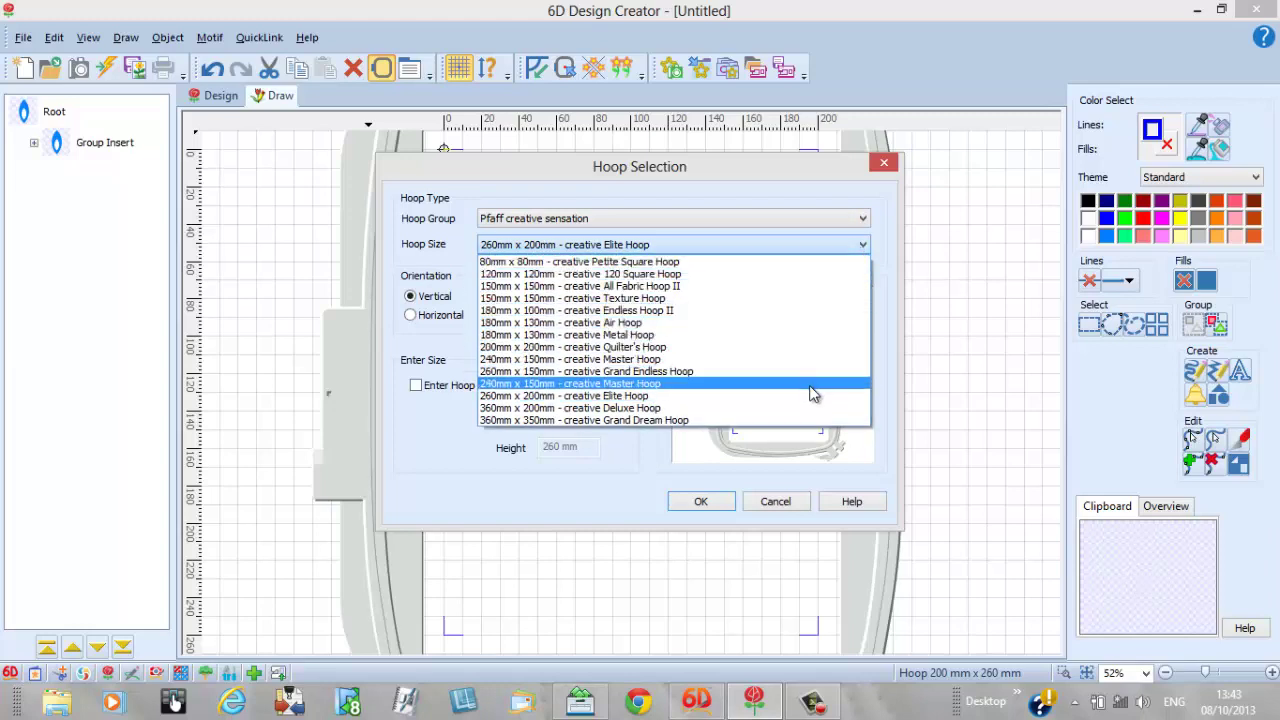
left_click(752, 264)
left_click(722, 503)
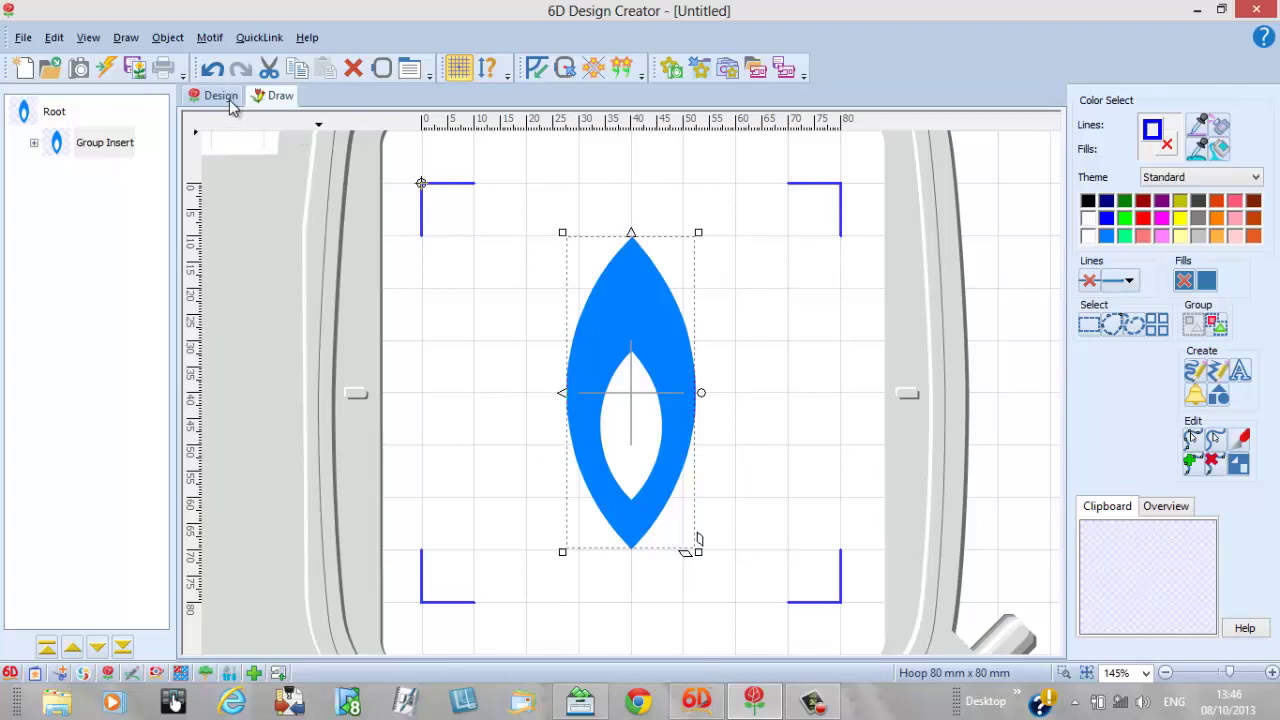
Go to the stitch design view and set the fill area to Pattern Fill with a Triple Stitch border.
left_click(214, 95)
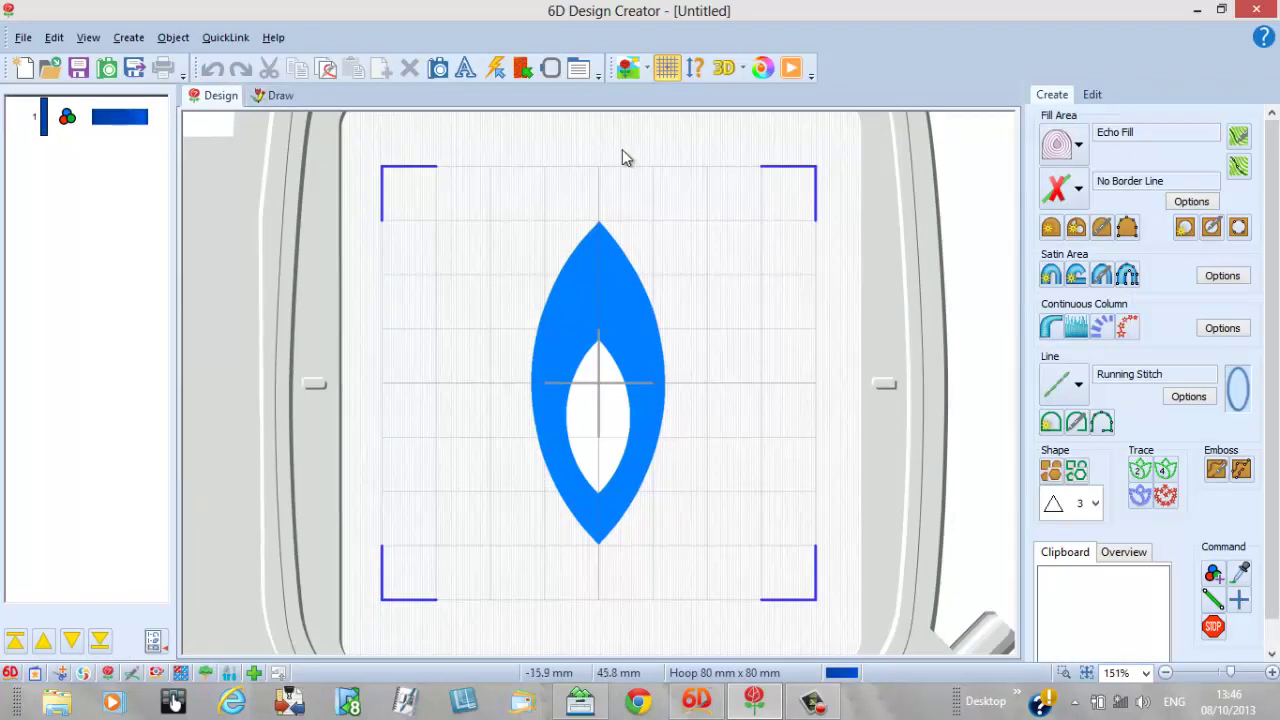
left_click(1072, 145)
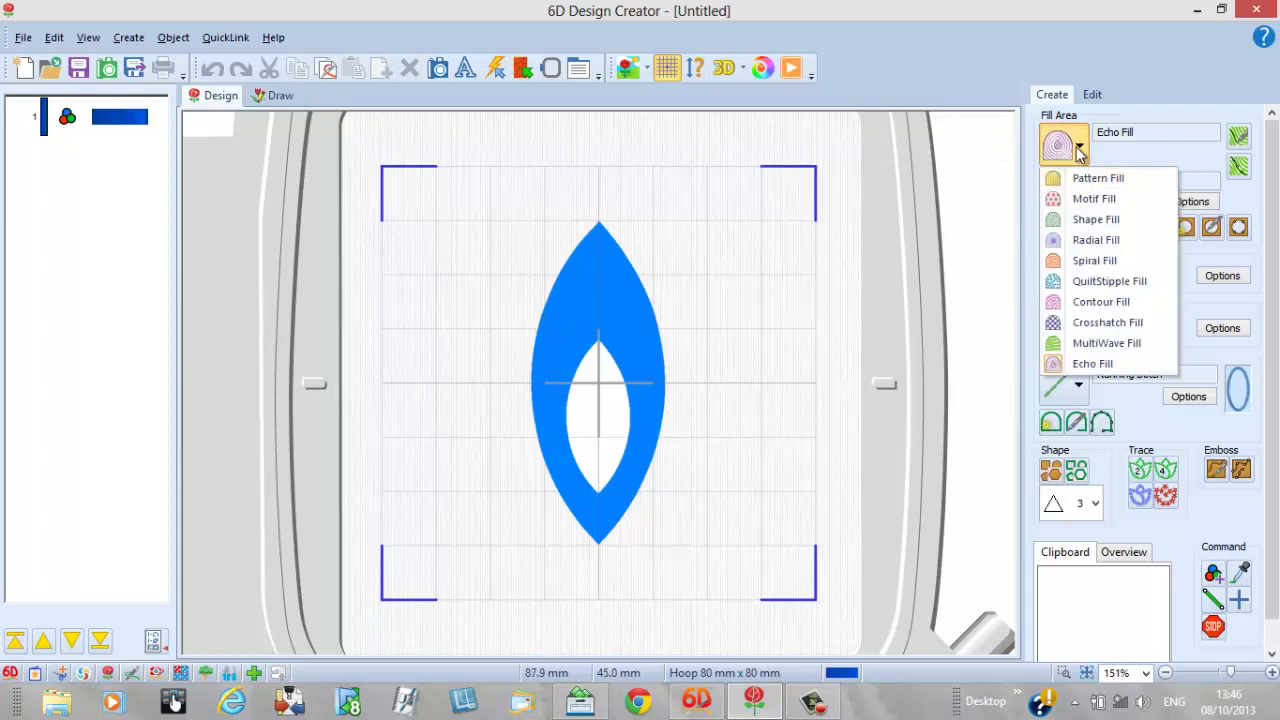
left_click(1086, 180)
left_click(1084, 190)
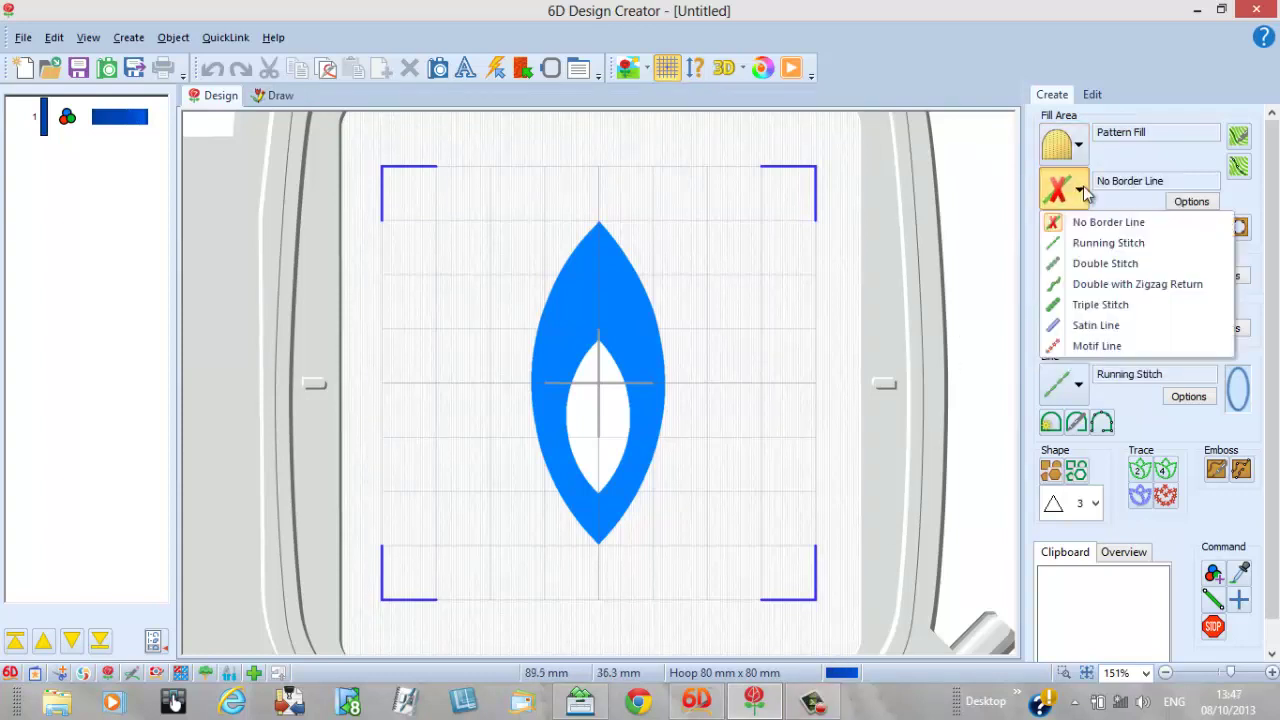
left_click(1088, 304)
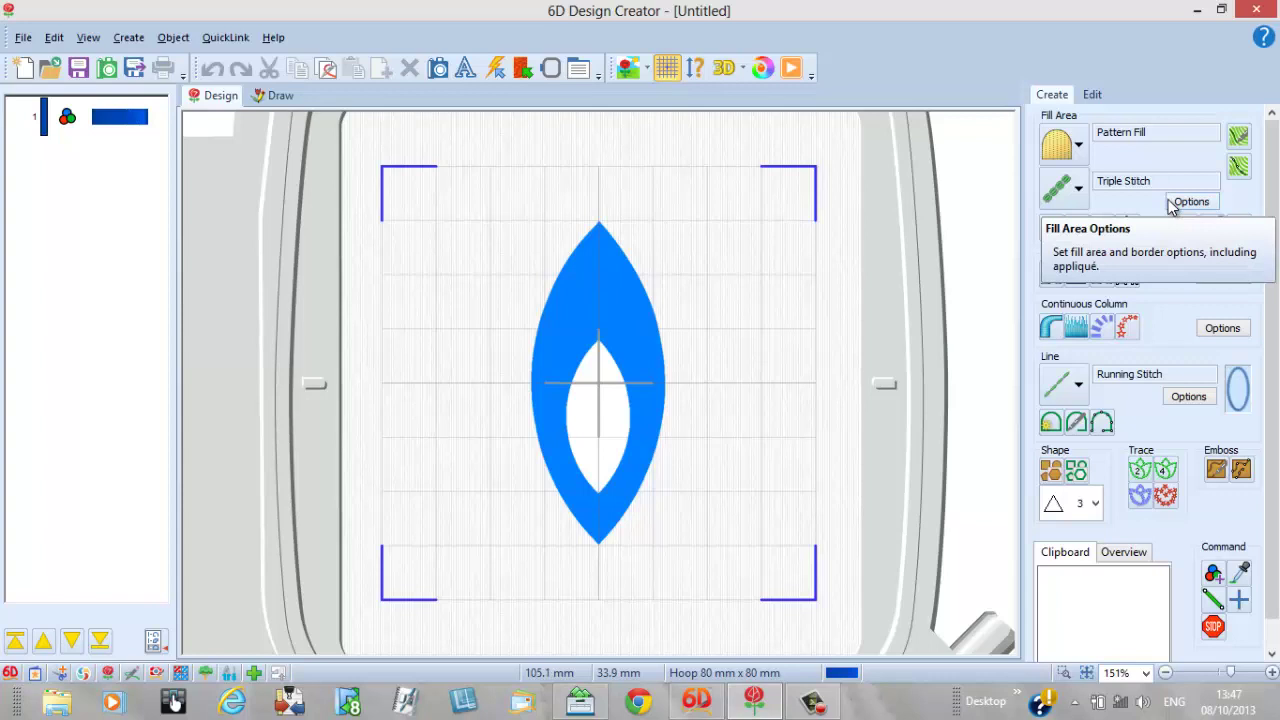
Try QuickStitch Fill on the blue flame with a color tolerance of 0, and undo the fill.
left_click(1051, 227)
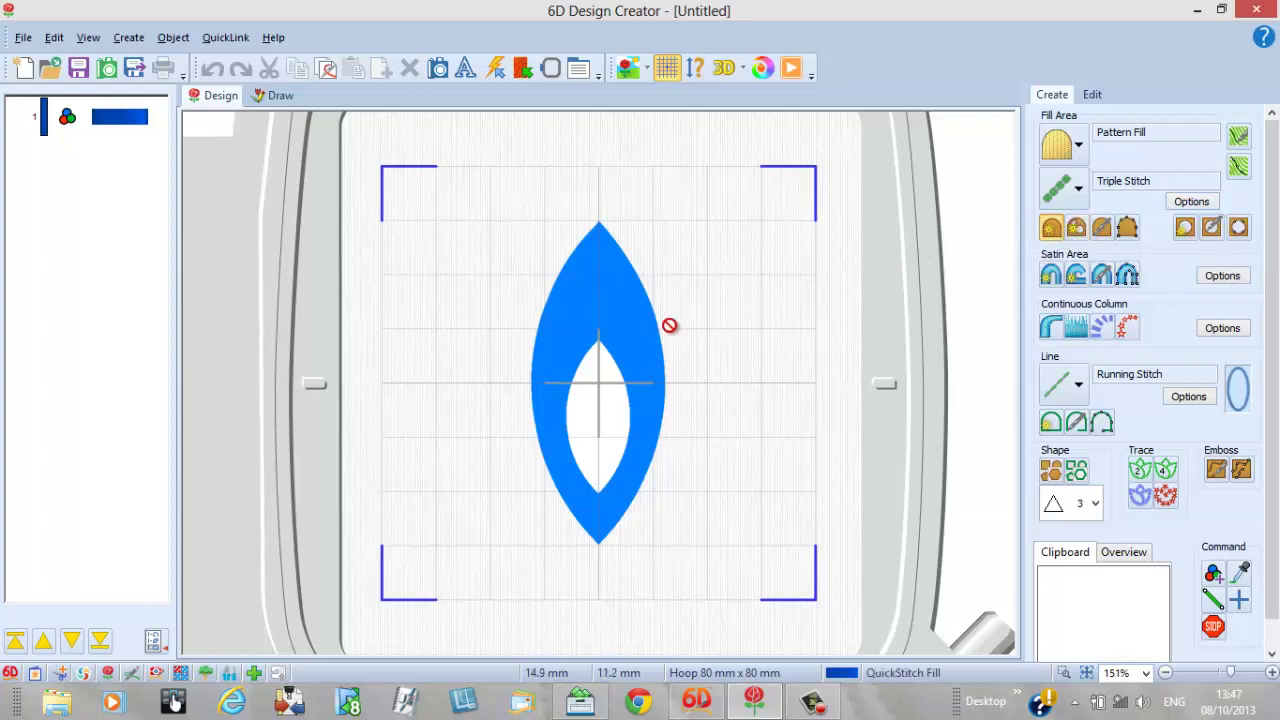
left_click(639, 331)
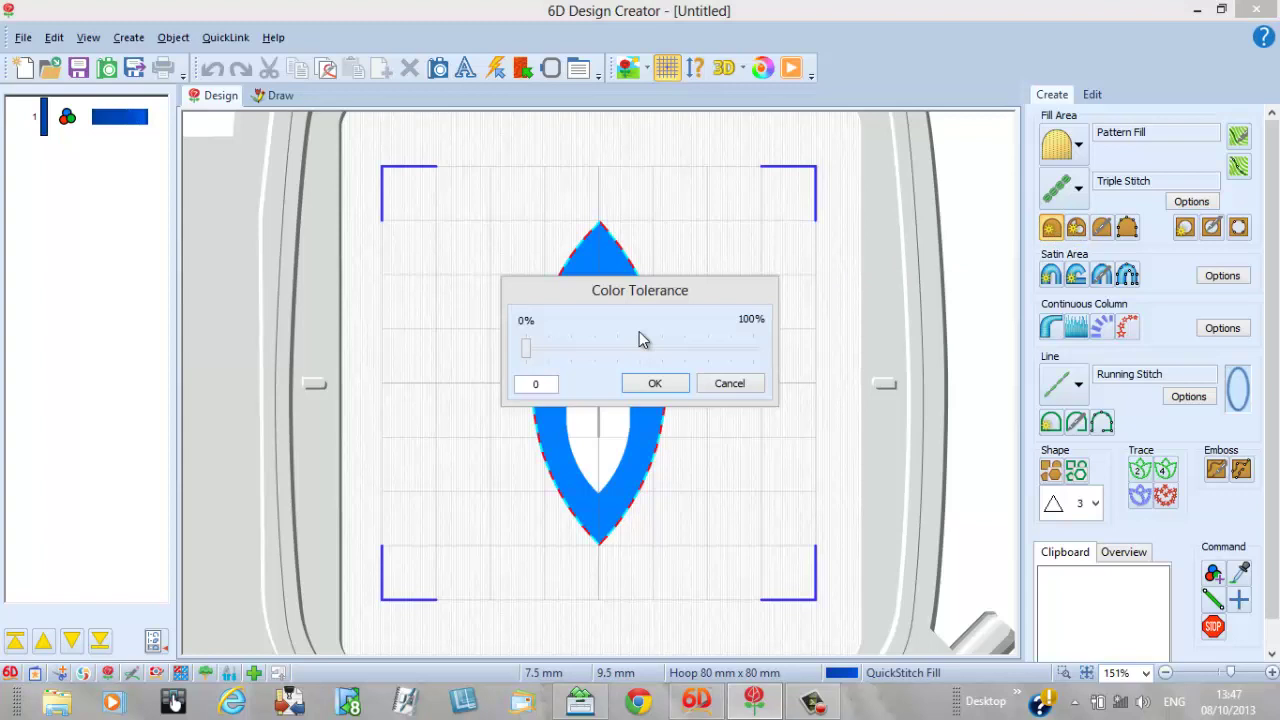
left_click(652, 389)
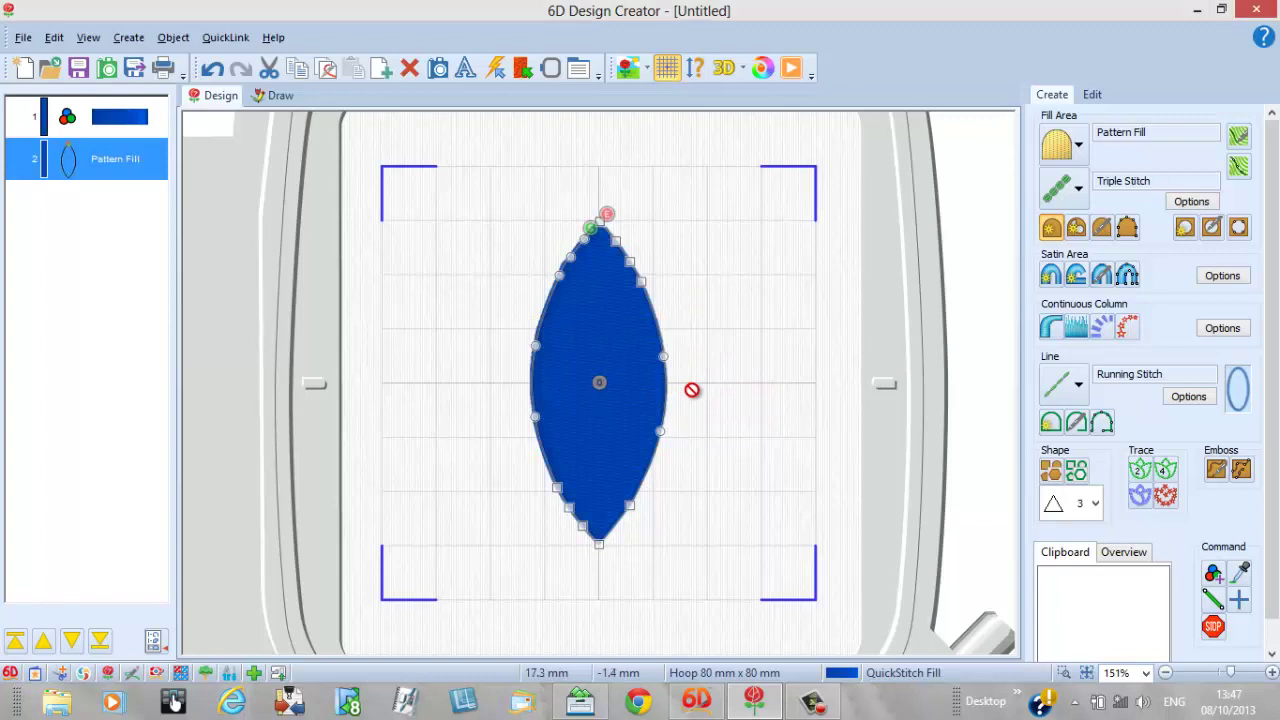
left_click(212, 68)
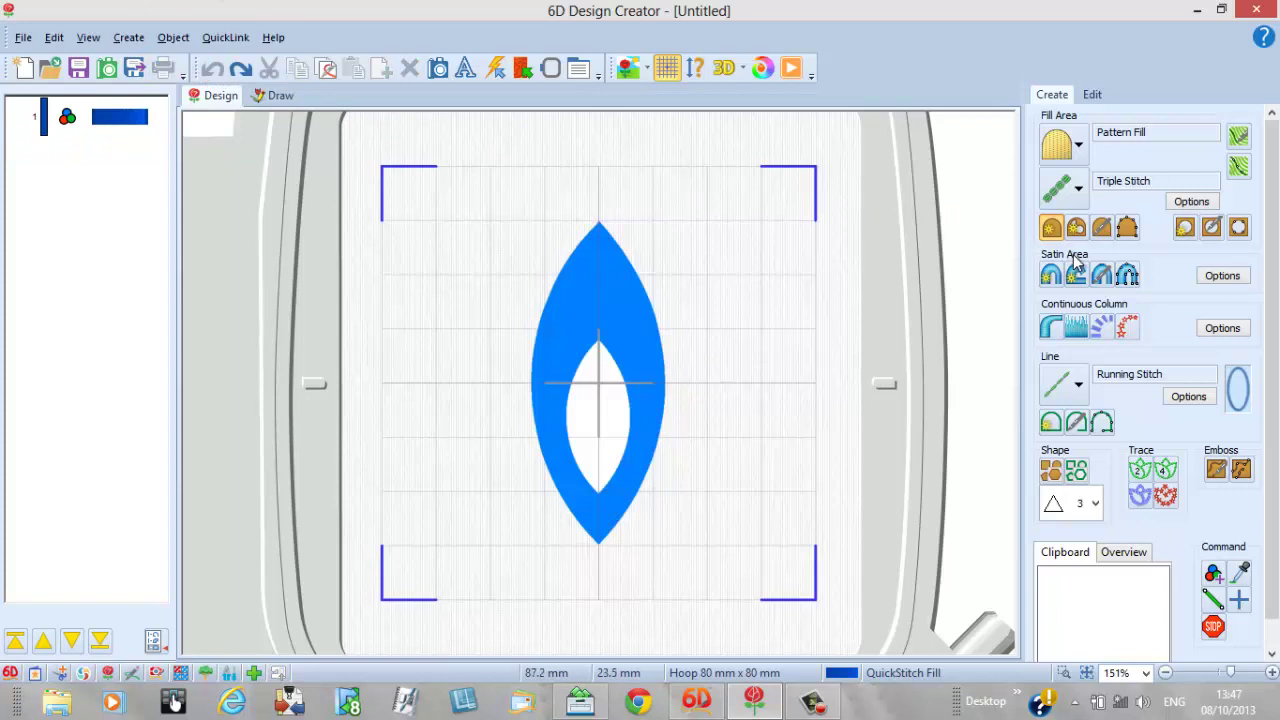
Fill the flame with QuickStitch Fill + AutoHole at a color tolerance of 0, and paste a copy over it.
left_click(1076, 227)
left_click(639, 326)
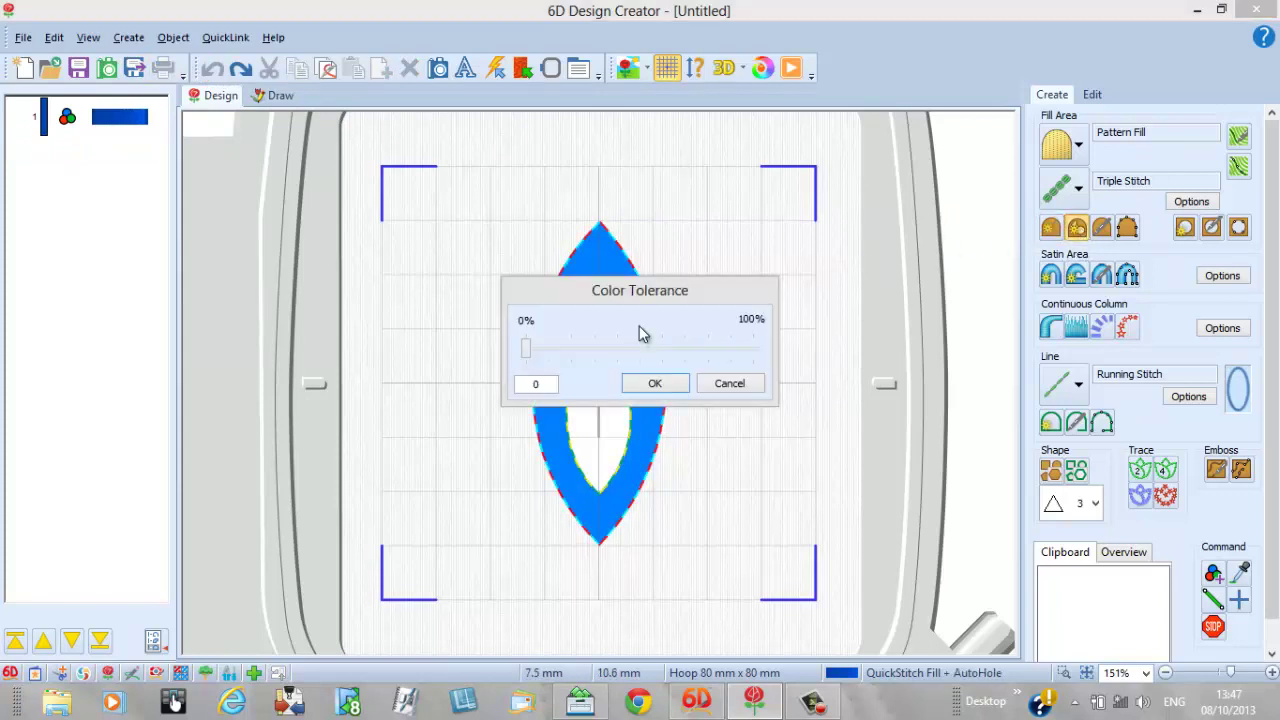
left_click(650, 385)
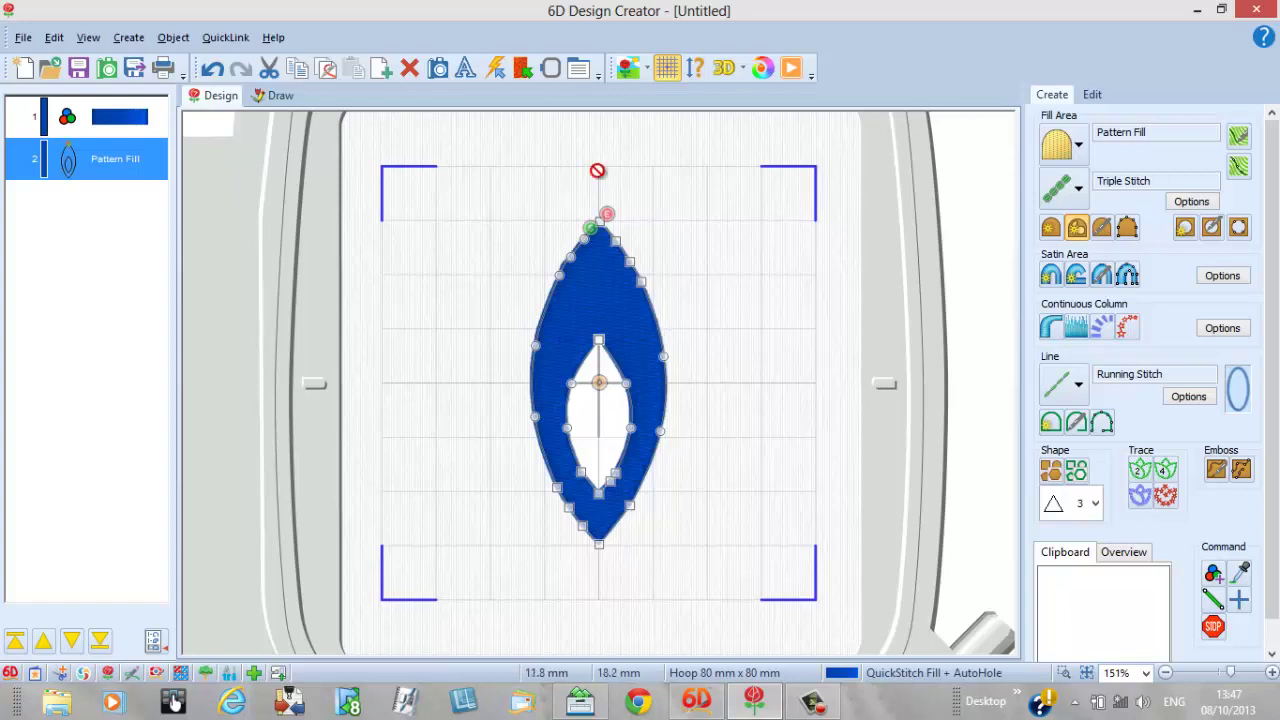
left_click(291, 74)
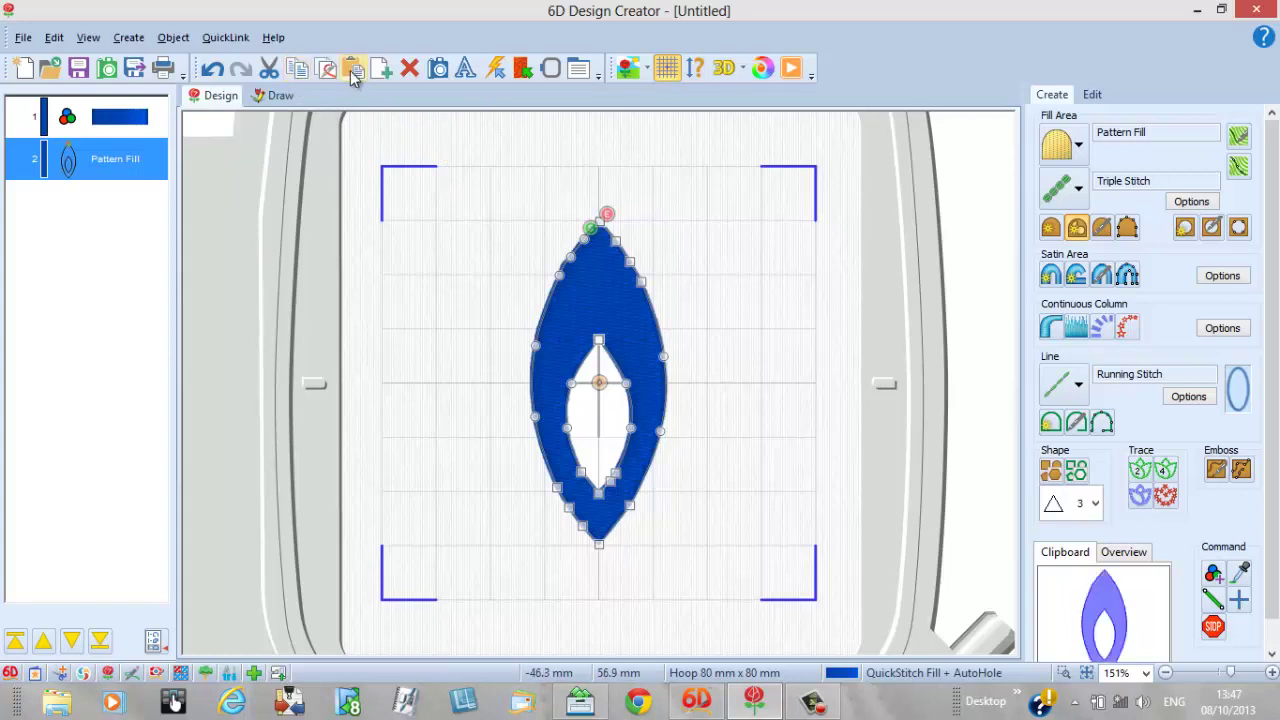
left_click(354, 68)
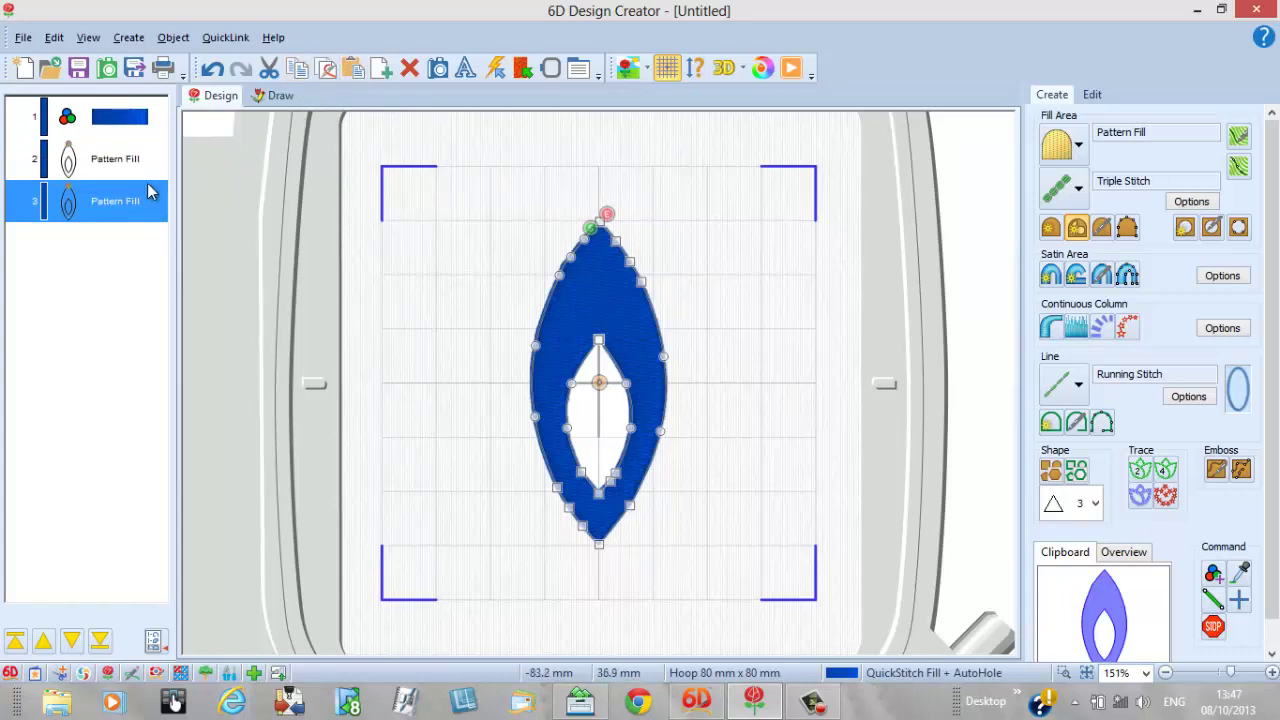
Try moving the pasted flame to the right, beside the original, and undo the move.
left_click(1092, 94)
left_click(1056, 392)
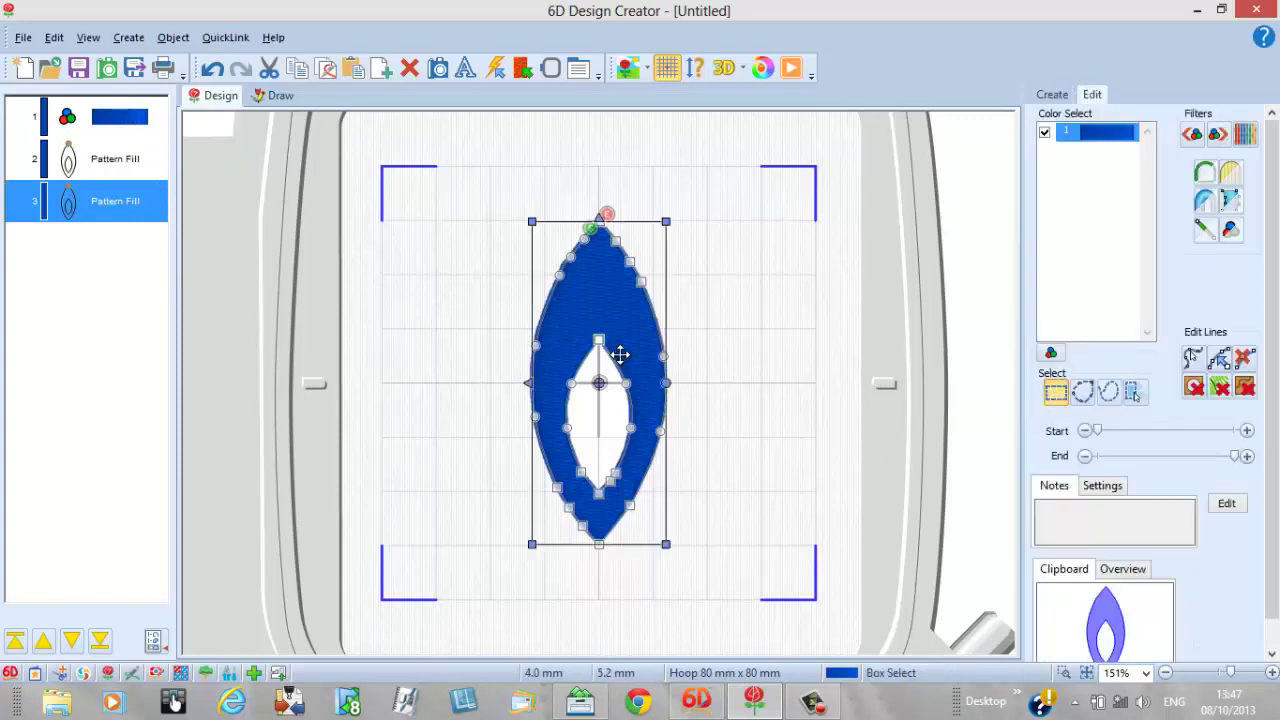
left_click_drag(617, 354, 760, 346)
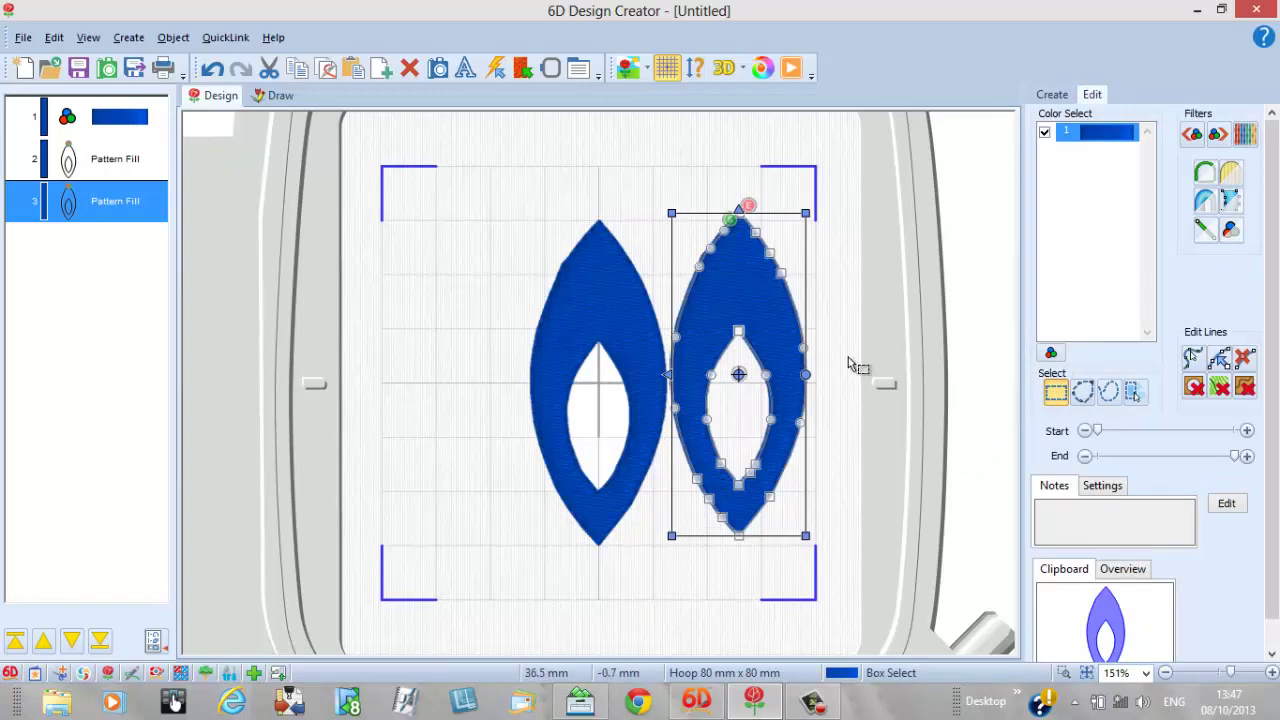
left_click(1052, 95)
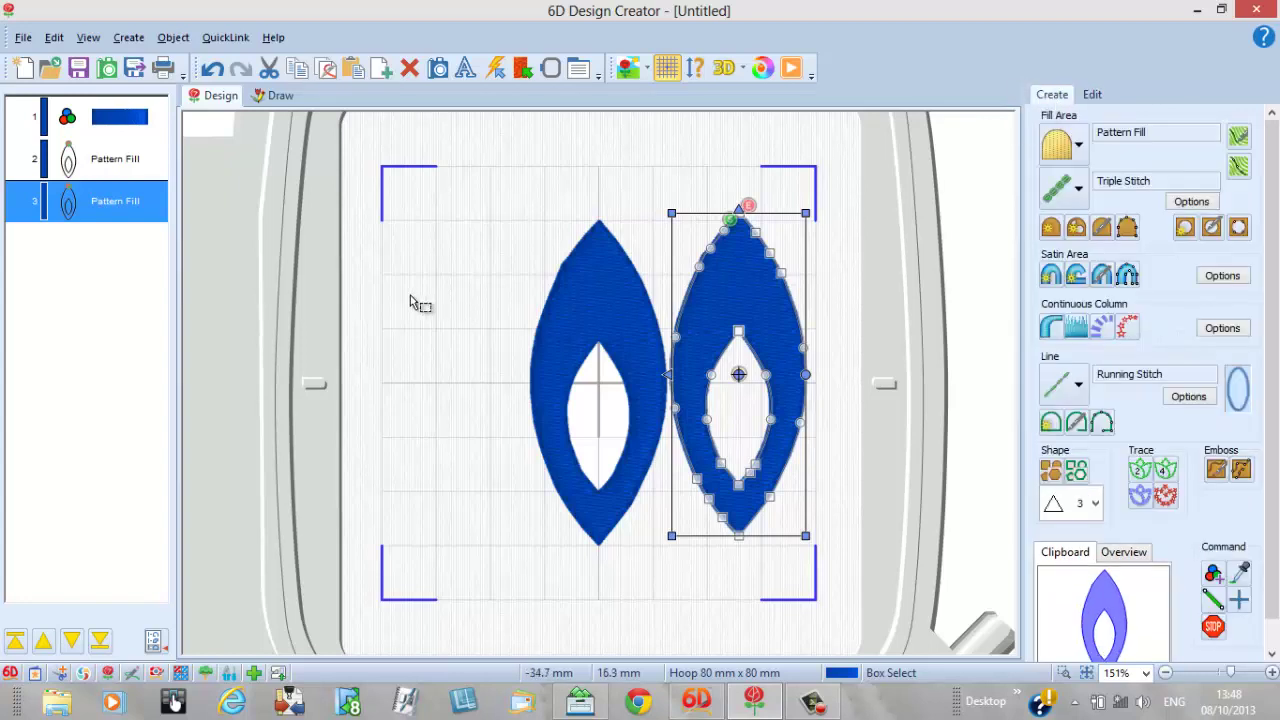
left_click(216, 78)
left_click(216, 78)
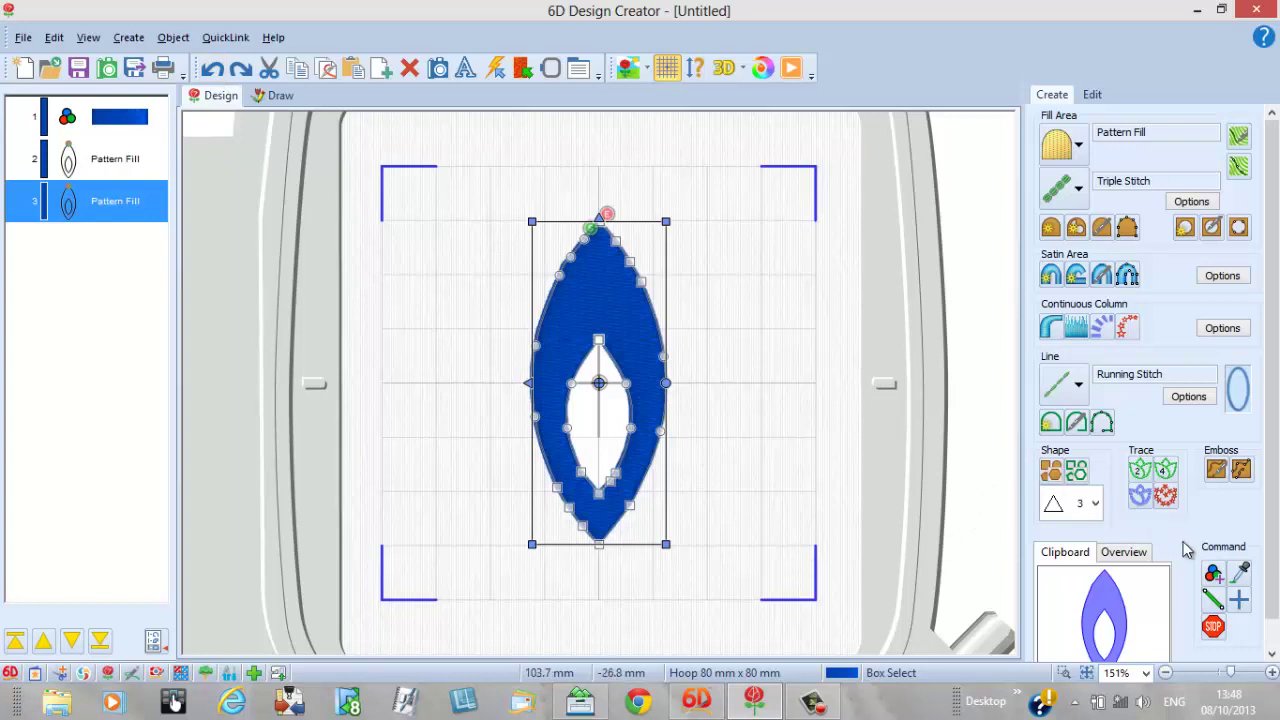
Insert a Robison-Anton Rayon 40 Rose Tint color change by searching thread 1012, and place it before the second pattern fill.
left_click(1213, 573)
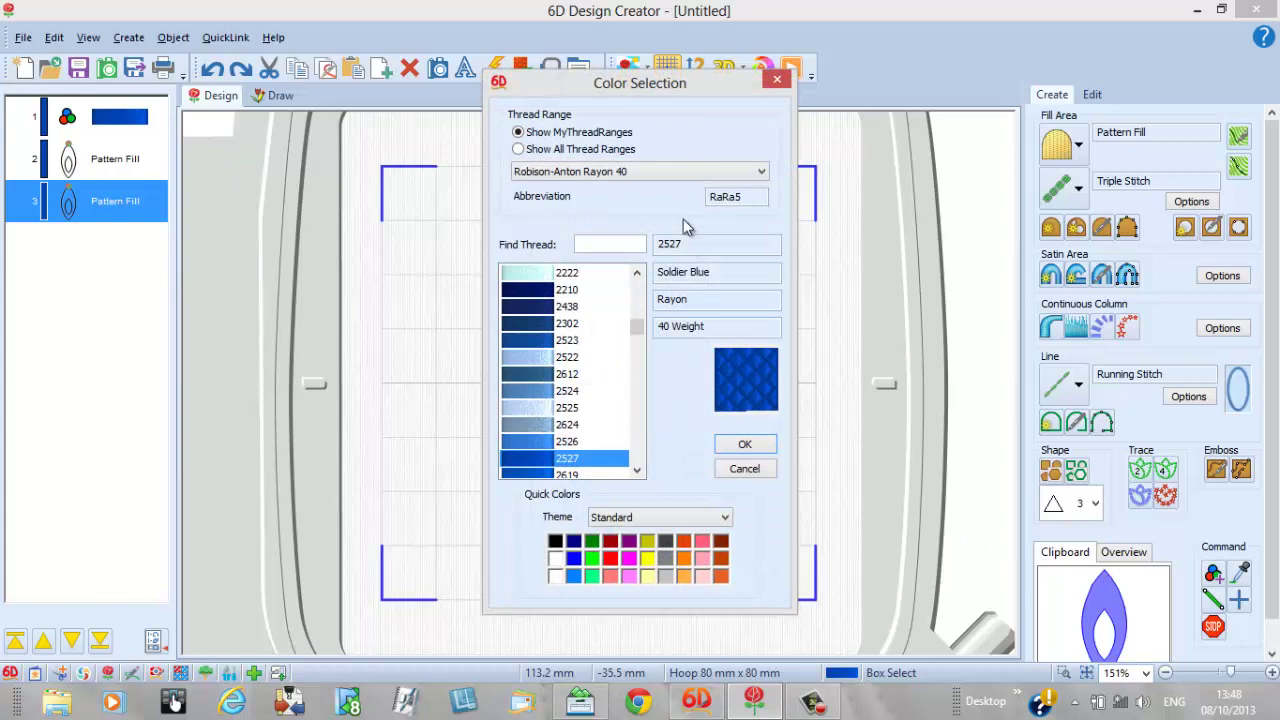
double_click(660, 243)
left_click(660, 243)
left_click(605, 248)
type("12")
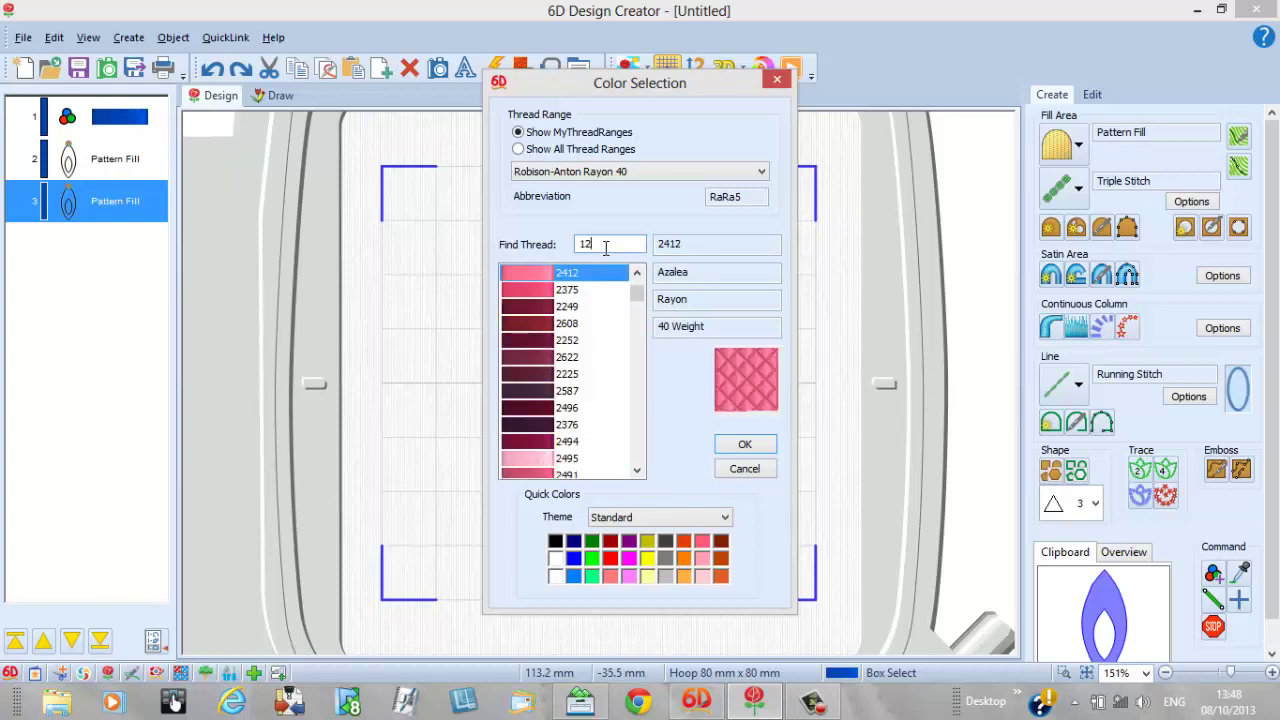
key("BackSpace")
type("012")
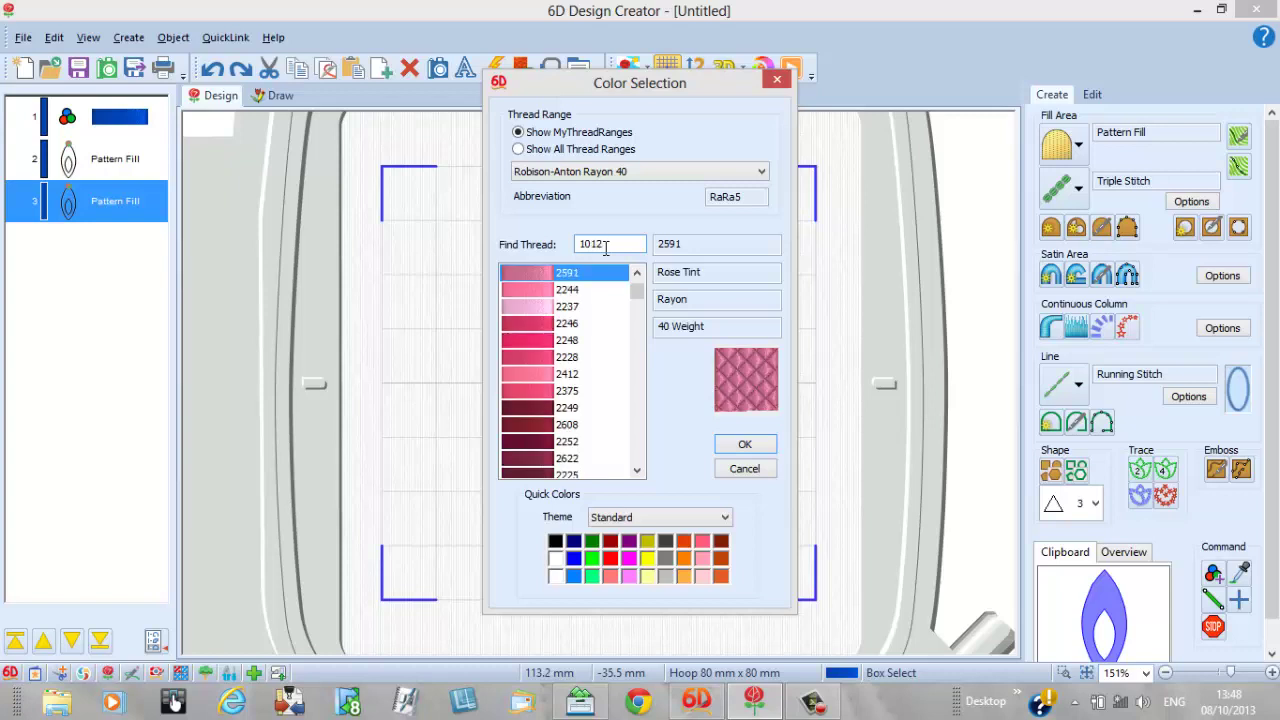
left_click(740, 446)
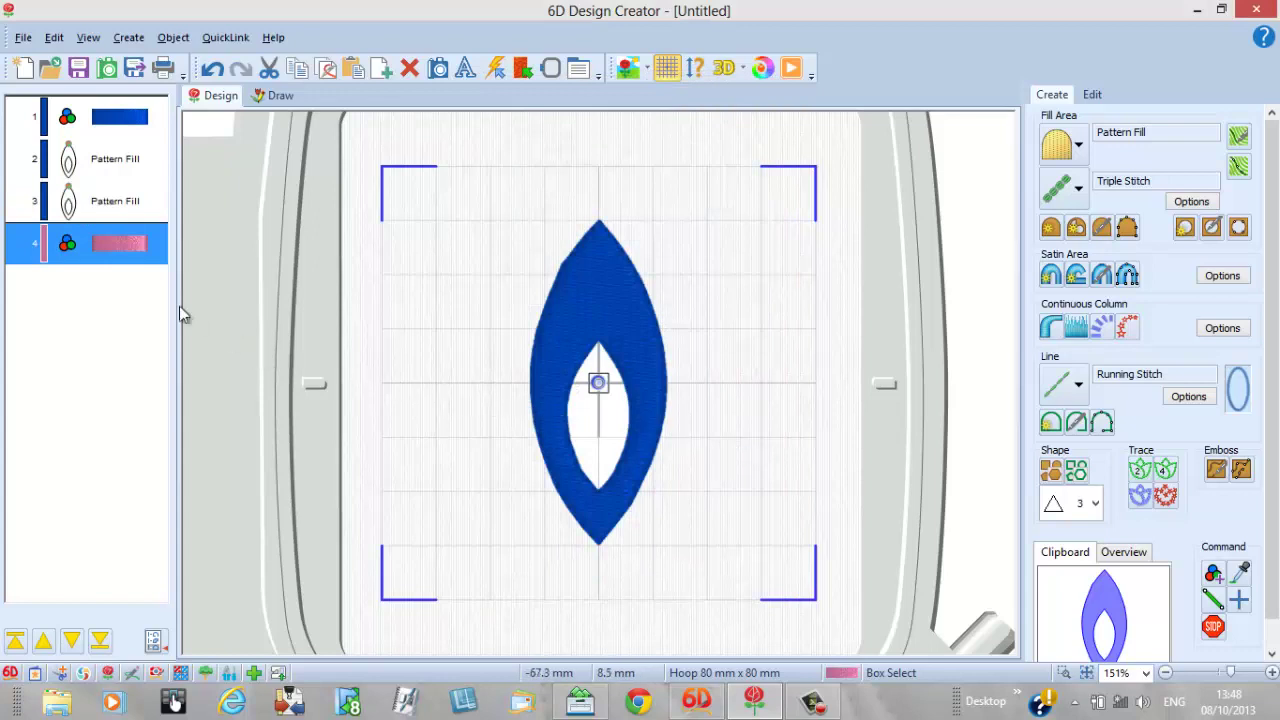
left_click_drag(114, 258, 114, 199)
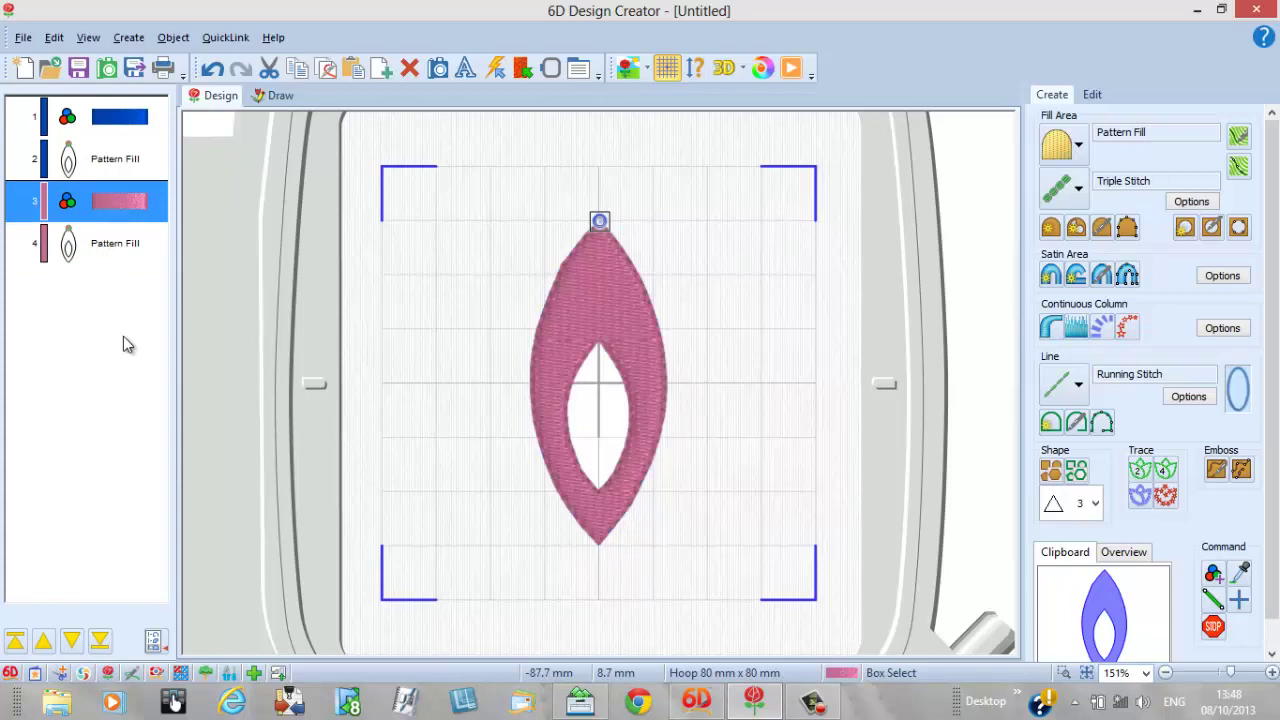
Change the properties of the pink flame on top to Echo Fill with No Border Line.
left_click(113, 246)
right_click(113, 246)
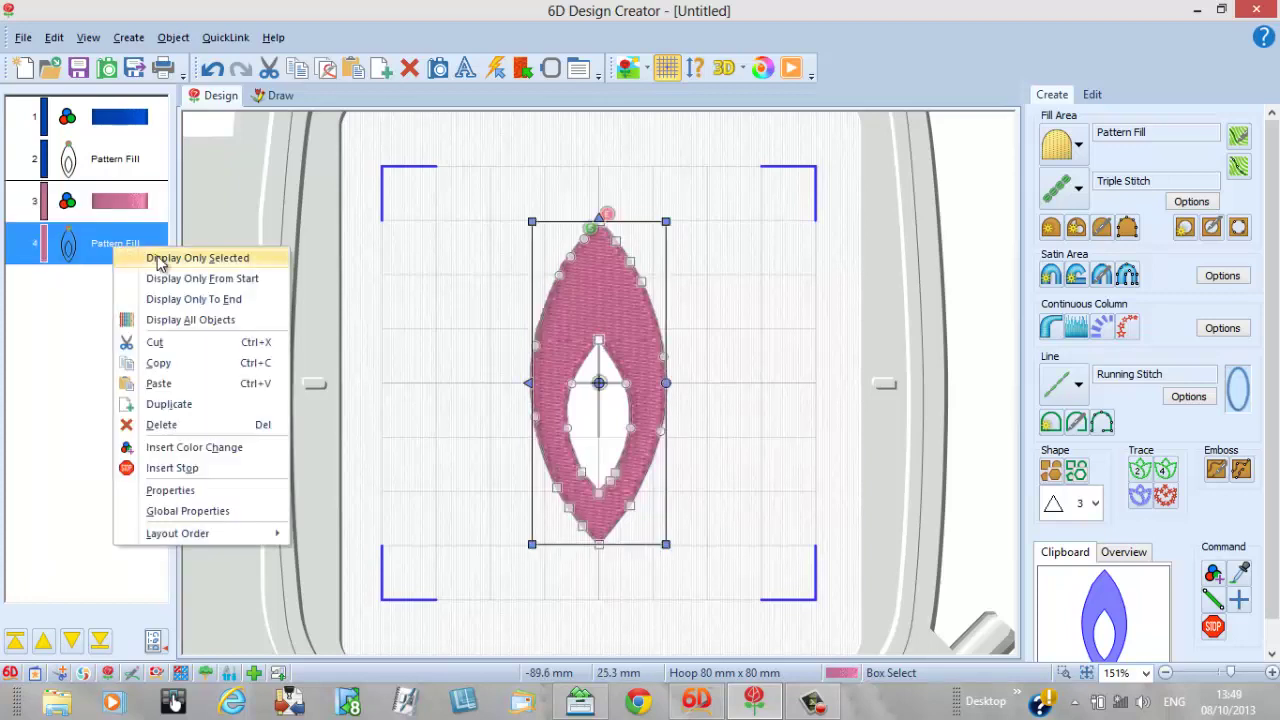
left_click(180, 490)
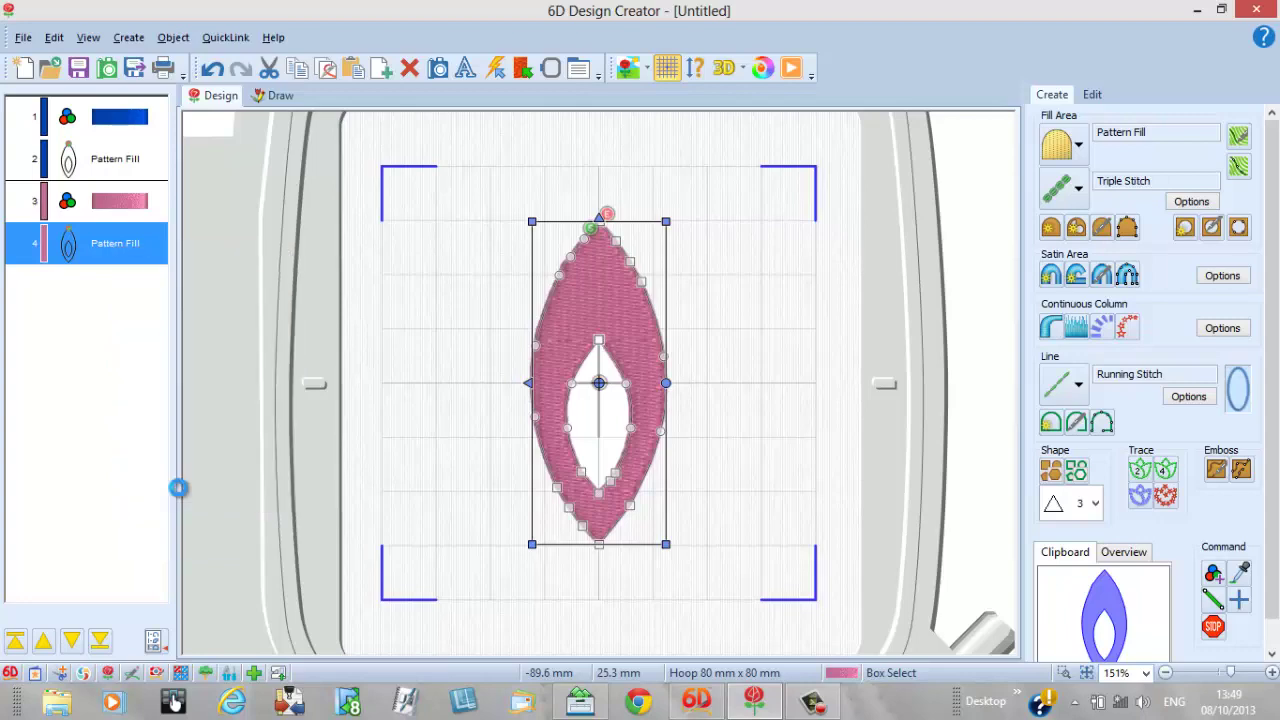
left_click(686, 180)
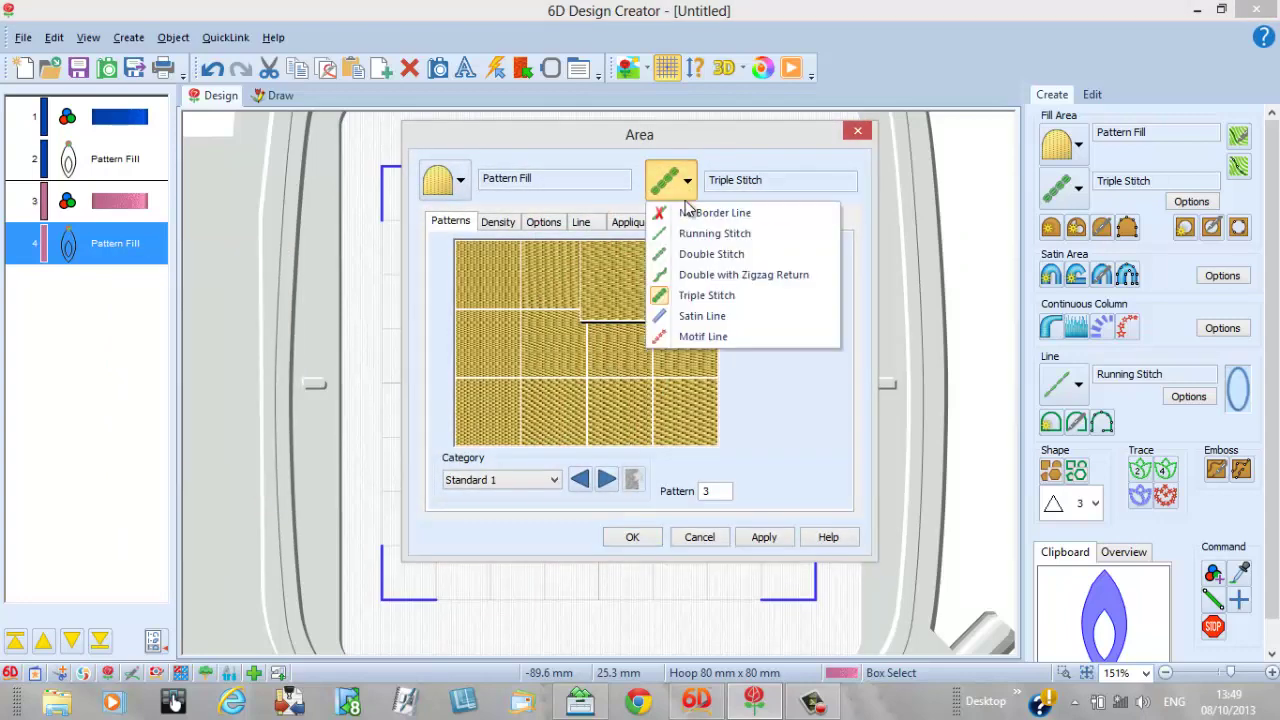
left_click(690, 208)
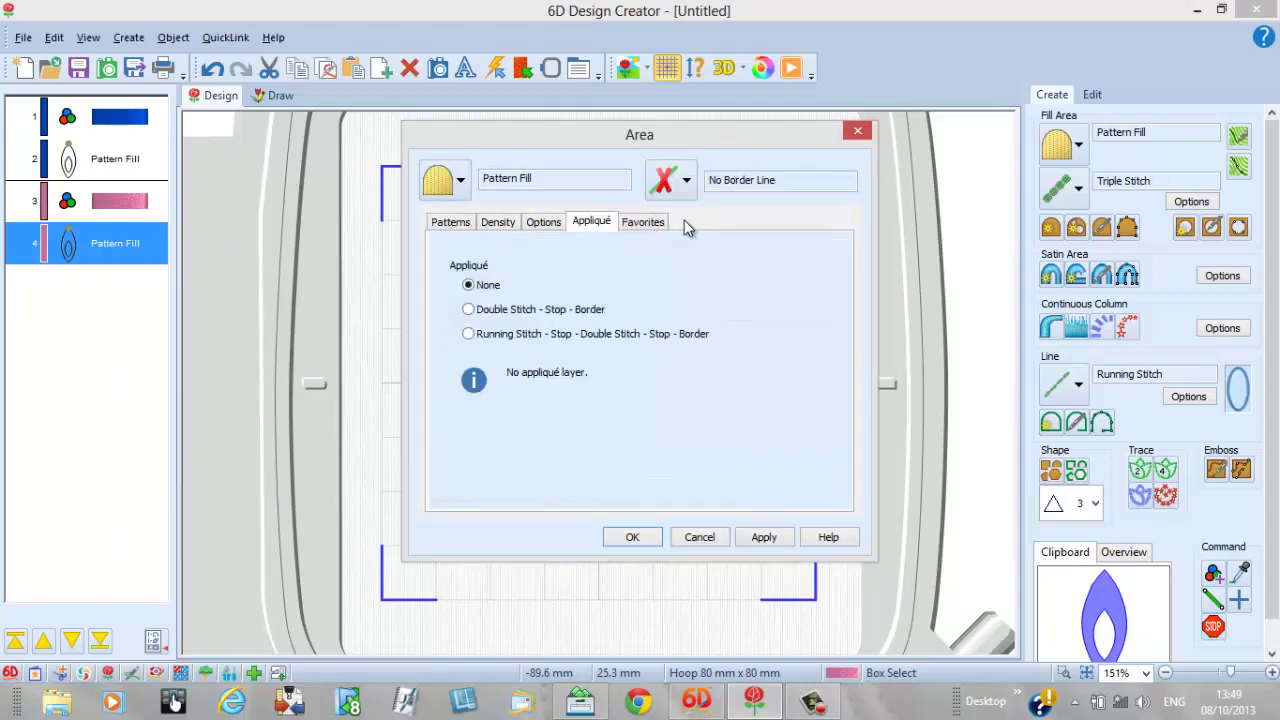
left_click(470, 190)
left_click(470, 420)
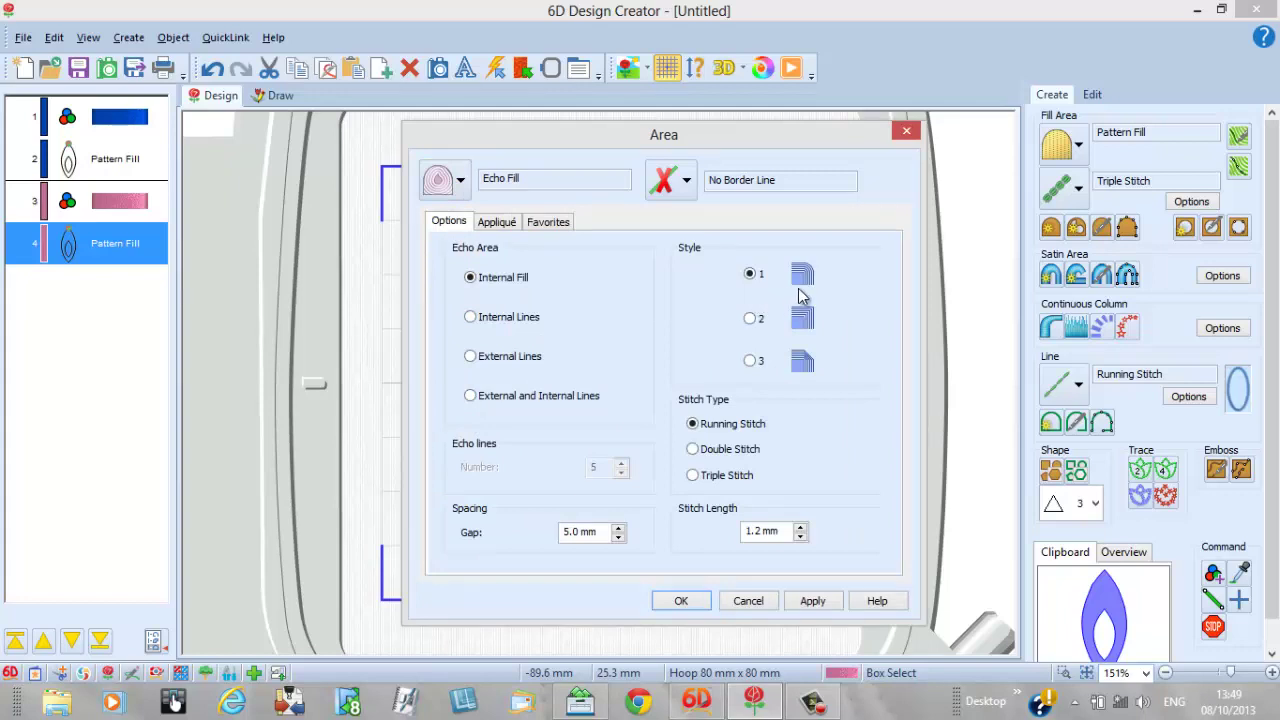
Set the echo fill's gap to 2.0 mm and apply it to the flame.
left_click(618, 537)
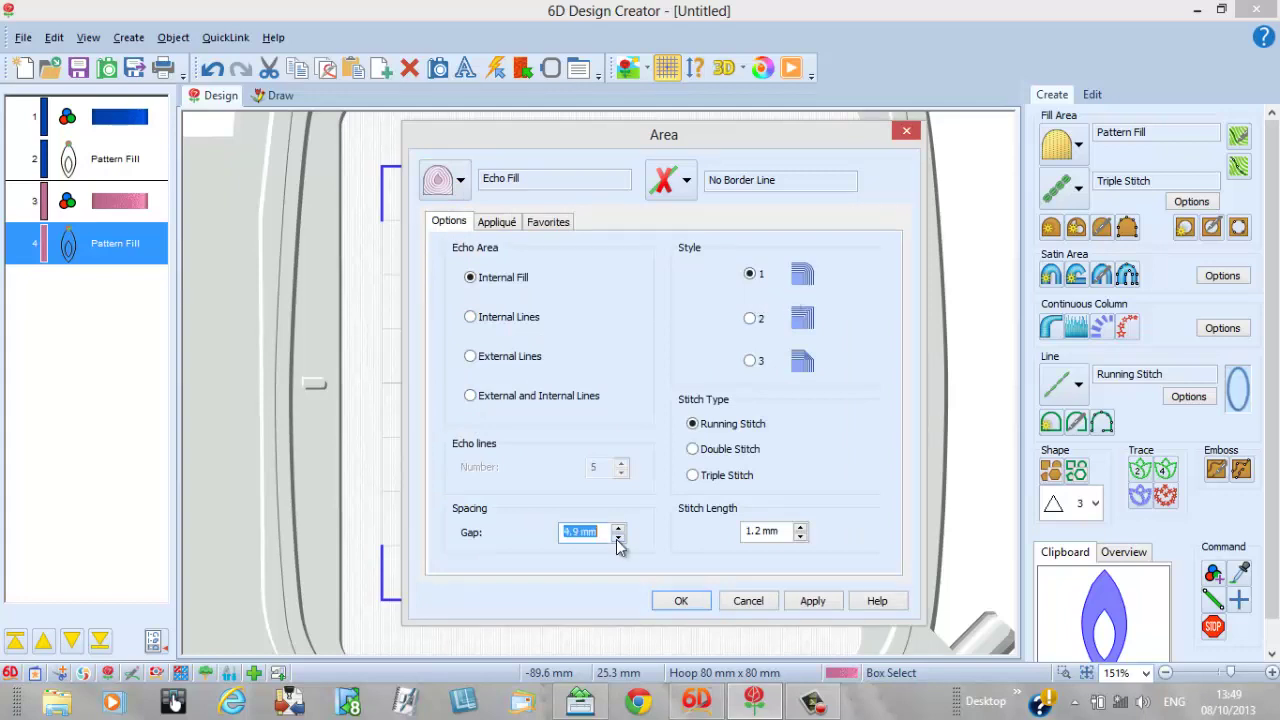
left_click(618, 537)
left_click(618, 537)
left_click(618, 537)
left_click(618, 537)
left_click(618, 537)
left_click(618, 537)
left_click(618, 537)
left_click(618, 537)
left_click(618, 537)
left_click(618, 537)
left_click(583, 531)
left_click_drag(583, 531, 562, 531)
key("BackSpace")
type("2.0")
left_click(812, 600)
left_click_drag(700, 140, 1058, 98)
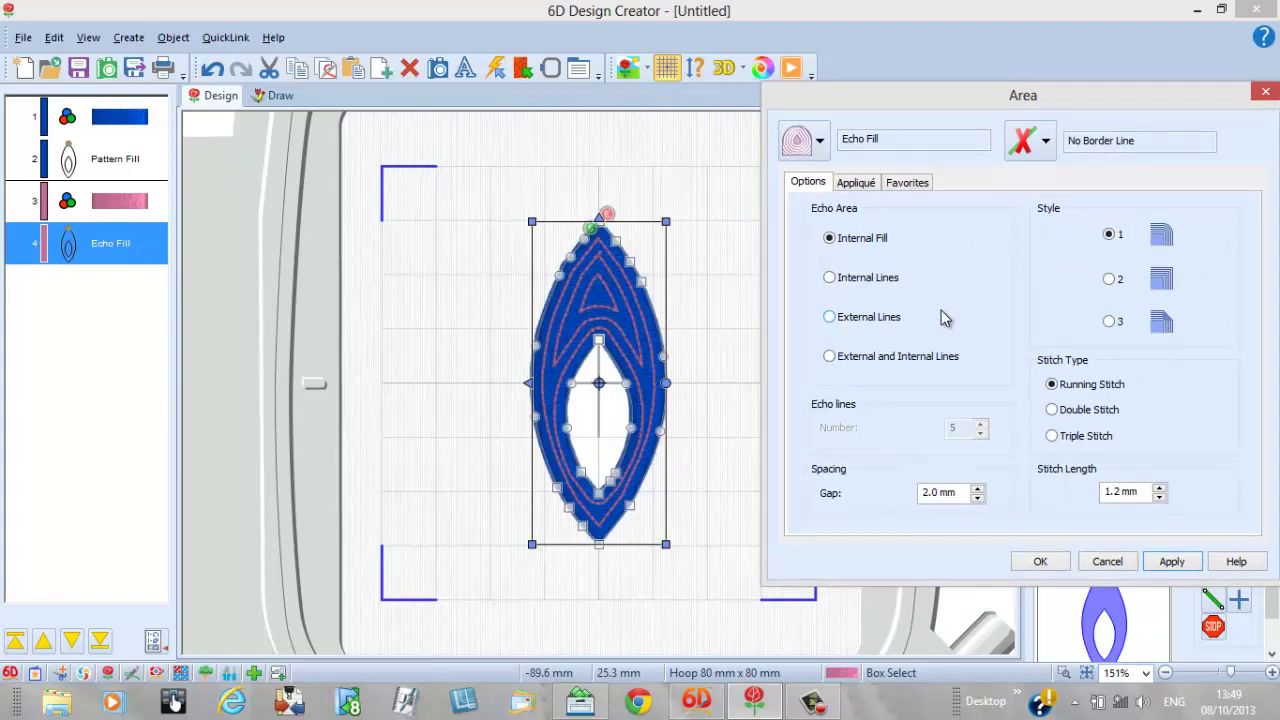
left_click(1030, 562)
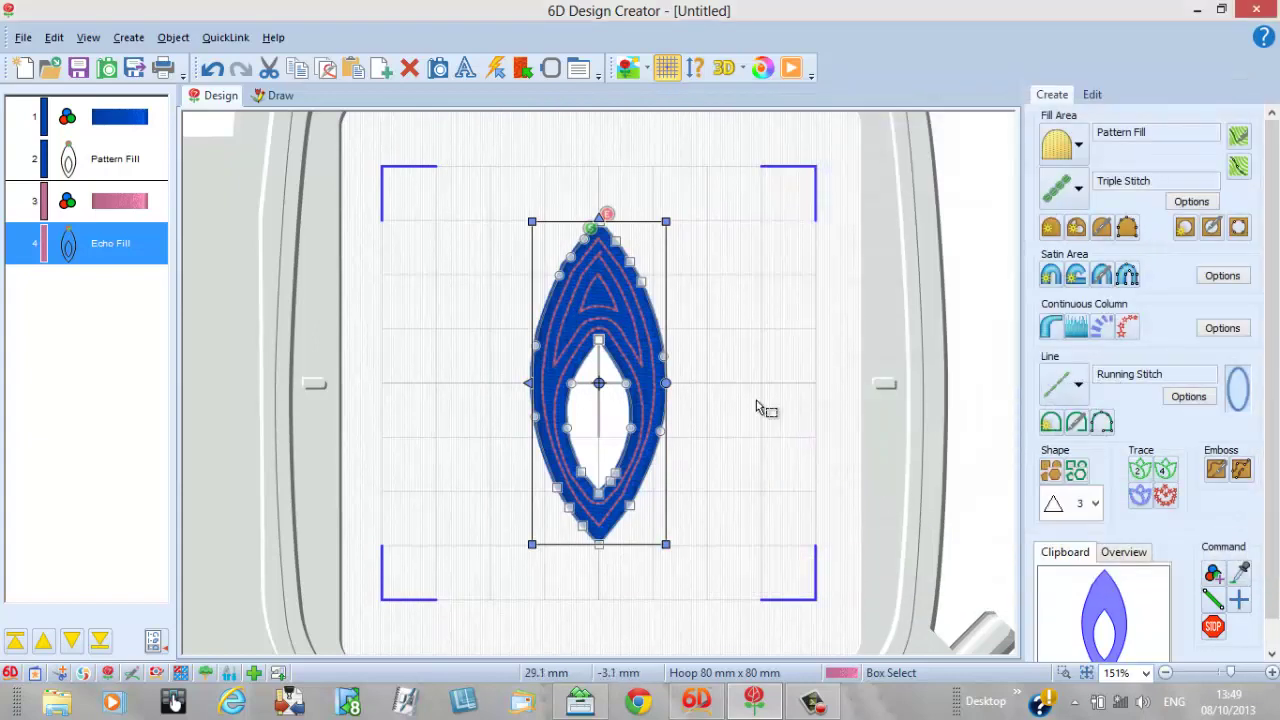
Export the design as Husqvarna Viking / Pfaff (.vp3), keeping Low stitch removal sensitivity and a 0.8 mm minimum stitch length.
left_click(136, 74)
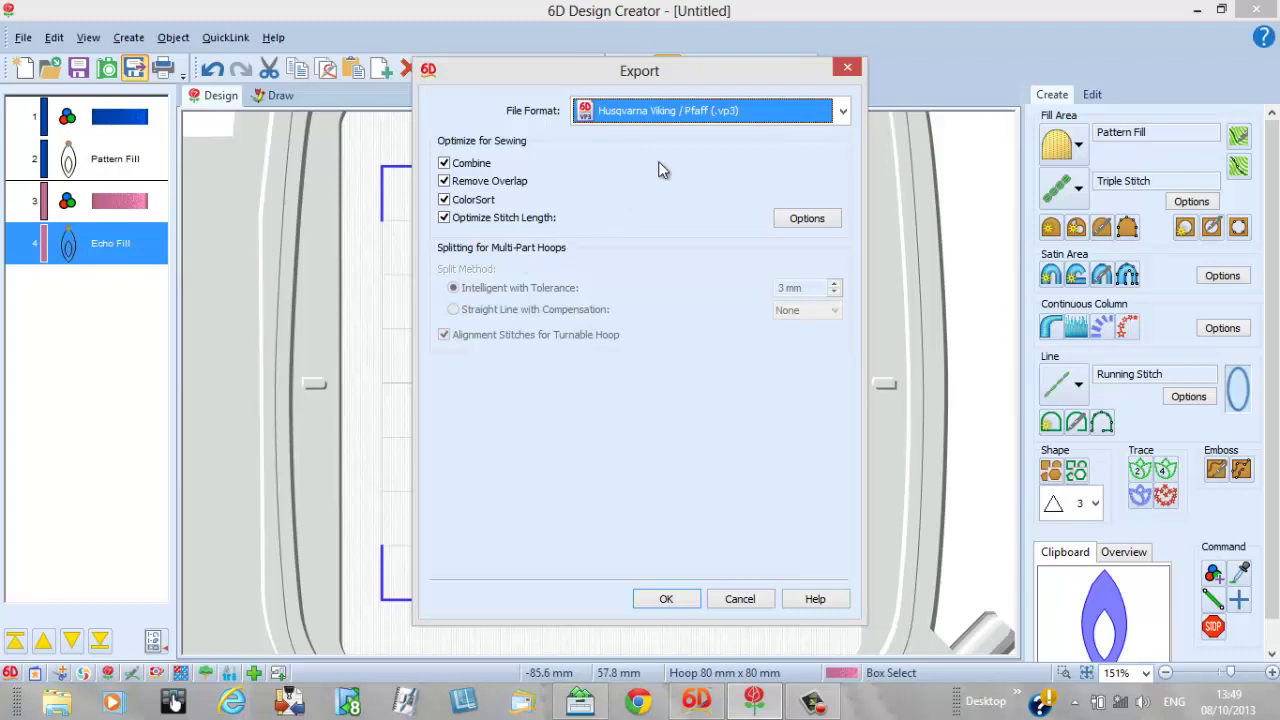
left_click(810, 224)
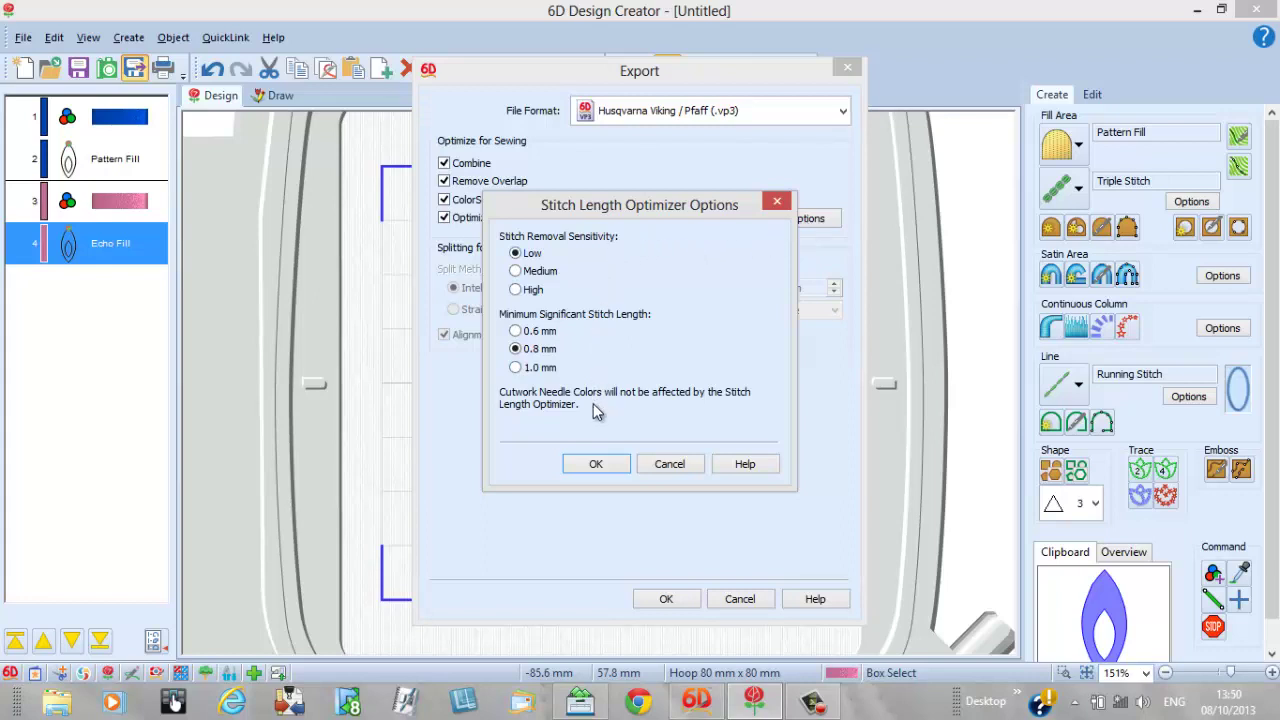
left_click(596, 463)
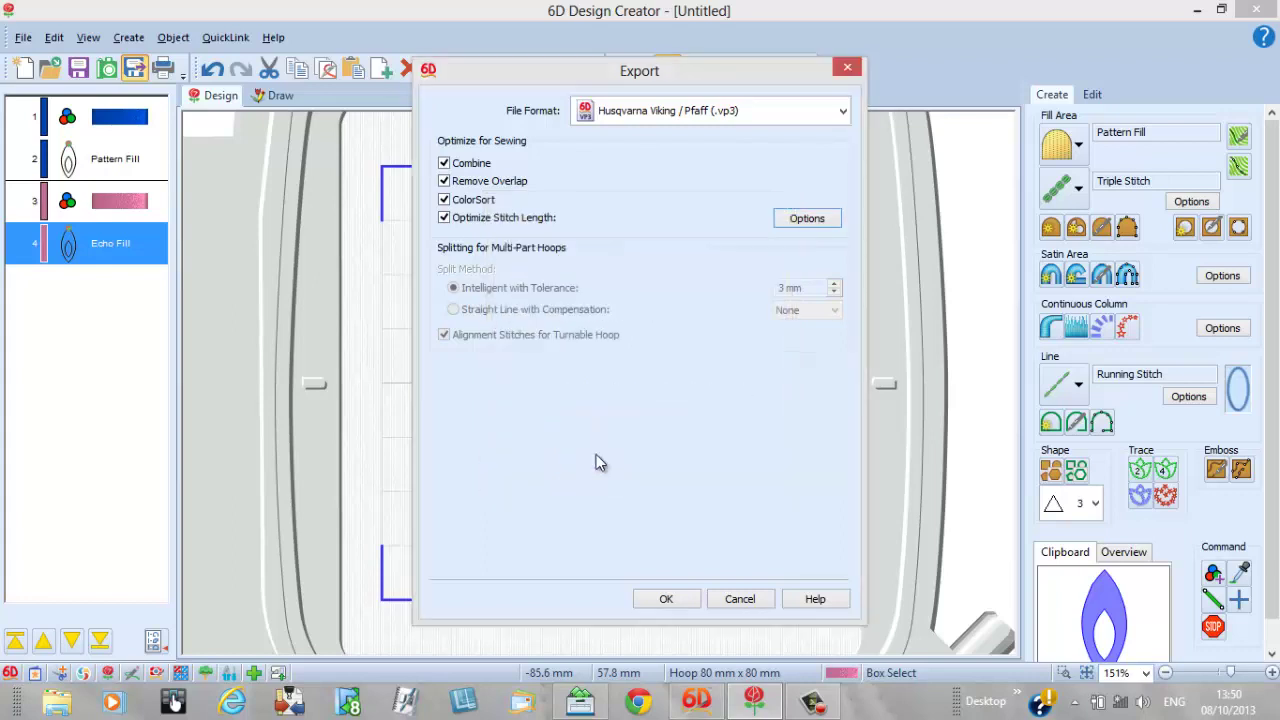
left_click(664, 599)
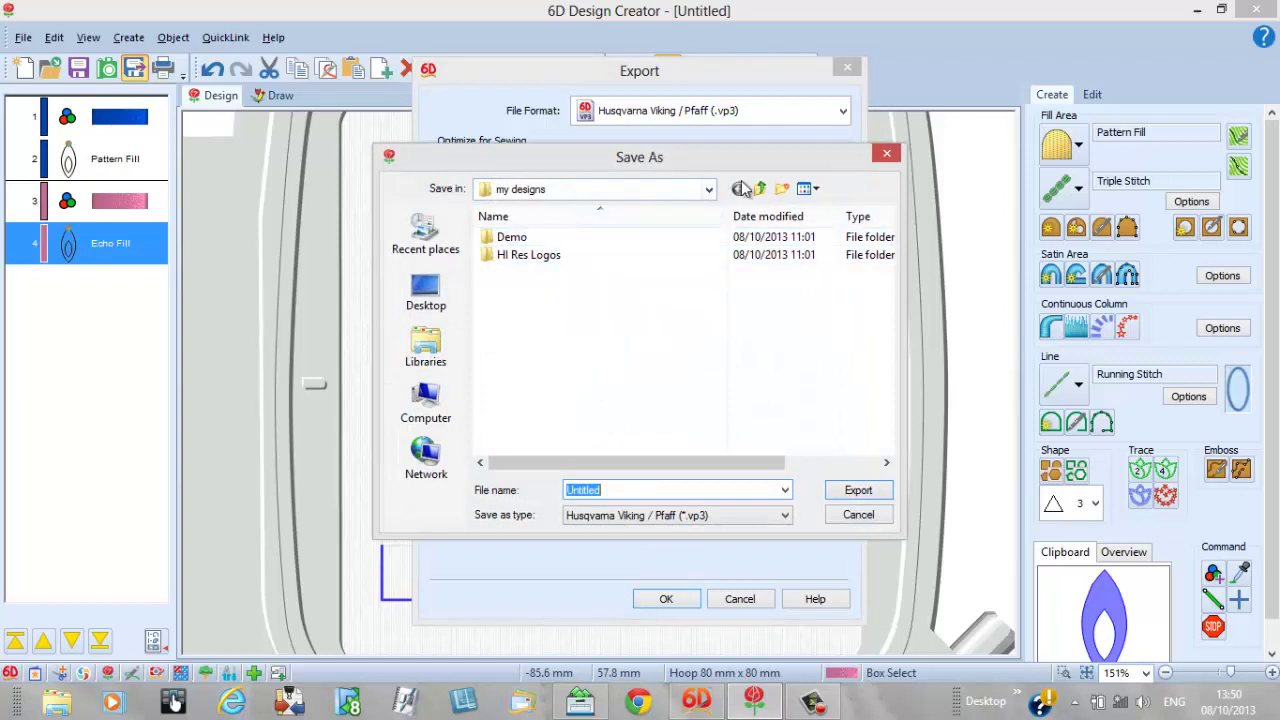
Create a folder named Certification inside my designs and open it as the export location.
left_click(783, 188)
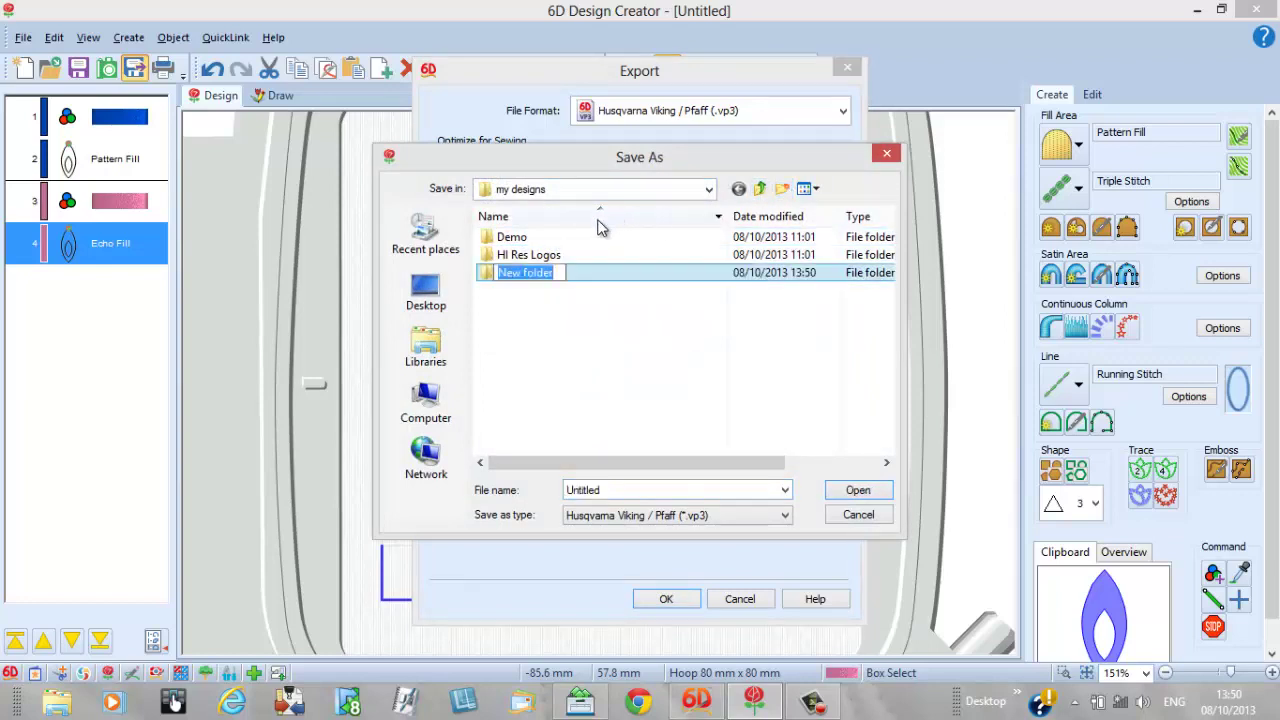
type("Certofo")
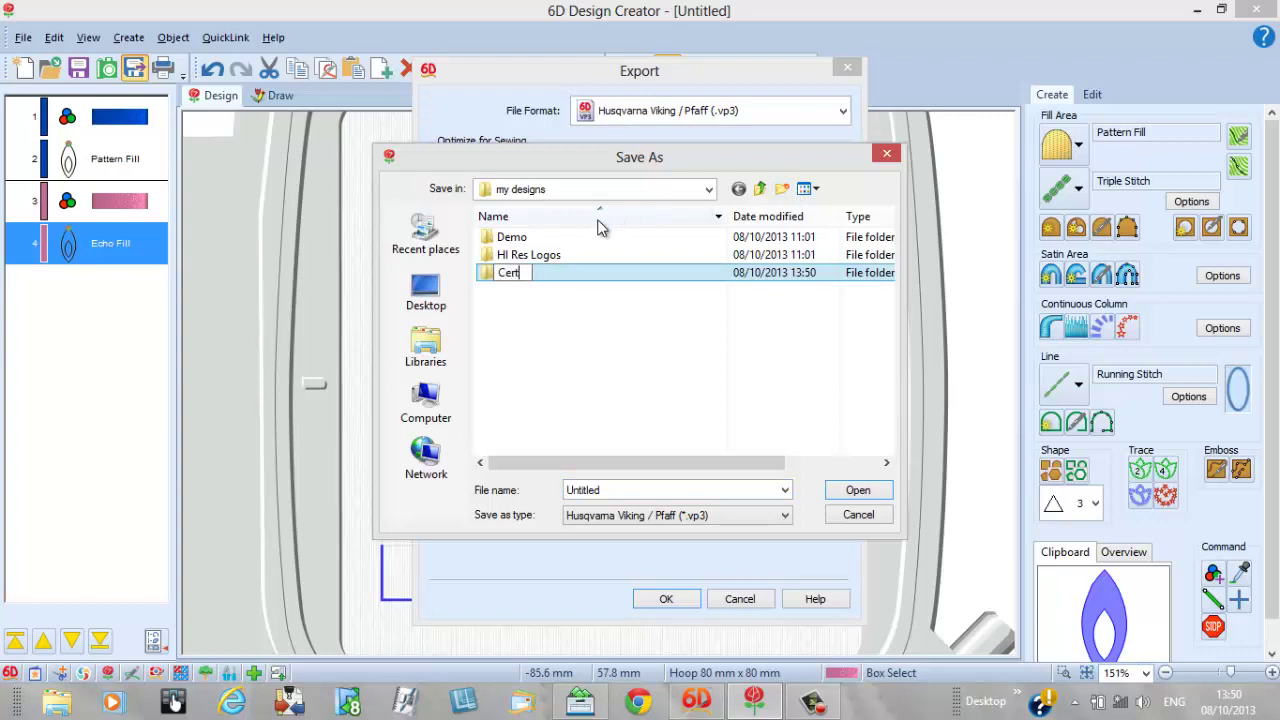
key("BackSpace")
key("BackSpace")
key("BackSpace")
type("ification")
key("Return")
key("Return")
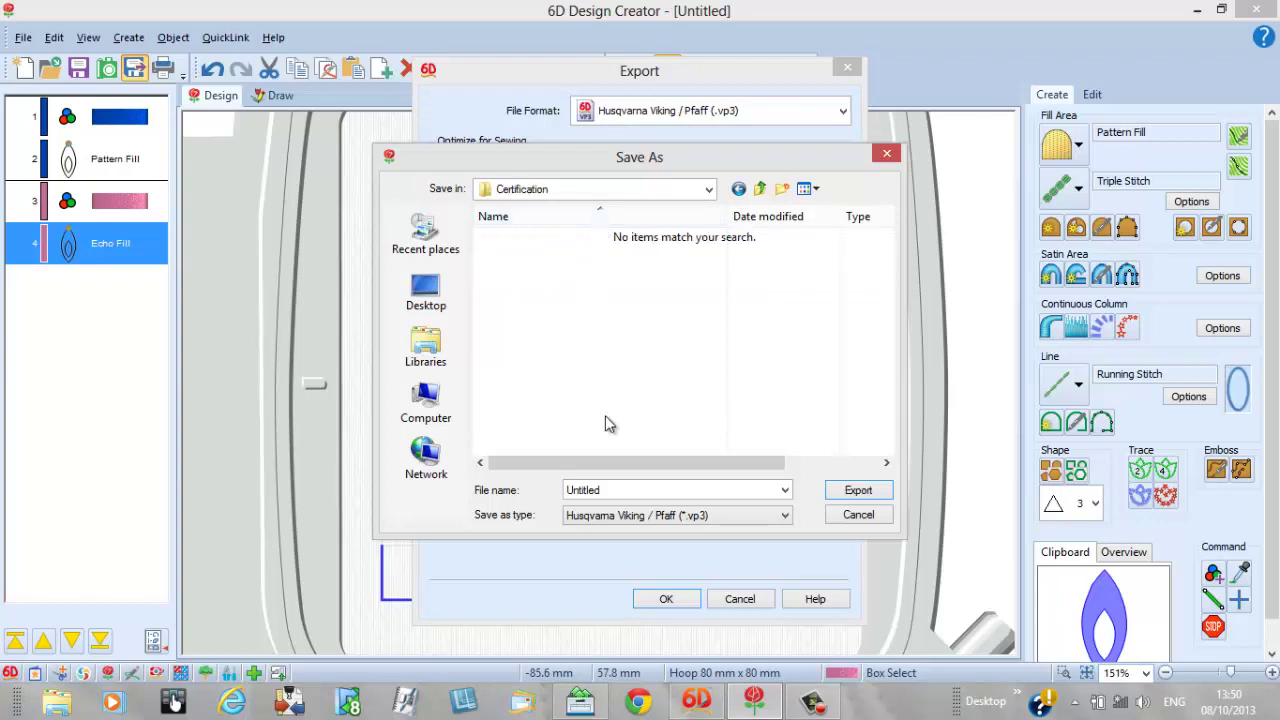
Name the exported design file Petal1 and complete the export.
double_click(607, 490)
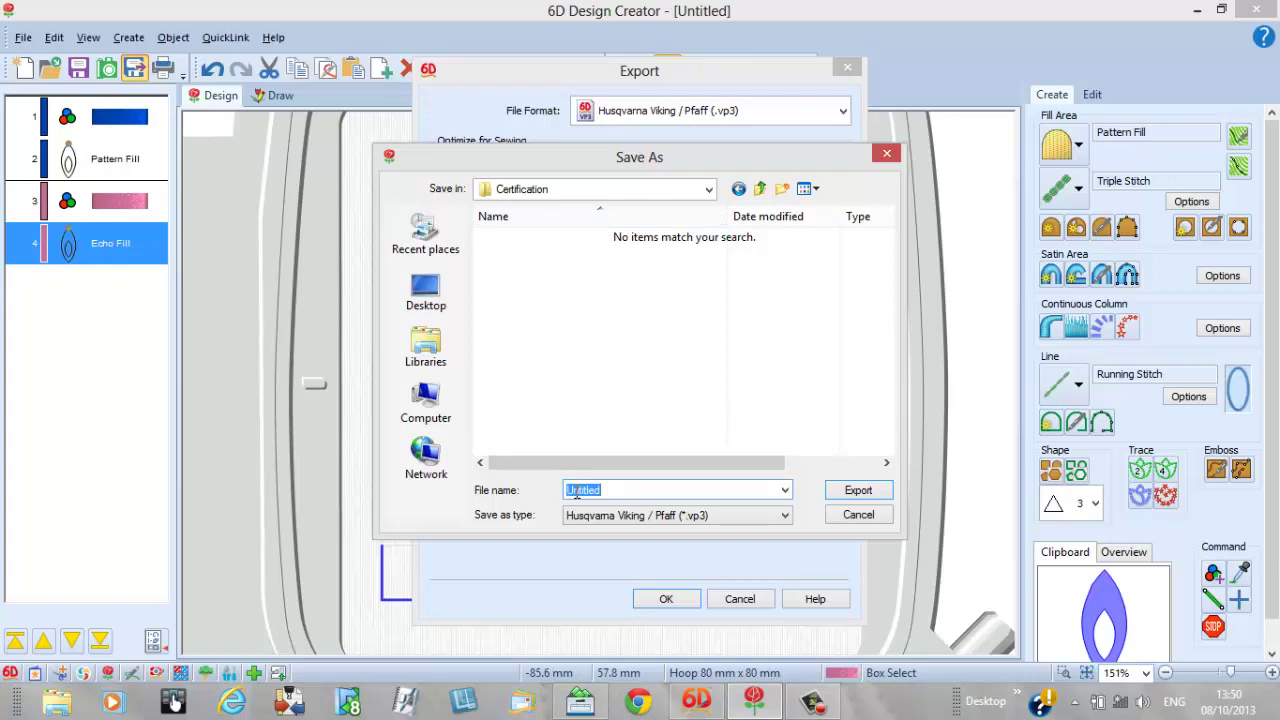
type("P")
key("BackSpace")
type("Petal1")
left_click(866, 491)
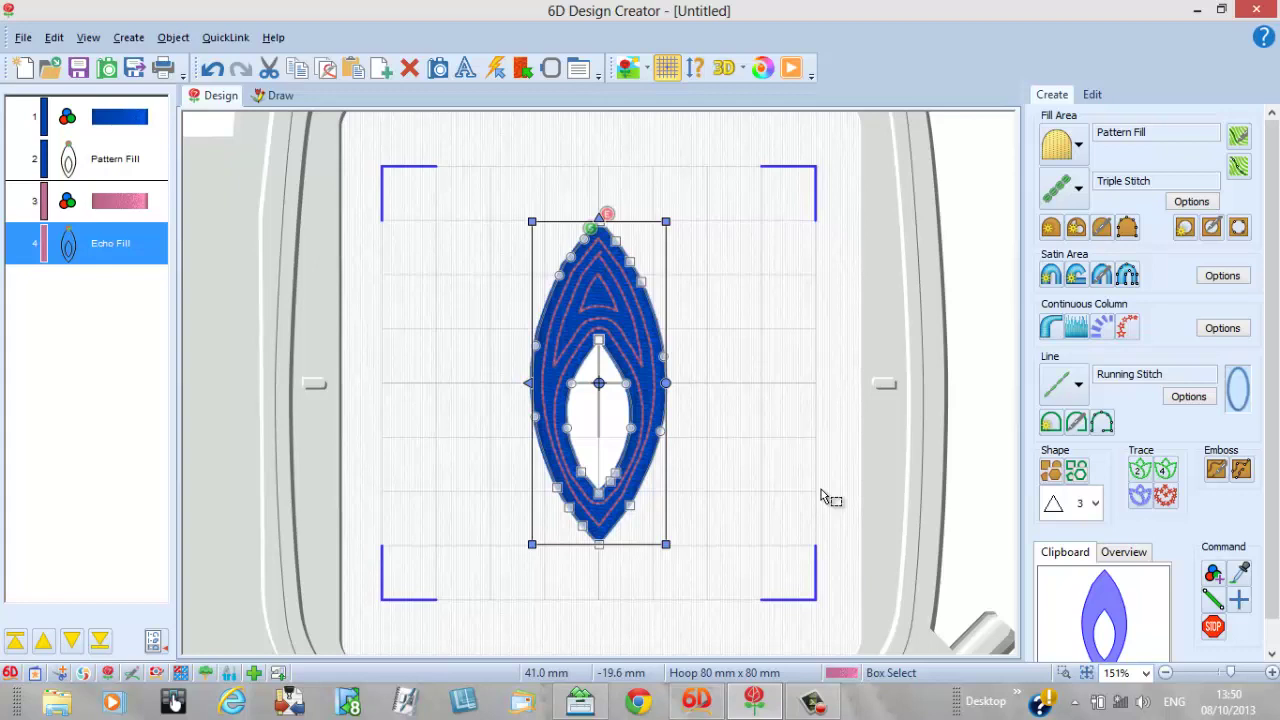
Start a new blank design without the wizard, saving the current one as an EDO file in my designs > Certification.
left_click(24, 68)
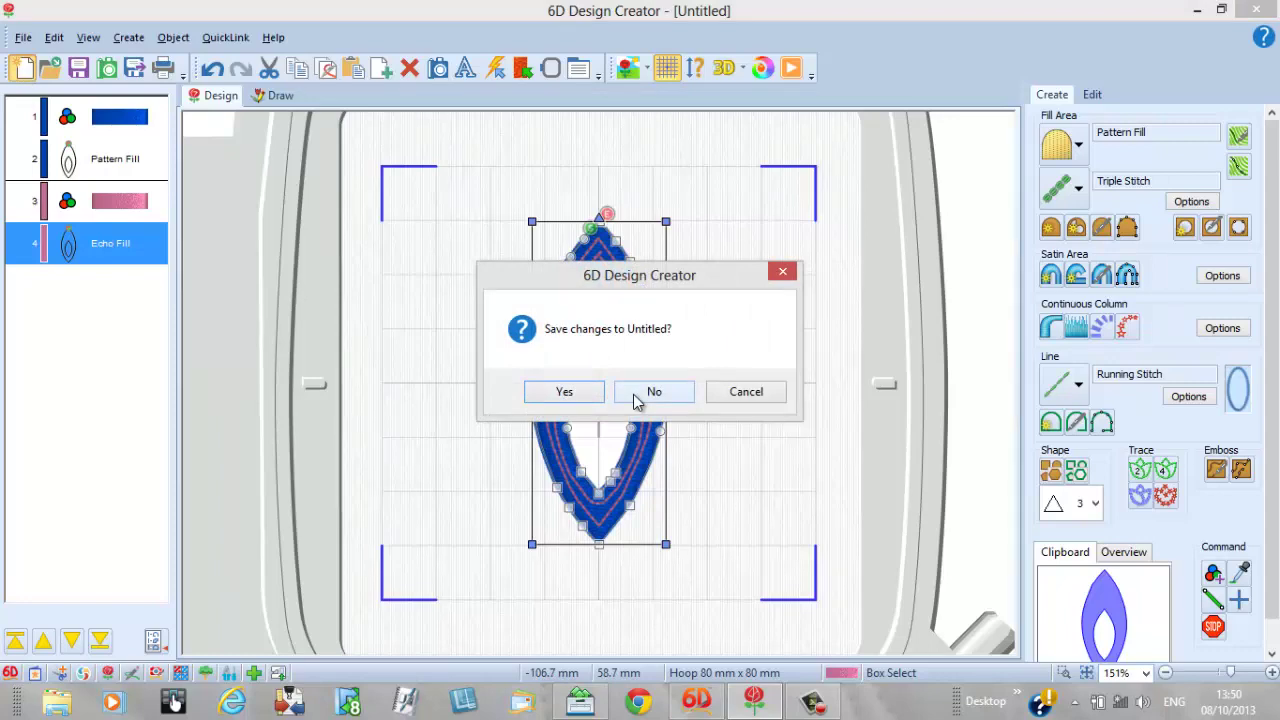
left_click(598, 396)
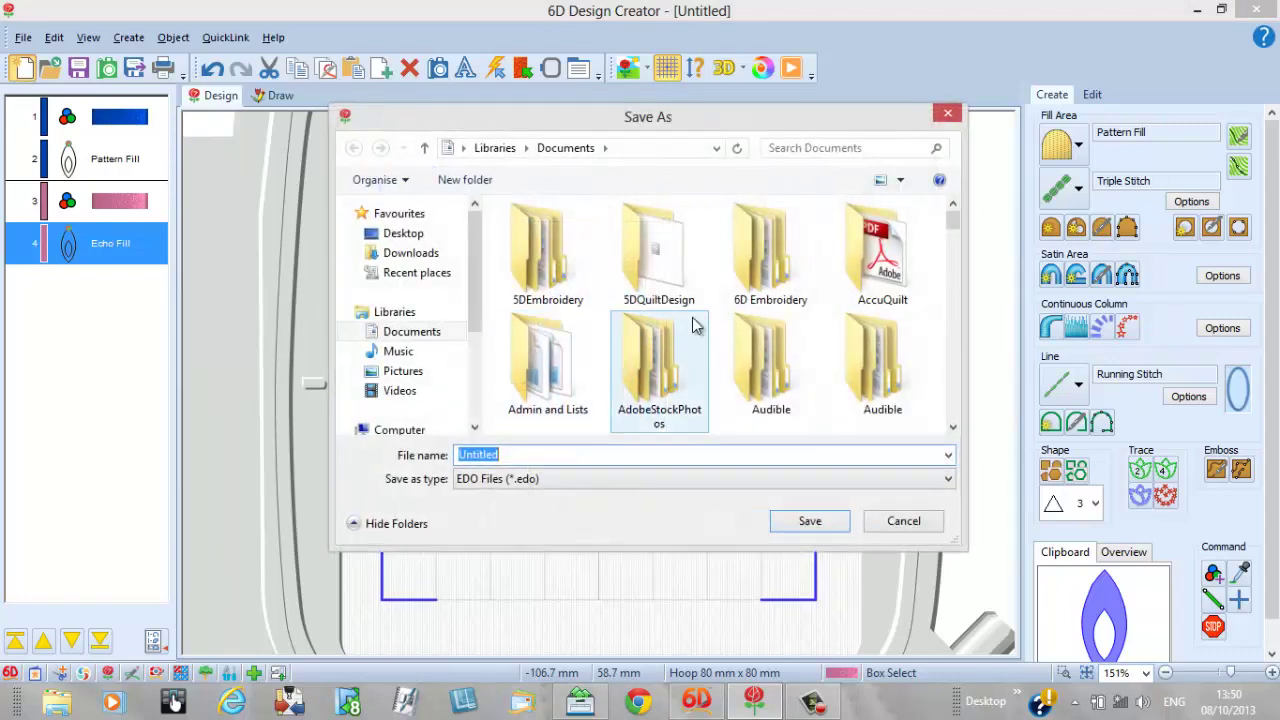
double_click(760, 255)
double_click(664, 300)
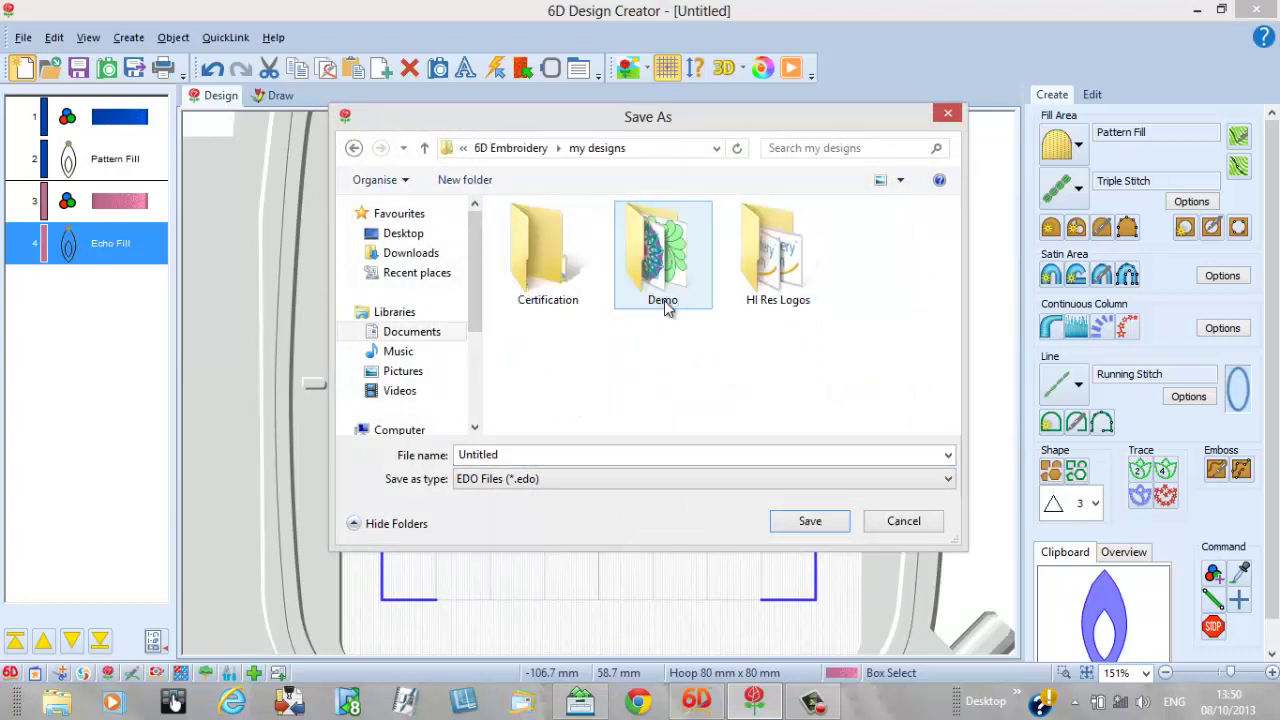
left_click(557, 302)
double_click(559, 307)
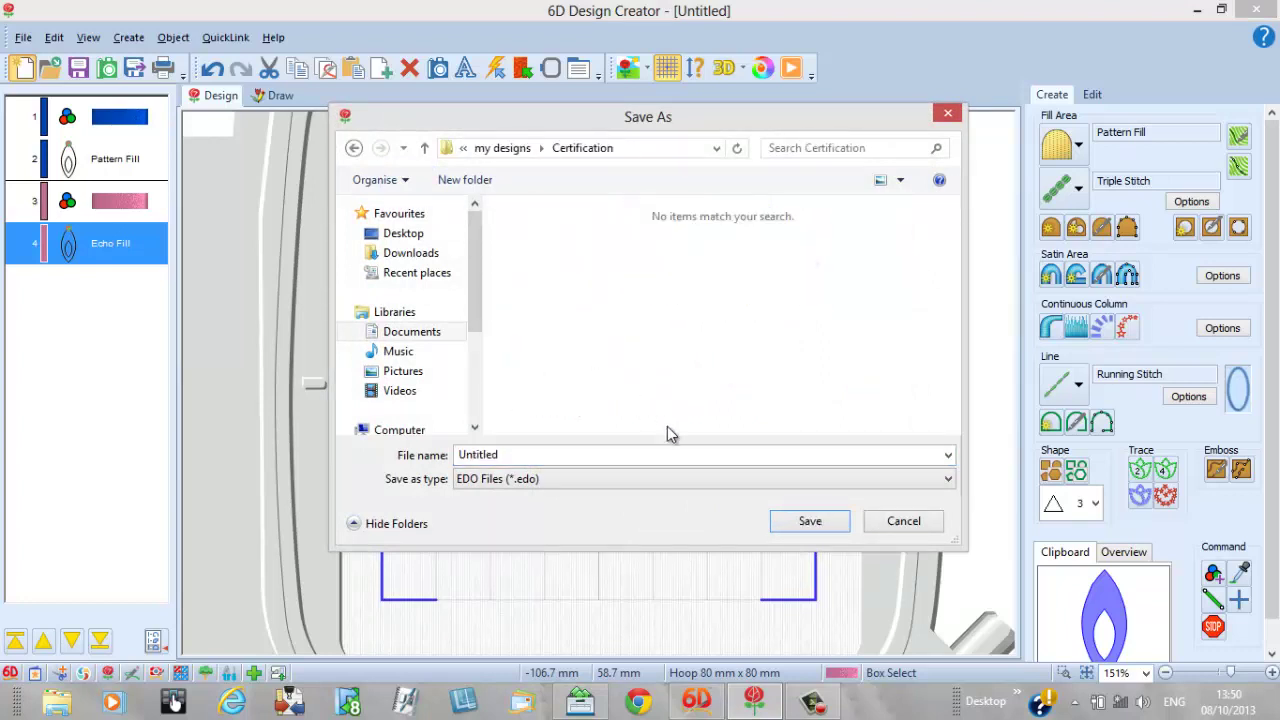
double_click(537, 452)
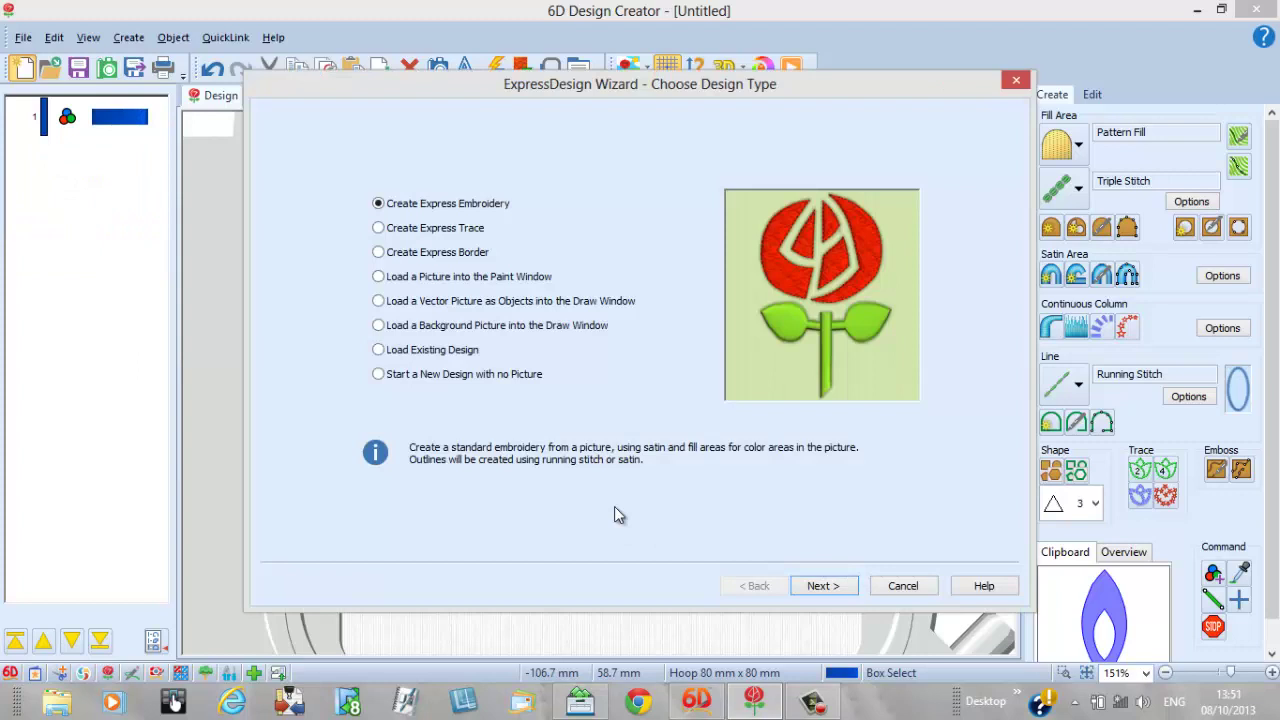
left_click(895, 585)
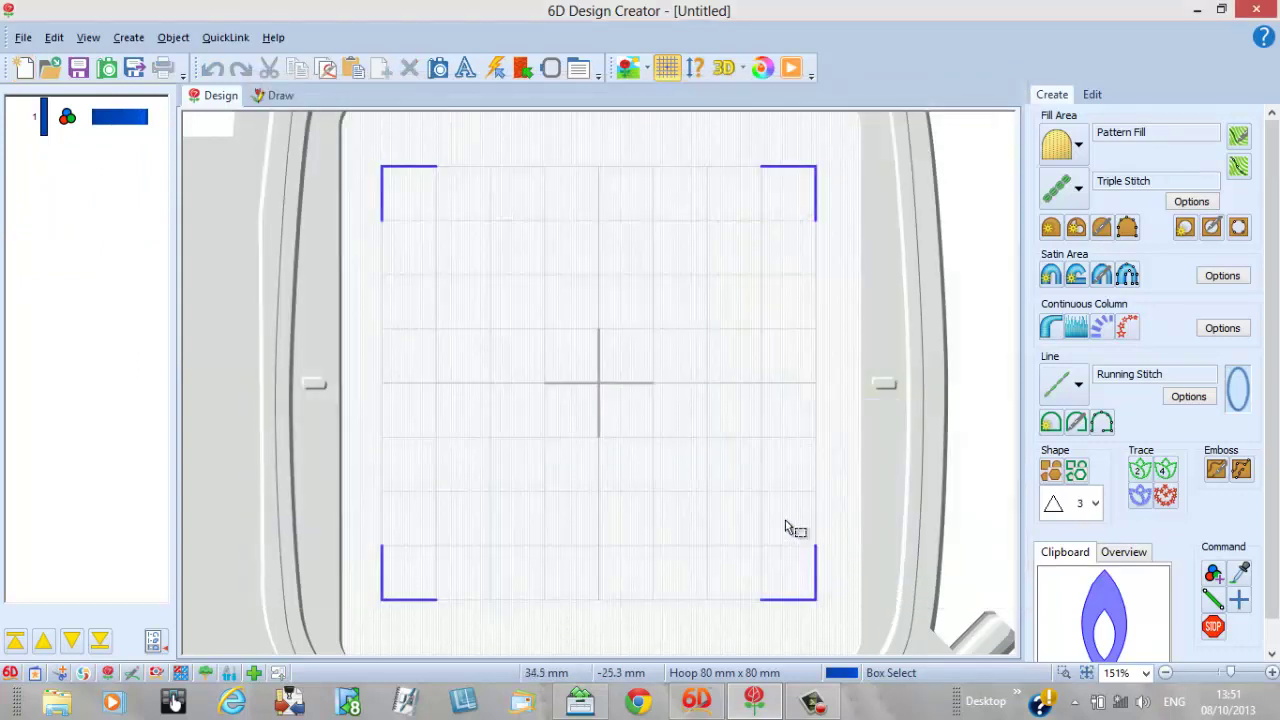
Set the fill area border to Double Stitch and choose pattern number 79 for the Pattern Fill.
left_click(1080, 202)
left_click(1093, 262)
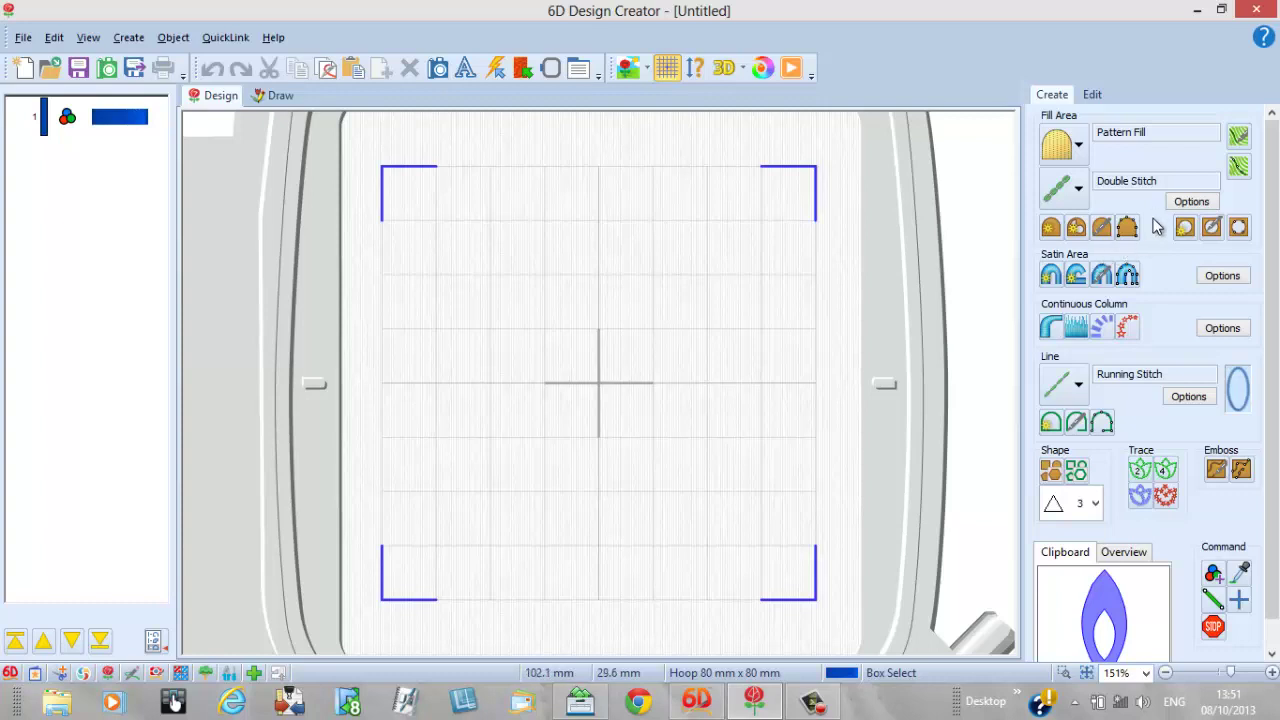
left_click(1190, 201)
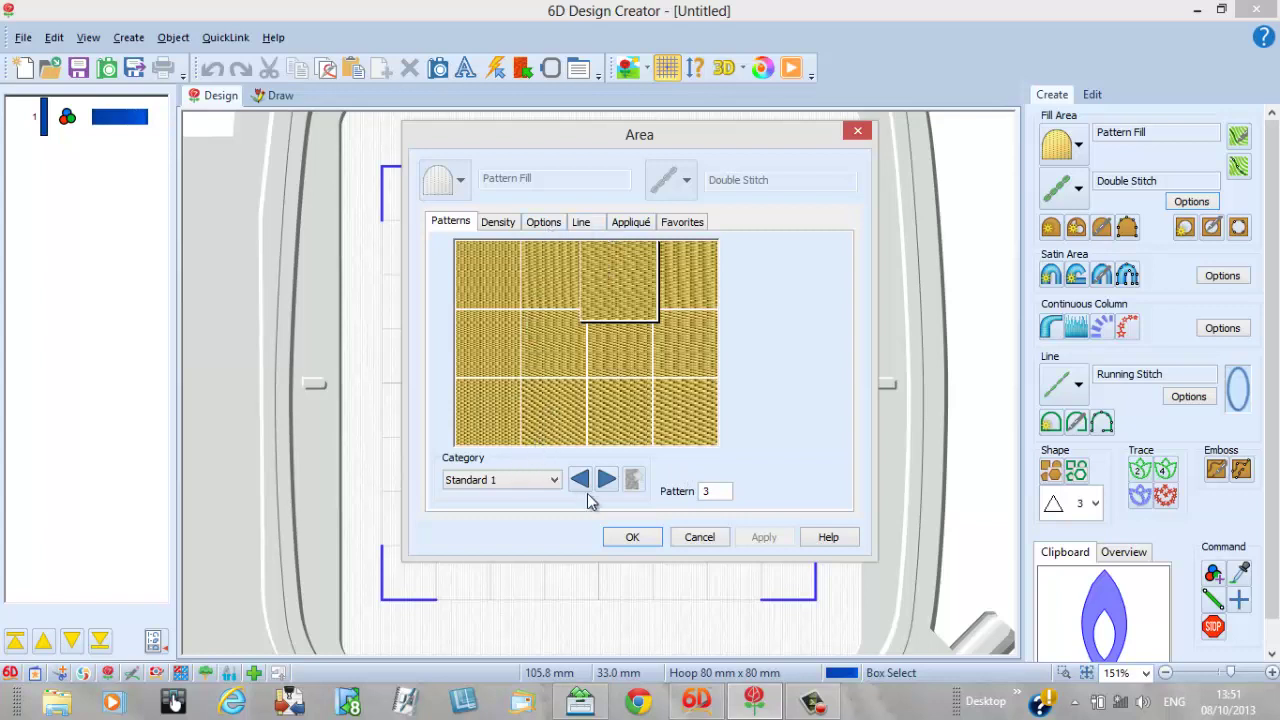
double_click(706, 491)
type("79")
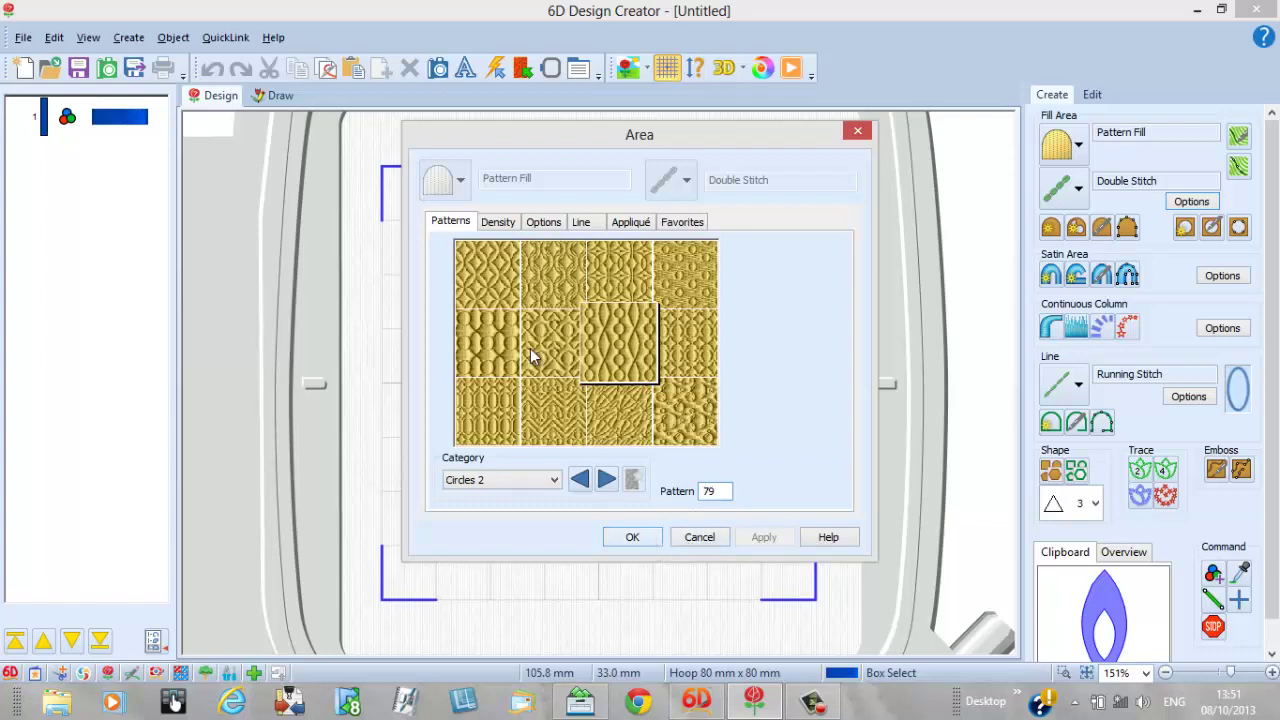
Set the Pattern Fill's stitch angle to 90 and accept the fill area options.
left_click(541, 223)
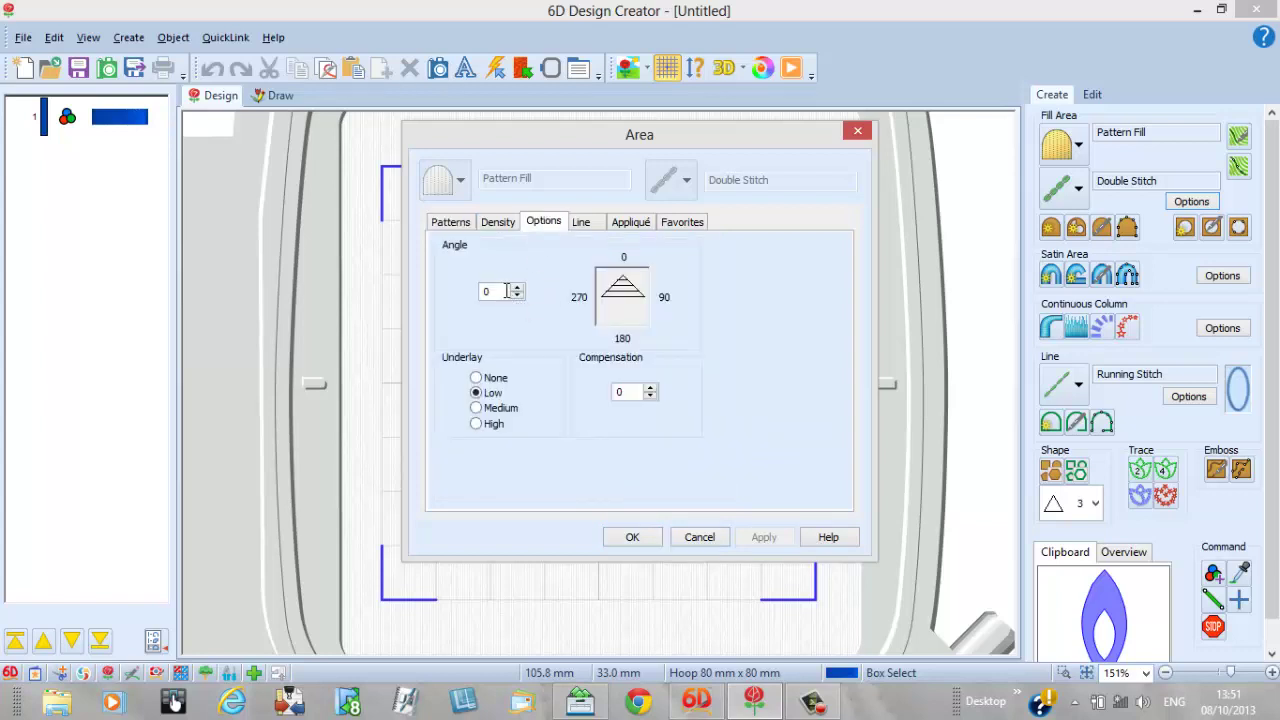
left_click_drag(496, 292, 480, 300)
type("90")
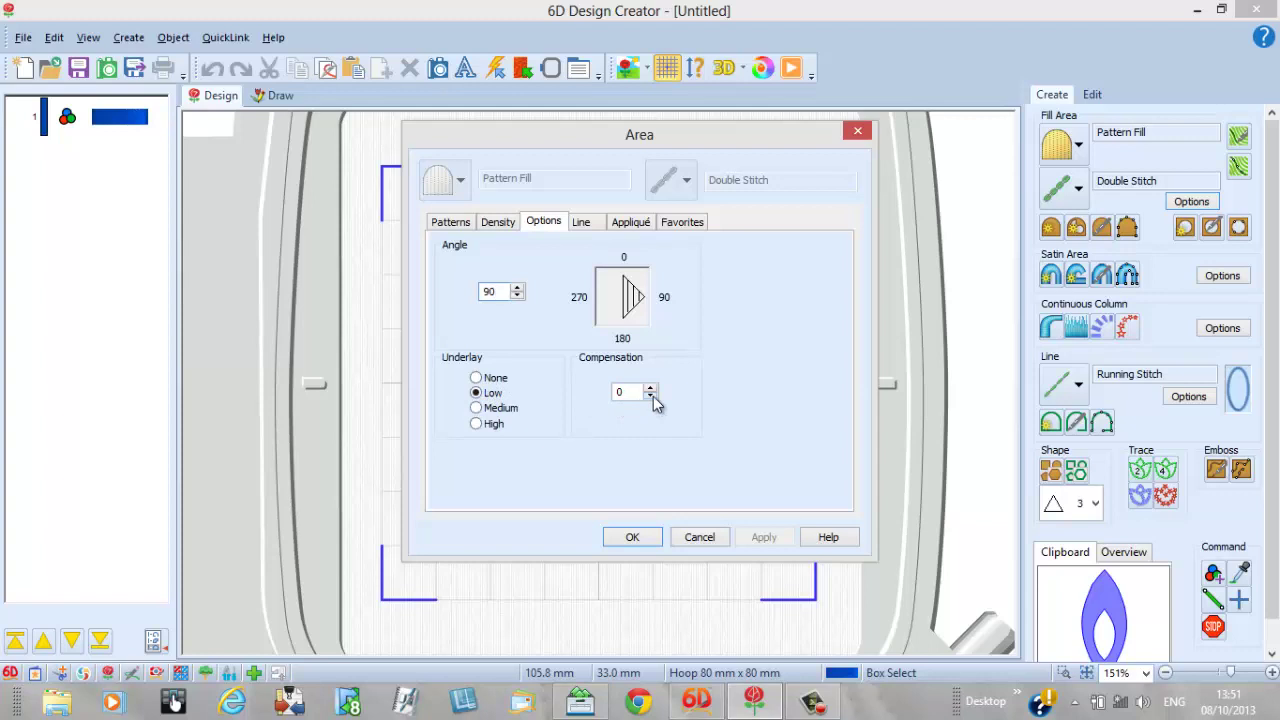
left_click(633, 537)
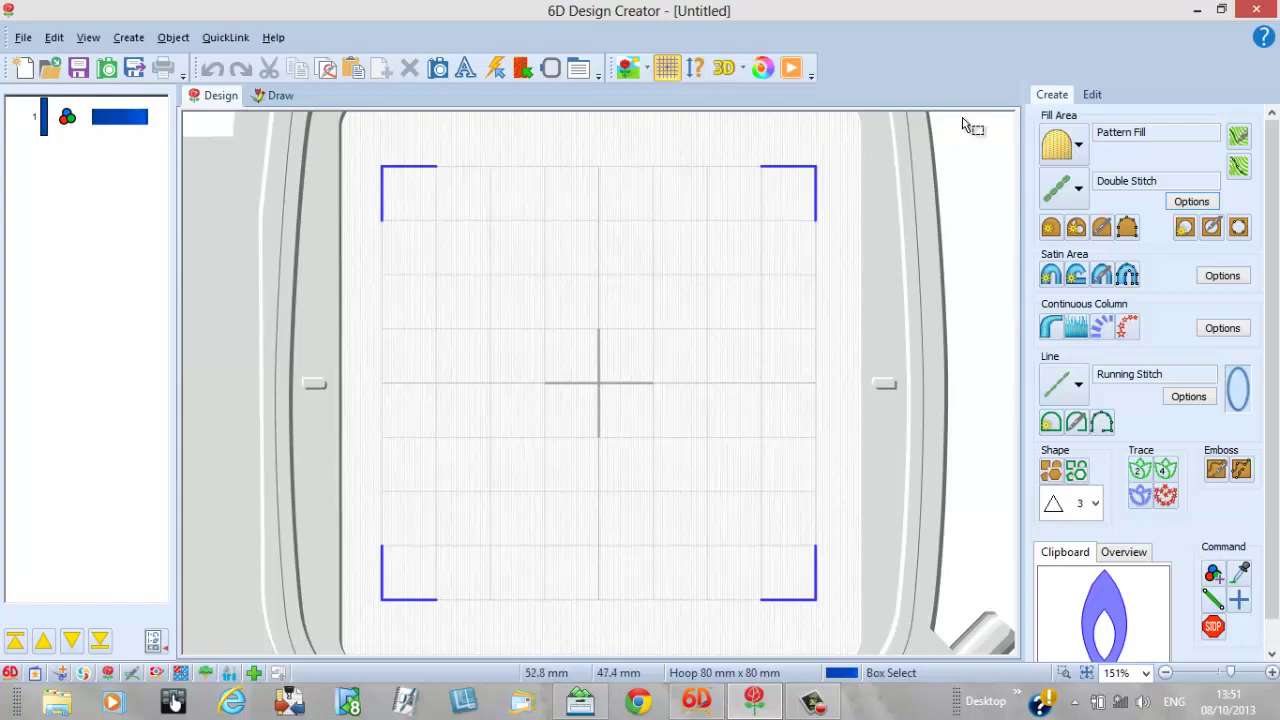
Change the design's first thread colour to Robison-Anton Rayon 40 number 2287, Purple Accent.
left_click(1091, 95)
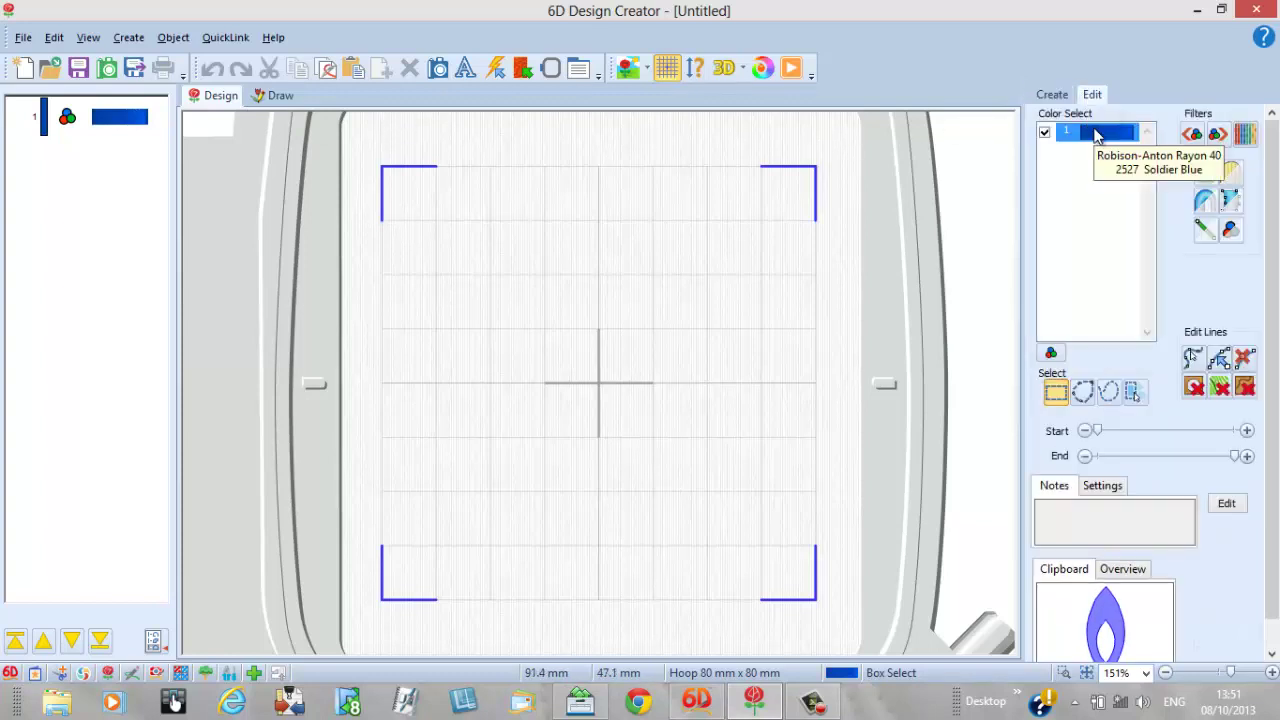
left_click(134, 124)
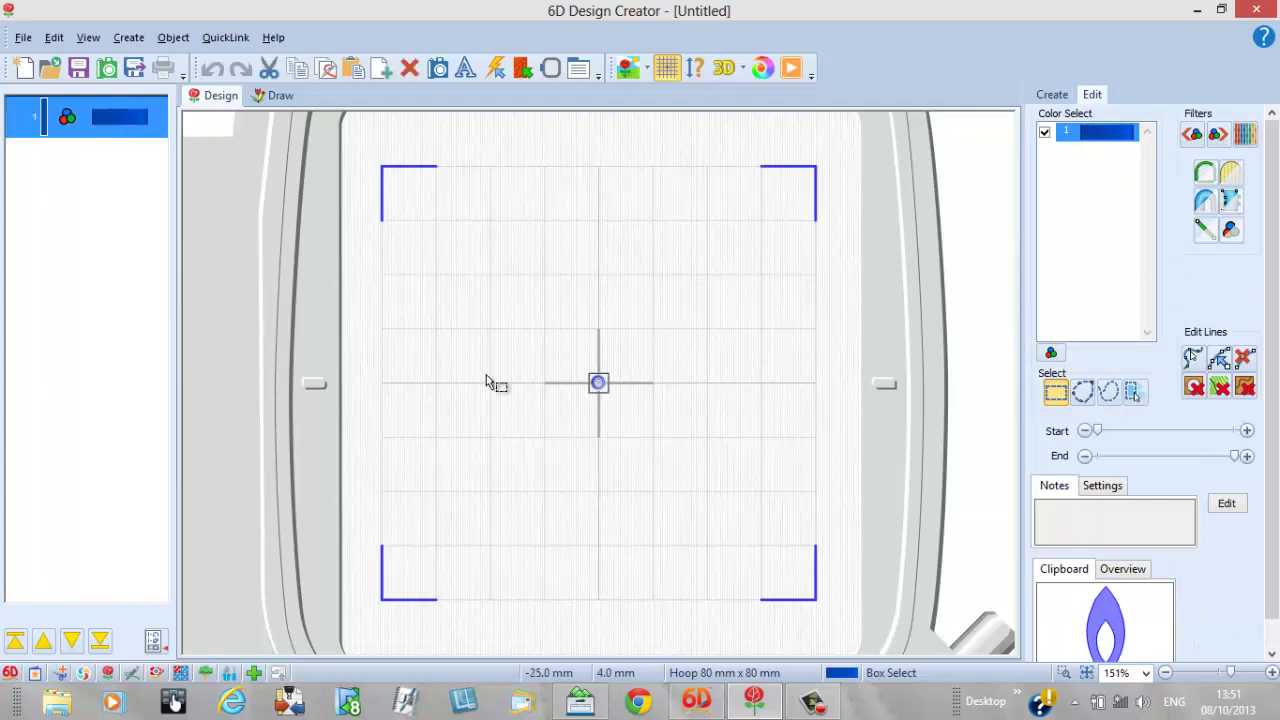
right_click(108, 127)
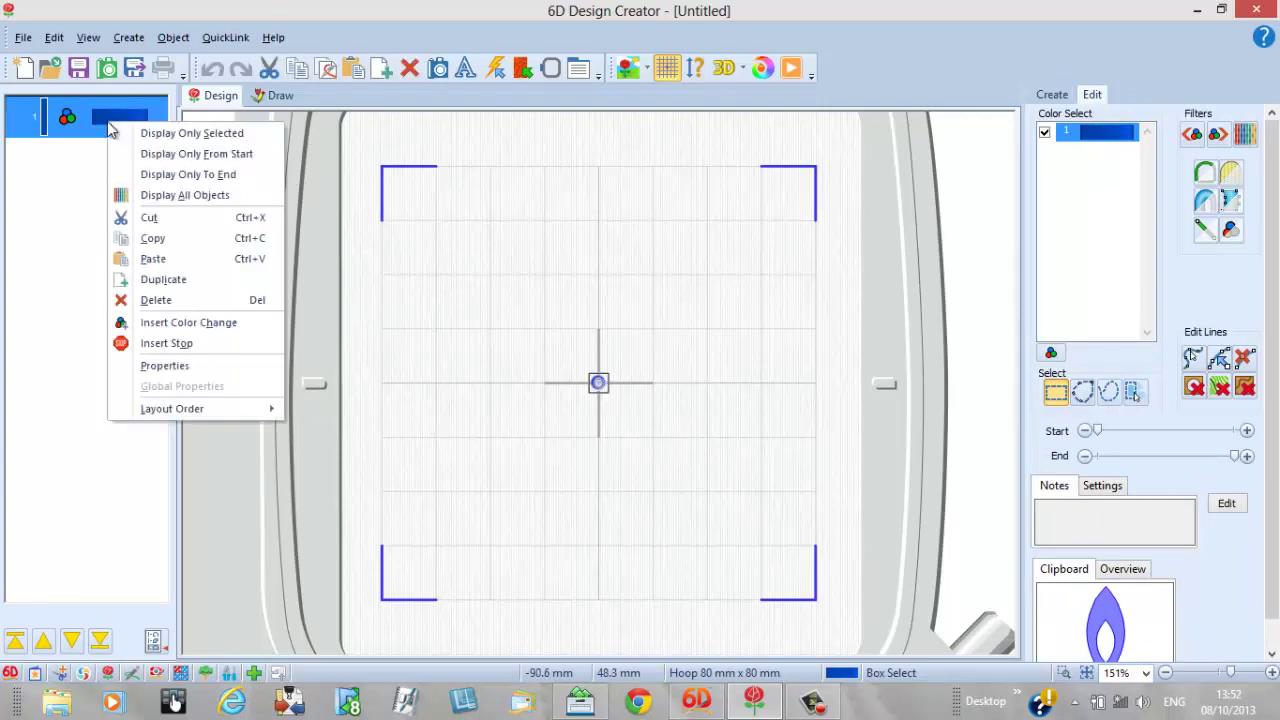
left_click(166, 364)
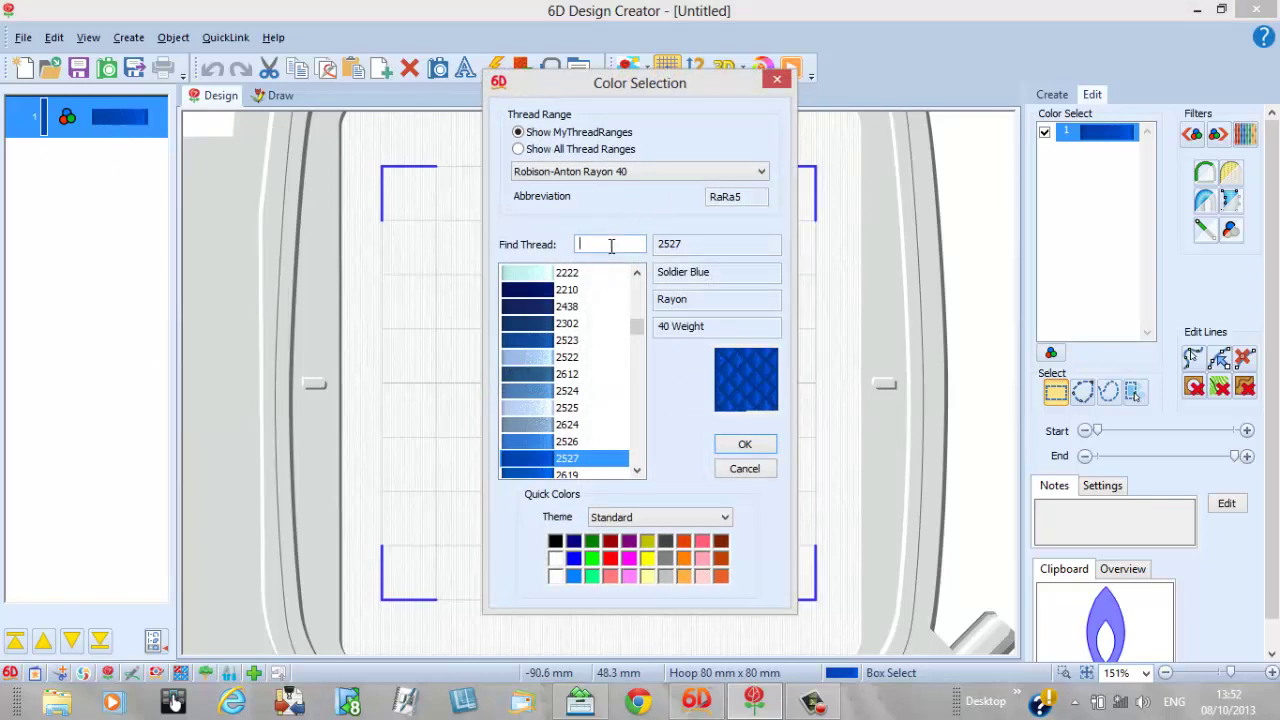
type("87")
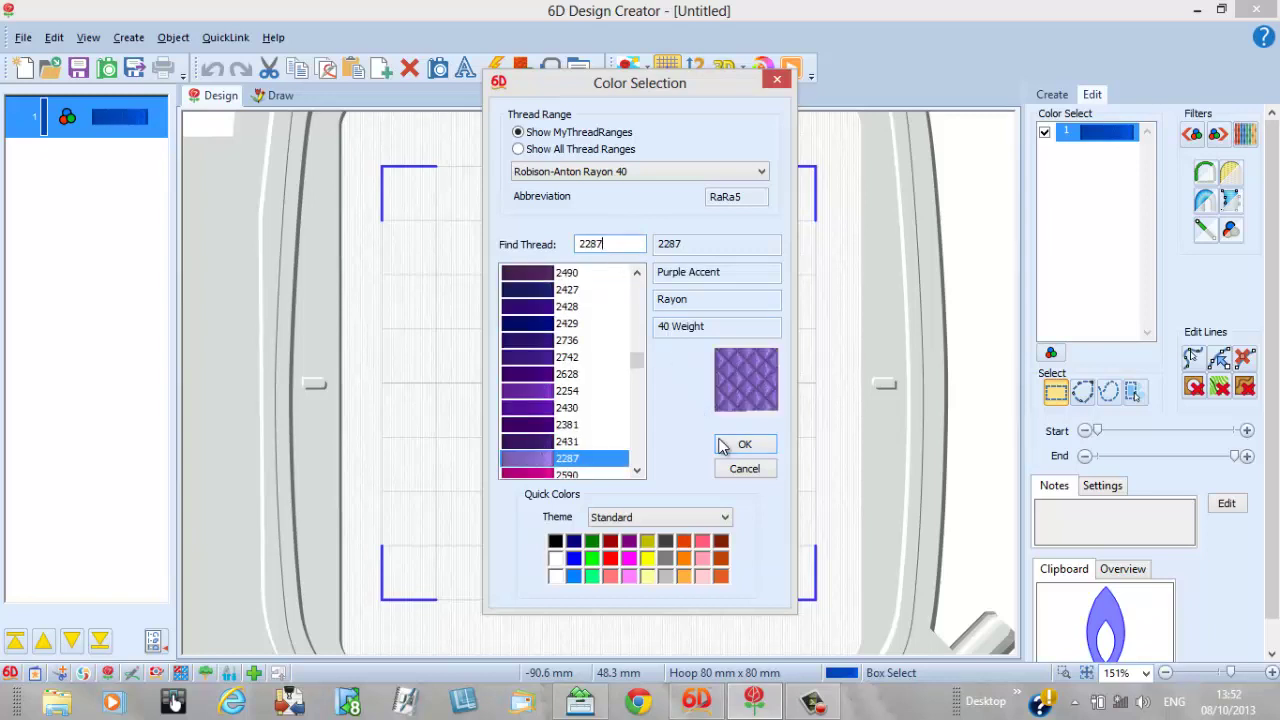
left_click(735, 446)
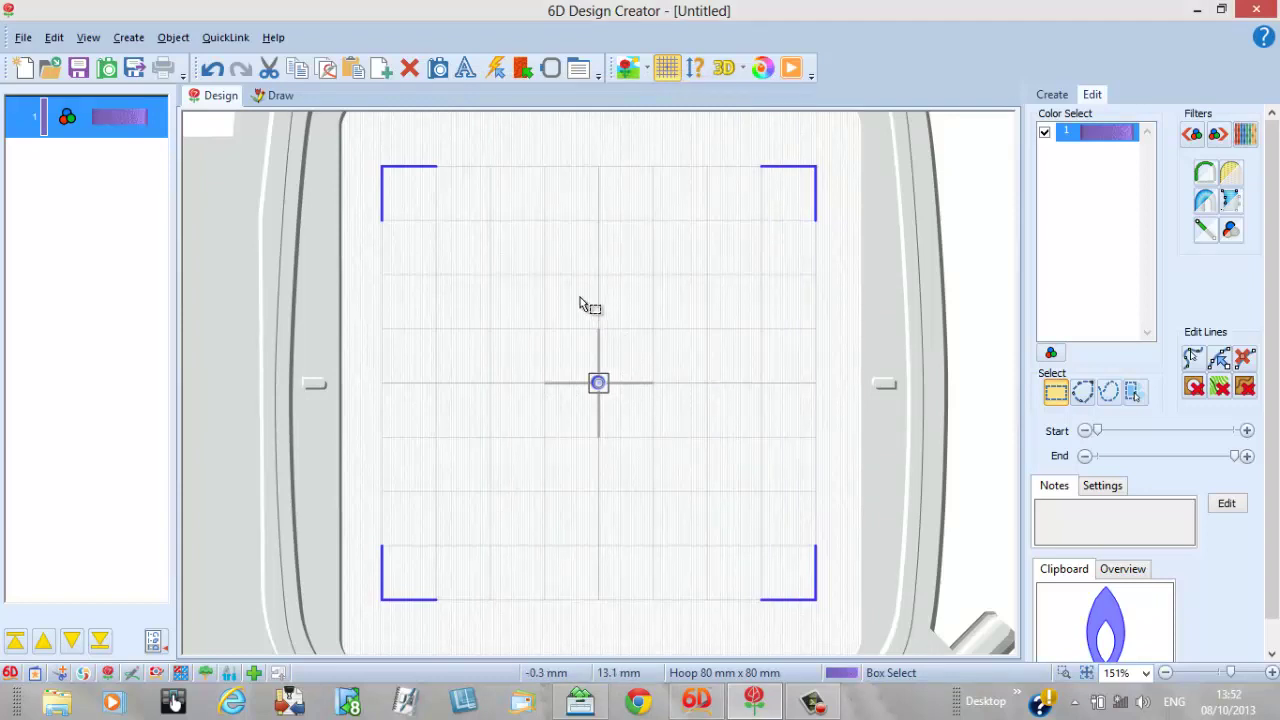
Set the grid size to 5 mm in the preferences and apply it.
key("ctrl+Tab")
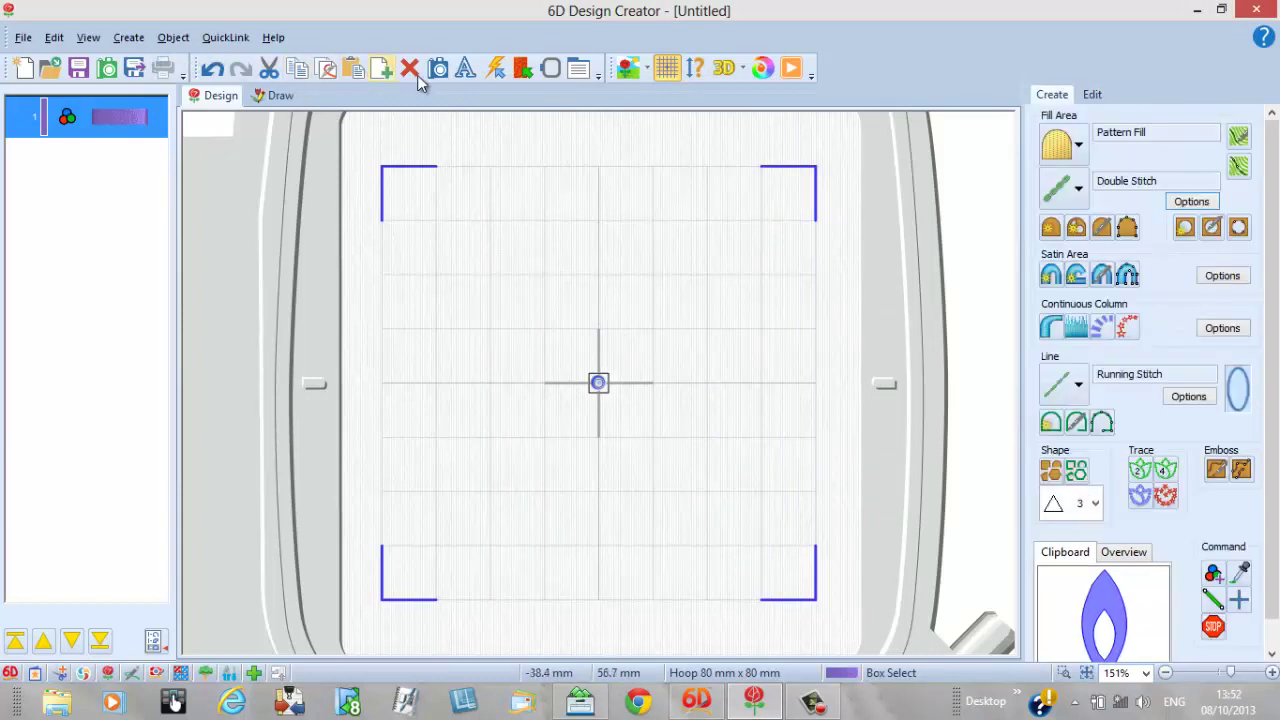
left_click(583, 68)
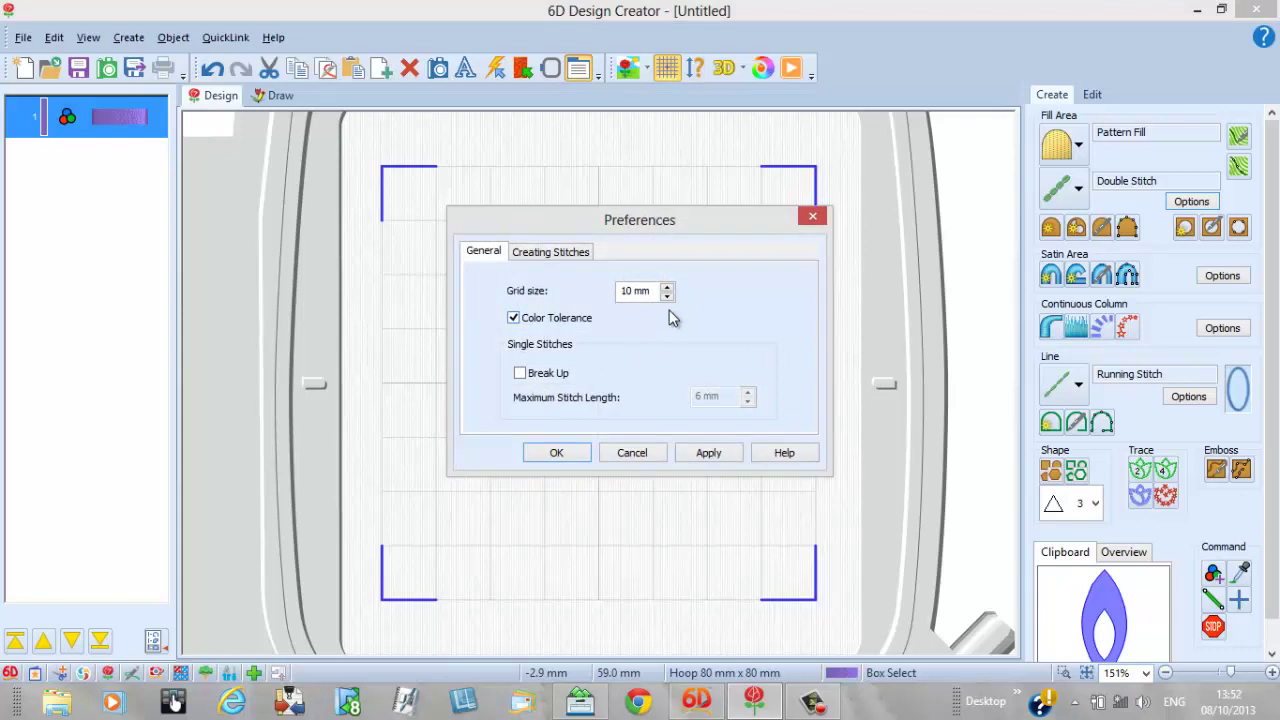
double_click(628, 291)
type("1")
left_click(700, 455)
left_click(556, 453)
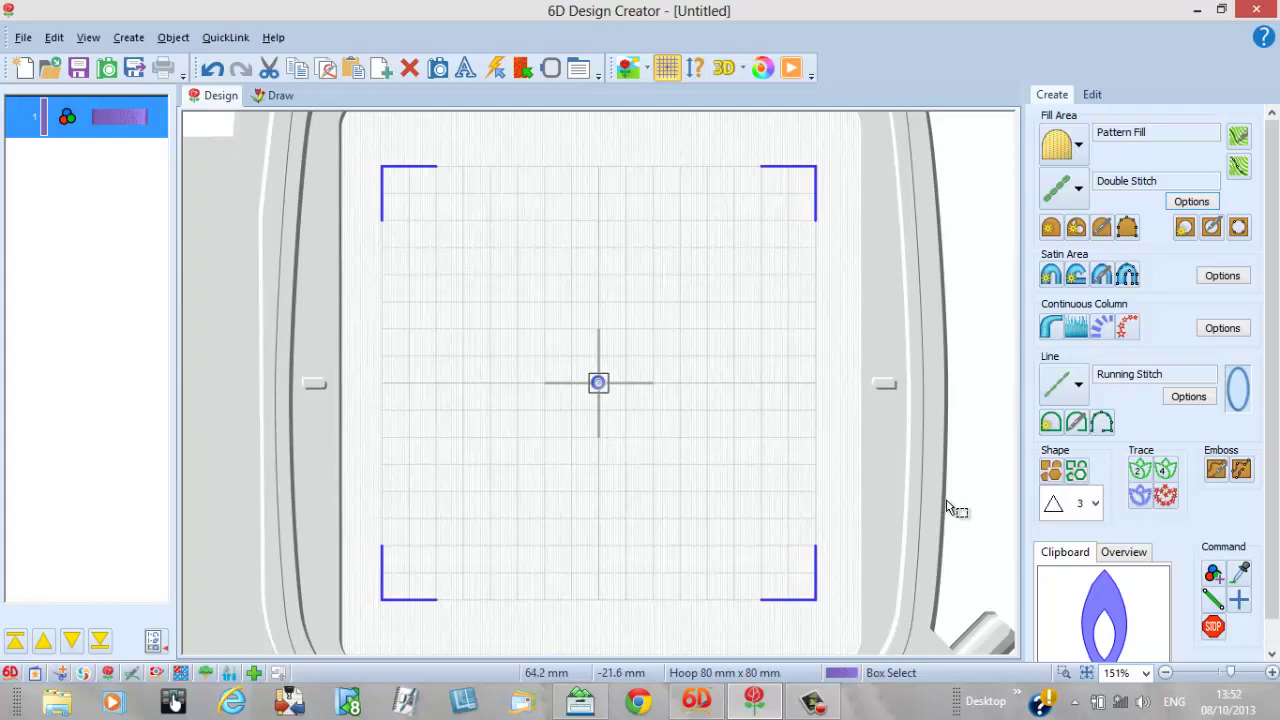
Choose arrowhead shape number 44 and place it in the hoop as a Pattern Fill area.
left_click(1095, 504)
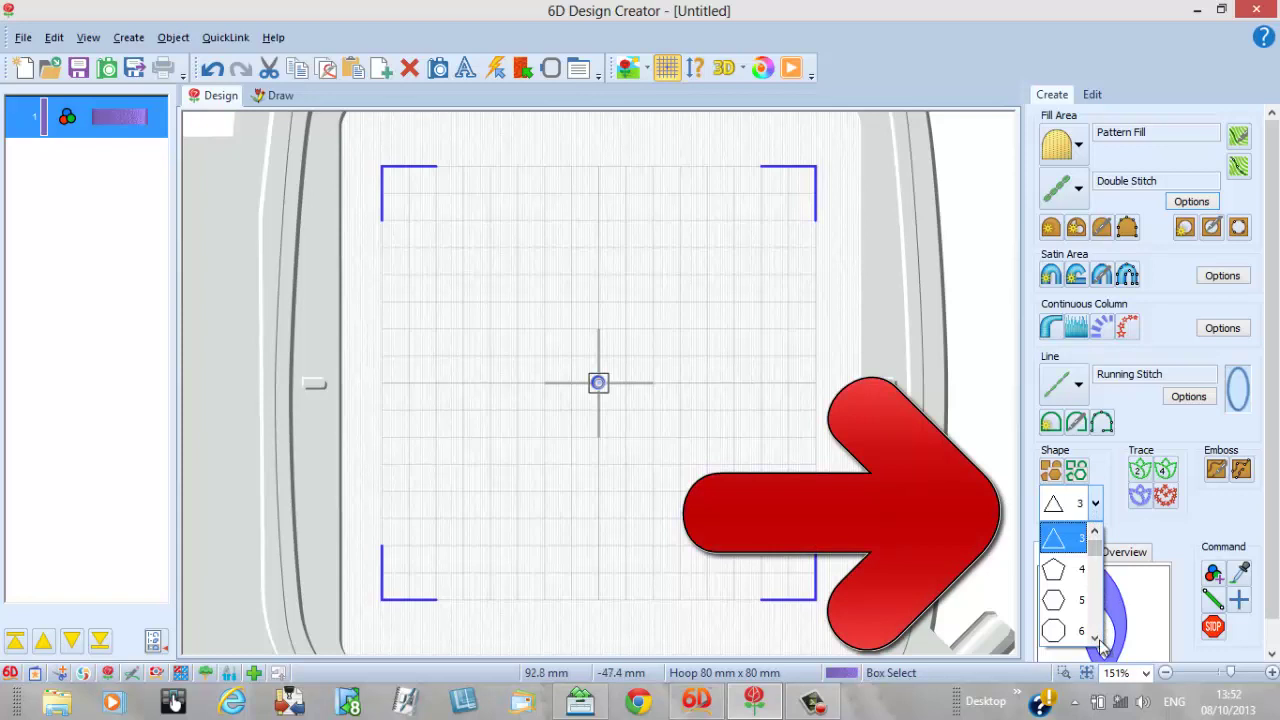
left_click(1095, 638)
left_click_drag(1095, 638, 1100, 645)
left_click(1068, 602)
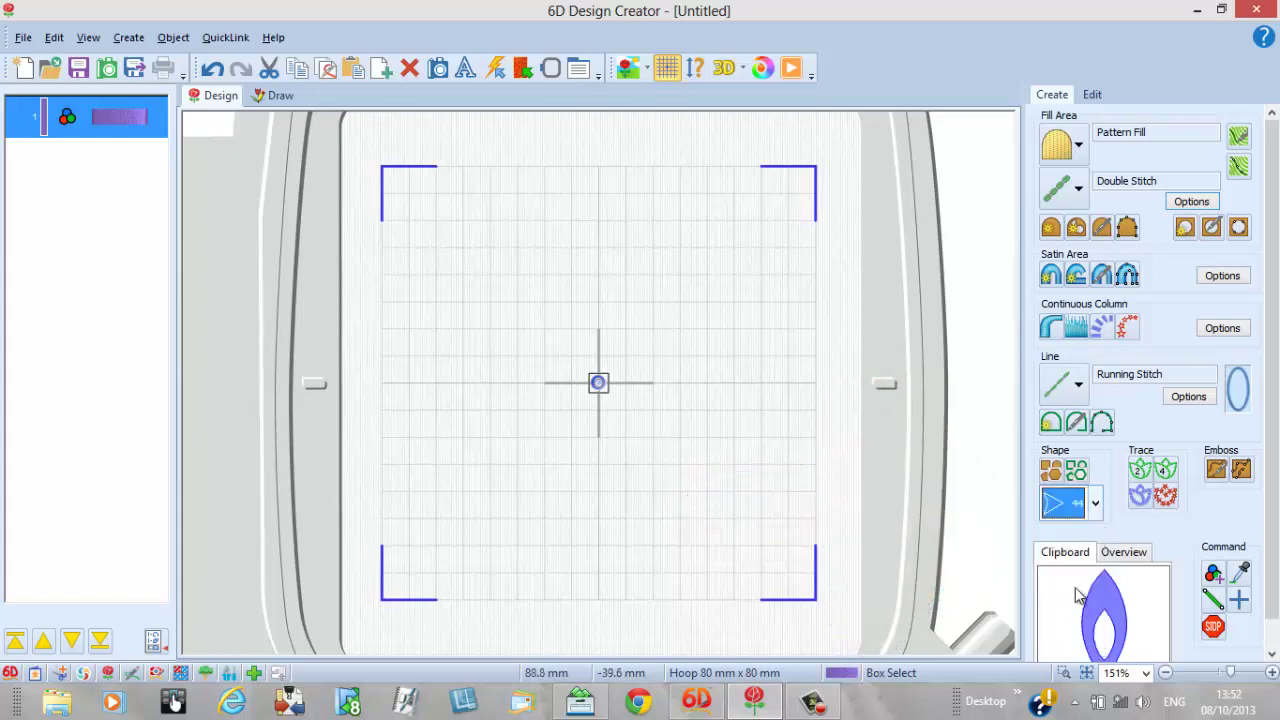
left_click(1062, 500)
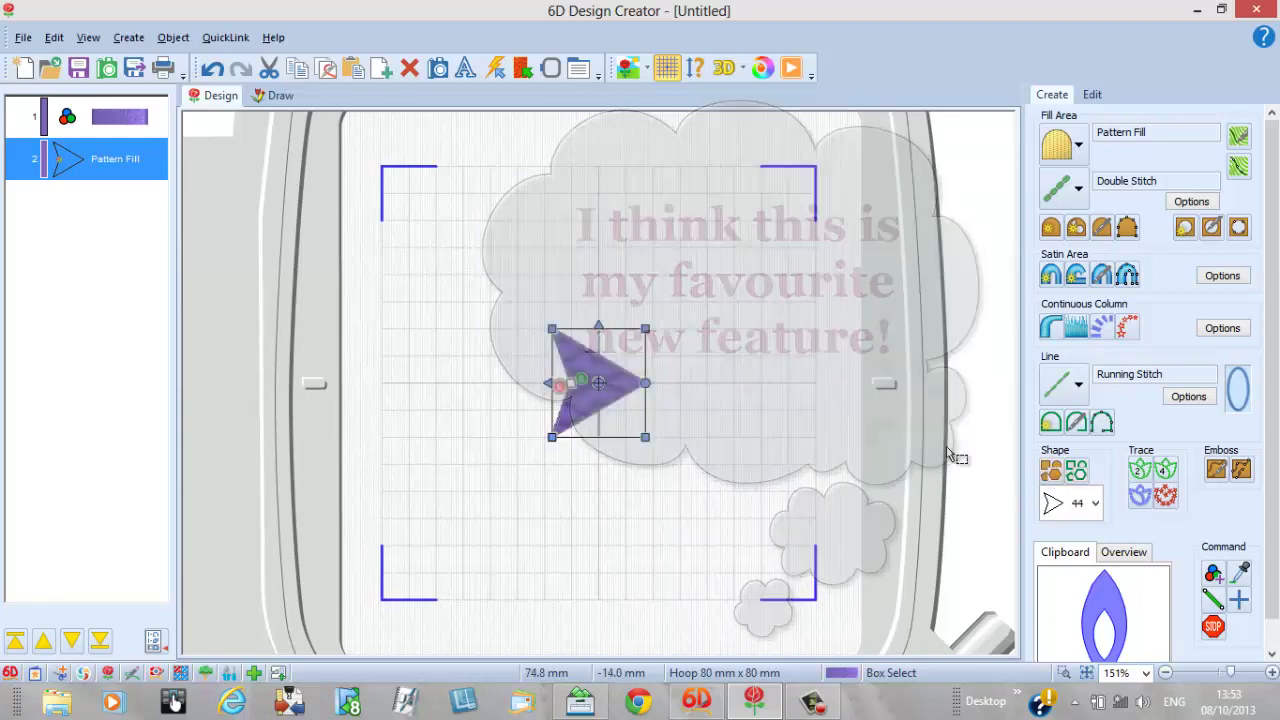
Examine the arrowhead's fill area properties, including its pattern and border, without changing them.
left_click(588, 368)
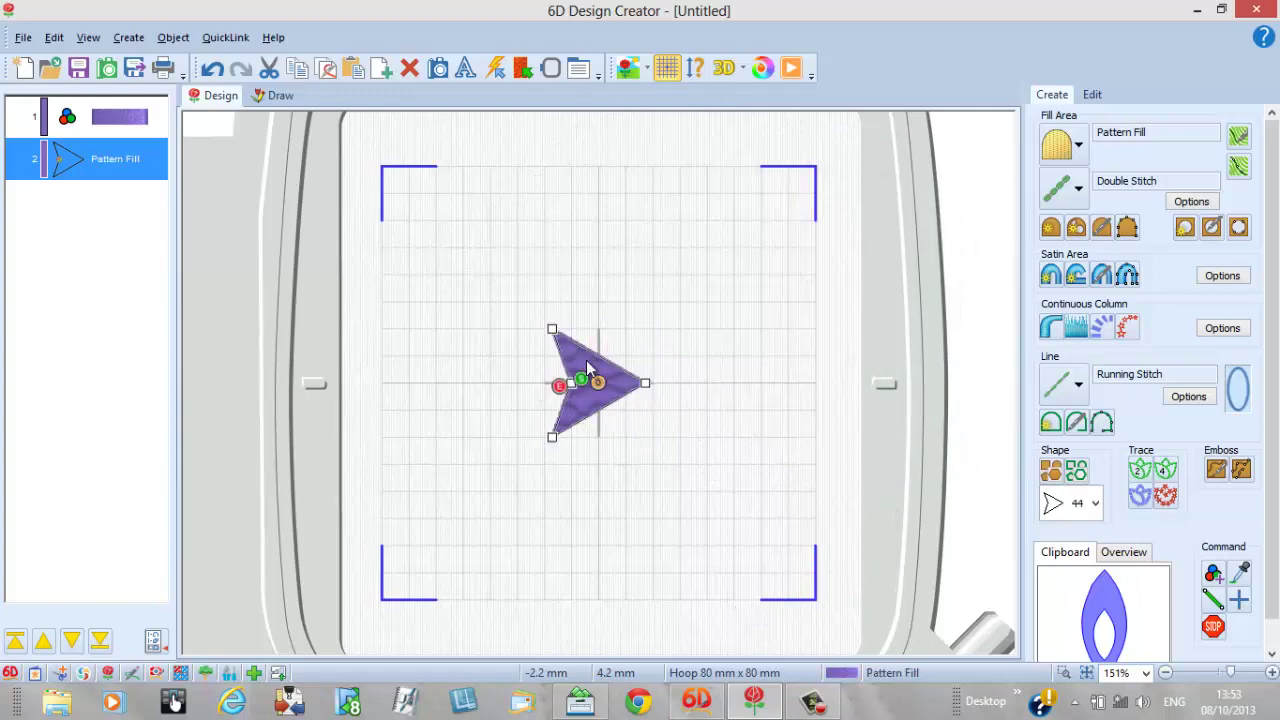
right_click(123, 164)
left_click(180, 408)
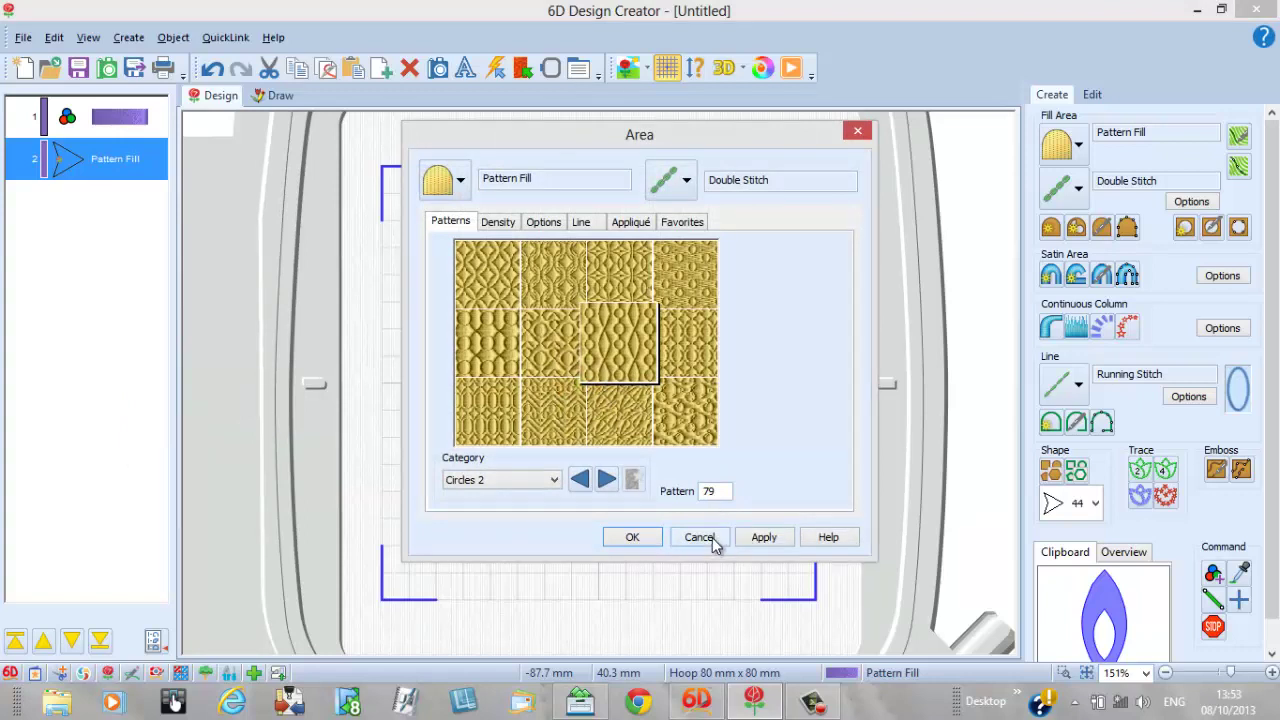
left_click(714, 545)
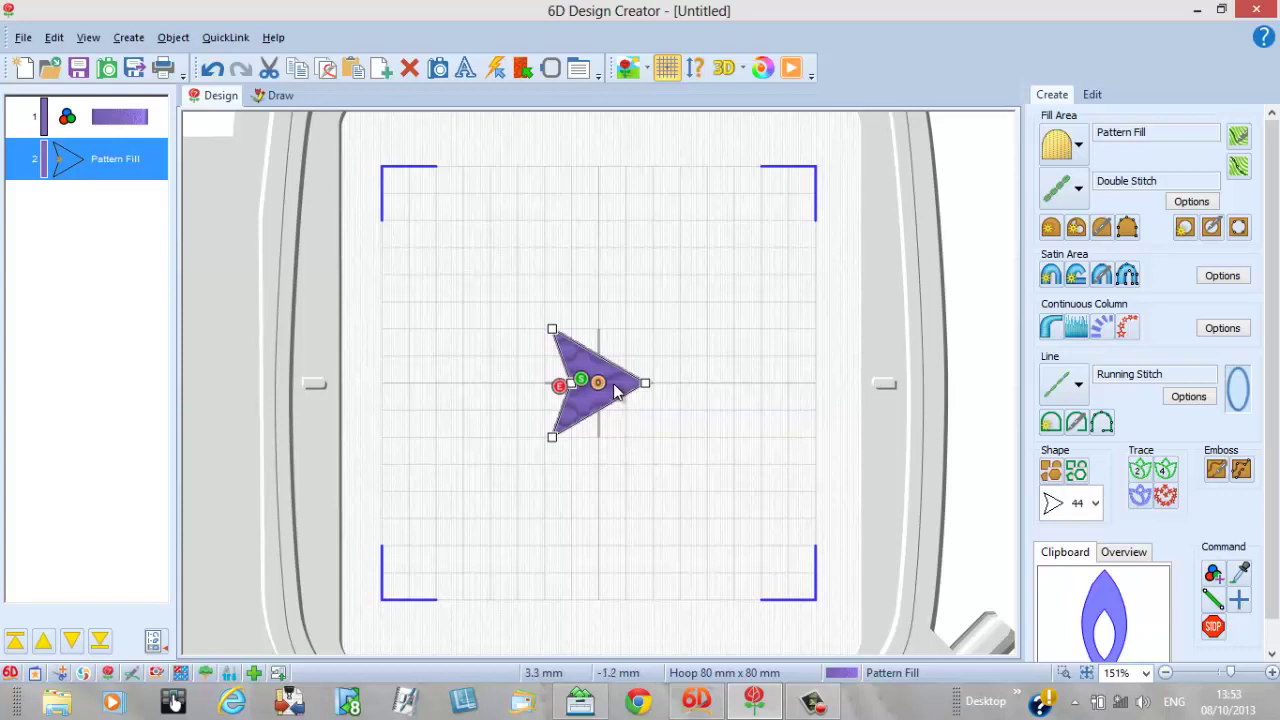
Box-select the arrowhead and resize it to about 25 mm wide by 35 mm high.
left_click(1092, 96)
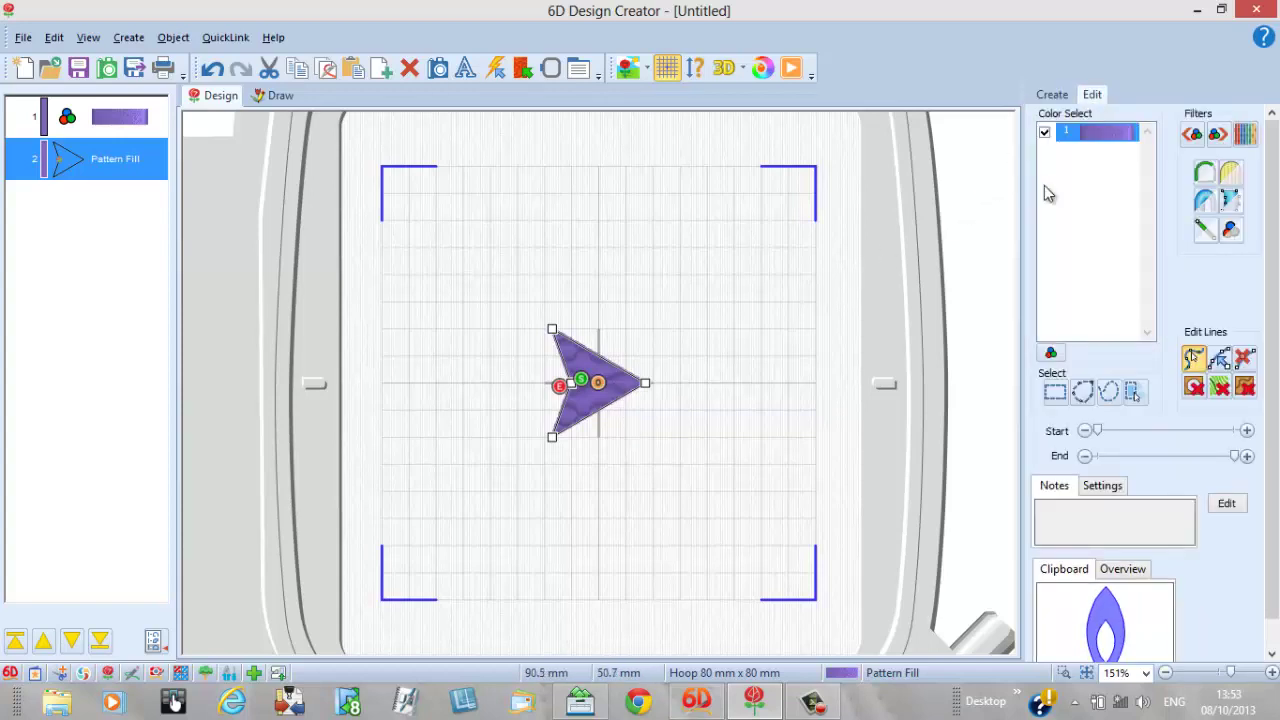
left_click(1055, 392)
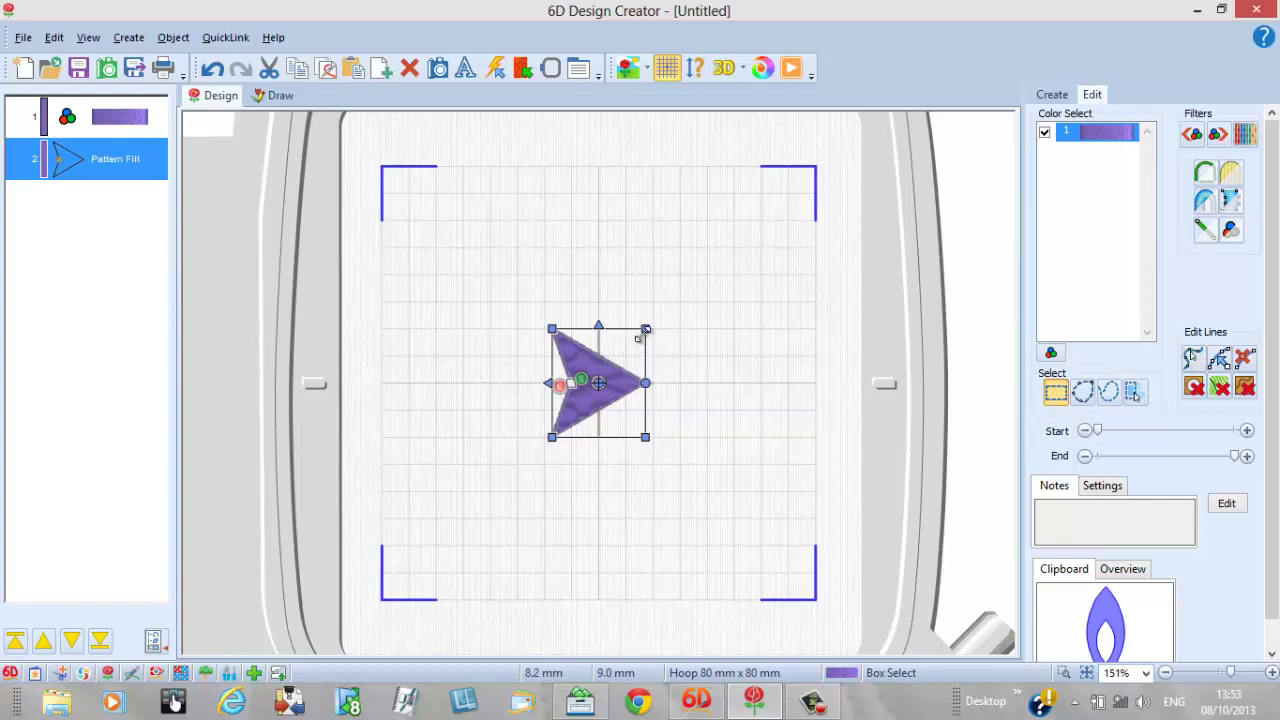
left_click_drag(645, 330, 603, 381)
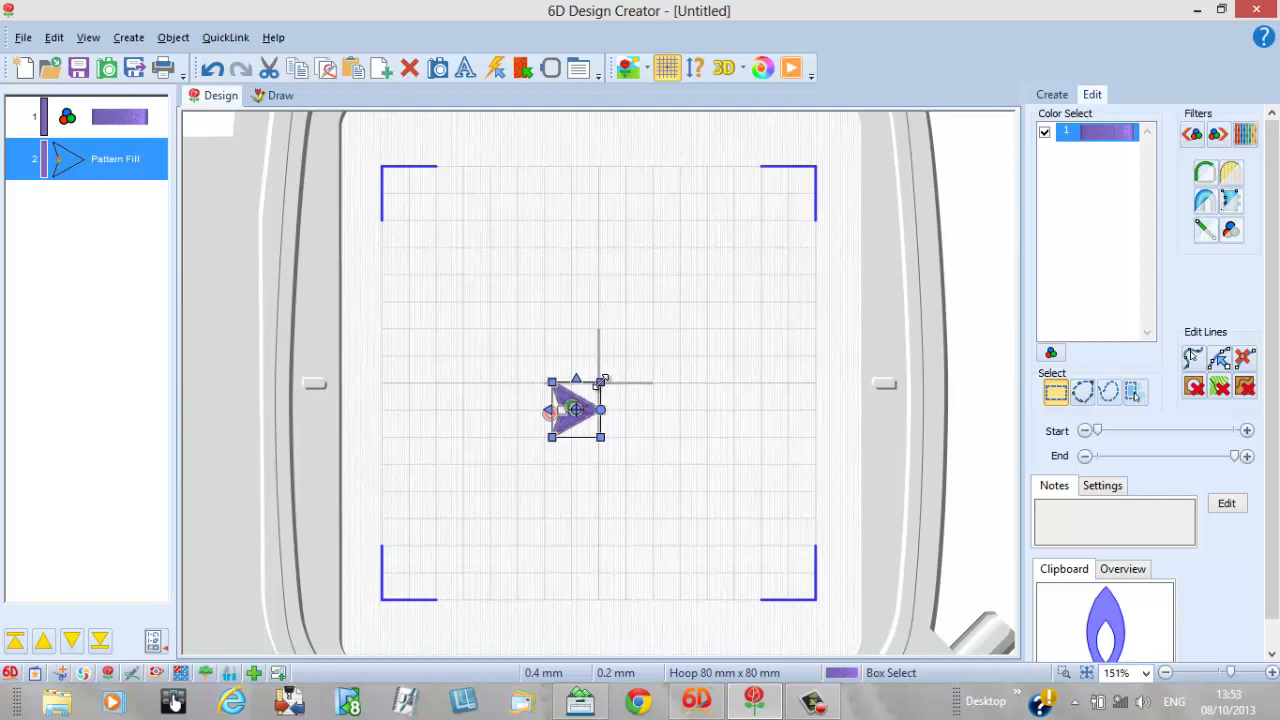
left_click_drag(602, 381, 743, 192)
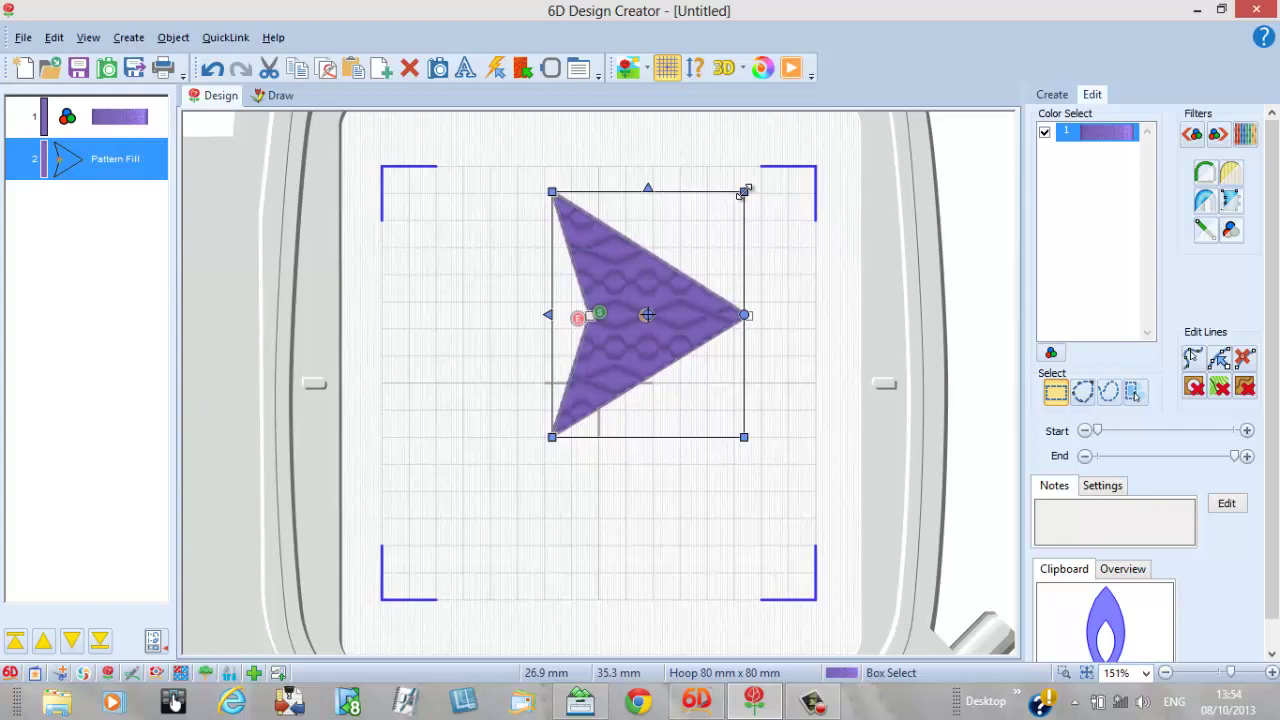
left_click_drag(743, 193, 735, 193)
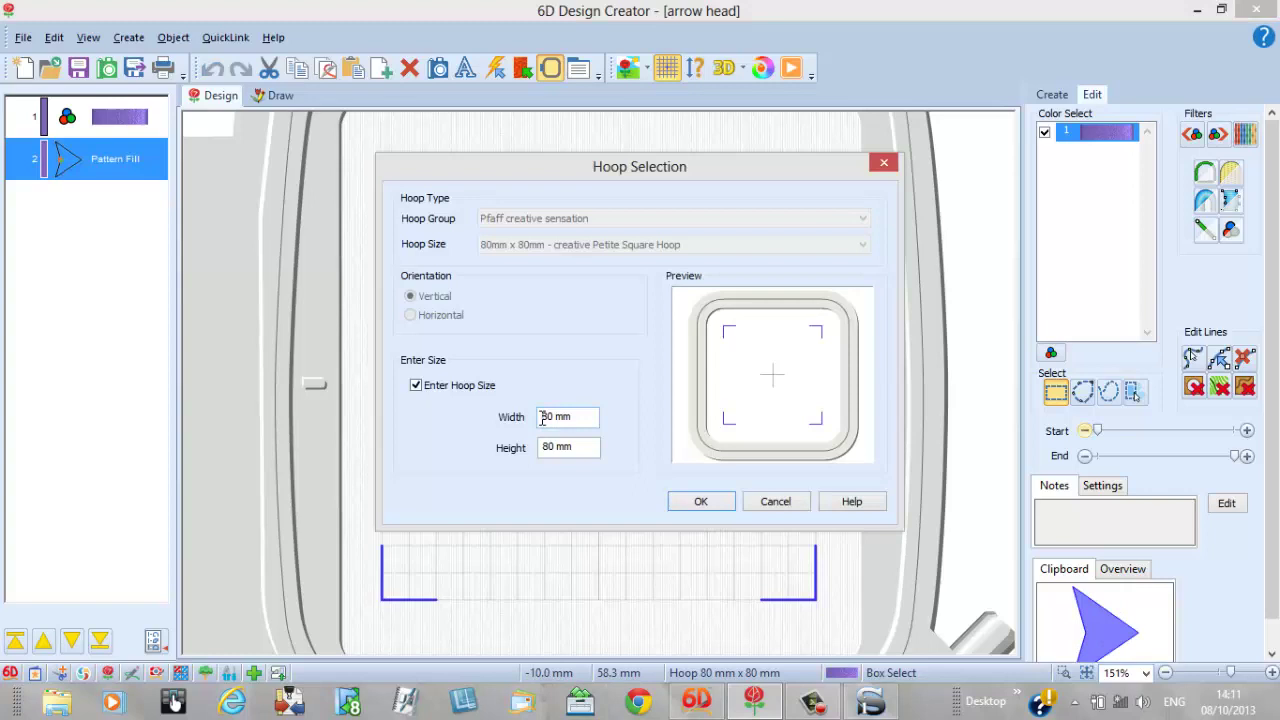
Set a custom hoop size of 25 mm wide by 35 mm high and centre the arrowhead inside it.
double_click(550, 417)
type("25")
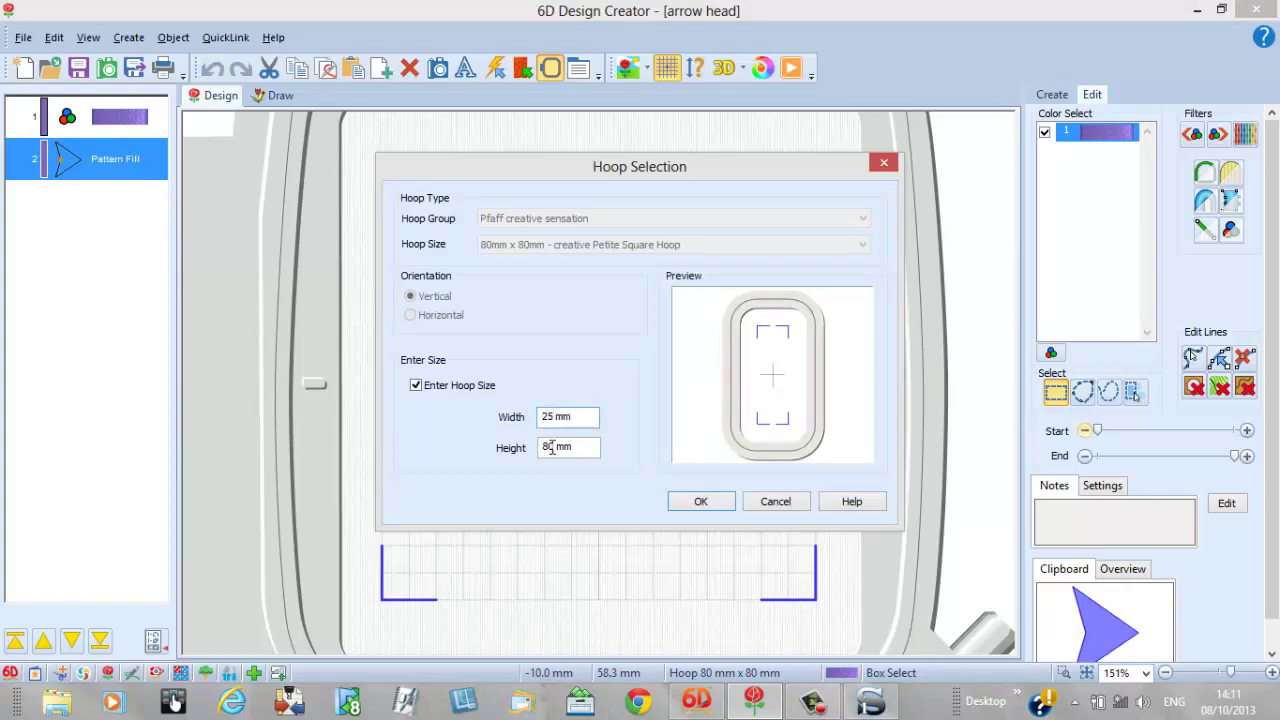
double_click(541, 447)
type("35")
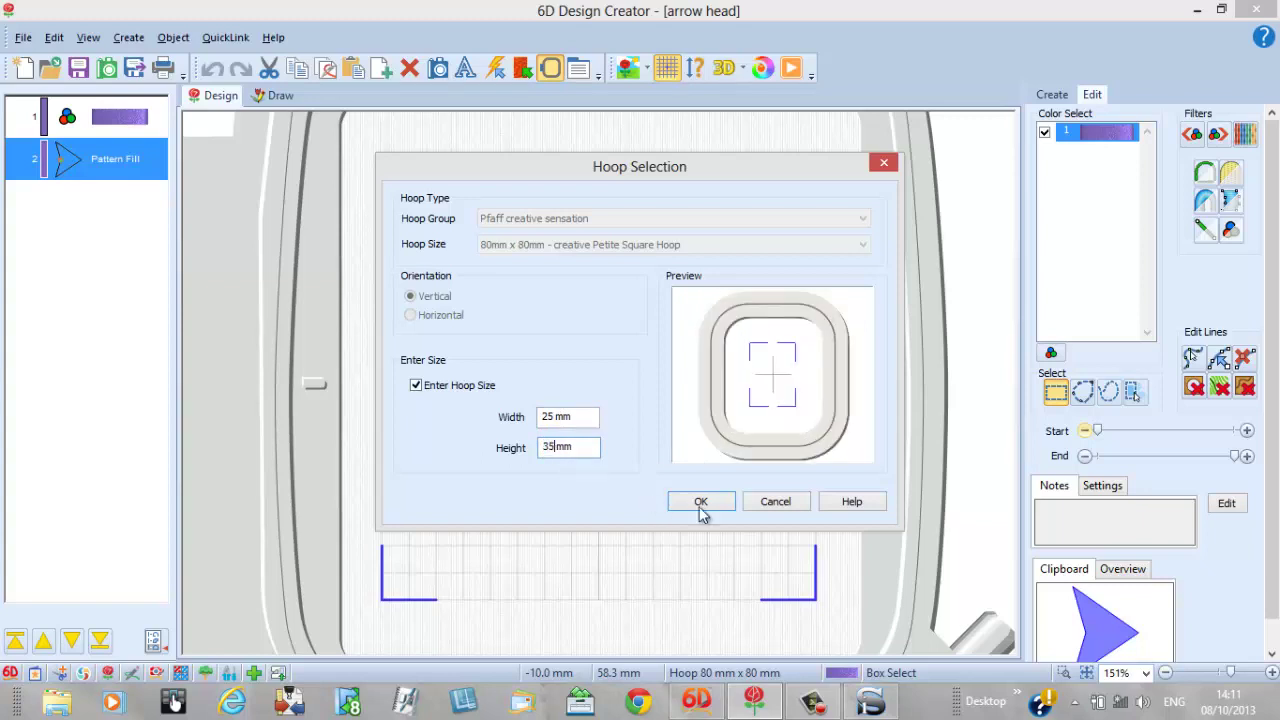
left_click(702, 501)
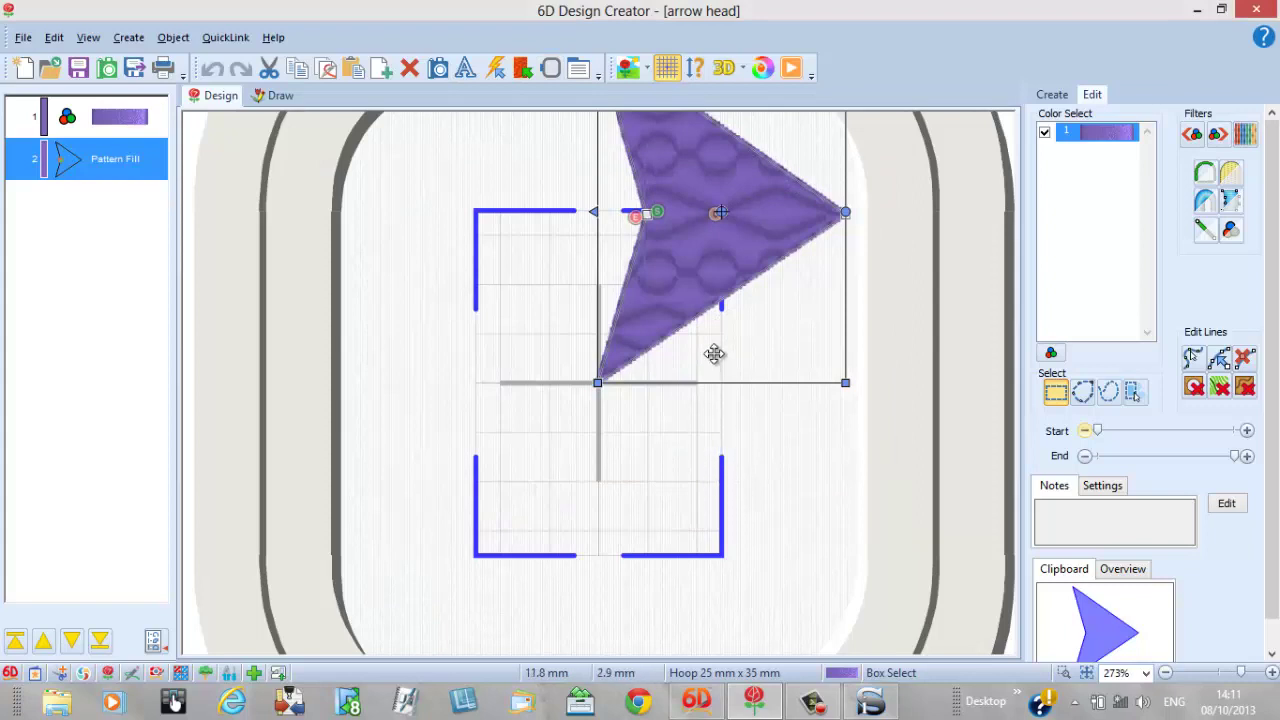
left_click_drag(714, 354, 590, 525)
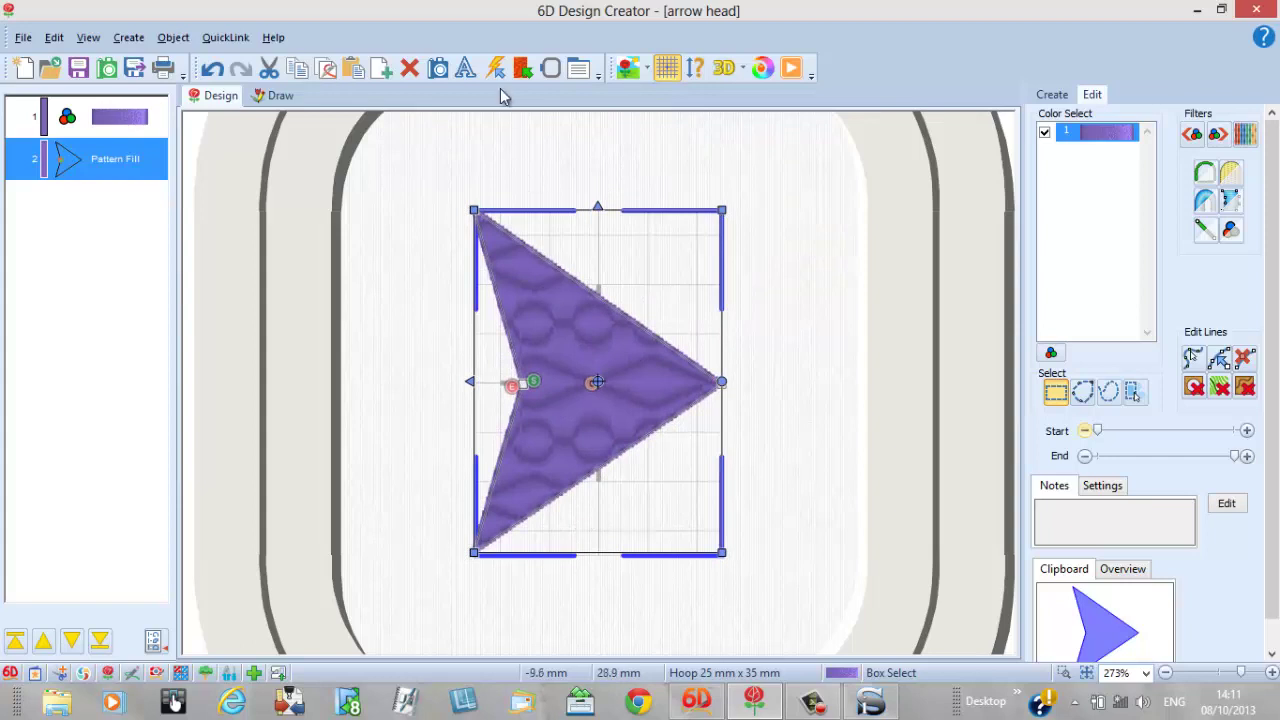
Change the hoop to the Pfaff creative sensation 80mm x 80mm creative Petite Square Hoop with vertical orientation, without a custom size.
left_click(550, 68)
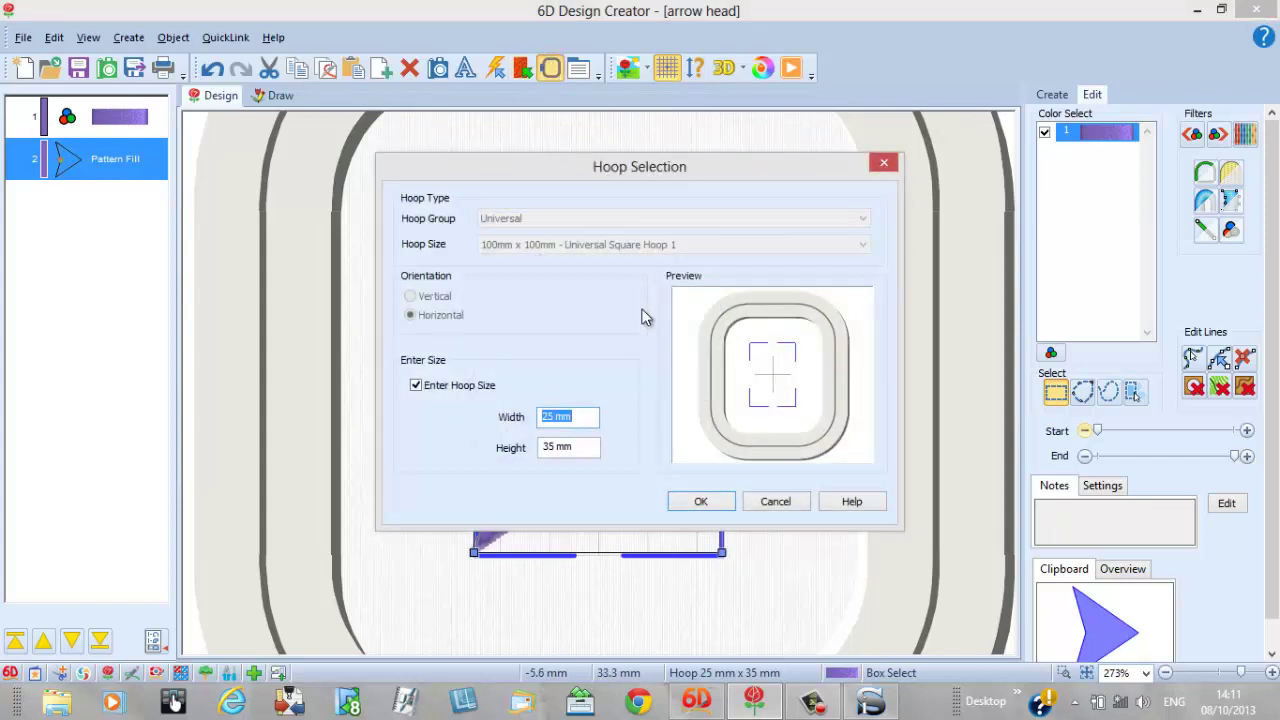
left_click(416, 385)
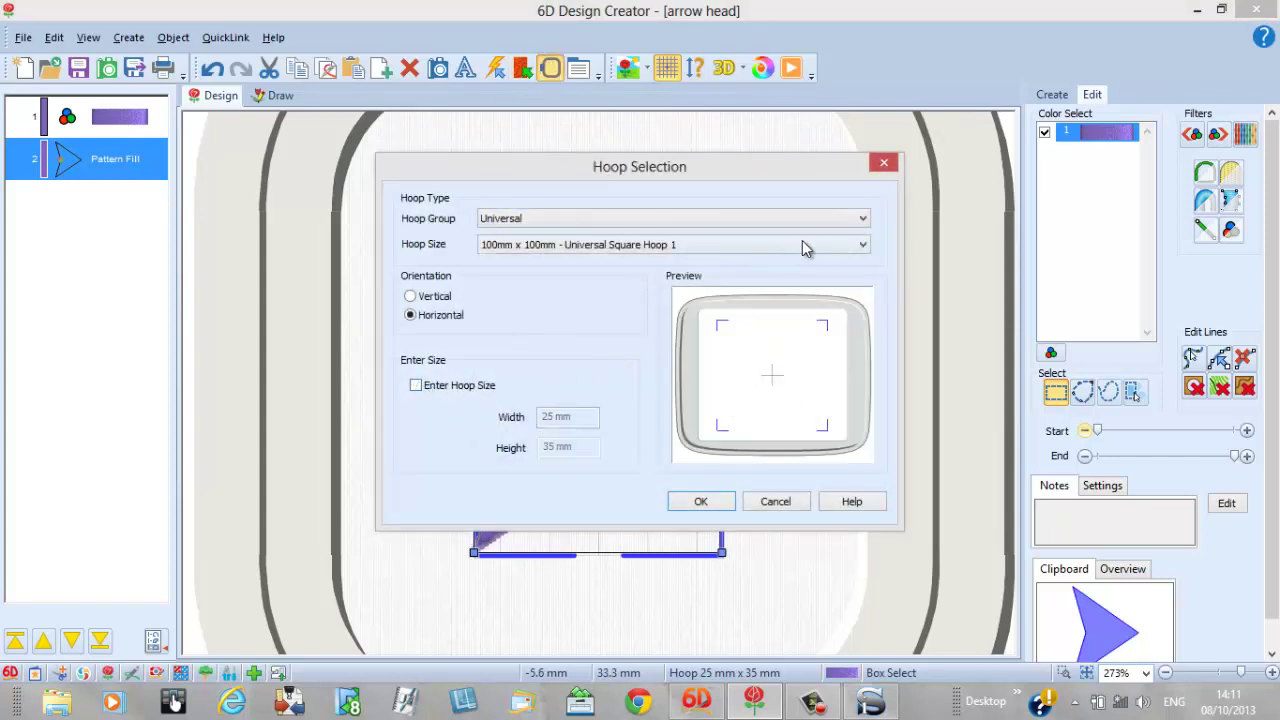
left_click(861, 219)
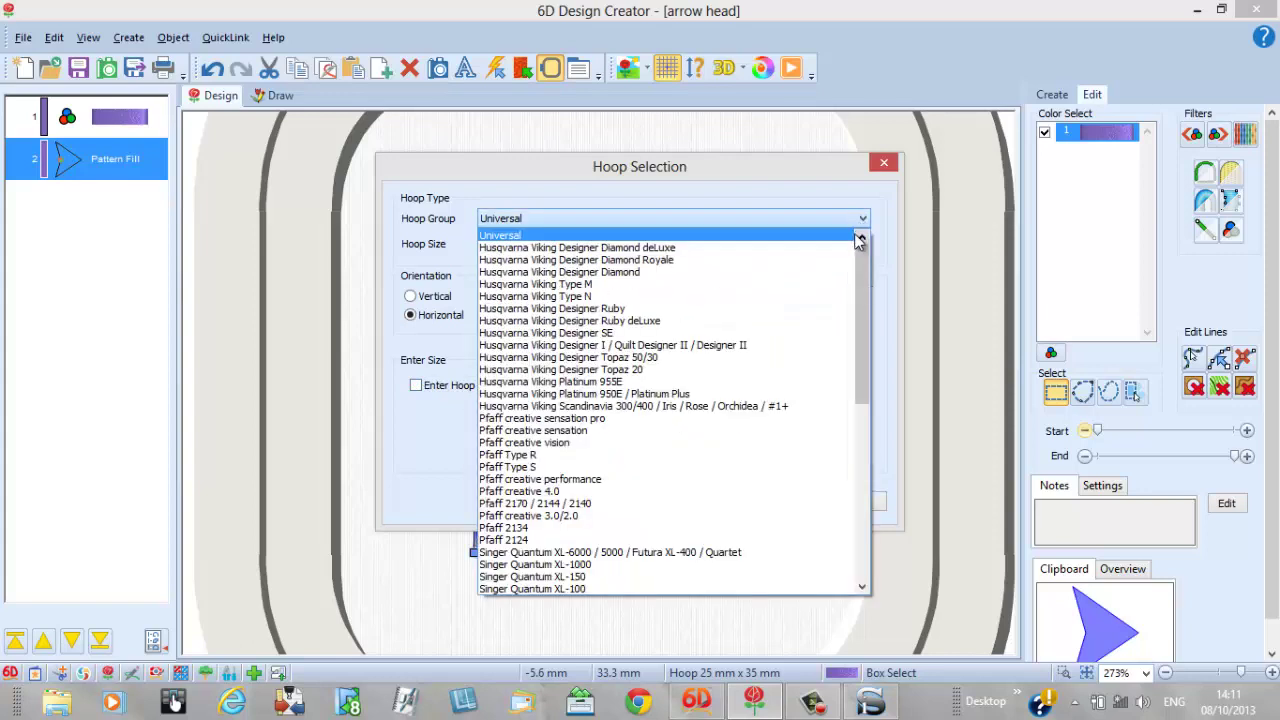
left_click(789, 430)
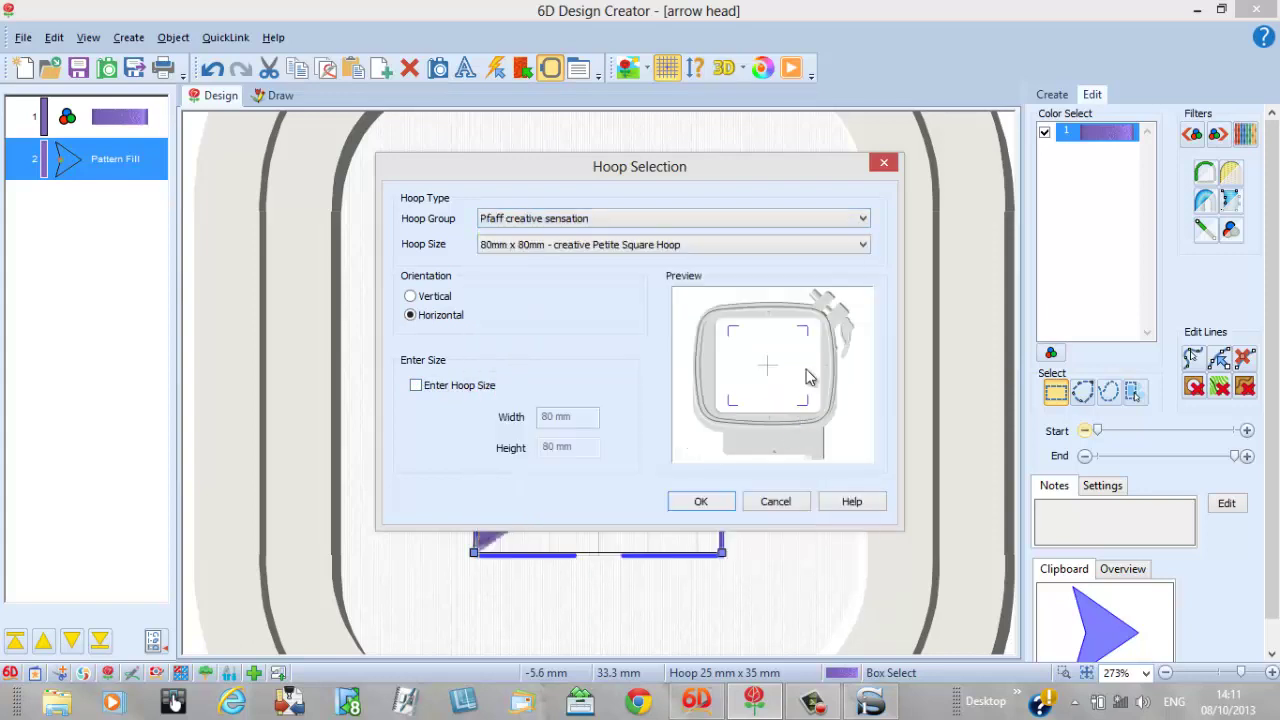
left_click(862, 246)
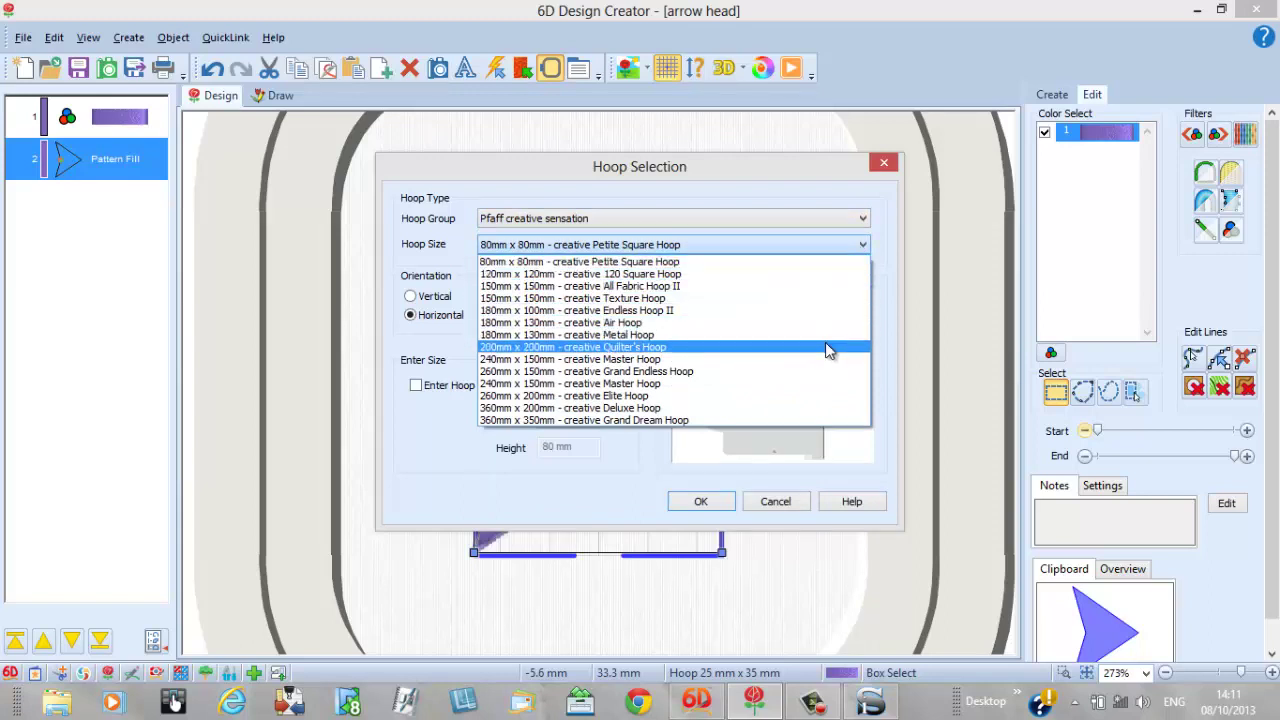
left_click(814, 262)
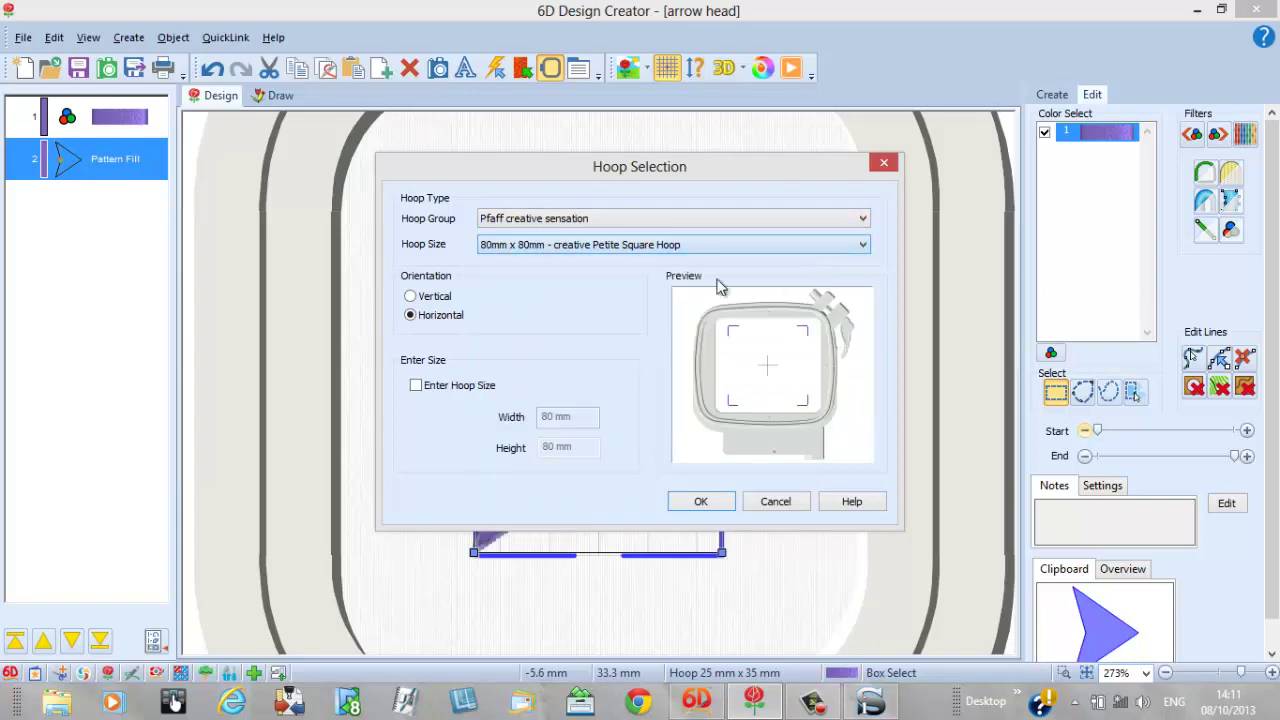
left_click(411, 297)
left_click(721, 501)
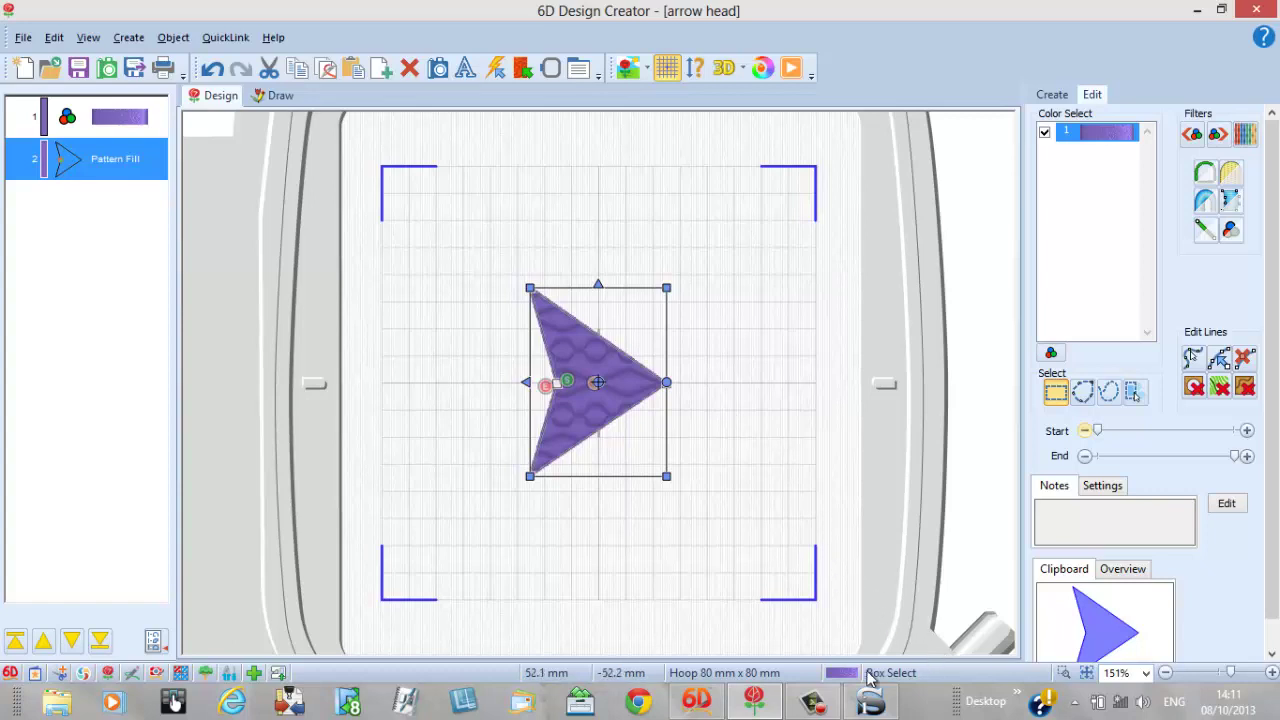
Switch to 6D Embroidery Extra and choose the Pfaff creative sensation hoop group, opening its hoop sizes.
left_click(812, 702)
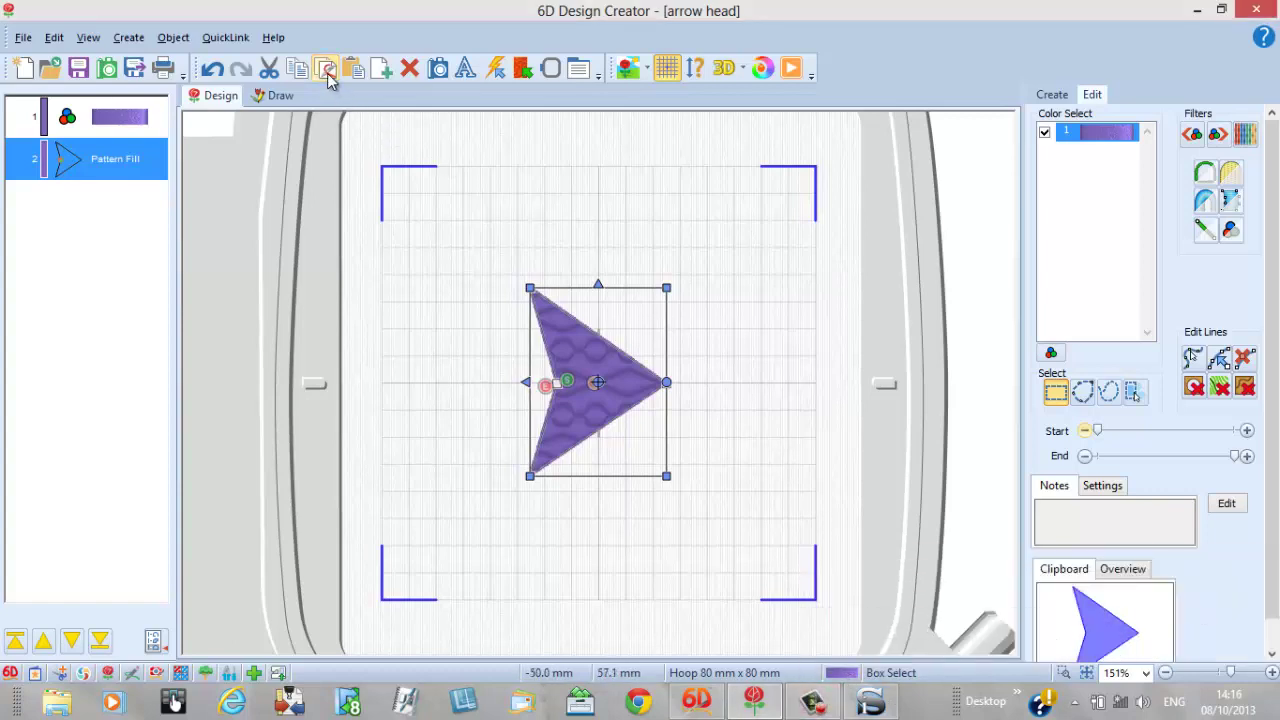
left_click(10, 676)
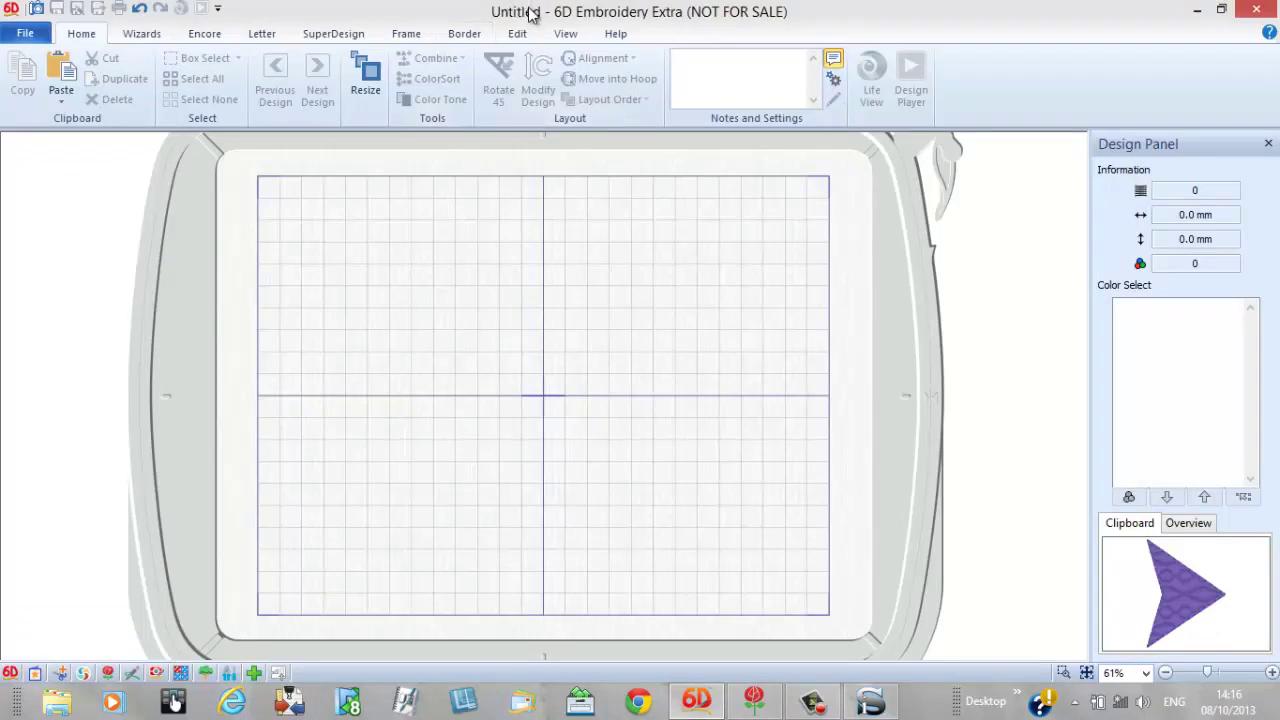
left_click(566, 34)
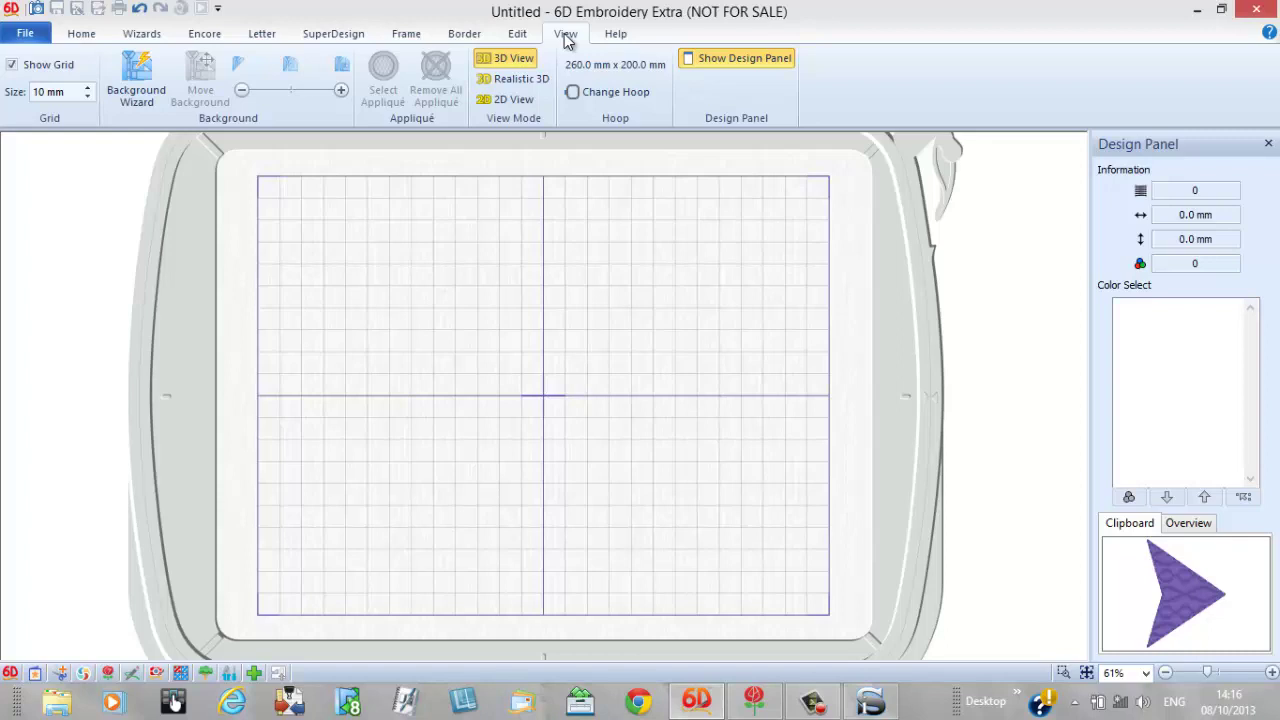
left_click(578, 91)
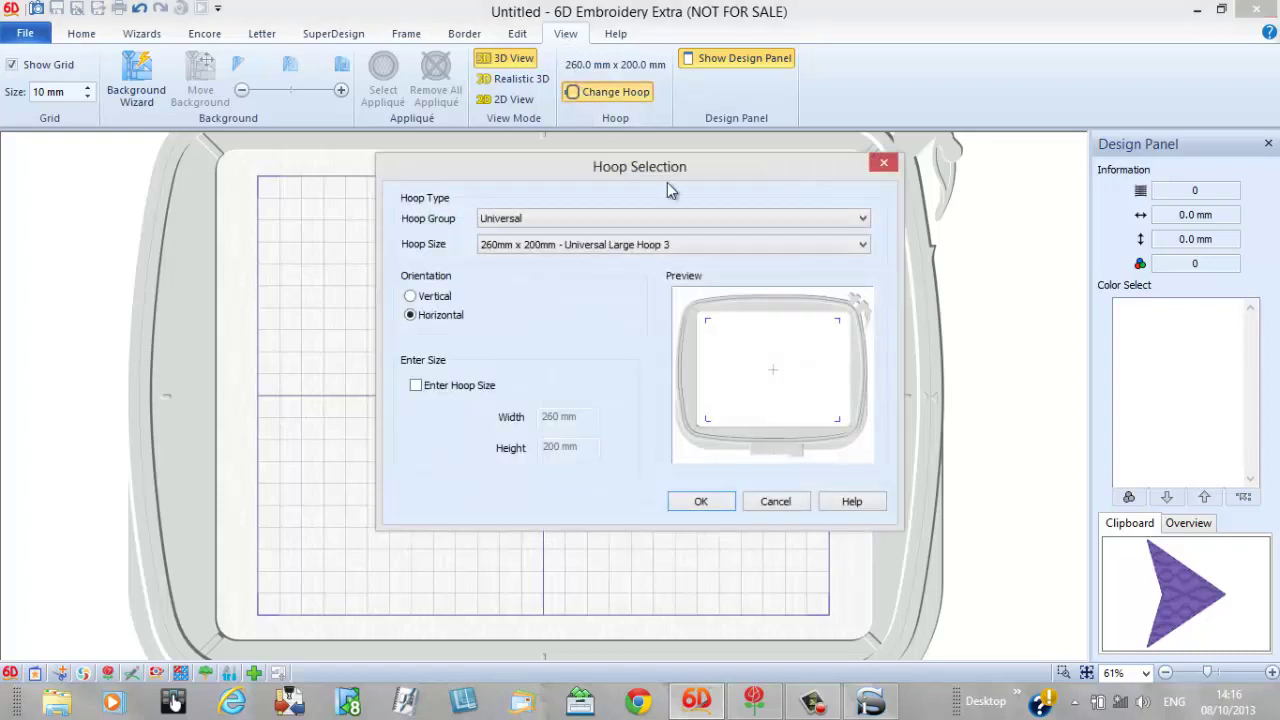
left_click(857, 221)
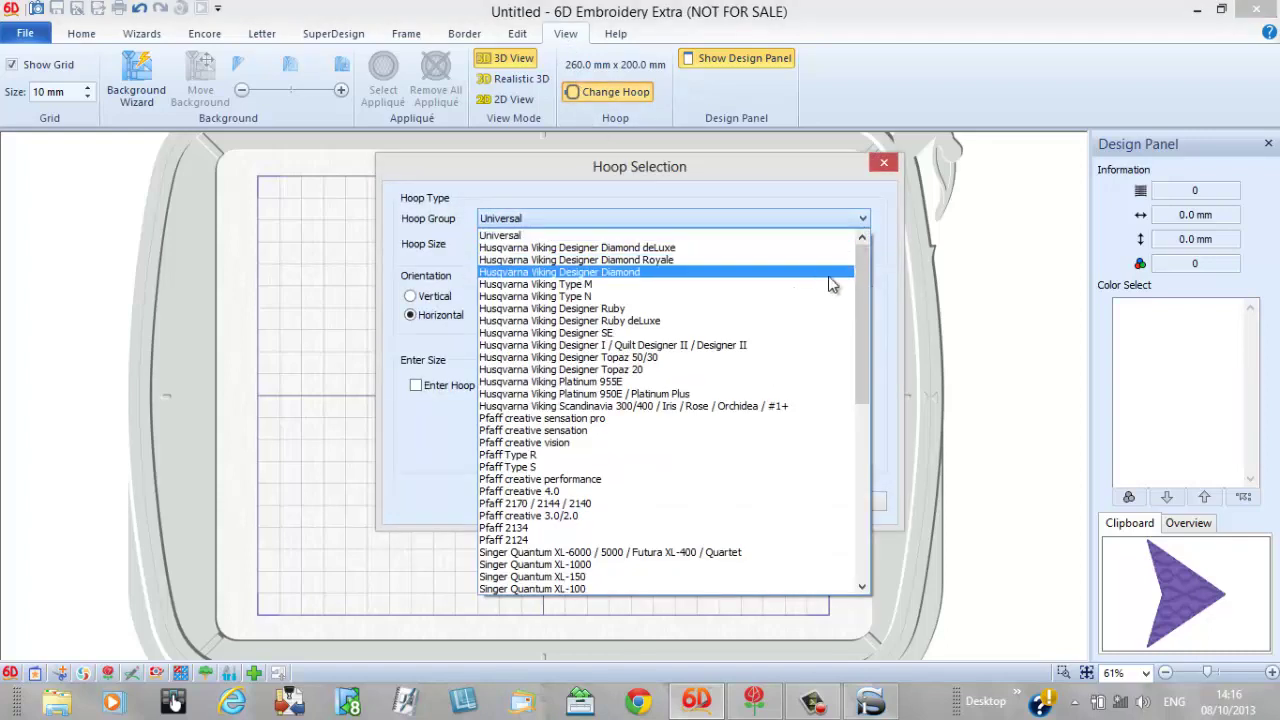
left_click(781, 432)
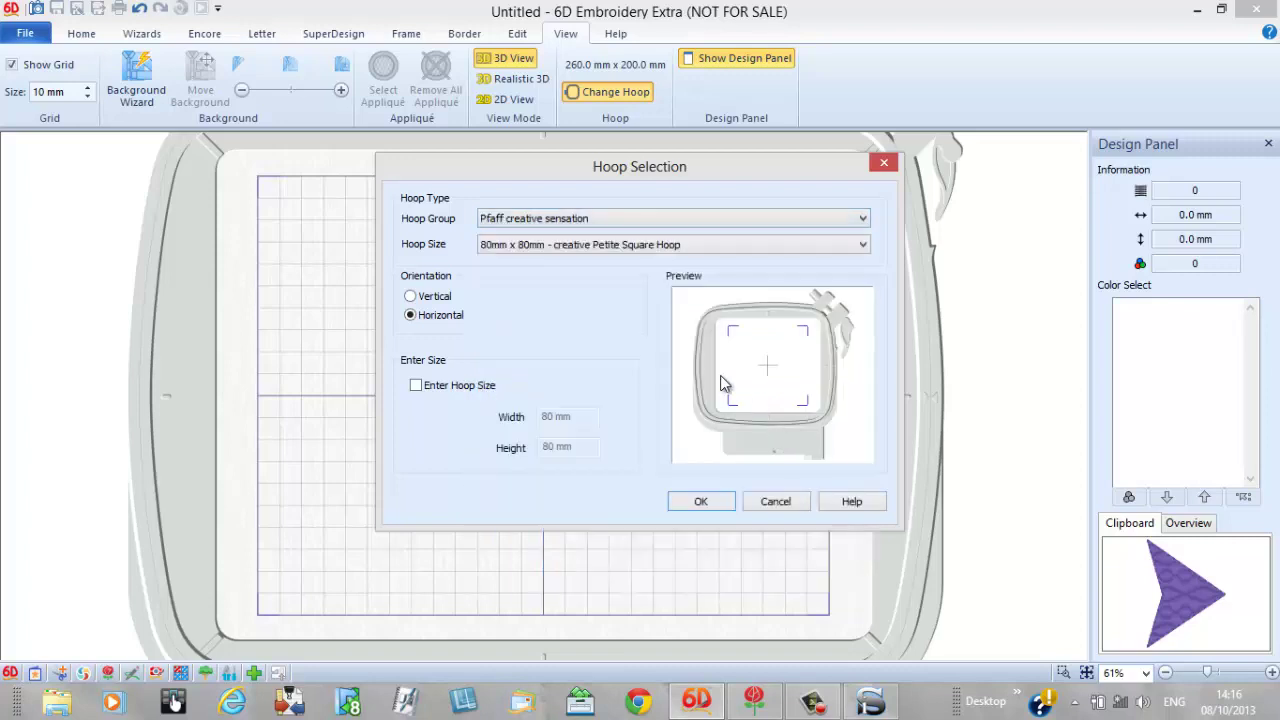
left_click(860, 245)
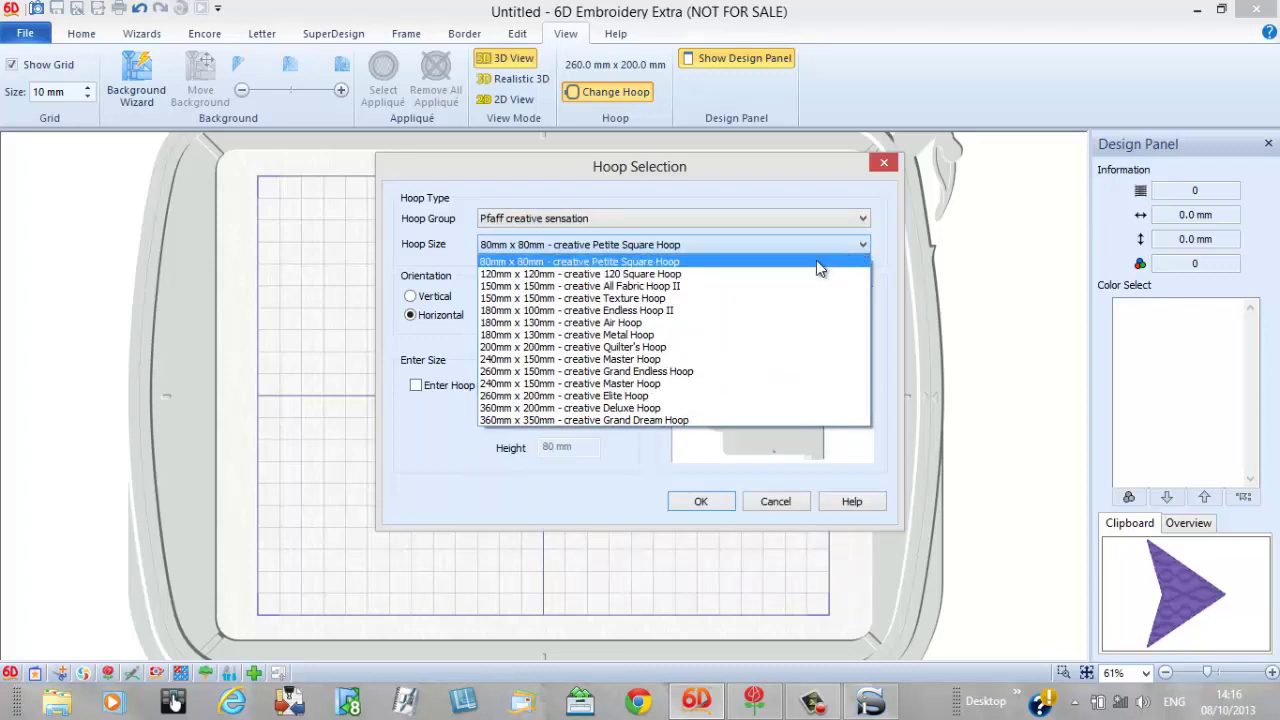
left_click(753, 347)
left_click(440, 297)
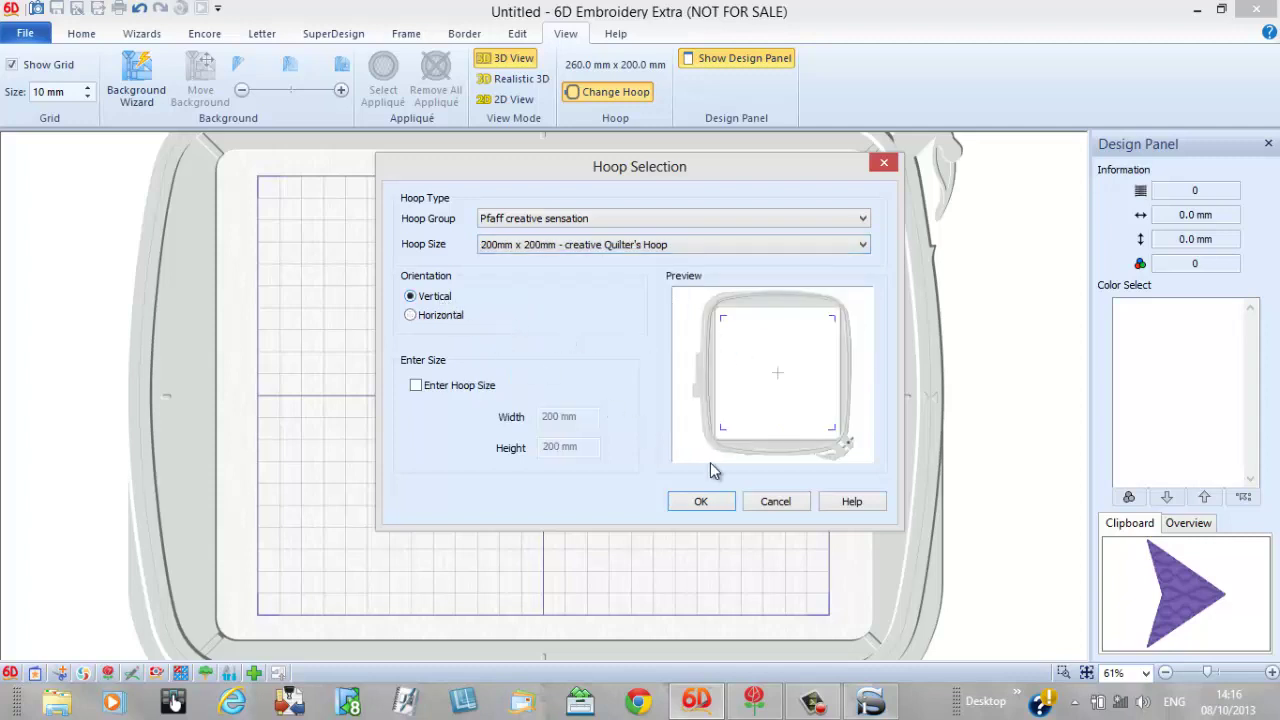
left_click(786, 508)
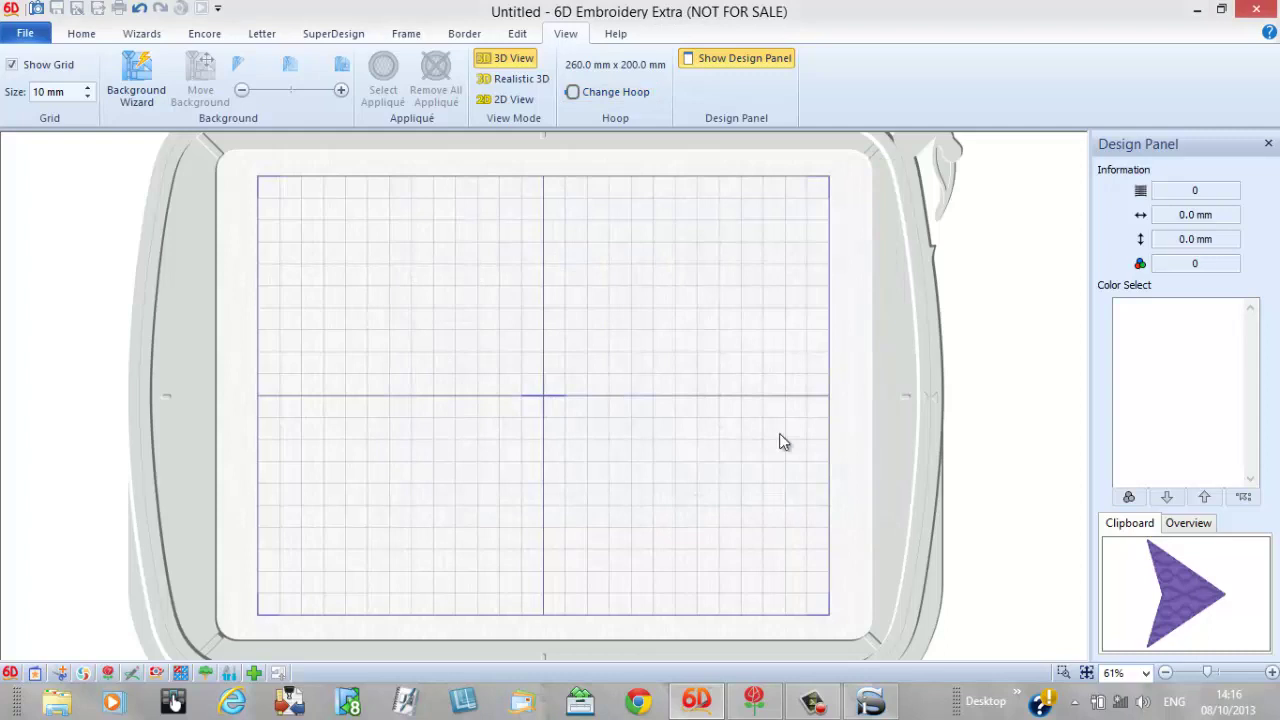
Change the hoop to the Pfaff creative sensation group's 200mm x 200mm creative Quilter's Hoop in vertical orientation.
left_click(612, 91)
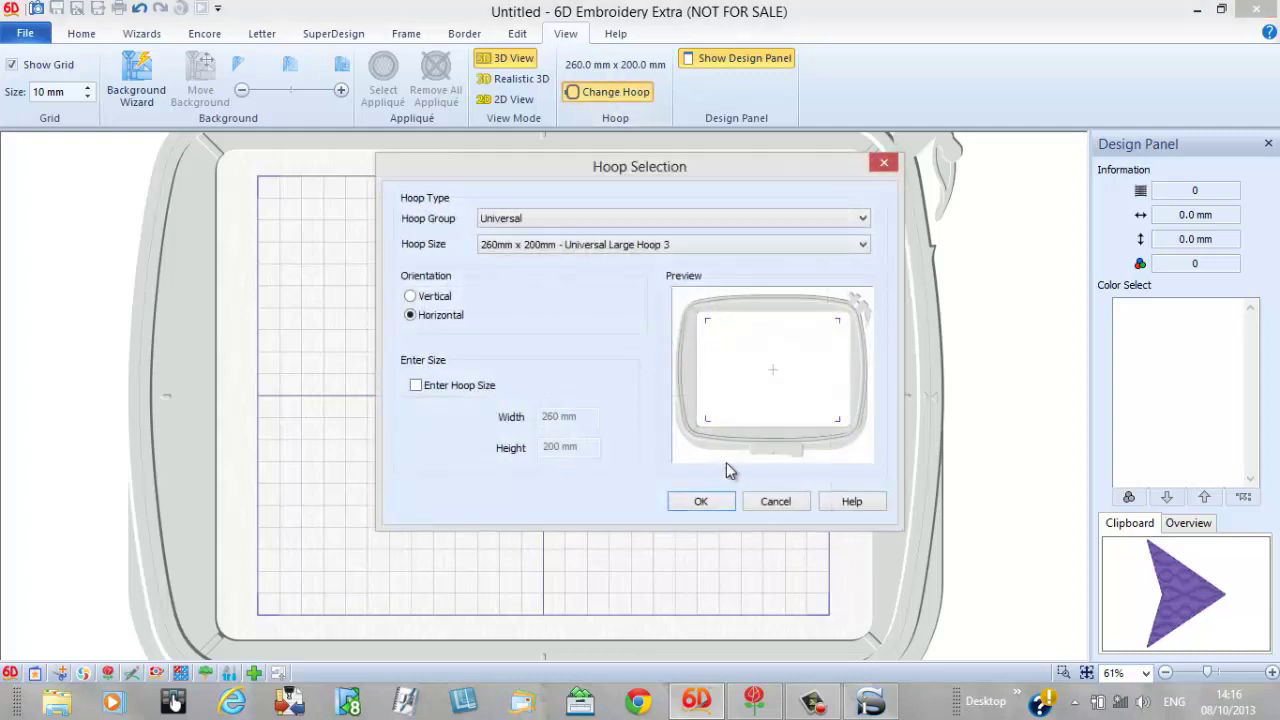
left_click(863, 218)
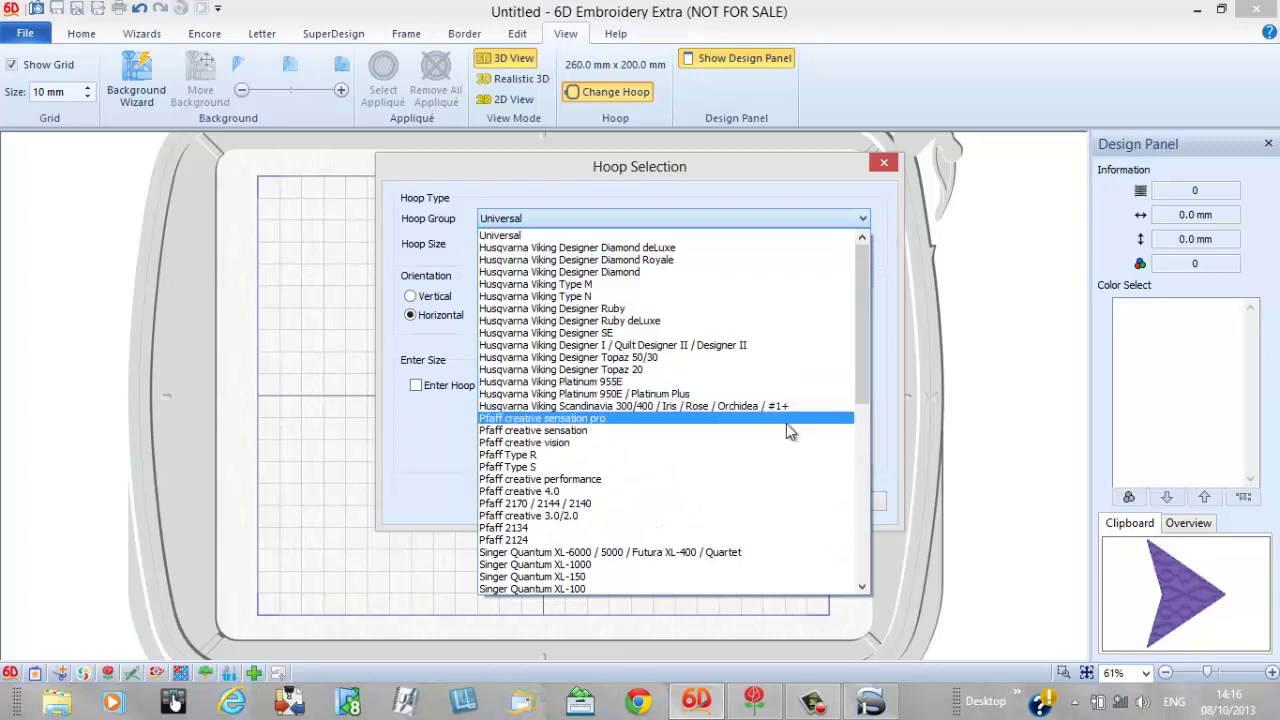
left_click(785, 432)
left_click(863, 245)
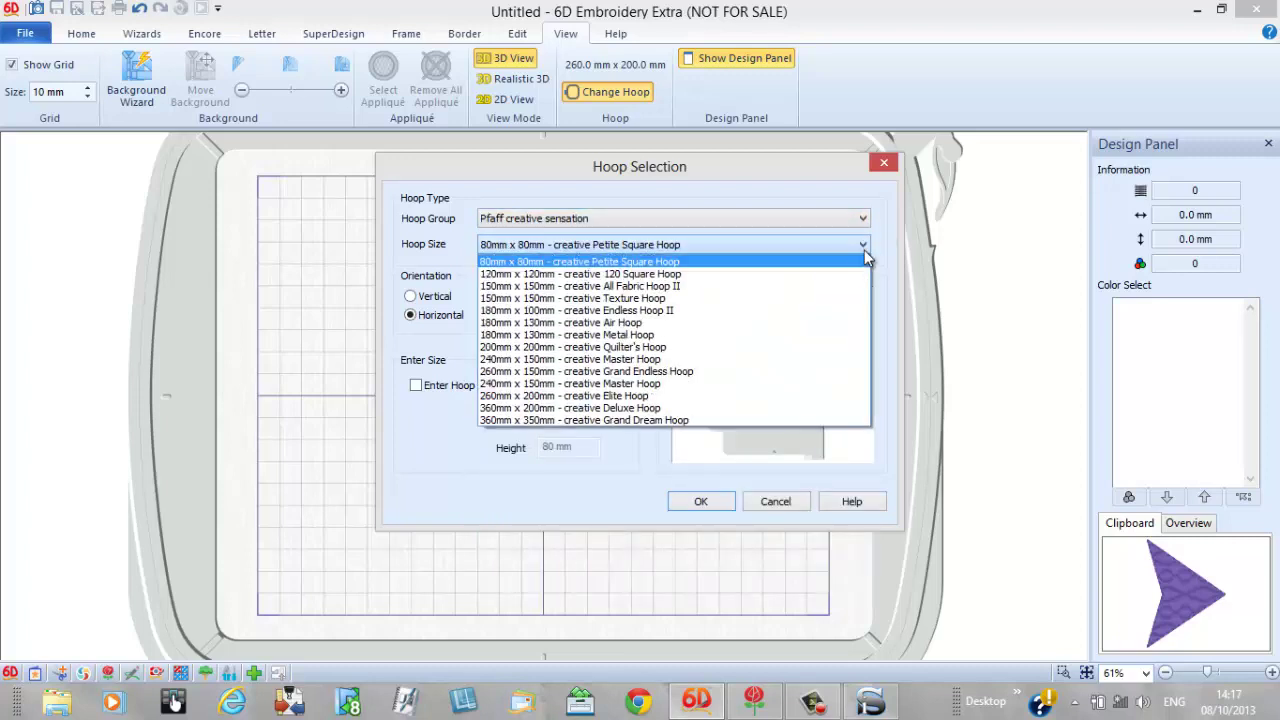
left_click(809, 347)
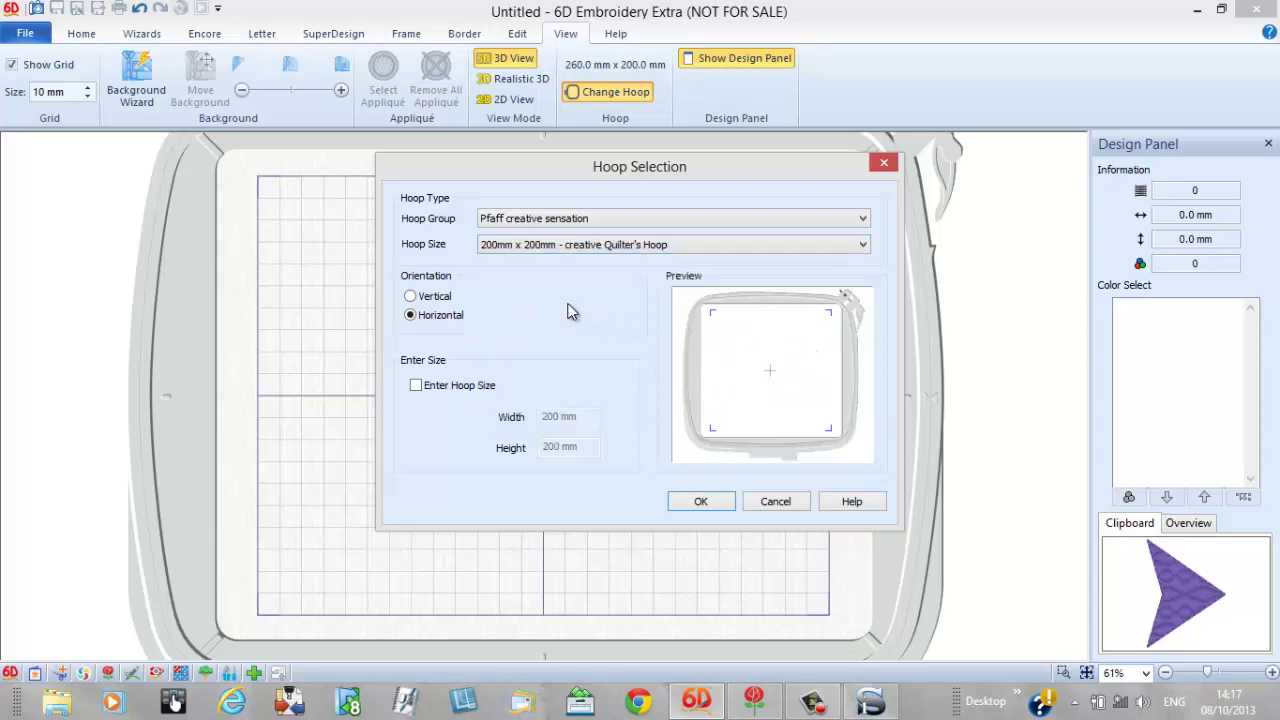
left_click(436, 297)
left_click(699, 503)
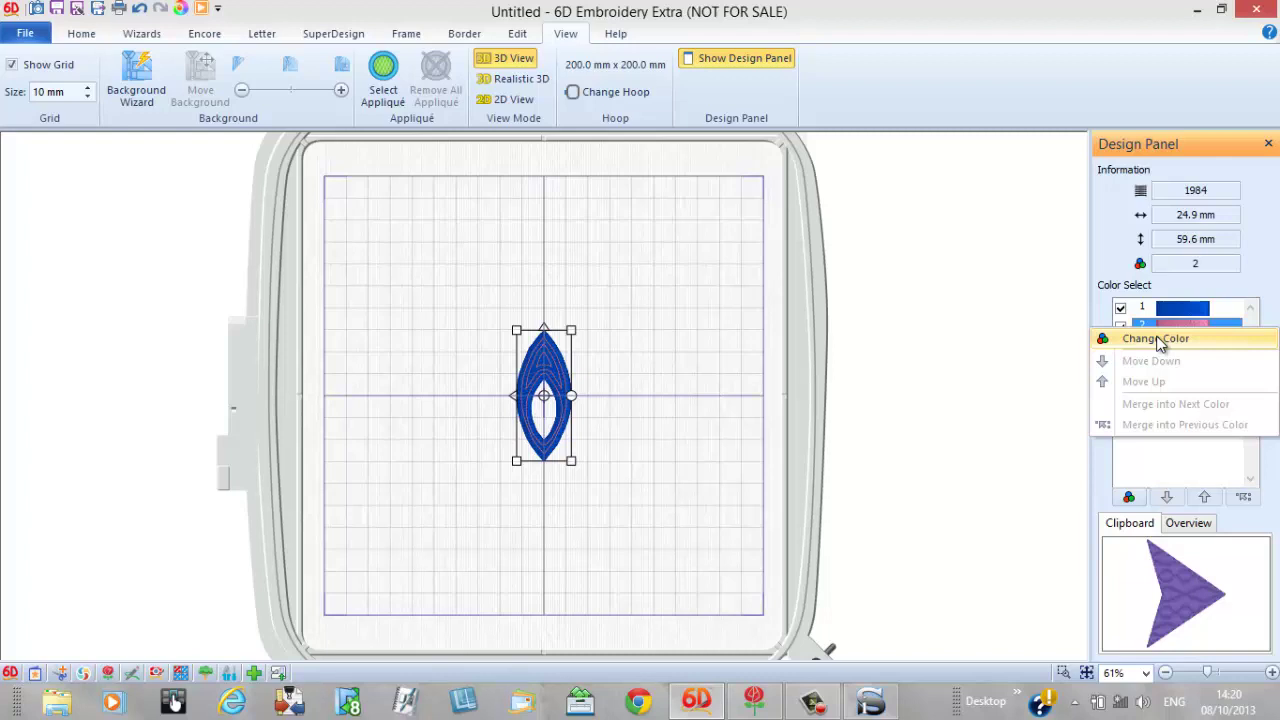
Change the design's second thread color to a blue metallic from Robison-Anton Metallic J 40, found among all thread ranges.
left_click(1125, 338)
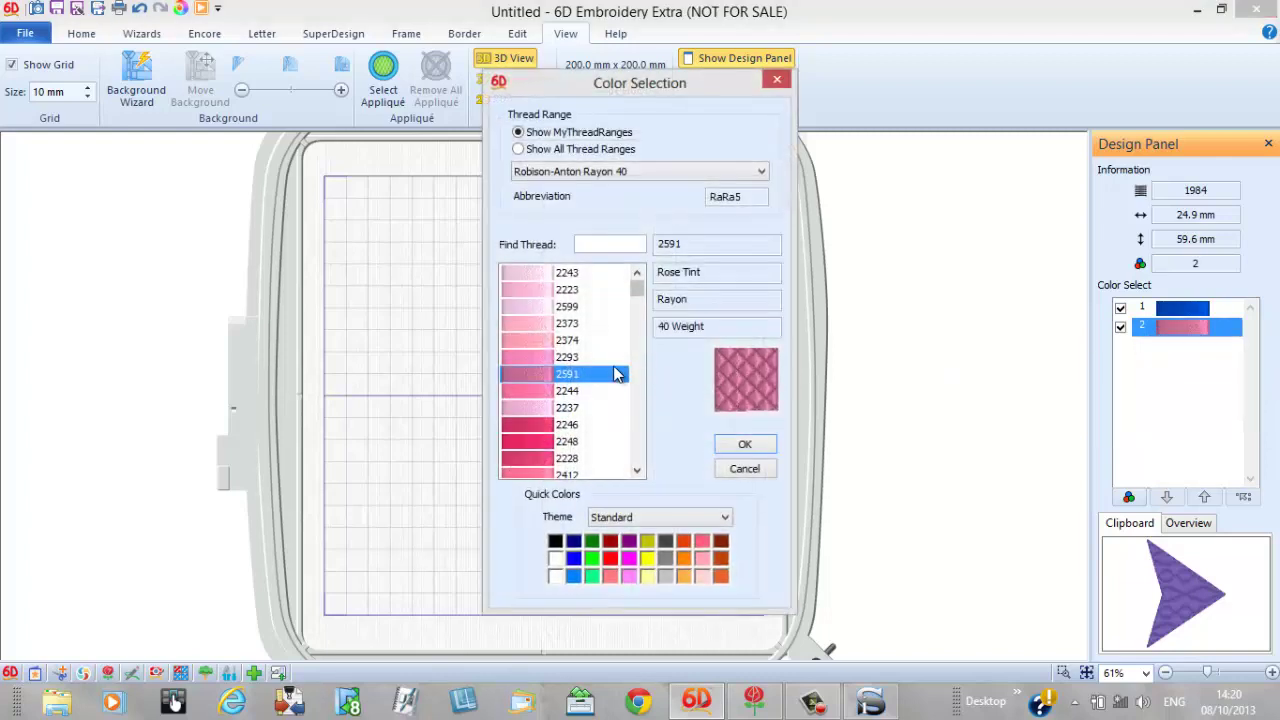
left_click(761, 174)
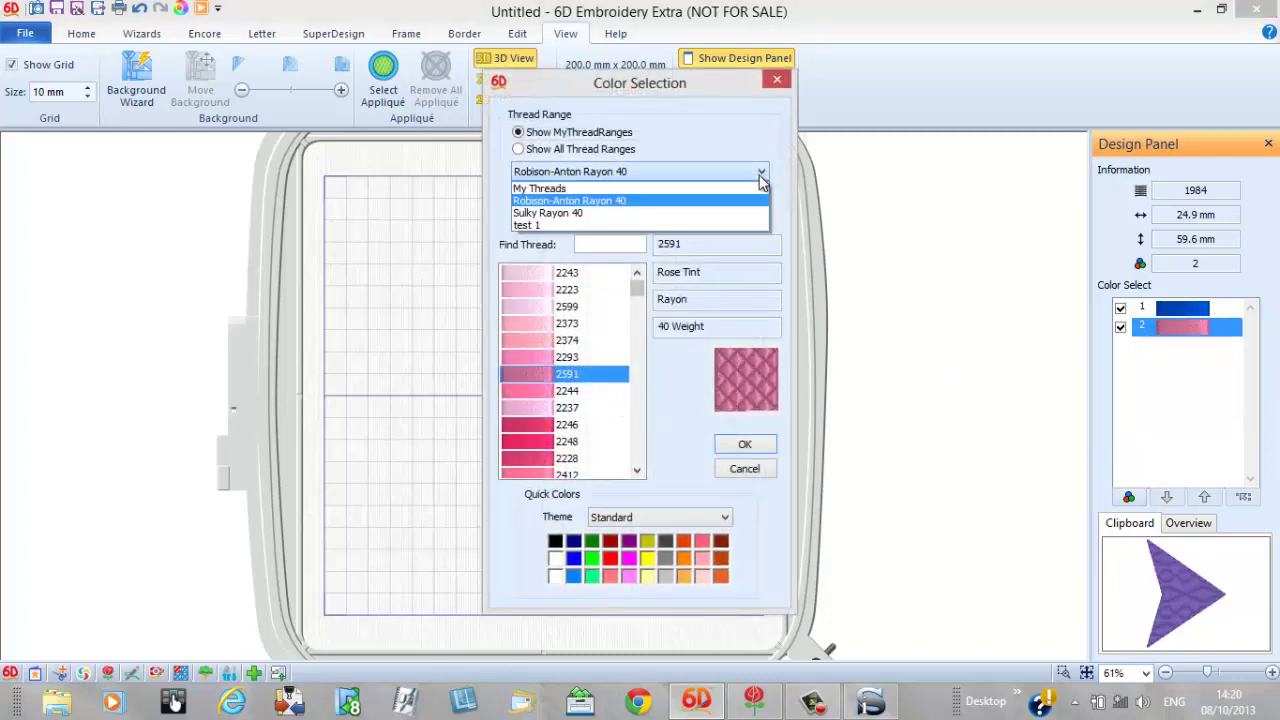
left_click(761, 176)
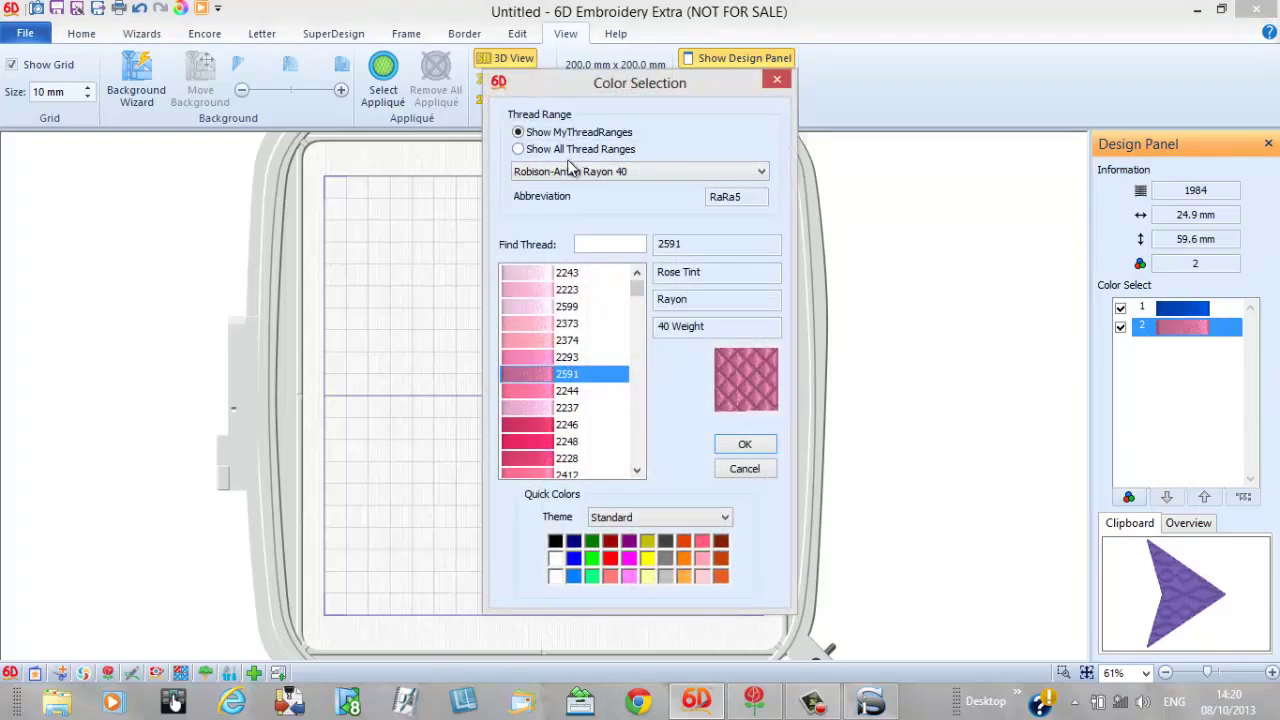
left_click(519, 149)
left_click(759, 173)
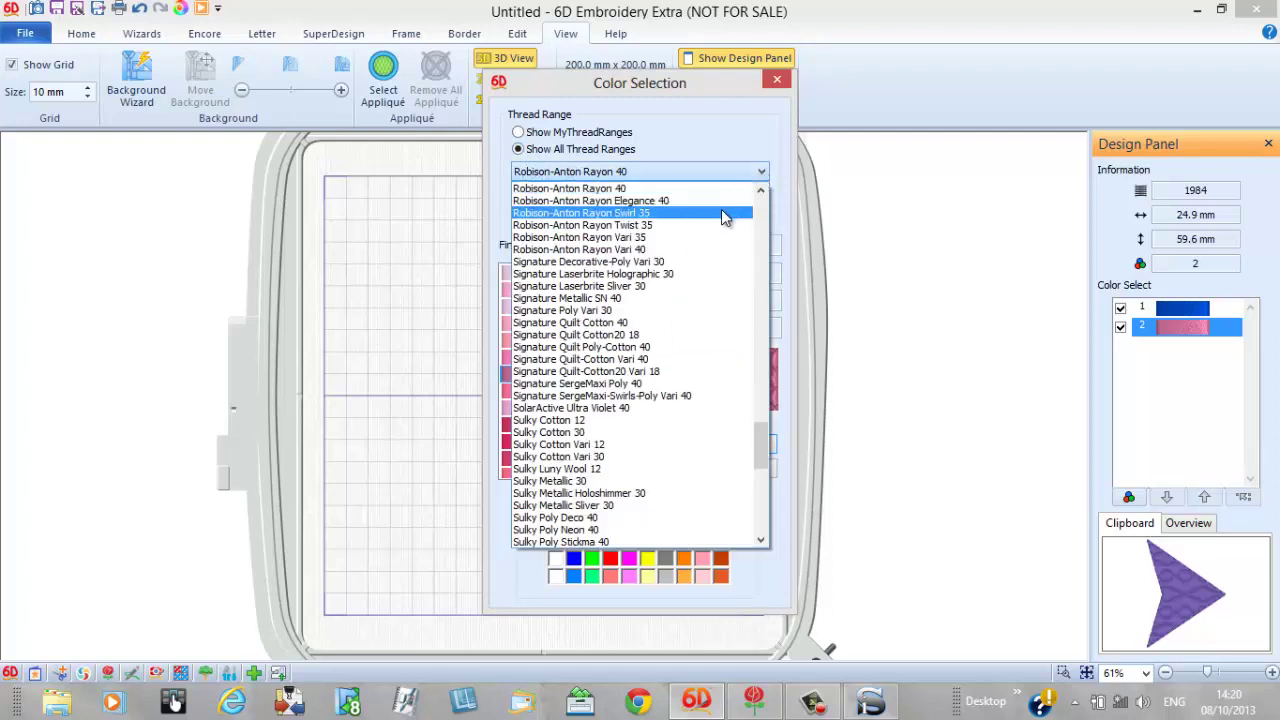
left_click(761, 191)
left_click(761, 191)
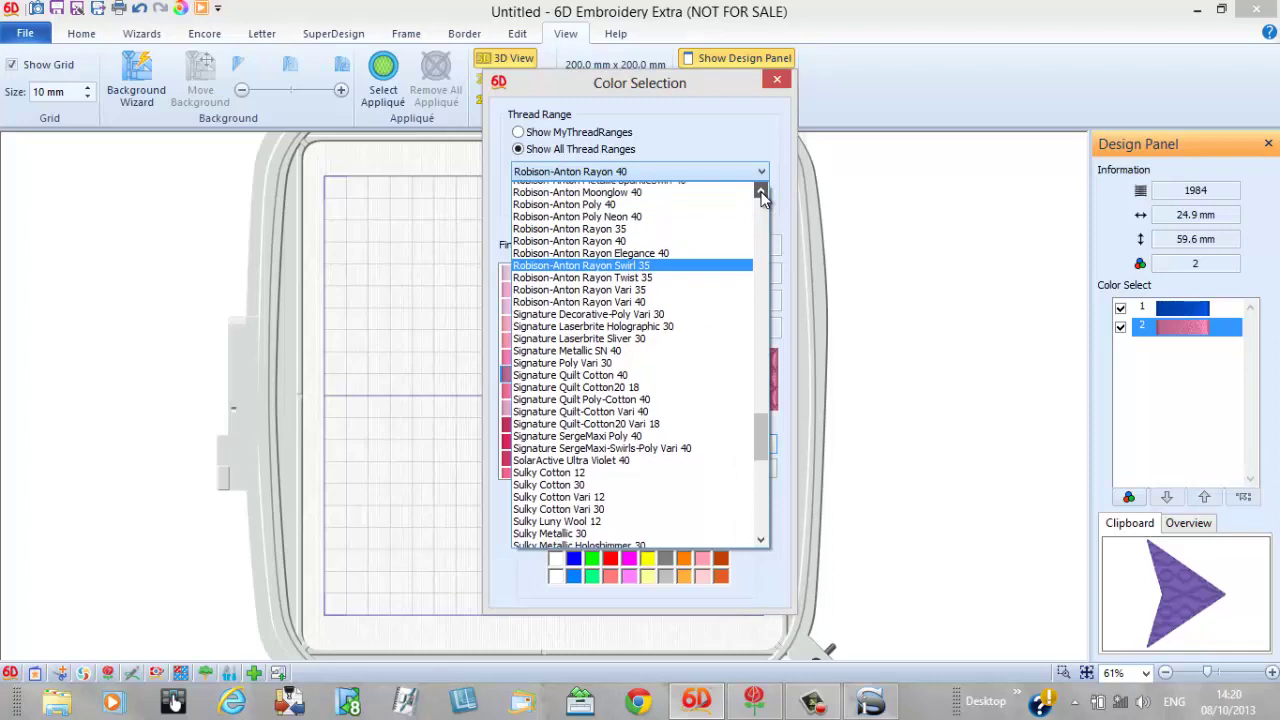
left_click(761, 191)
left_click(761, 191)
left_click(704, 214)
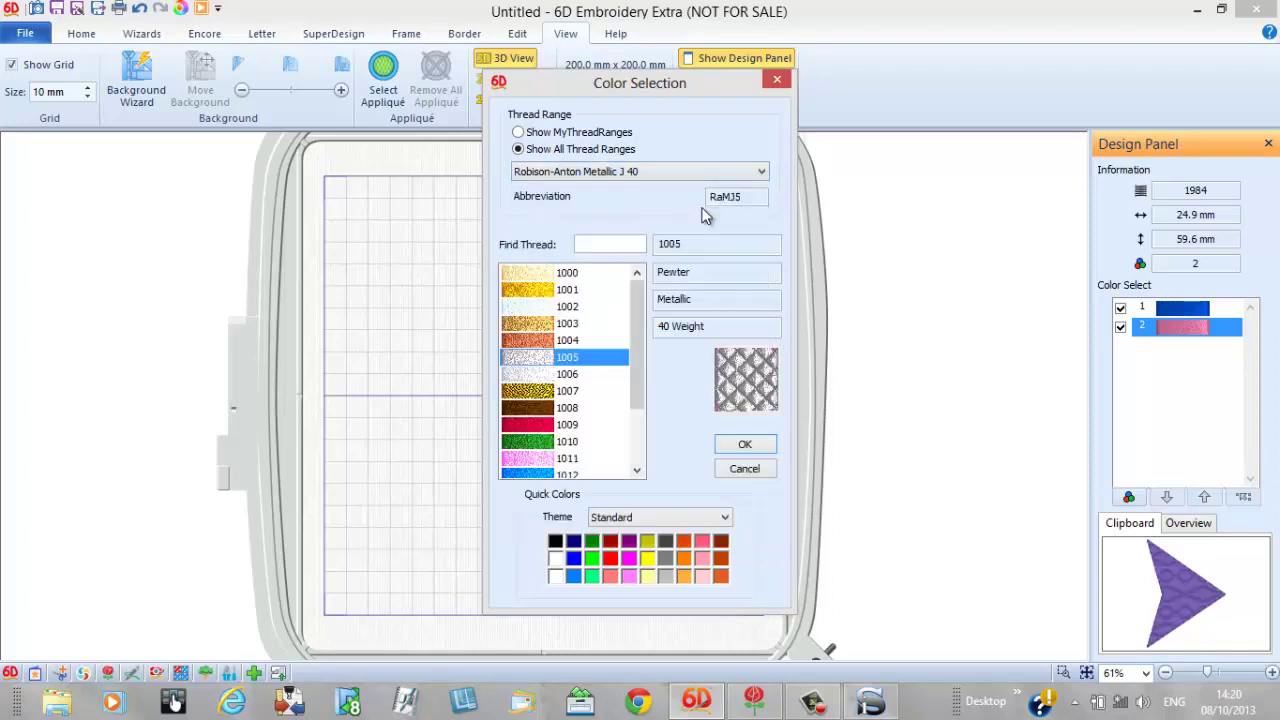
left_click(567, 290)
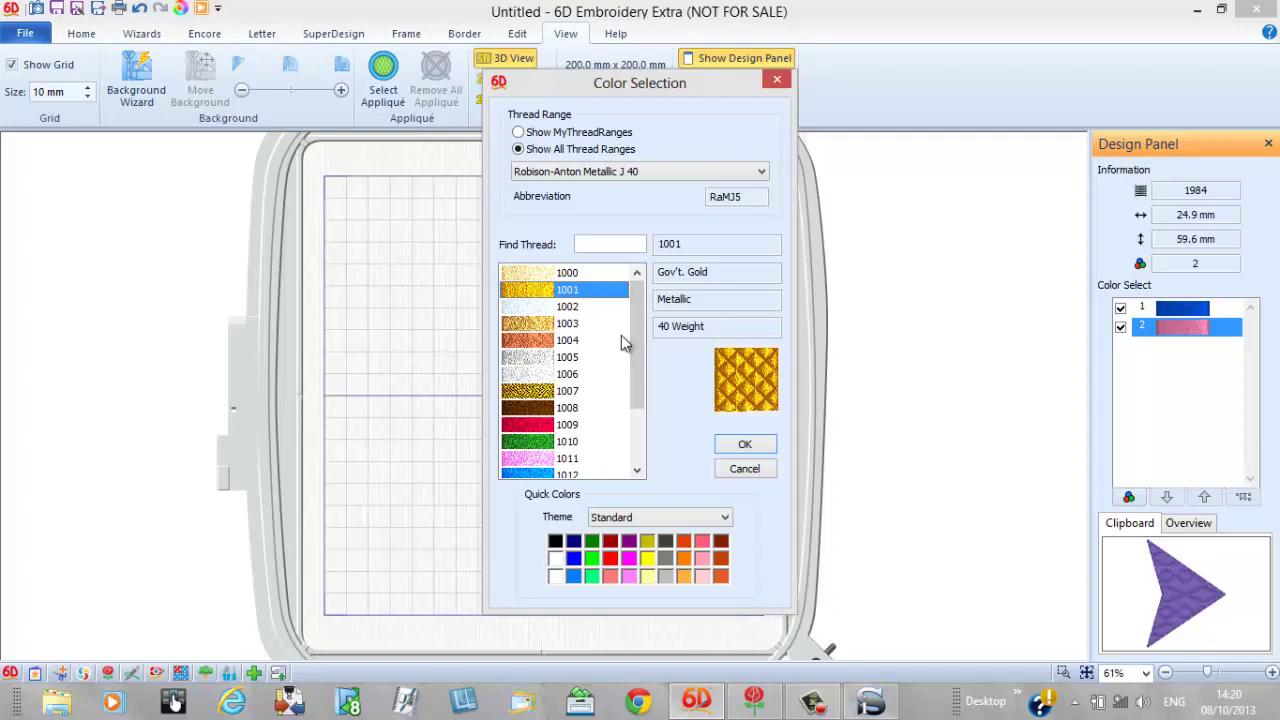
left_click(748, 446)
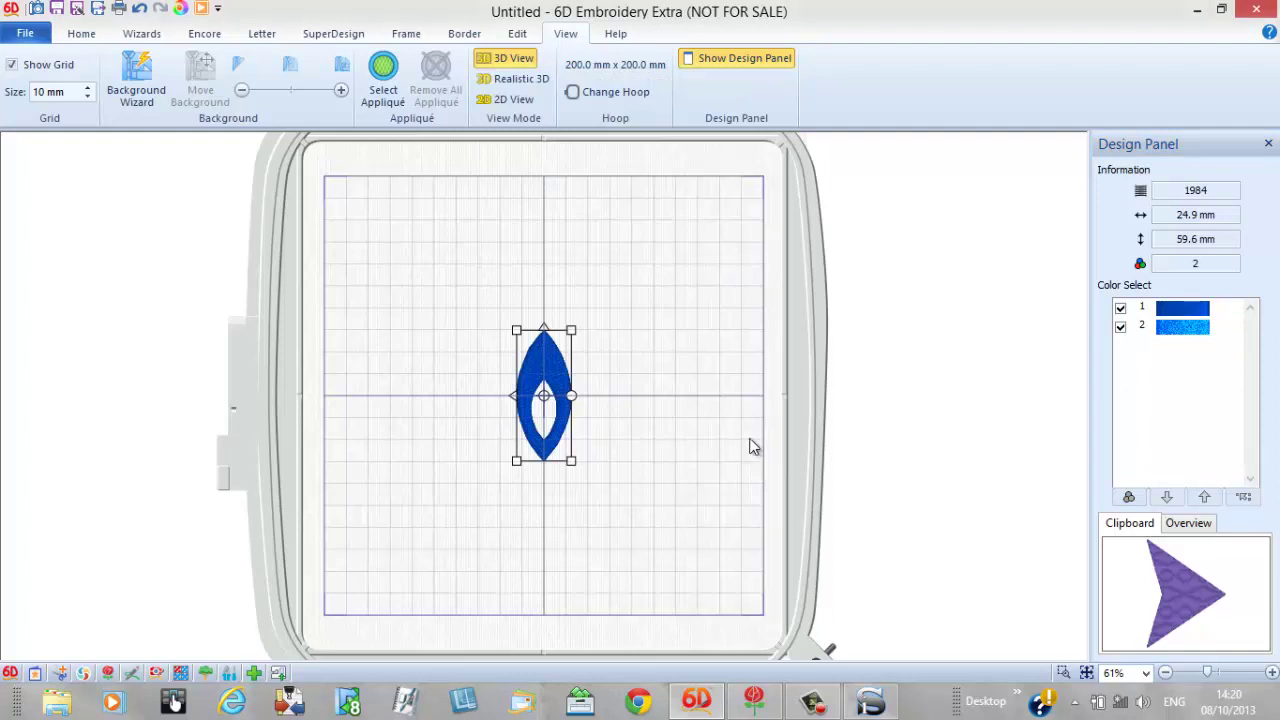
left_click(815, 700)
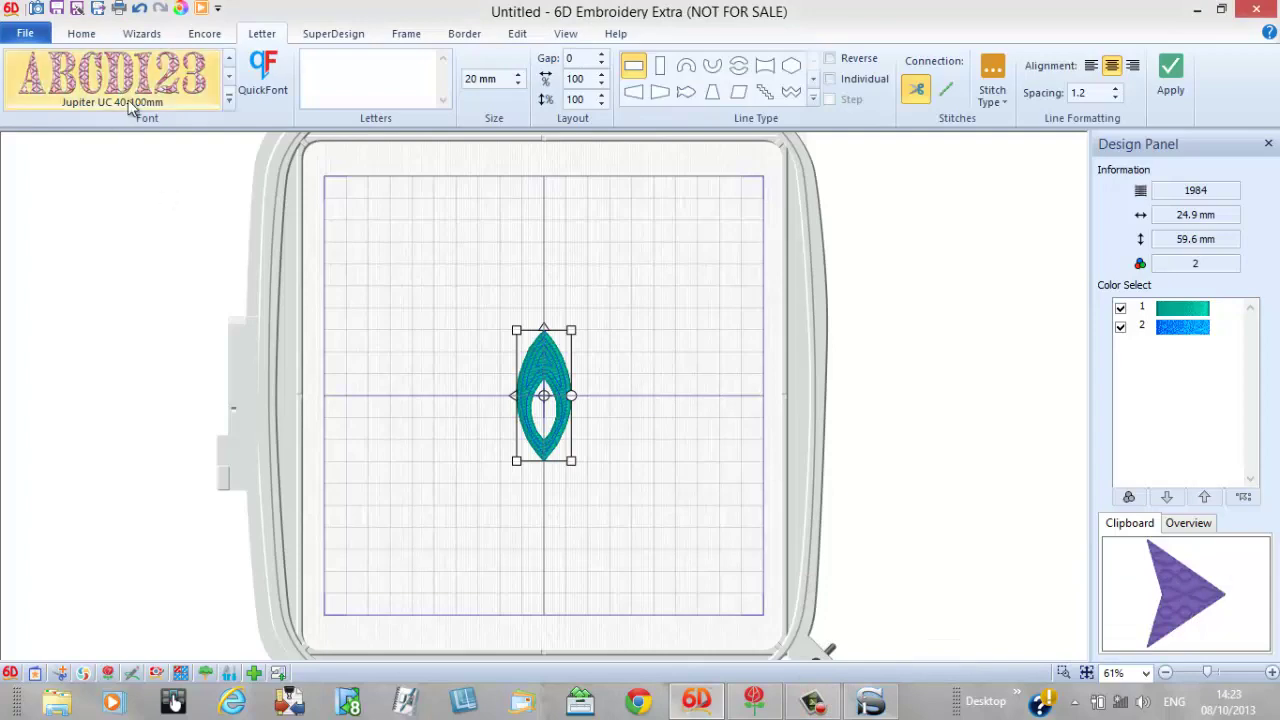
Browse the lettering font gallery, examining the styles in its Display, Elegant, Foam, Fun, Script and Traditional categories.
left_click(229, 78)
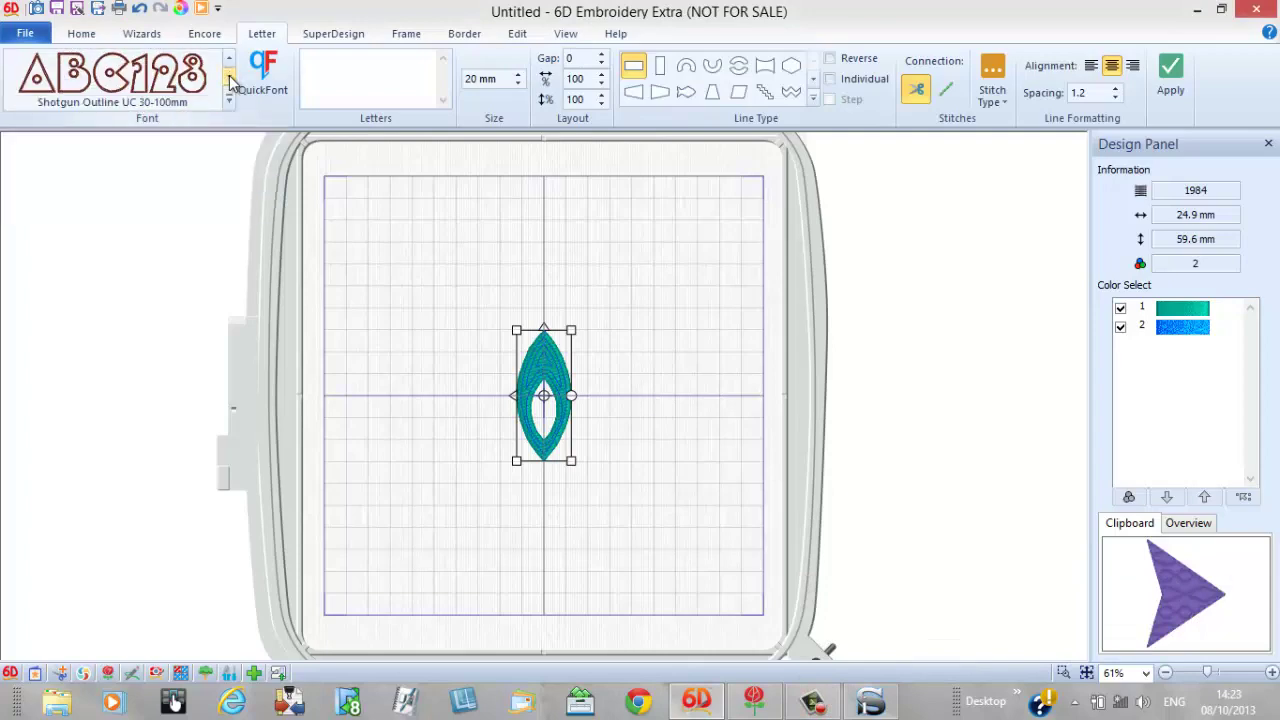
left_click(229, 78)
left_click(229, 78)
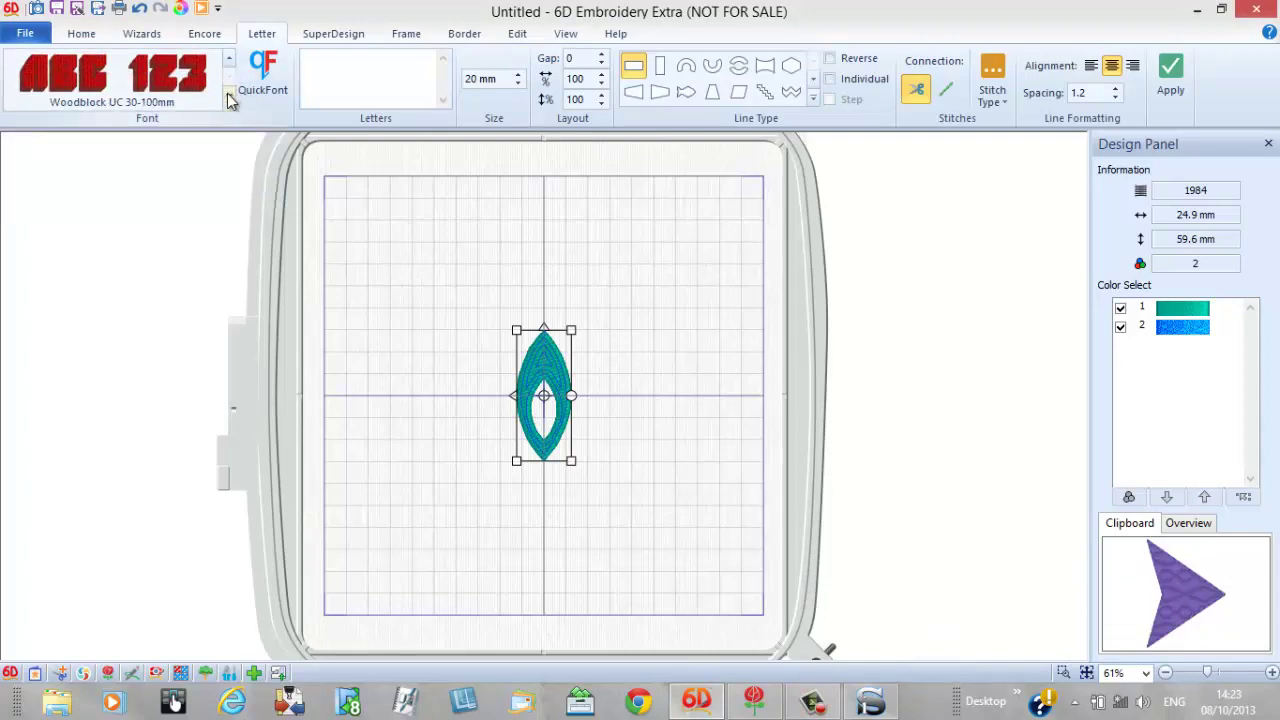
left_click(228, 98)
scroll(307, 261, "down", 5)
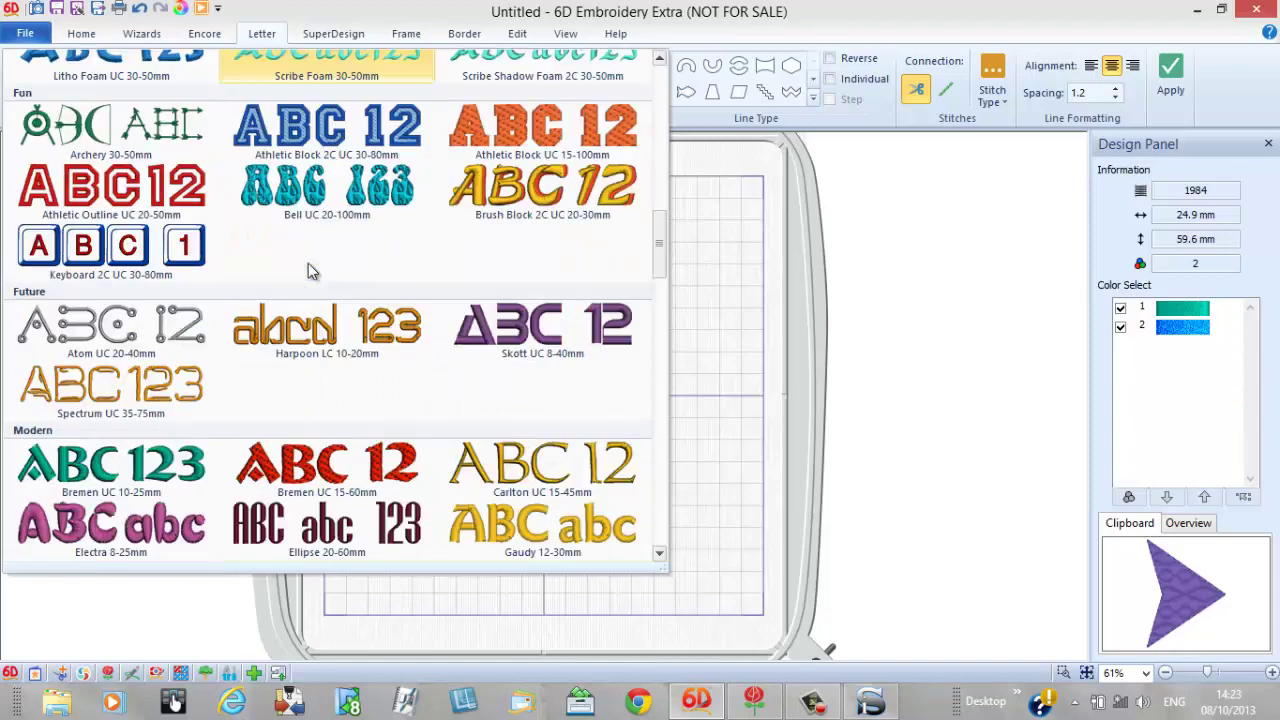
scroll(309, 270, "down", 10)
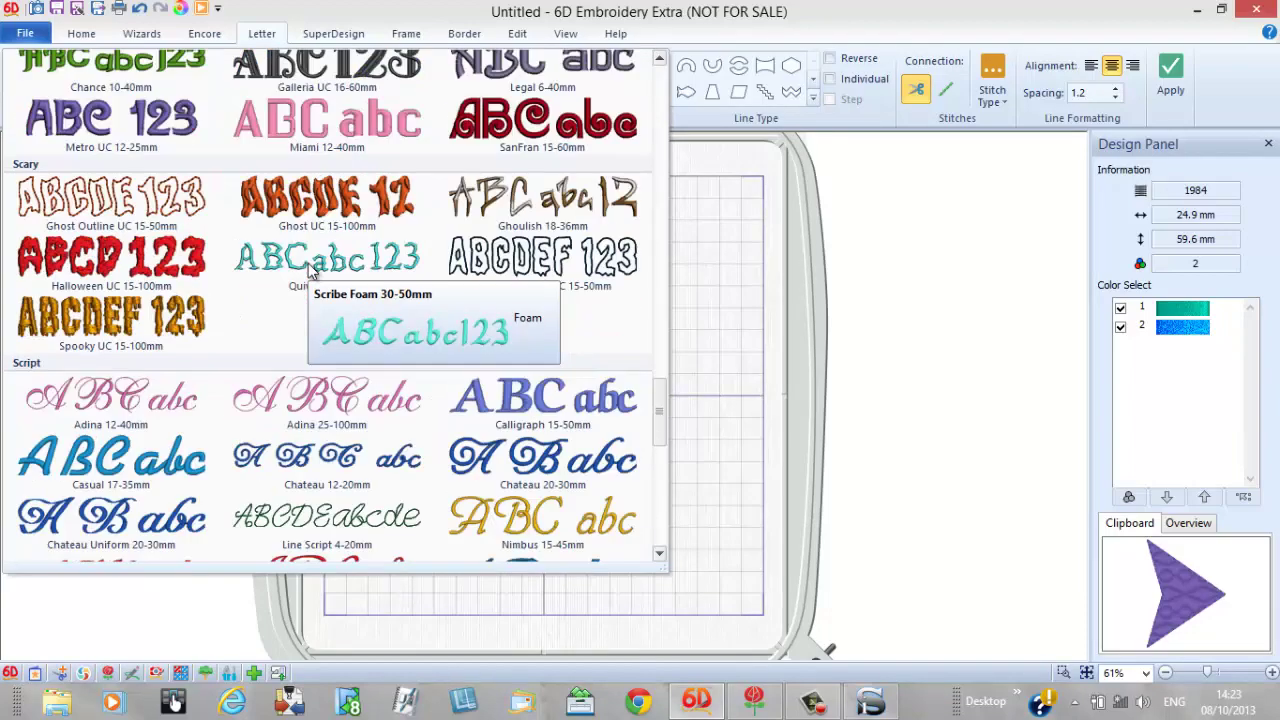
scroll(309, 270, "down", 5)
scroll(309, 270, "up", 10)
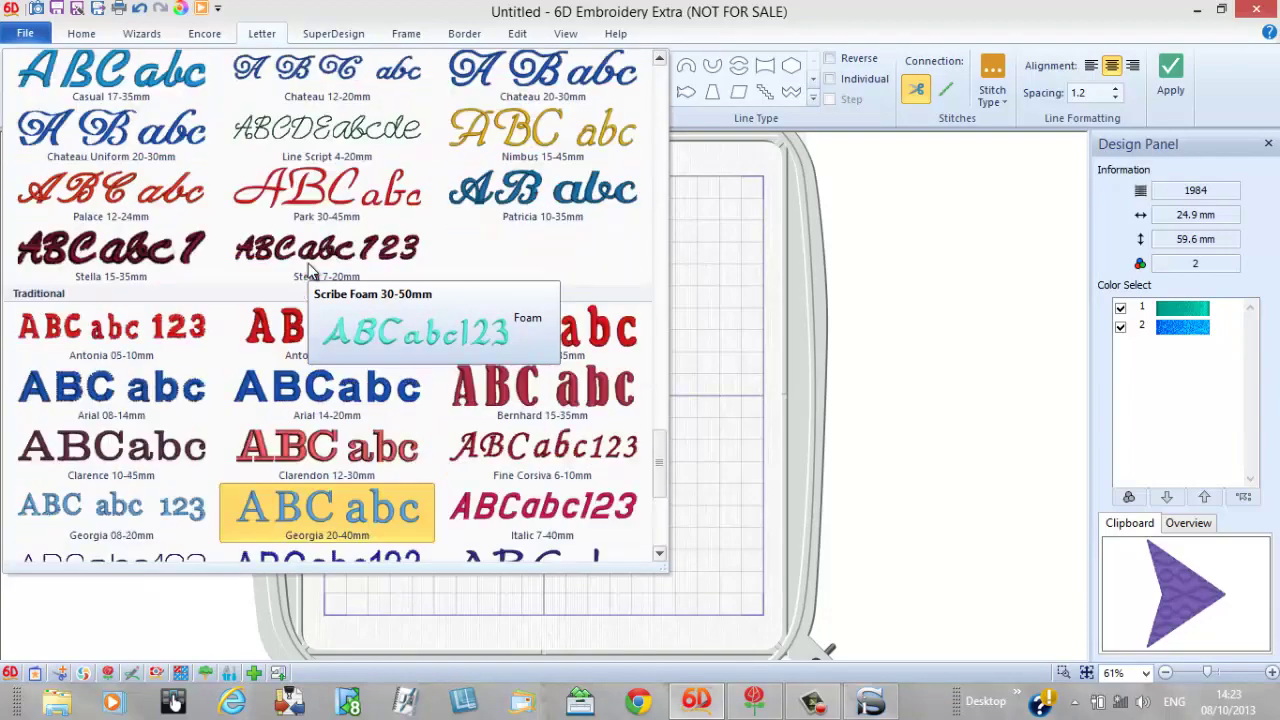
scroll(309, 270, "up", 8)
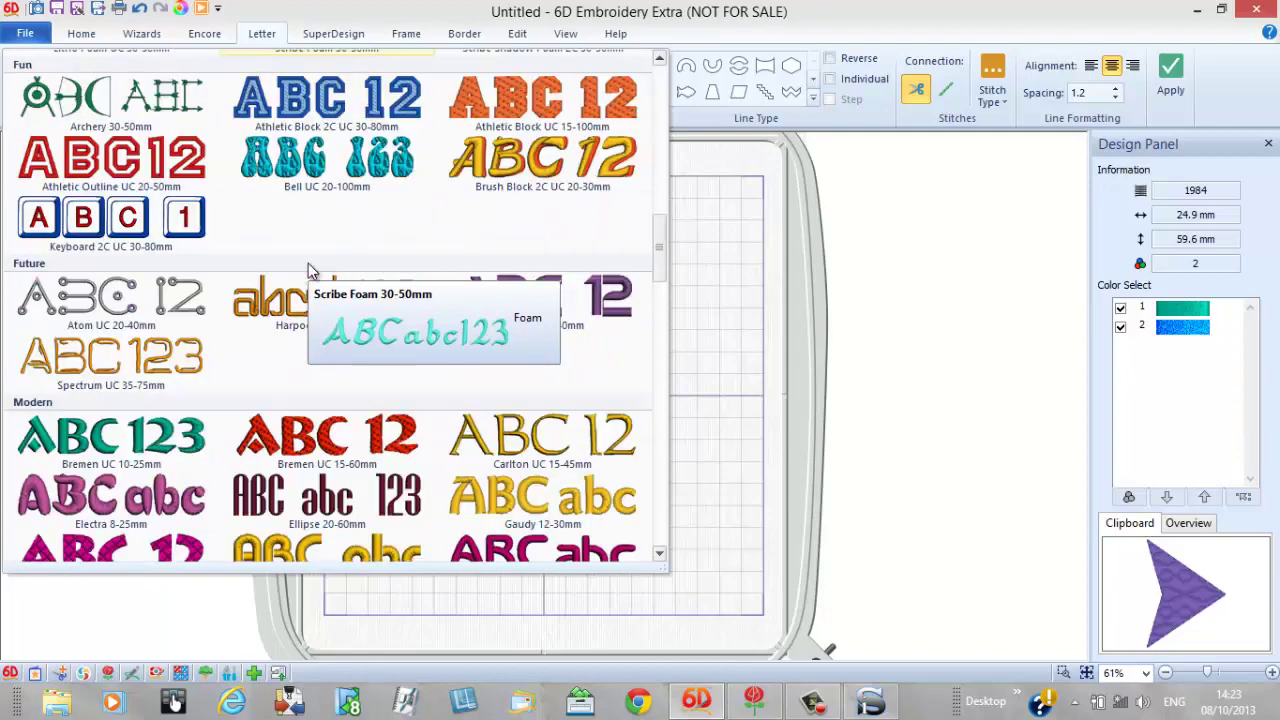
scroll(309, 270, "up", 10)
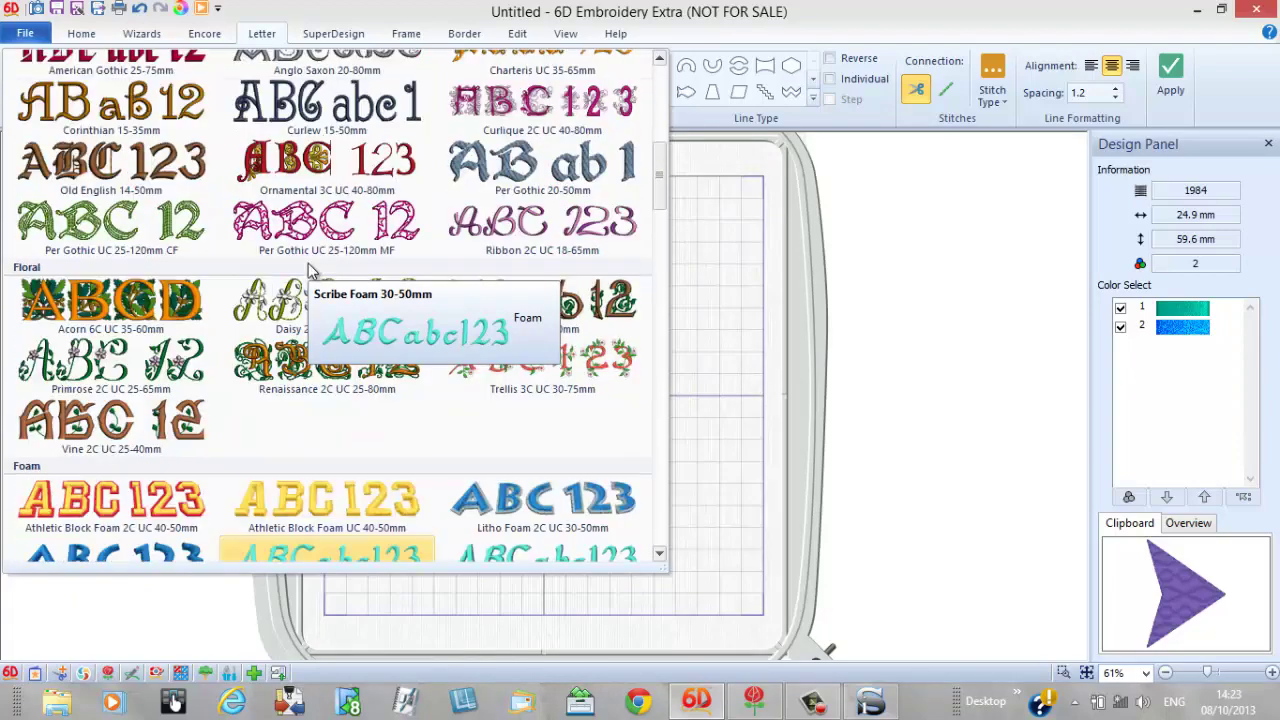
scroll(309, 270, "up", 3)
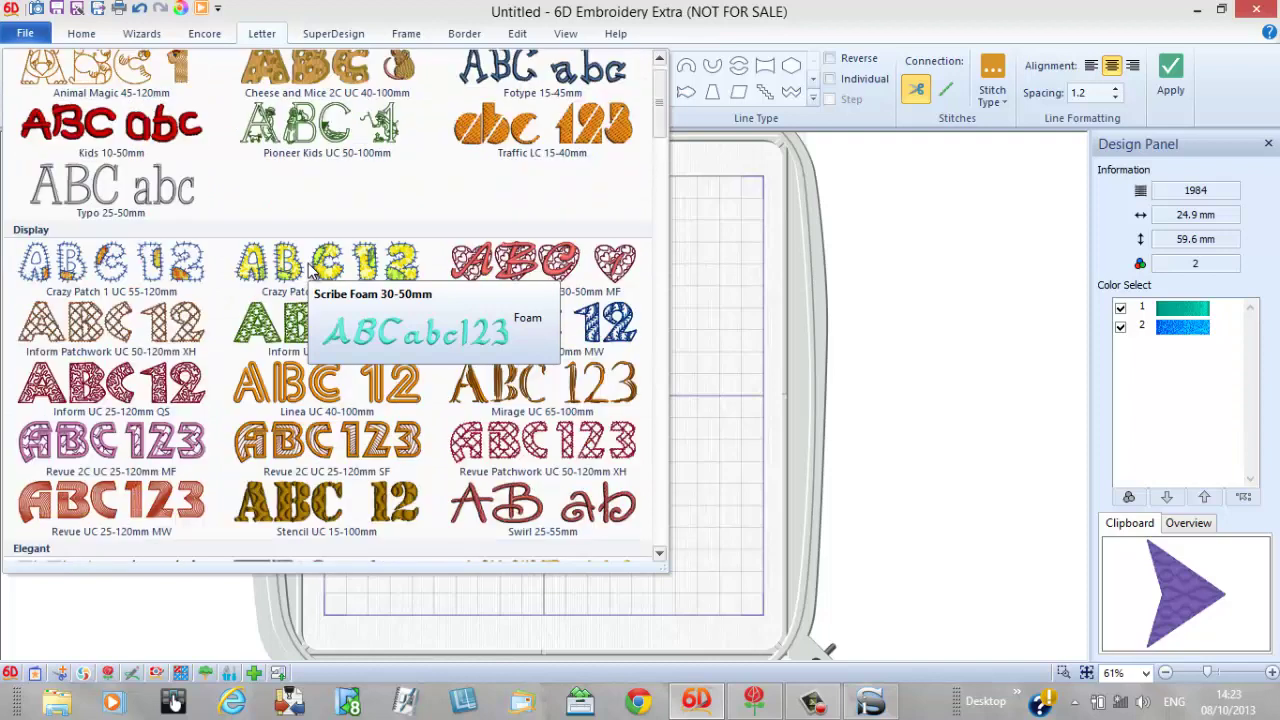
scroll(309, 270, "down", 3)
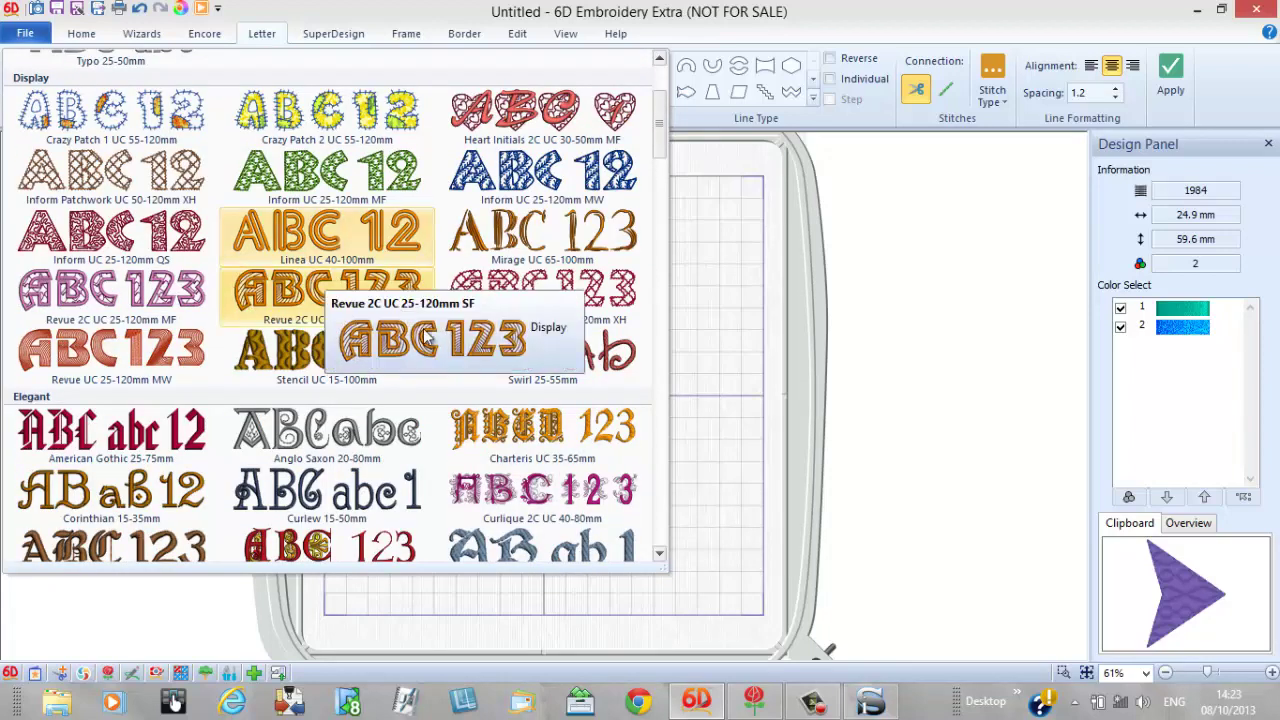
left_click(664, 558)
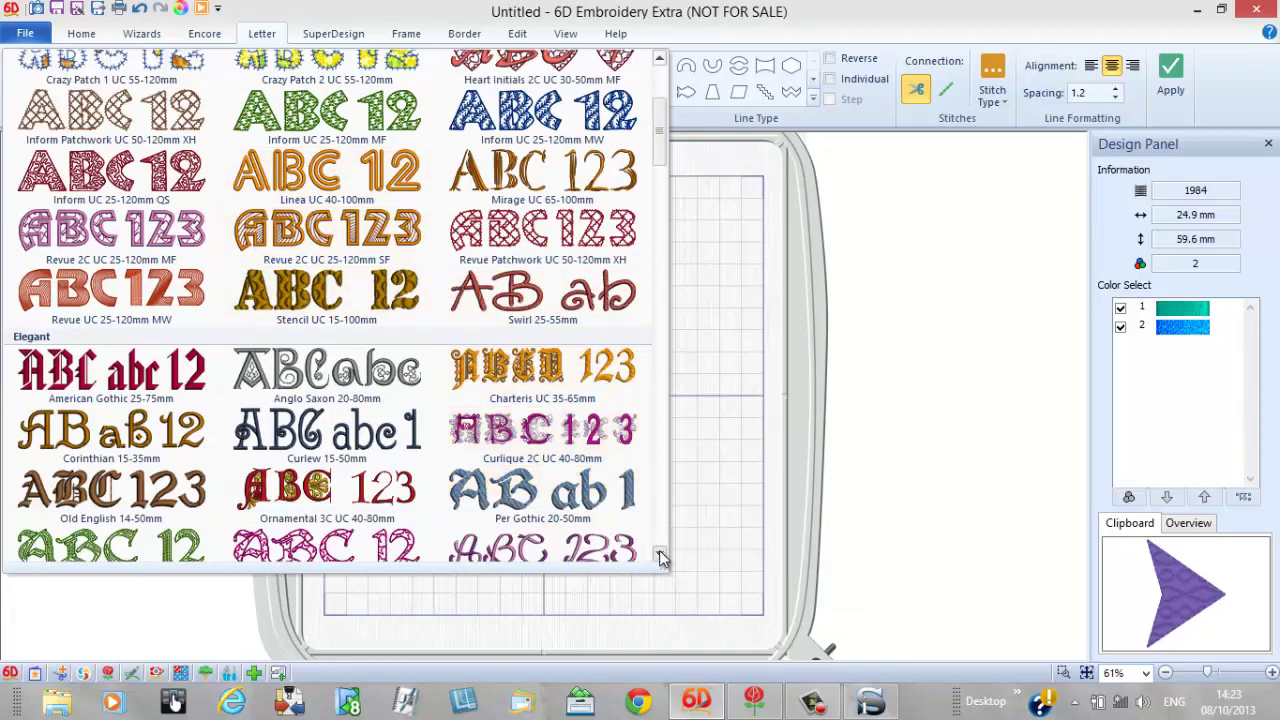
left_click(660, 558)
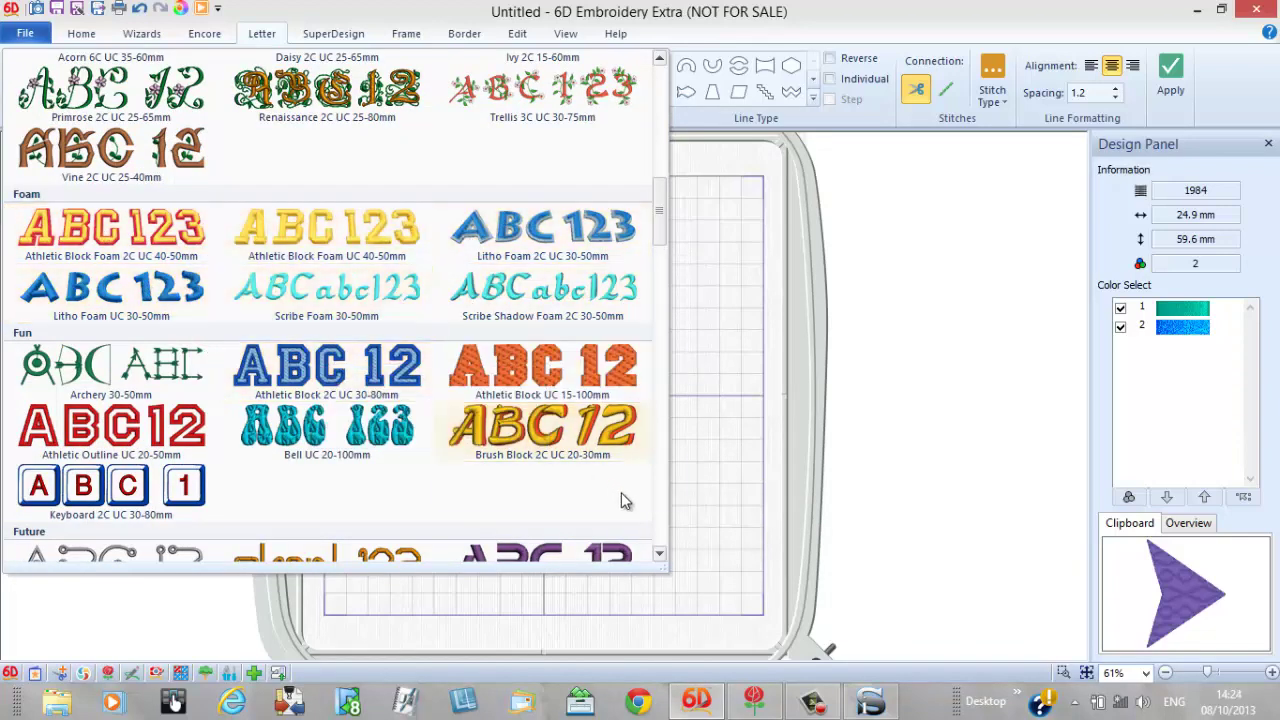
left_click_drag(662, 551, 664, 550)
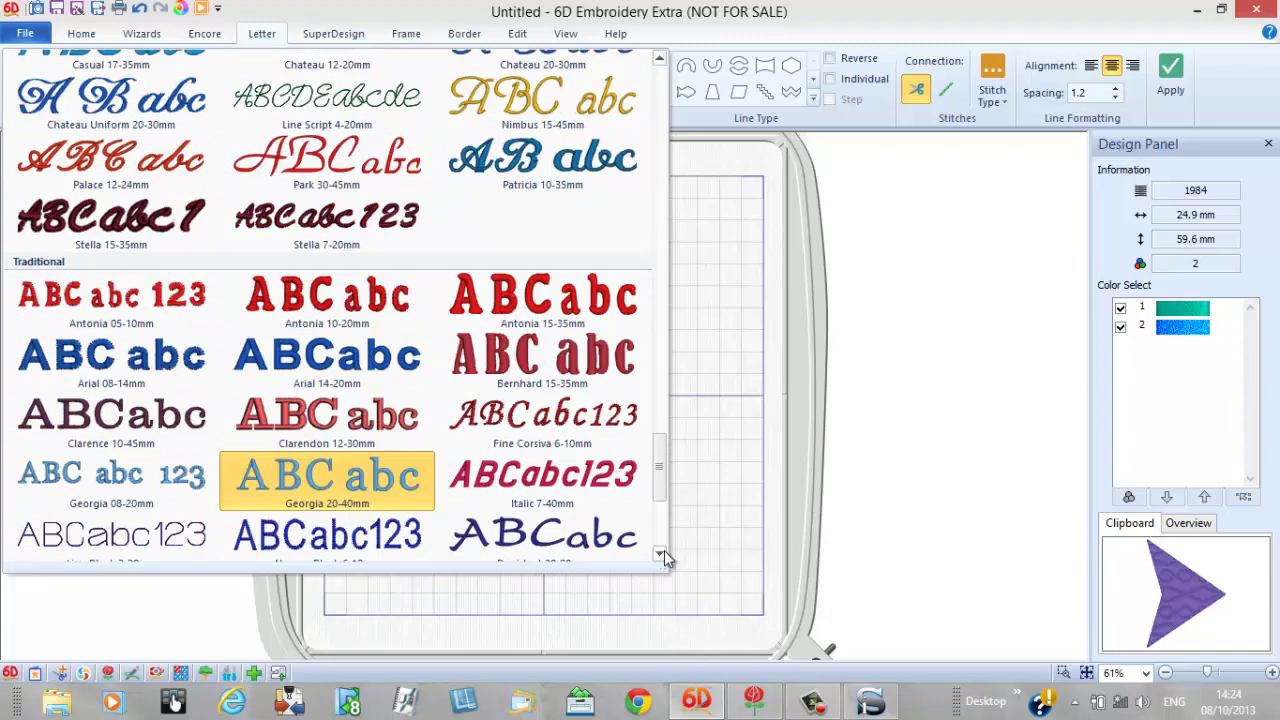
Pick the Georgia 20-40mm font from the Traditional category of the lettering font gallery.
left_click(405, 477)
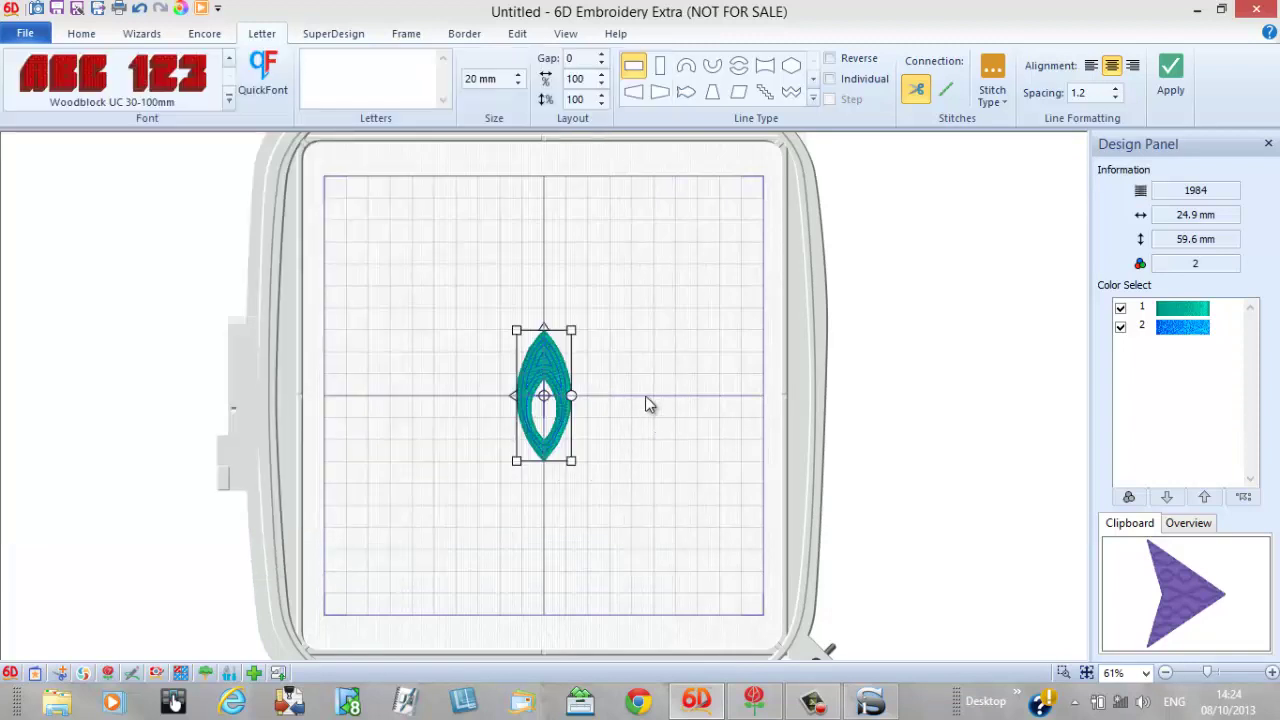
left_click(226, 101)
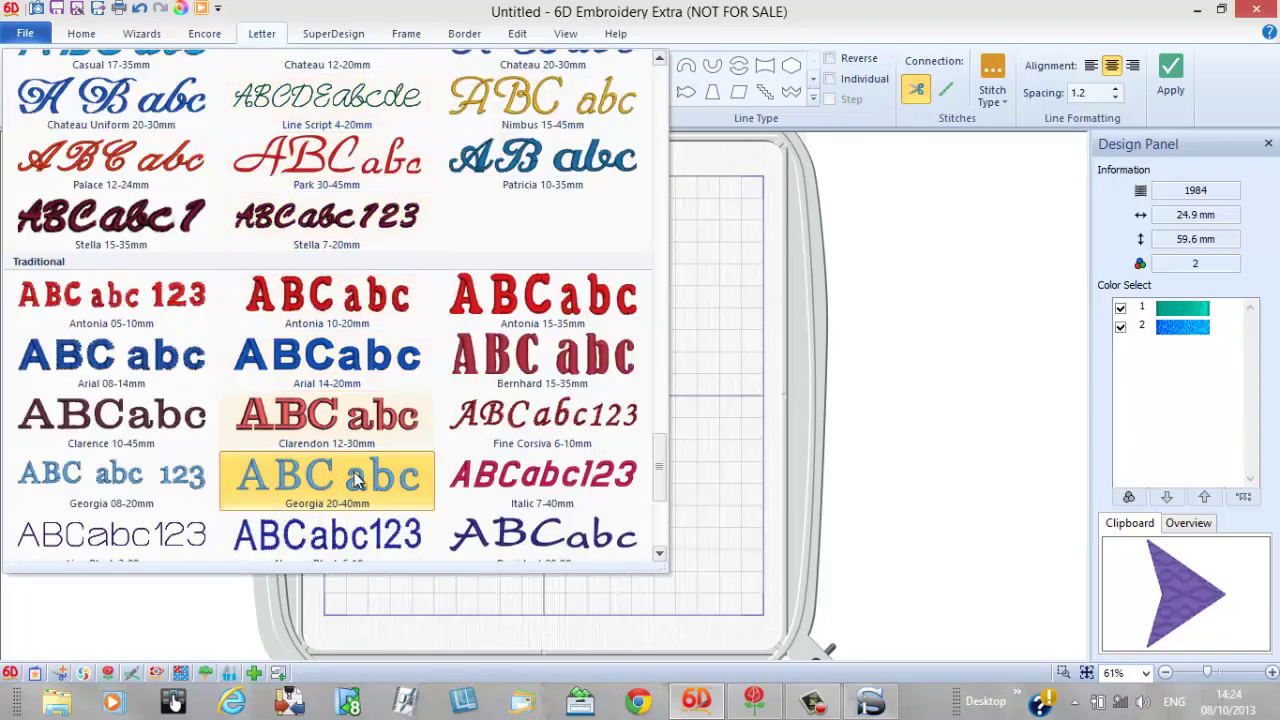
left_click(354, 474)
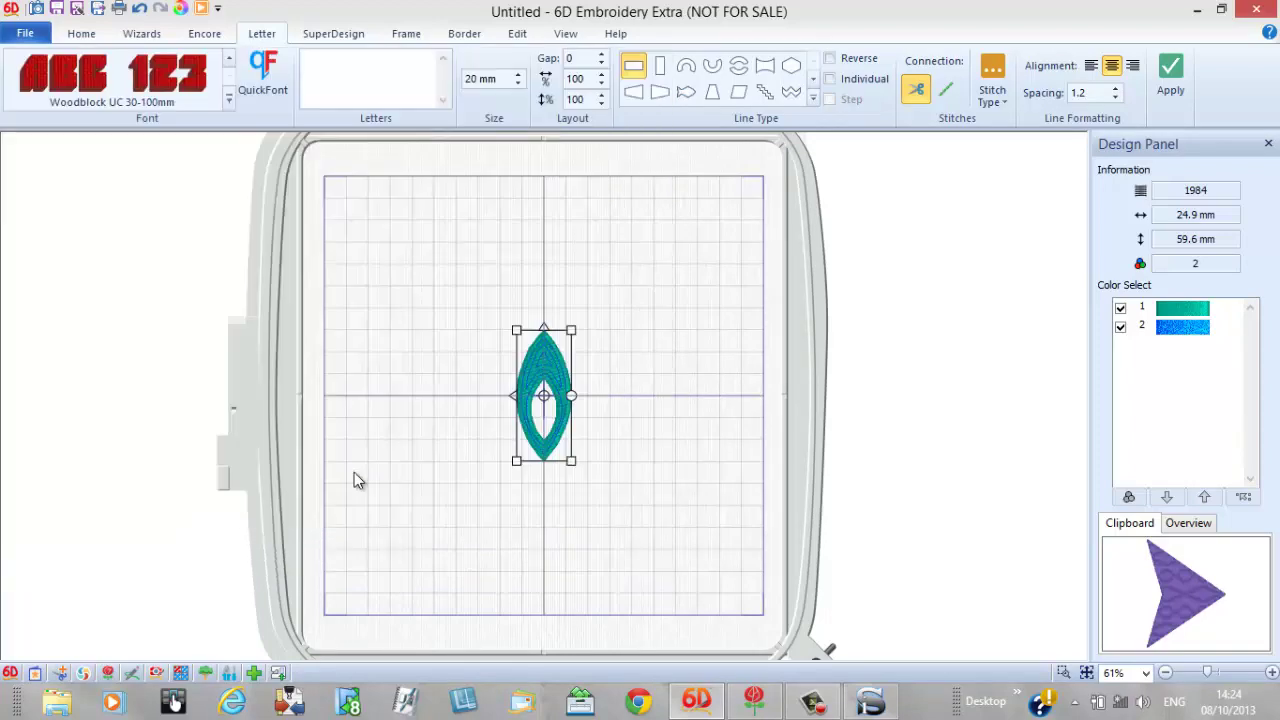
left_click(233, 102)
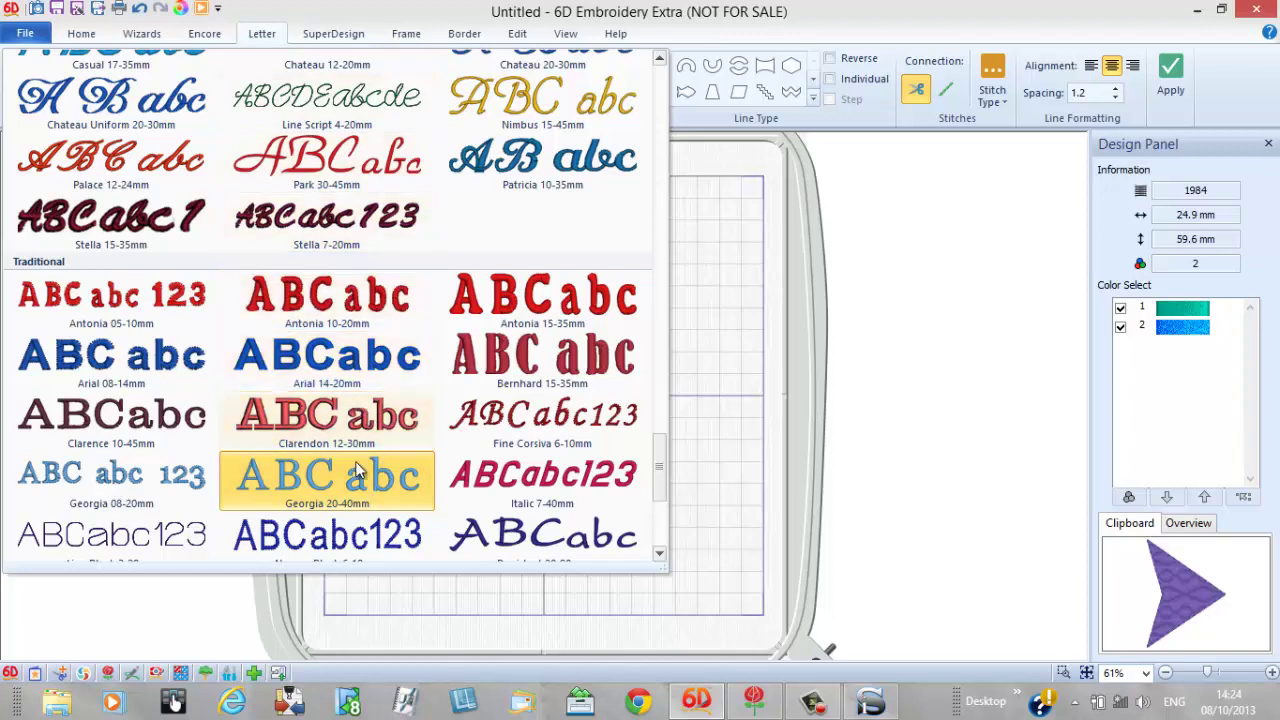
mouse_move(321, 482)
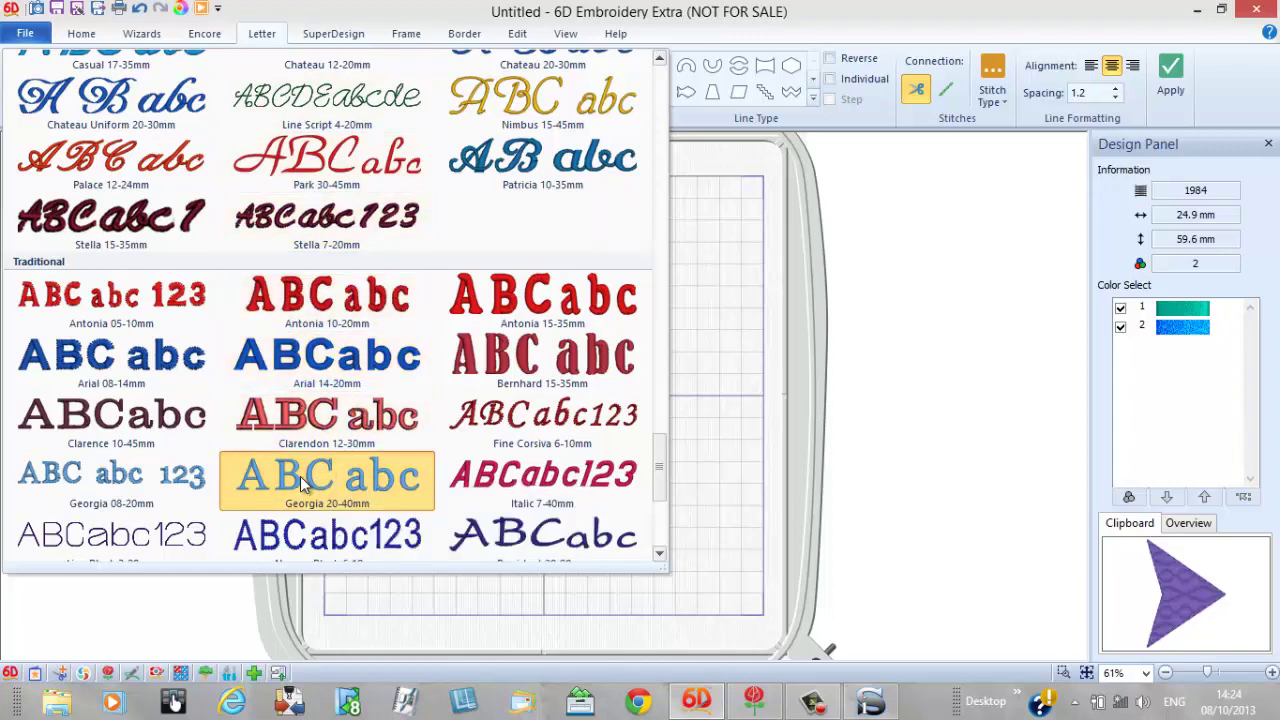
key("Escape")
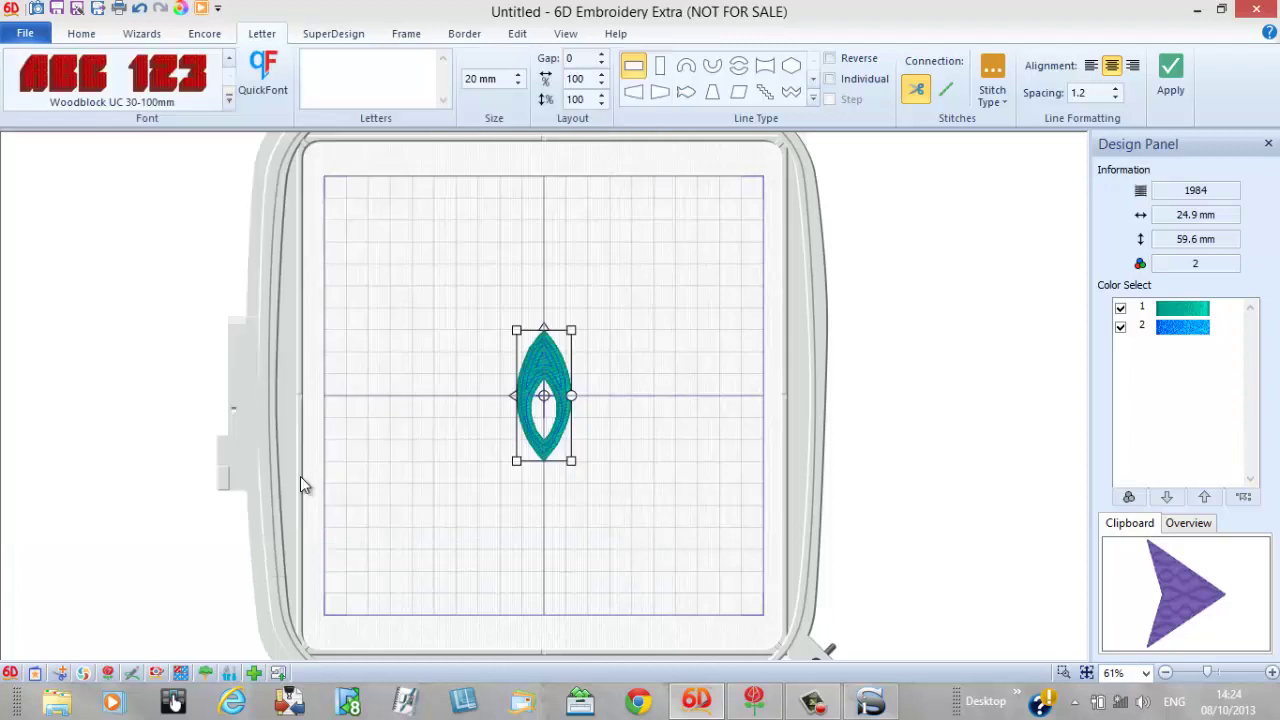
Step back through the Traditional fonts without opening the full gallery and select Georgia 20-40mm.
left_click(229, 64)
left_click(229, 64)
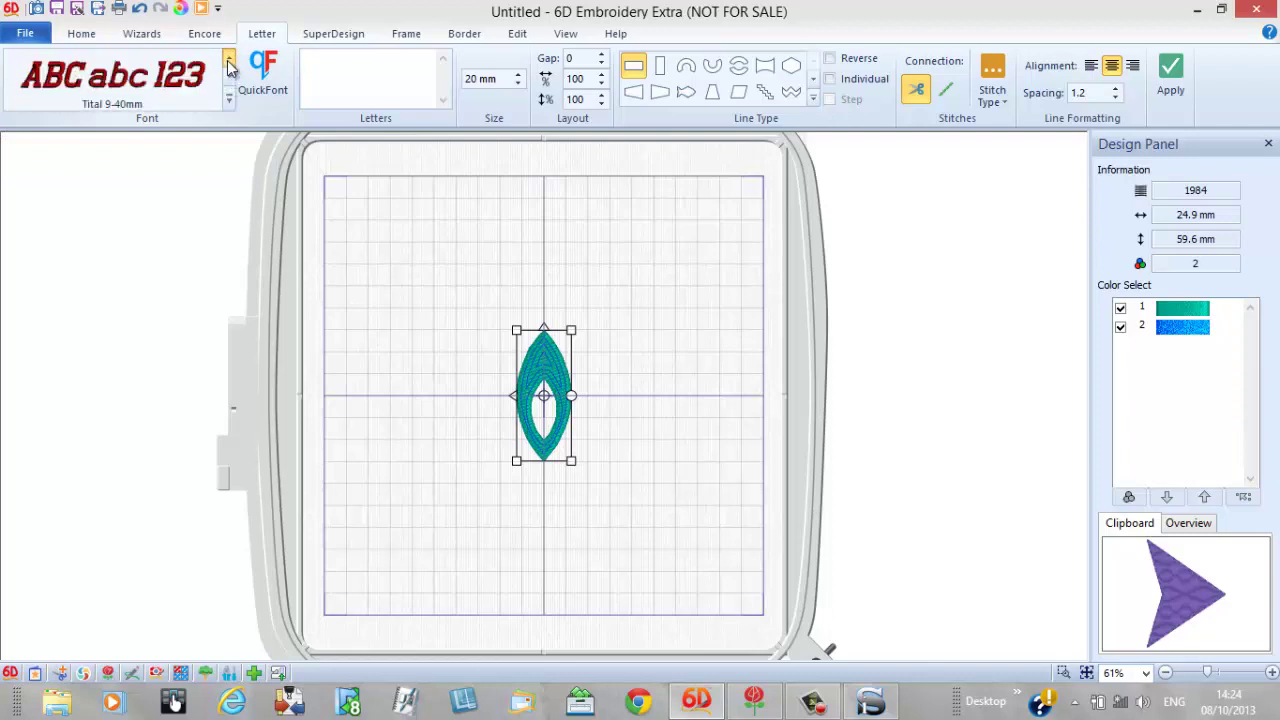
left_click(229, 64)
left_click(229, 64)
left_click(229, 64)
left_click(229, 64)
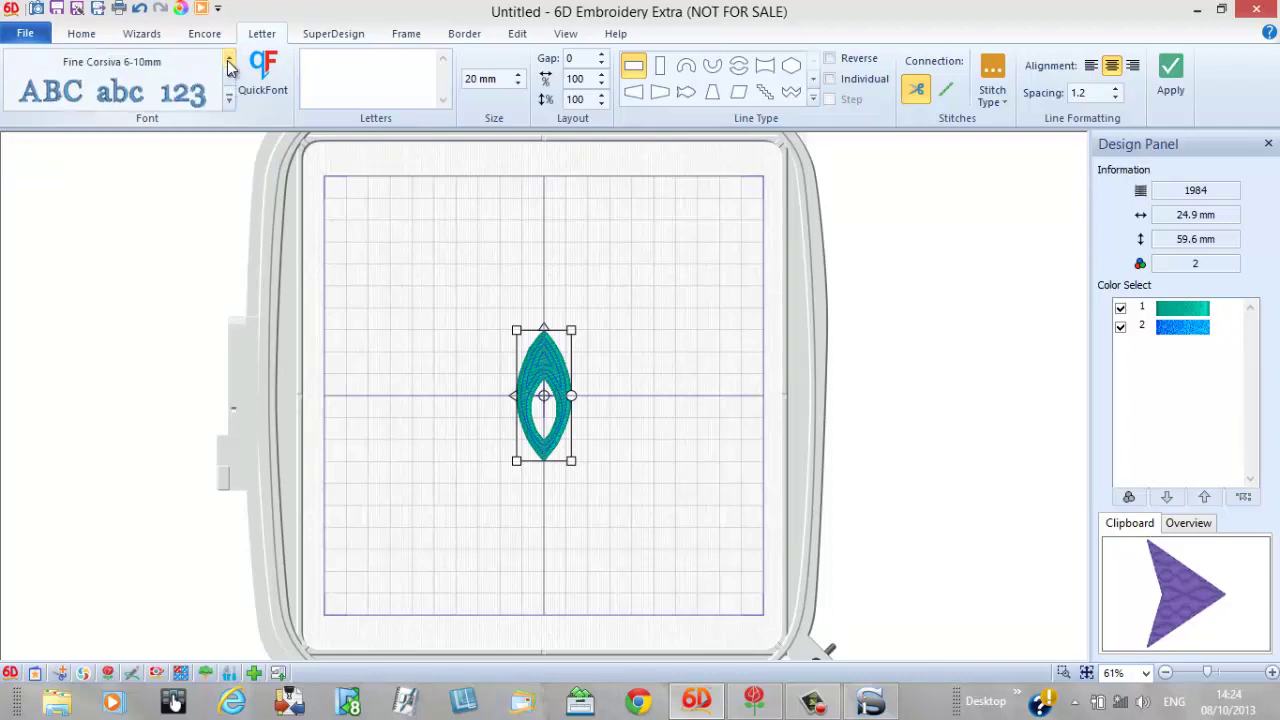
left_click(229, 64)
left_click(229, 79)
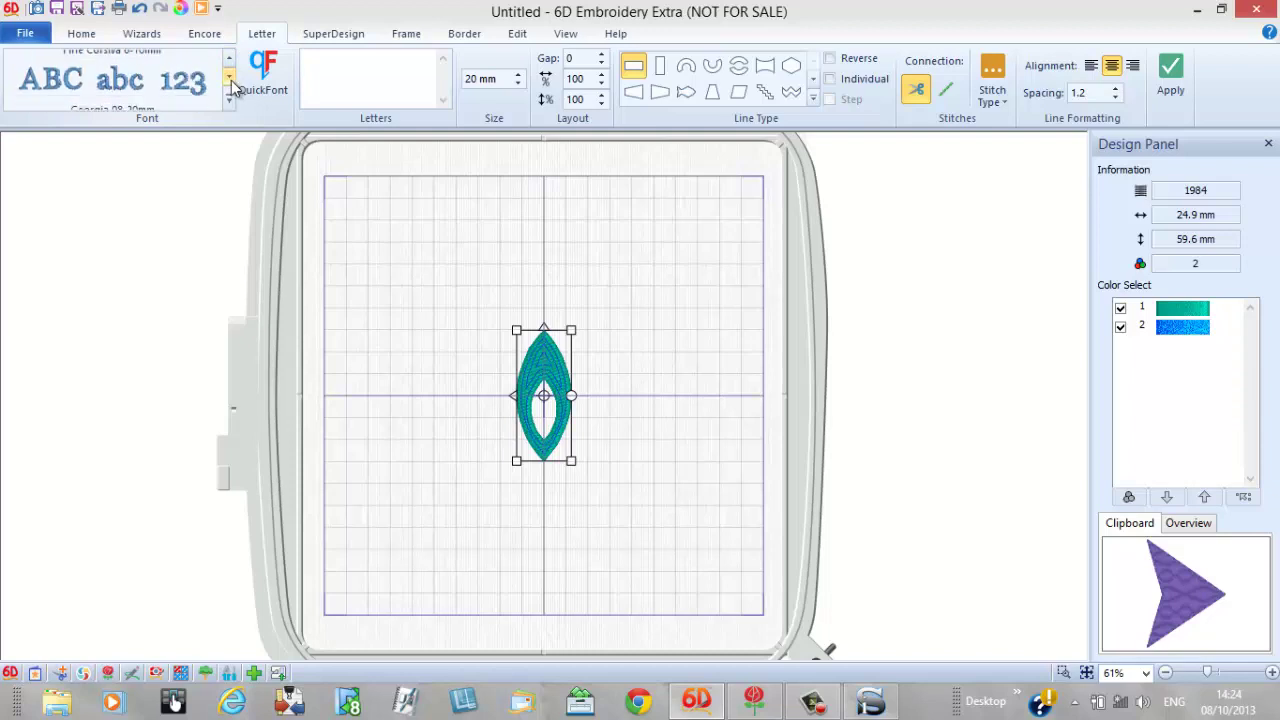
left_click(229, 79)
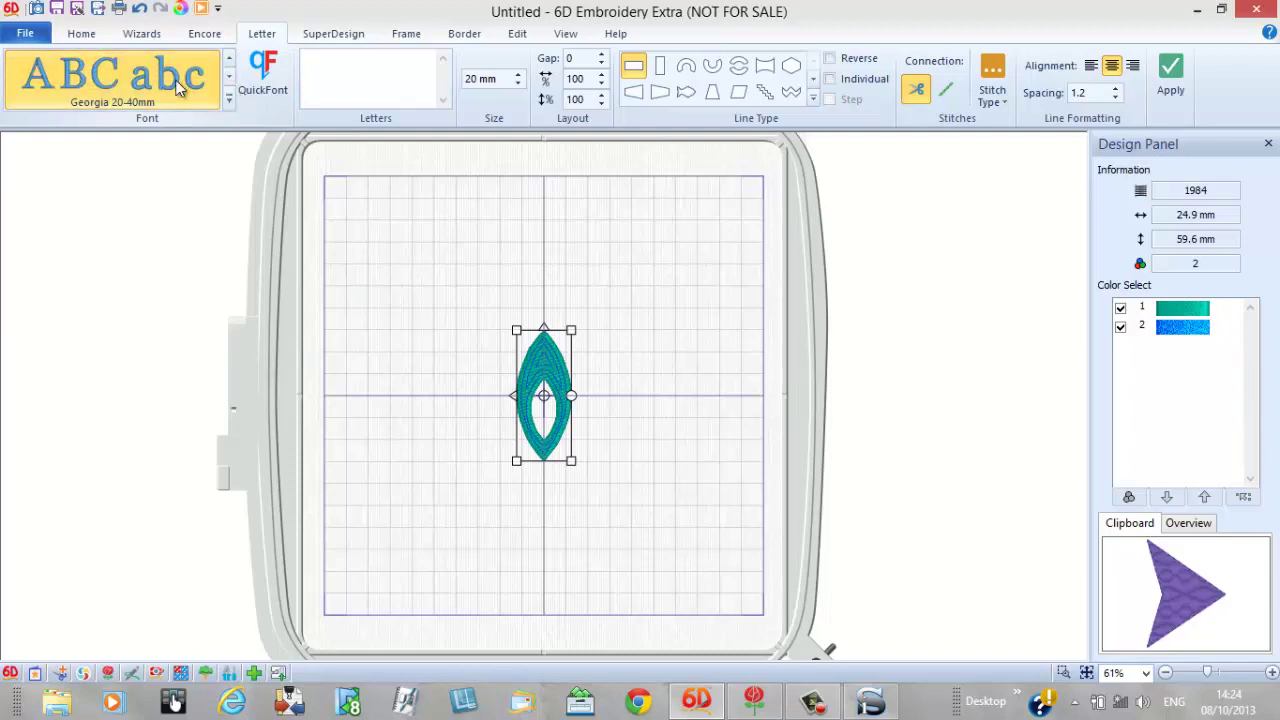
Try the smaller Georgia 08-20mm font and return to Georgia 20-40mm.
left_click(229, 60)
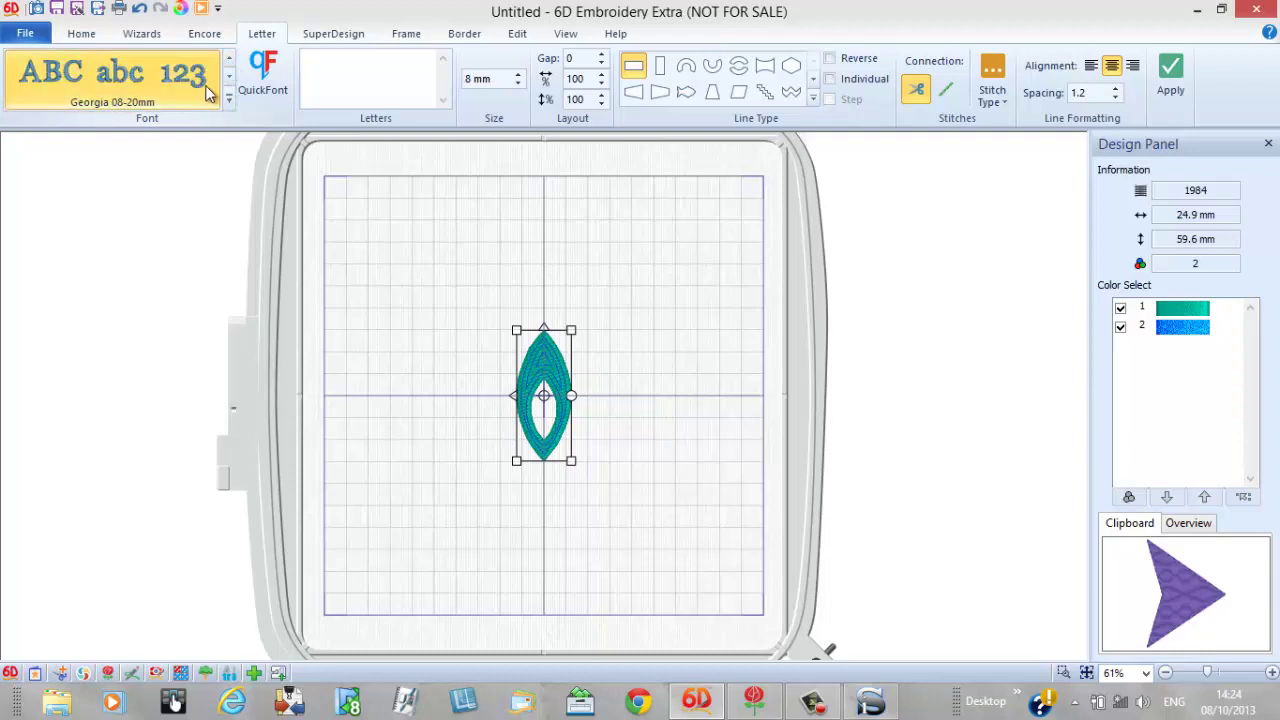
left_click(229, 80)
left_click(190, 91)
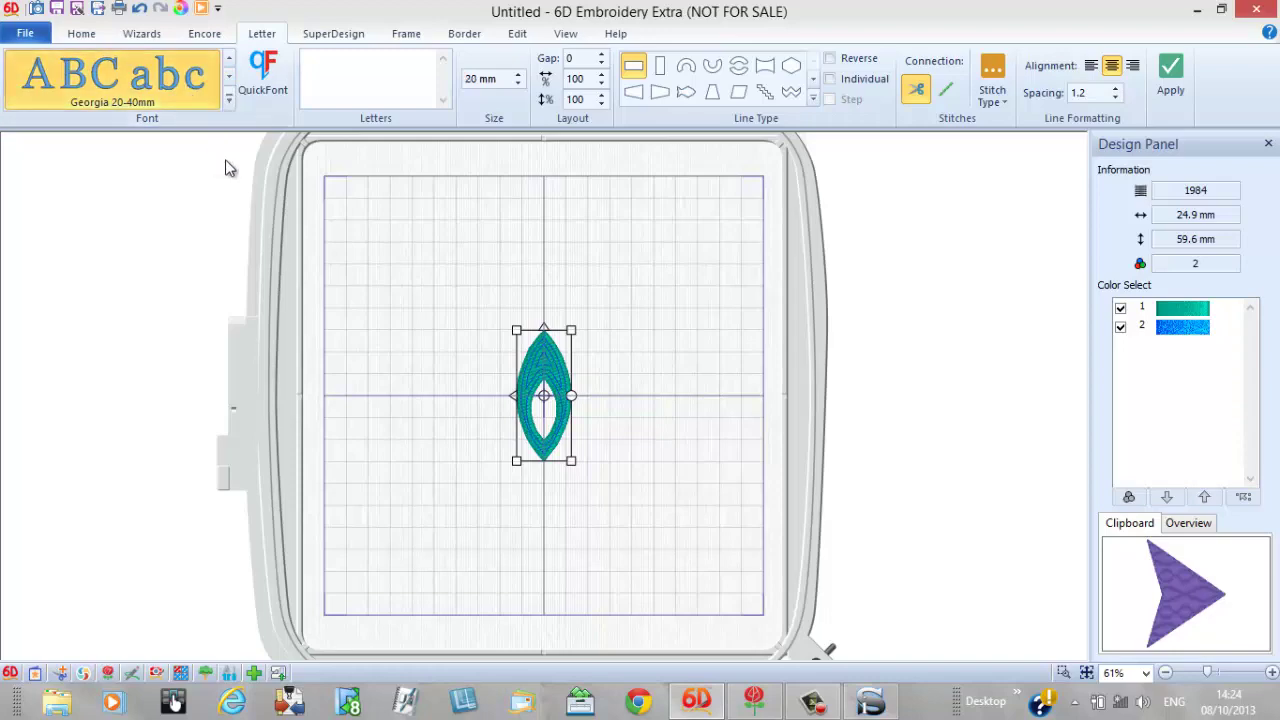
Try the Clarendon 12-30mm font, switch back to Georgia 20-40mm, and look through the gallery again.
left_click(228, 99)
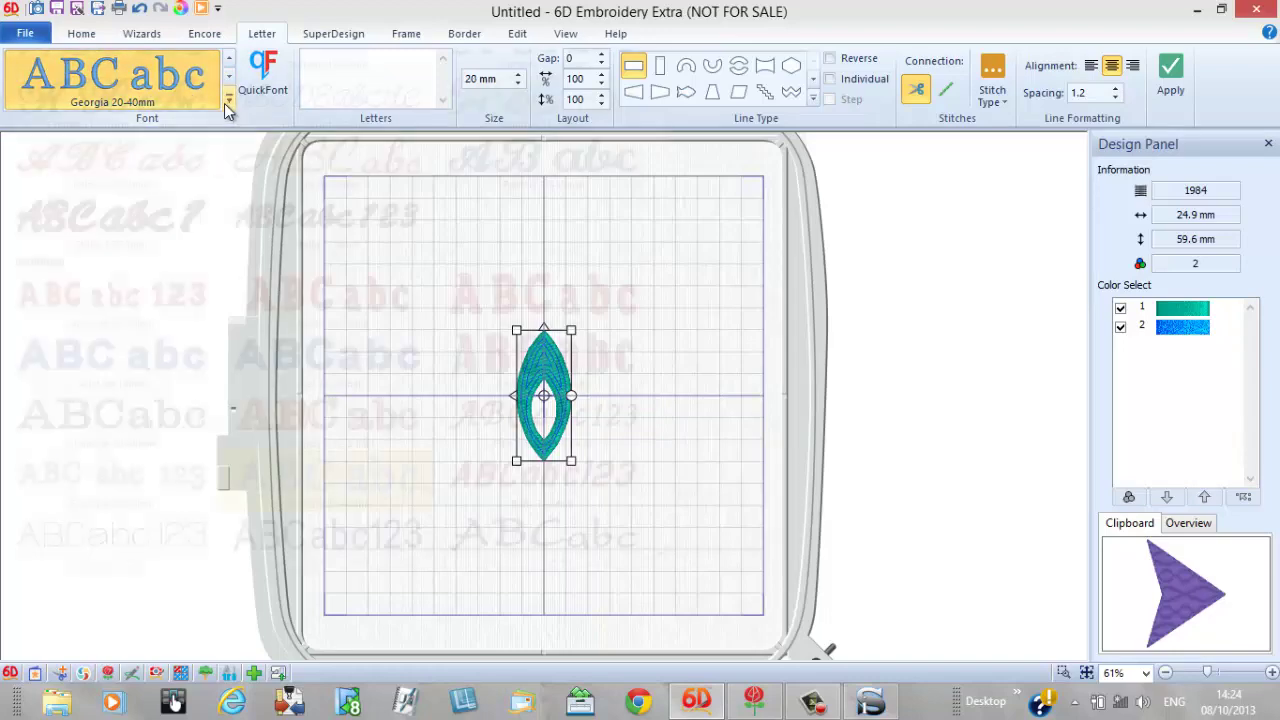
left_click(366, 421)
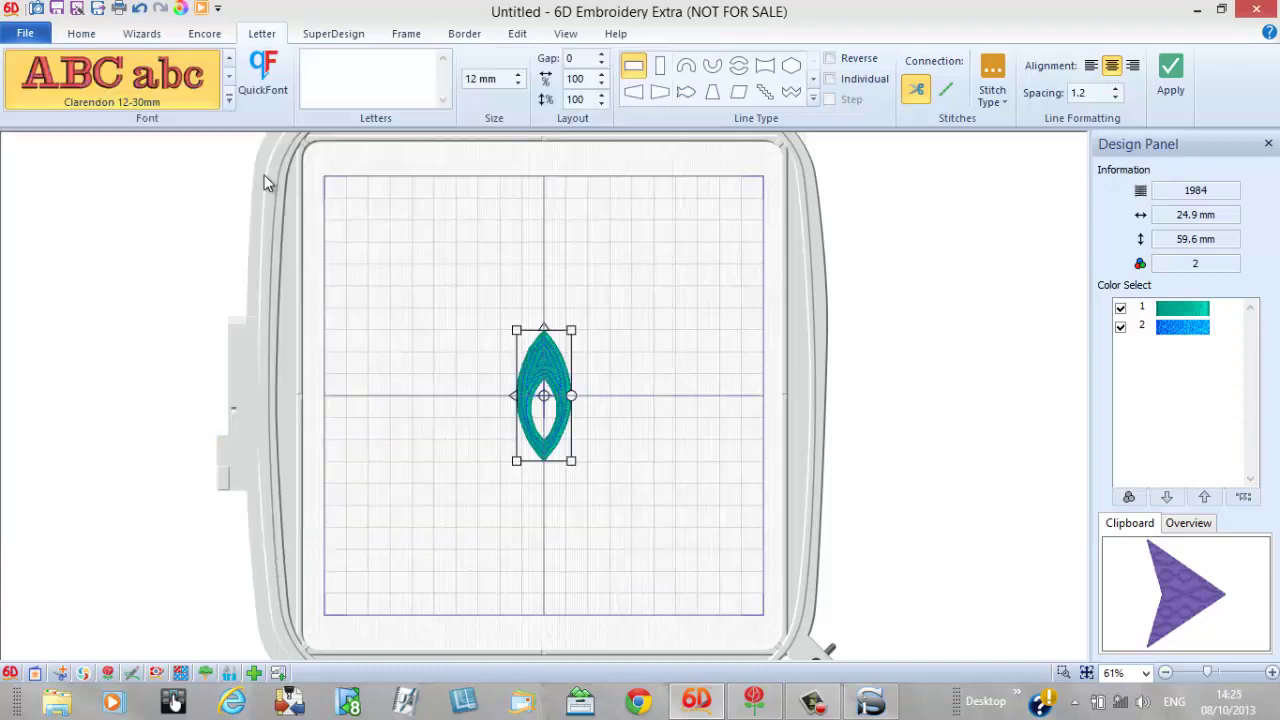
left_click(231, 100)
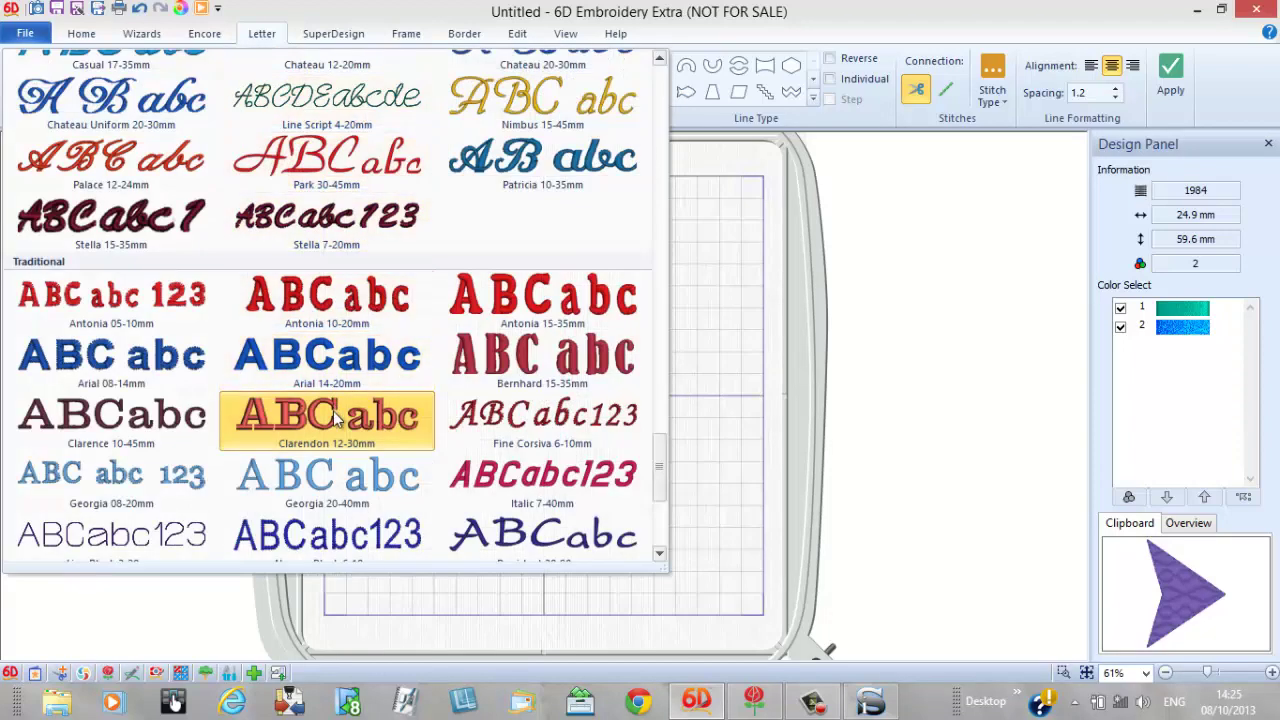
left_click(326, 479)
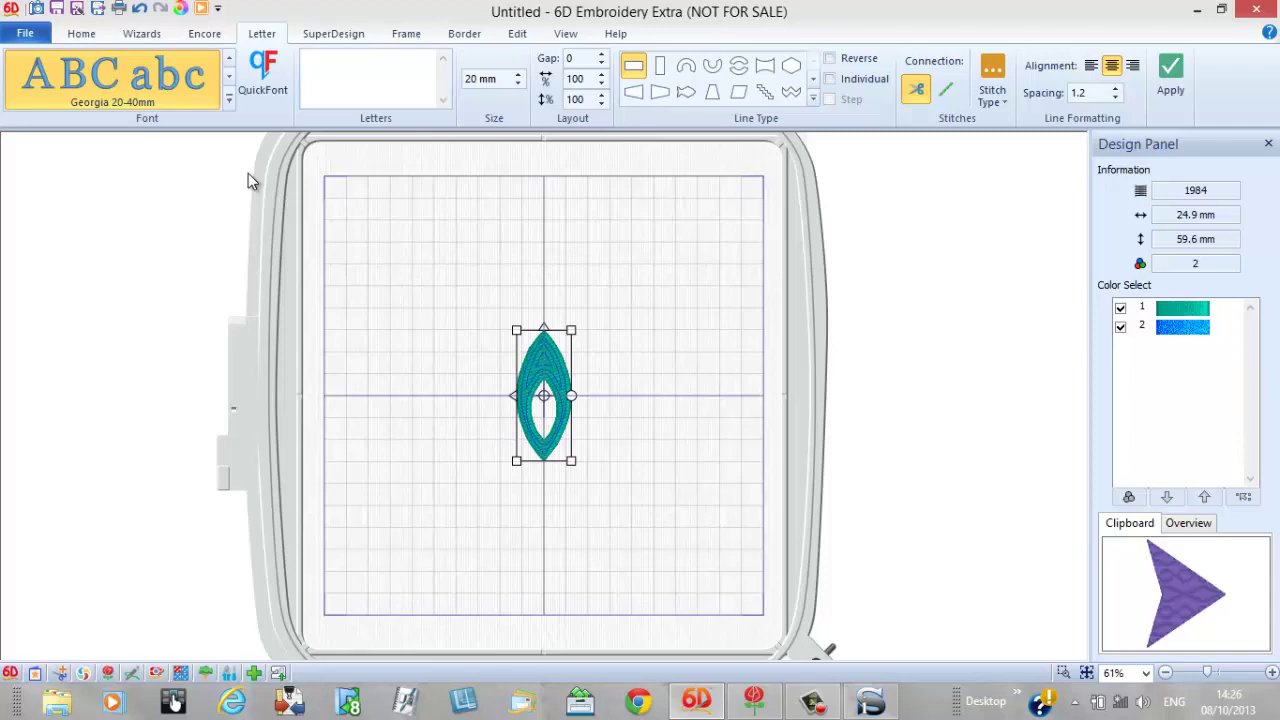
left_click(229, 104)
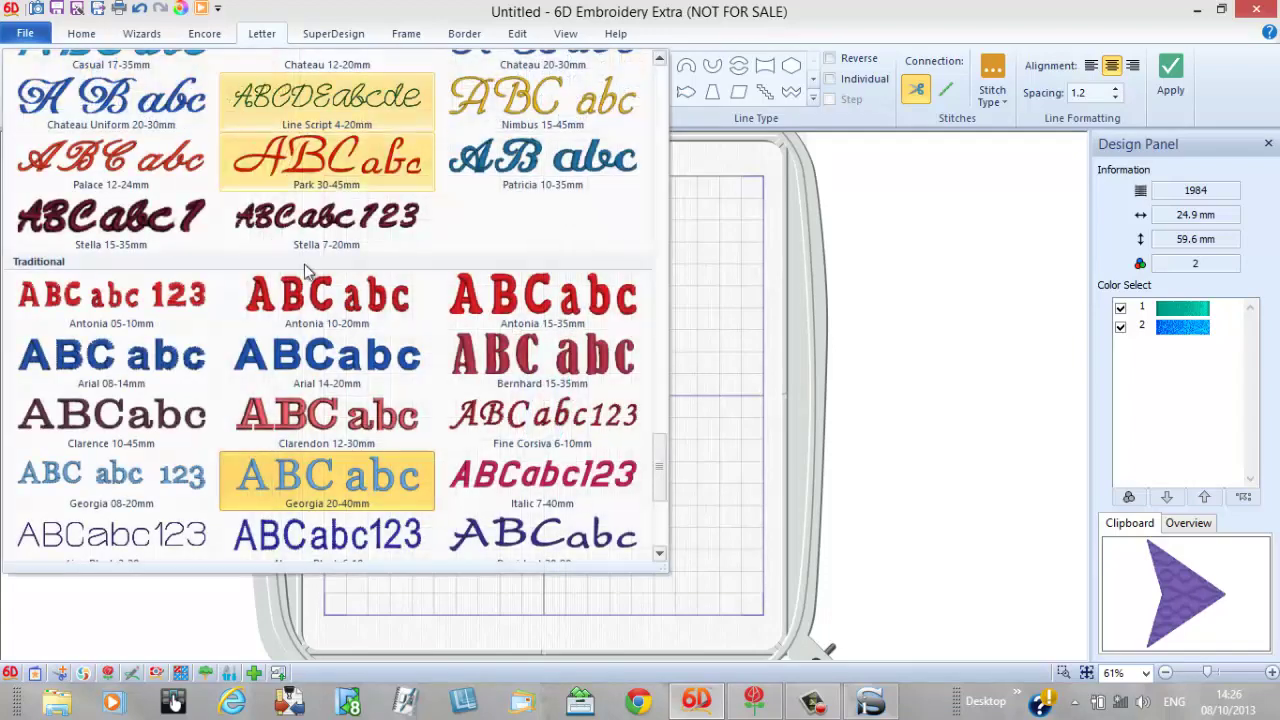
scroll(326, 323, "down", 5)
scroll(326, 323, "up", 5)
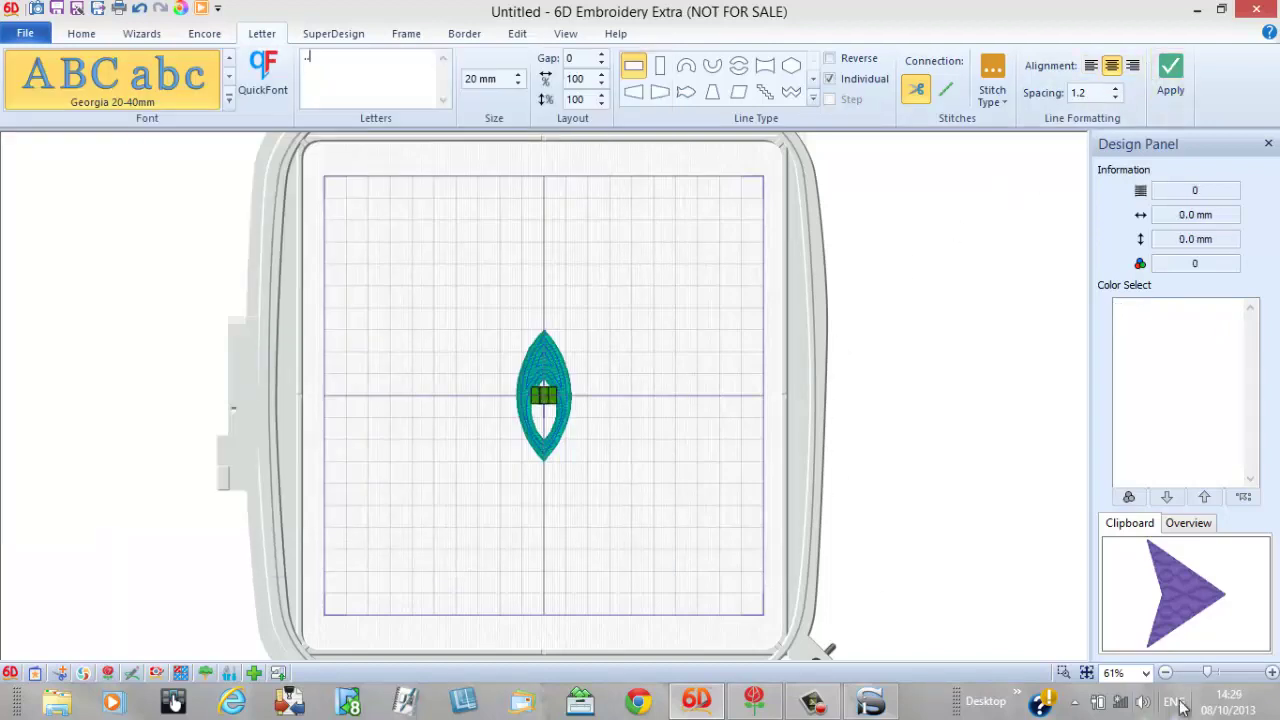
Move the pair of dot letters out of the leaf's center to the empty area beside its upper left edge.
left_click(1064, 674)
left_click_drag(505, 368, 598, 426)
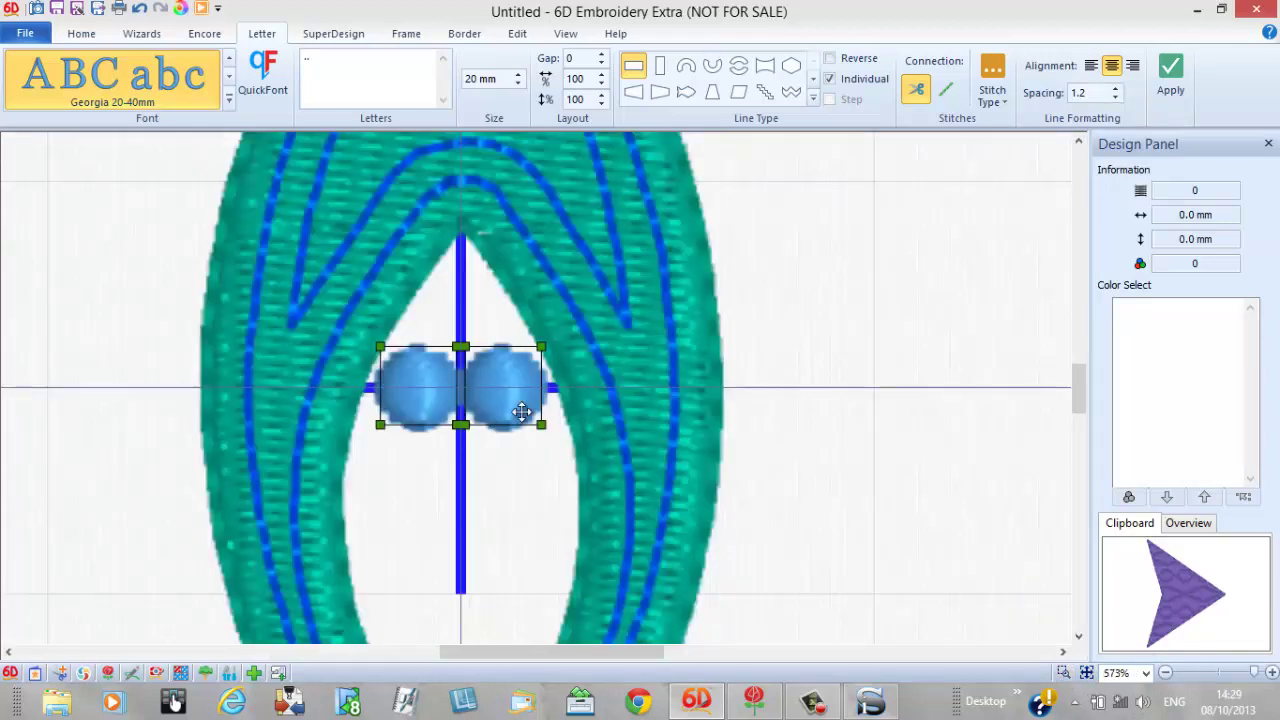
left_click_drag(497, 391, 133, 223)
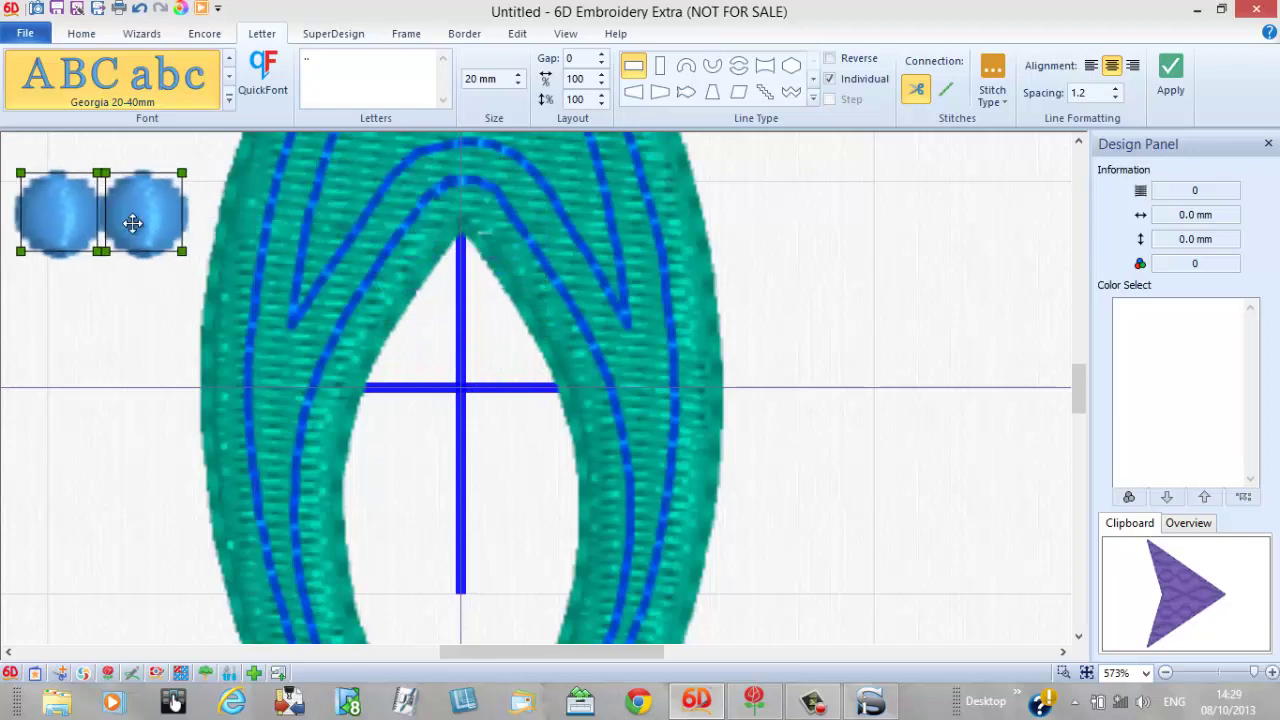
left_click(391, 422)
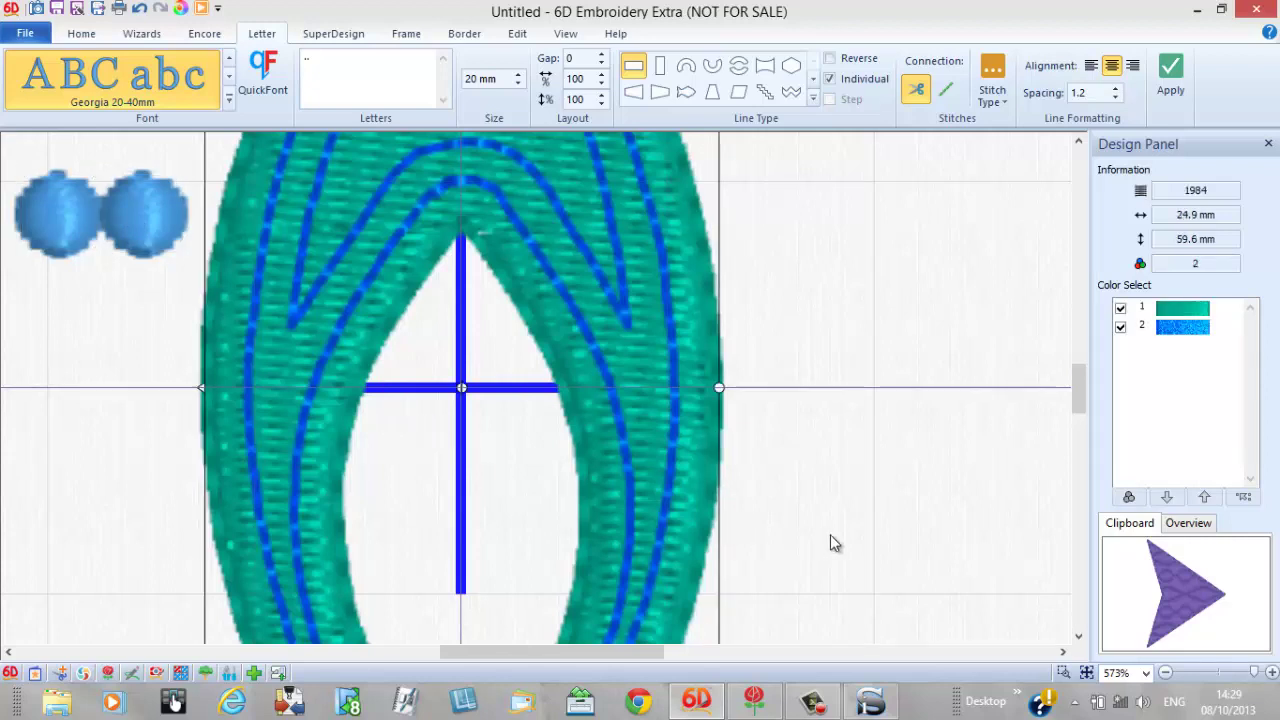
Move the left dot on its own to sit directly above the leaf's top point, centered on the vertical axis.
left_click_drag(457, 655, 396, 517)
left_click(440, 232)
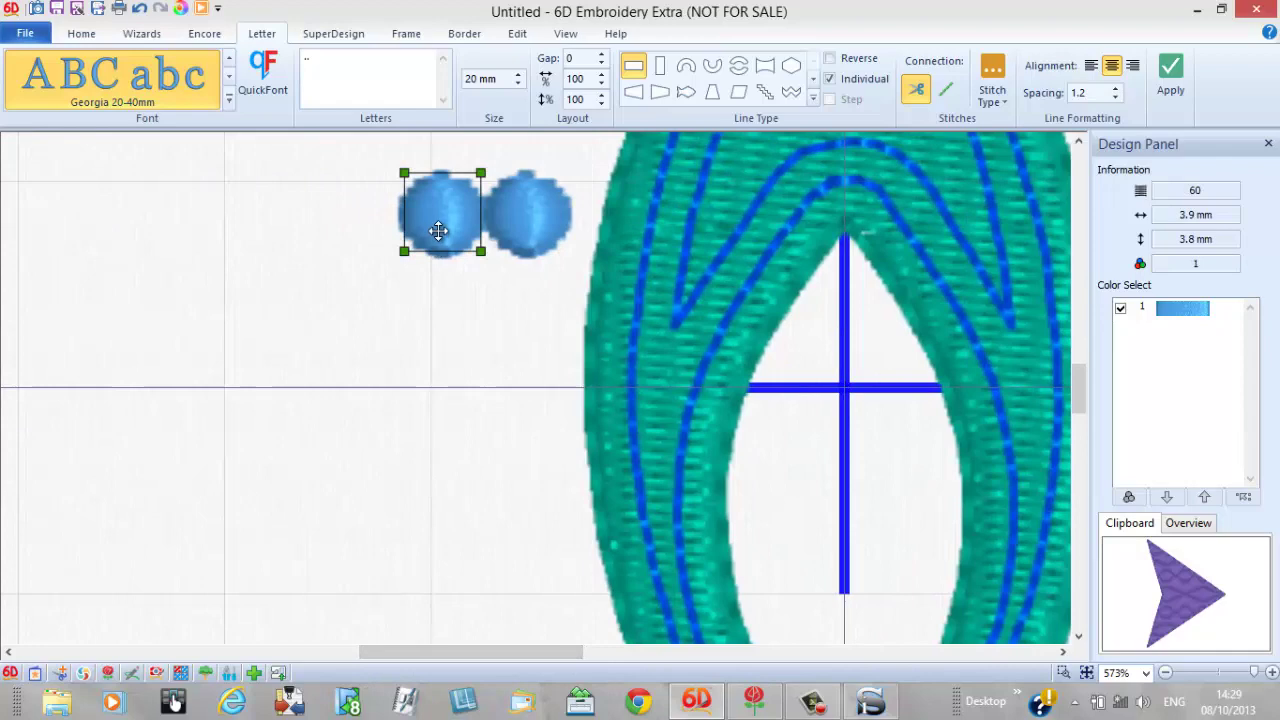
scroll(466, 411, "up", 2)
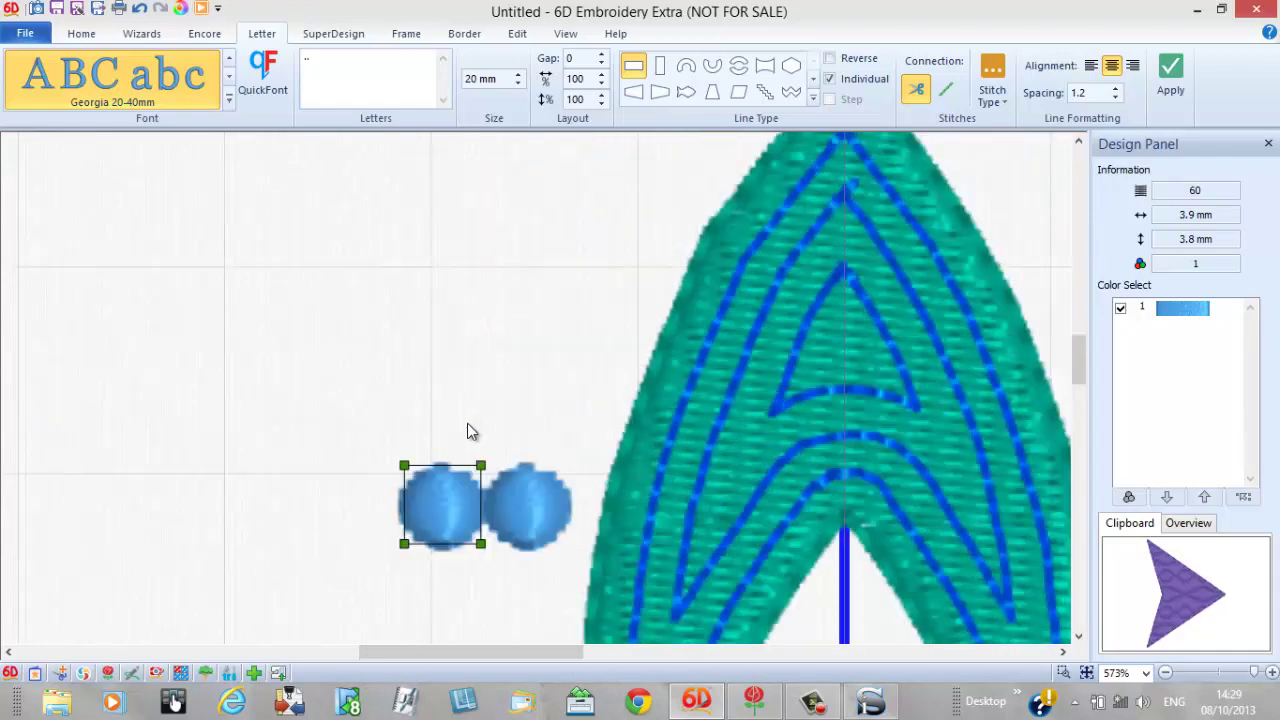
left_click_drag(445, 498, 620, 272)
scroll(621, 330, "up", 2)
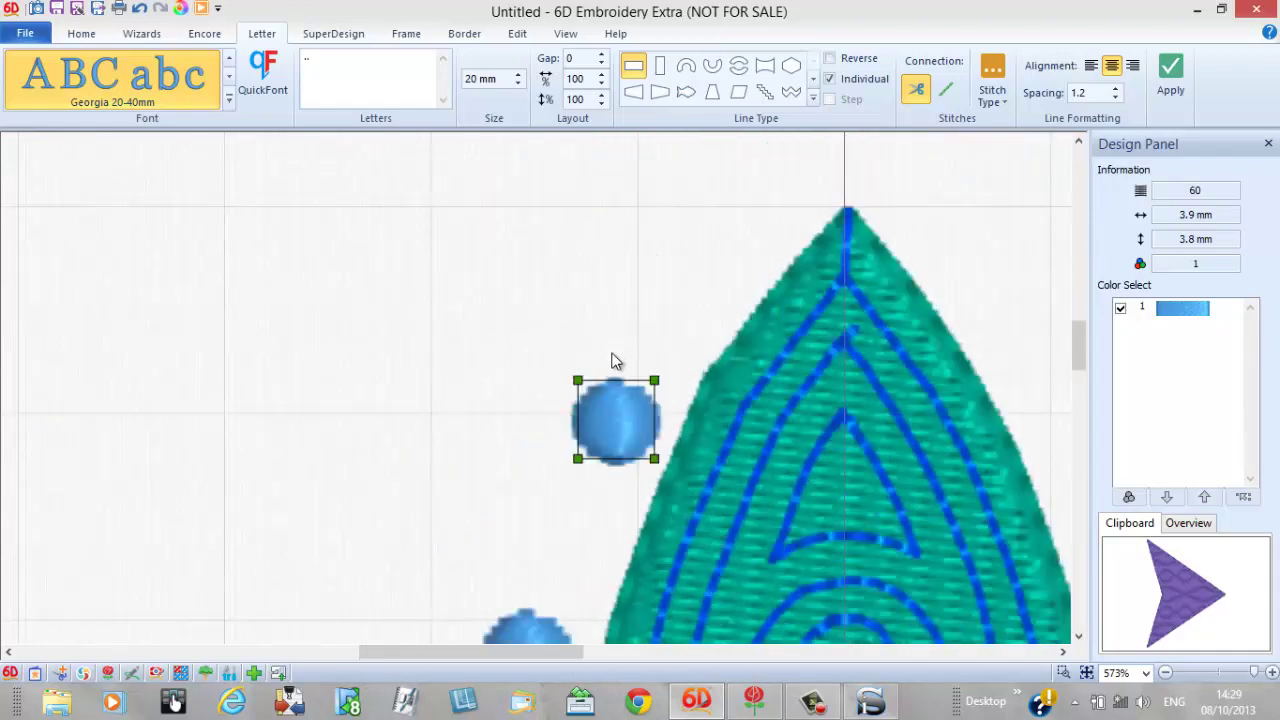
left_click_drag(634, 551, 858, 305)
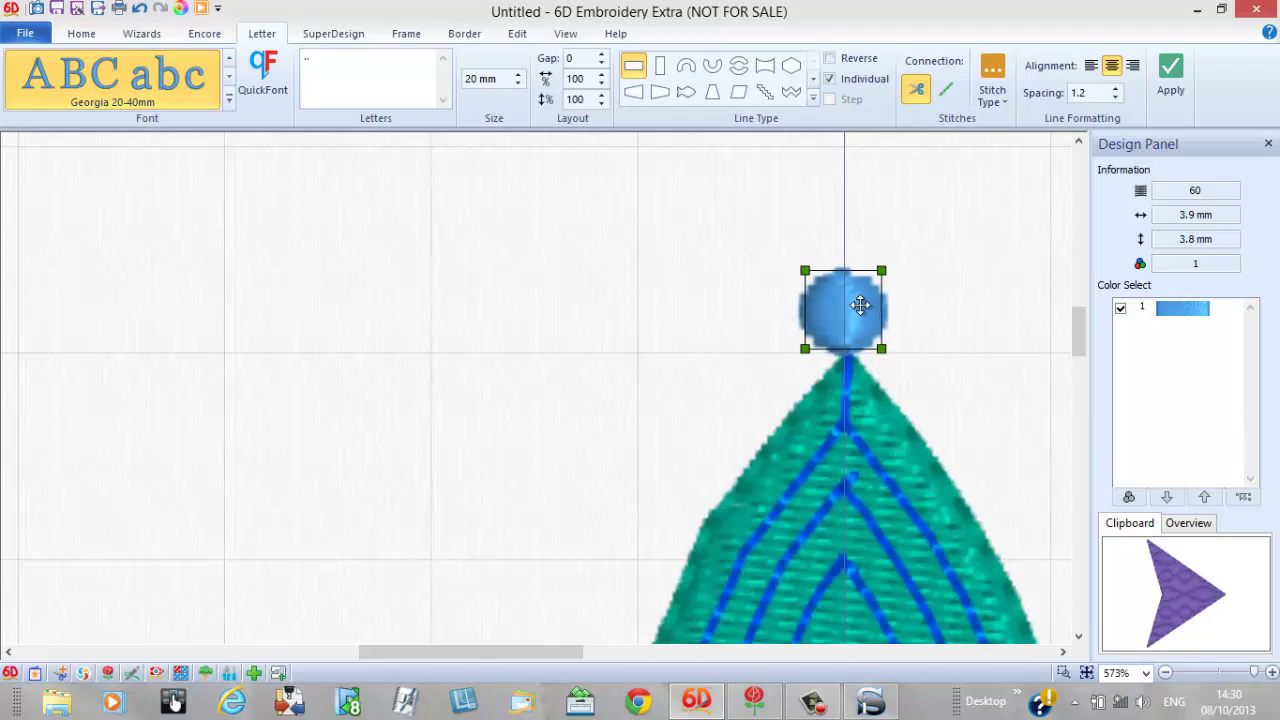
Move the remaining dot into the leaf's inner opening below the horizontal axis and stretch it into an oval about 5.3 mm by 14.7 mm.
scroll(681, 500, "down", 3)
scroll(676, 507, "down", 3)
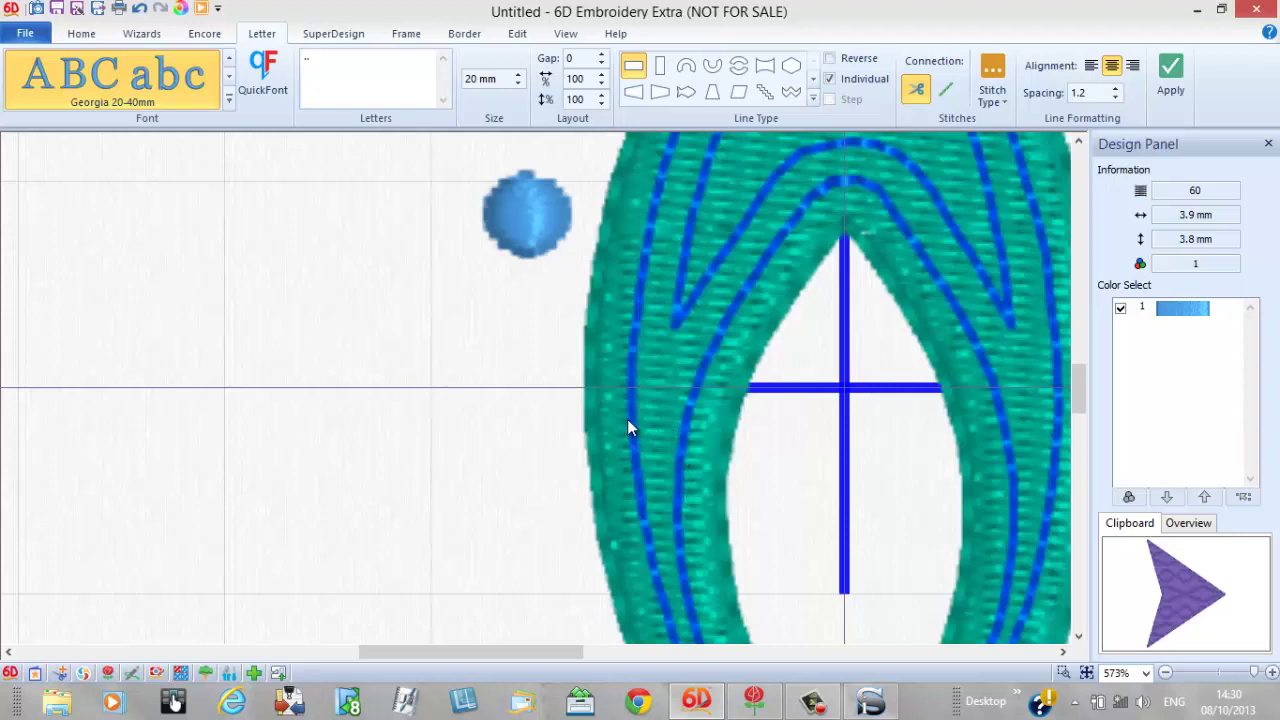
left_click(520, 214)
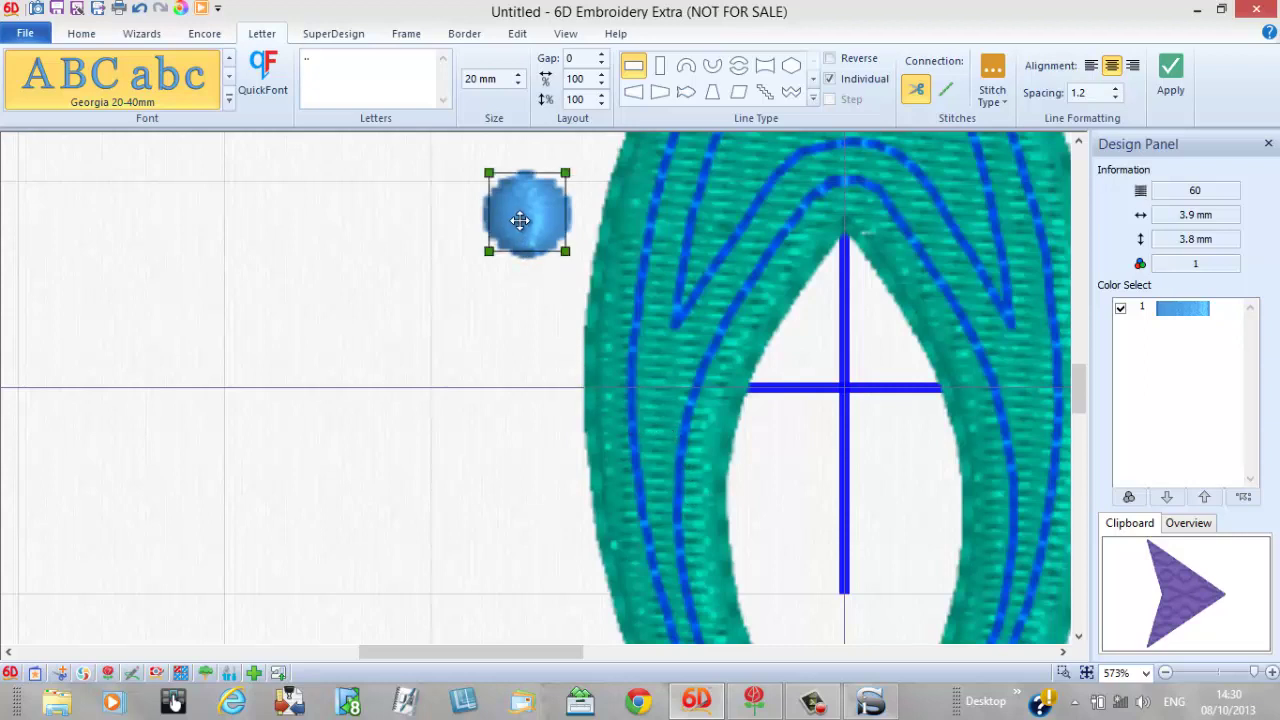
left_click_drag(520, 214, 835, 567)
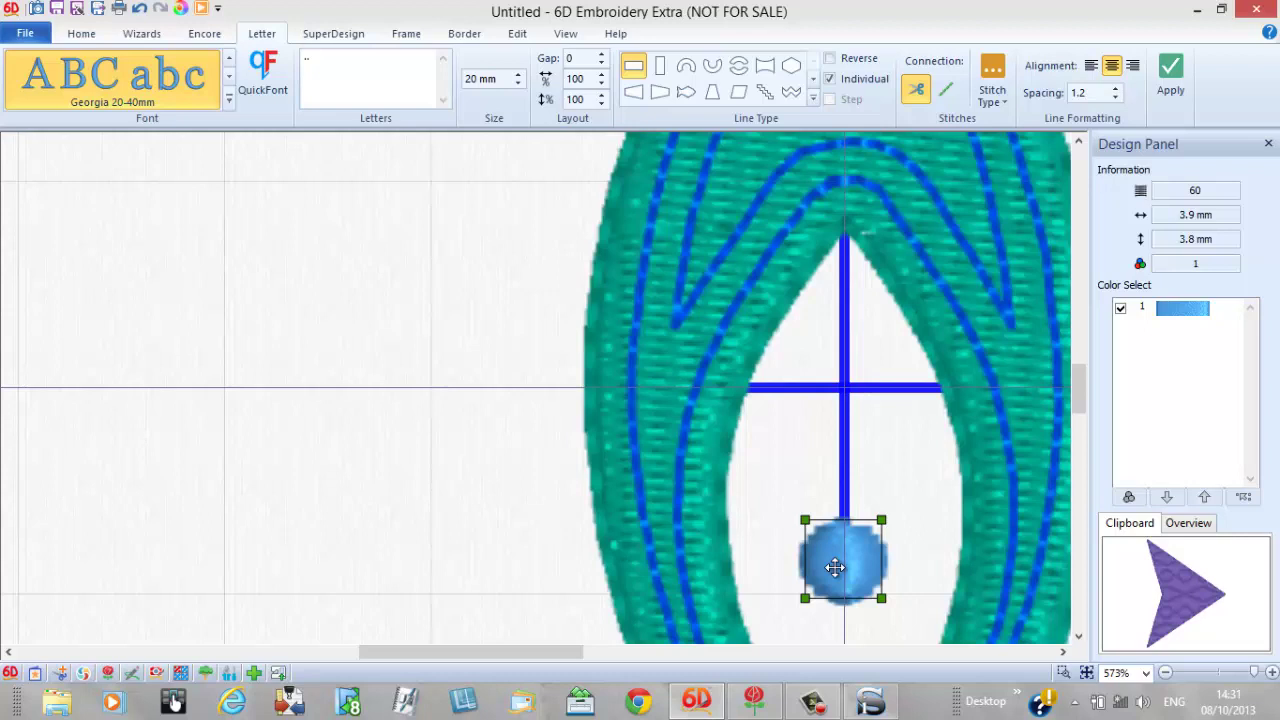
left_click_drag(835, 567, 835, 424)
left_click_drag(886, 486, 910, 538)
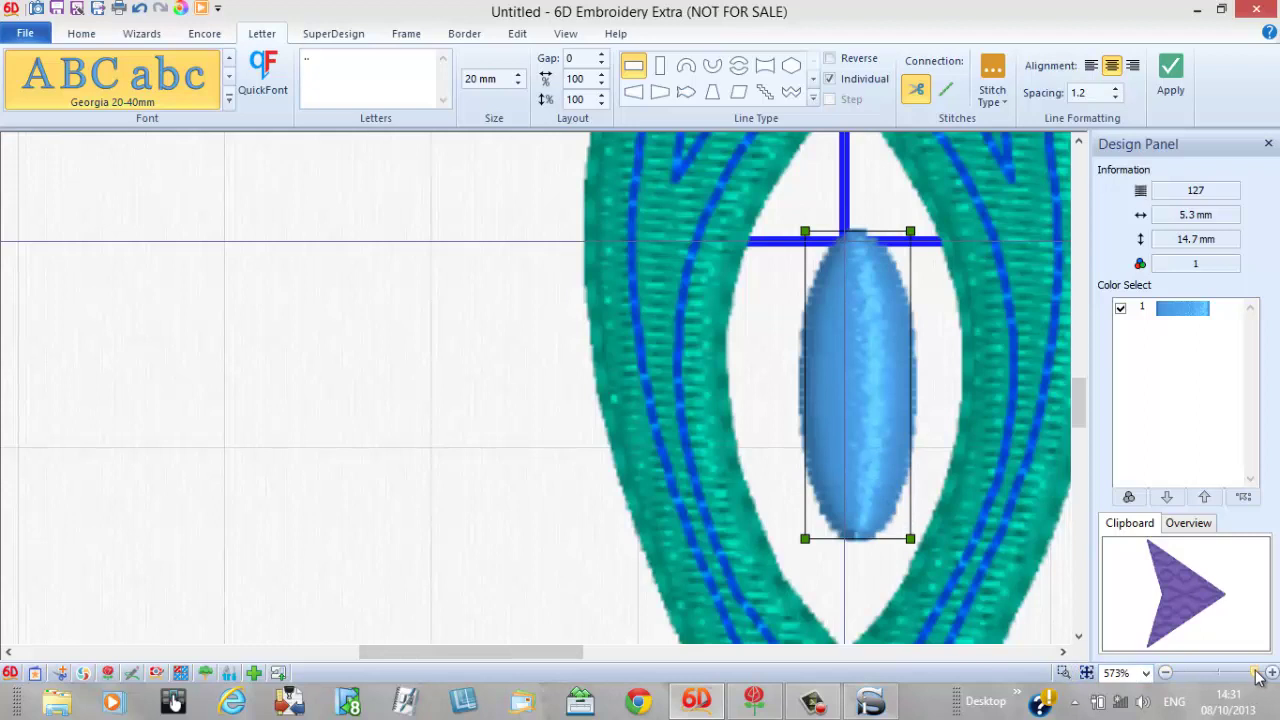
Examine the whole leaf design with its top dot and inner oval at 100% to 160% magnification.
left_click_drag(1254, 673, 1222, 676)
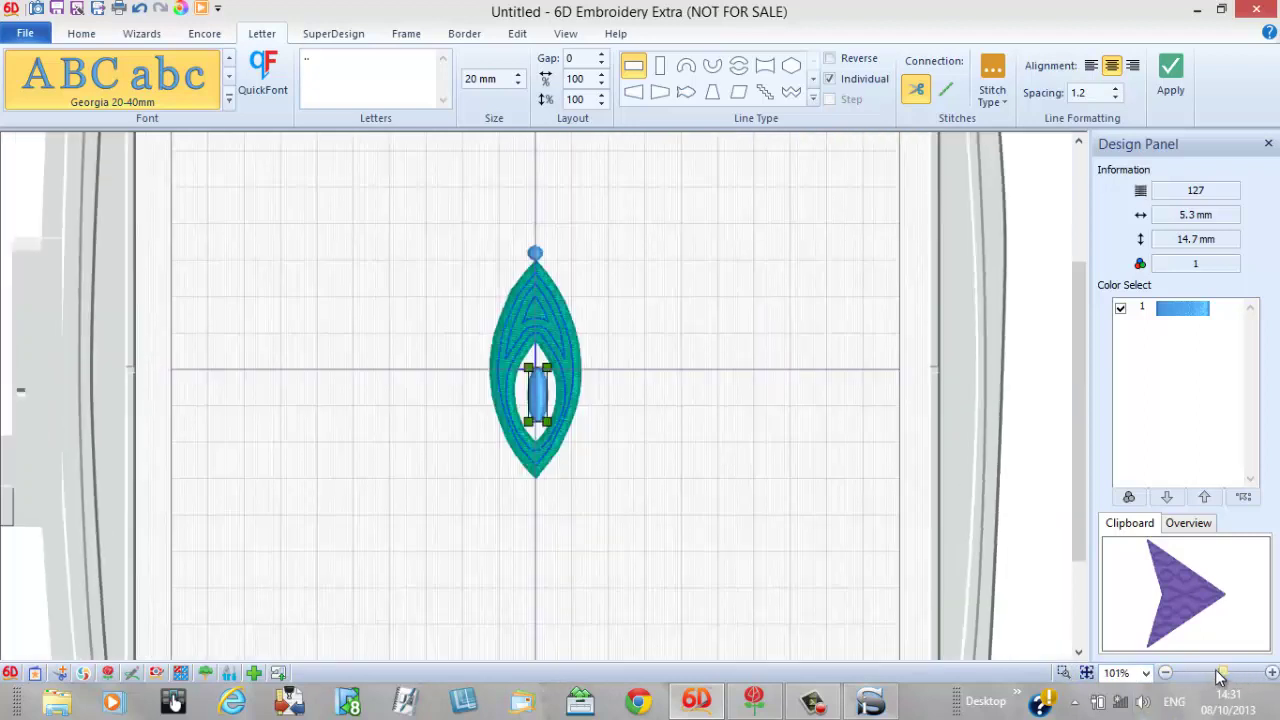
mouse_move(1225, 676)
left_mouse_down()
mouse_move(1246, 678)
mouse_move(1219, 677)
left_mouse_up()
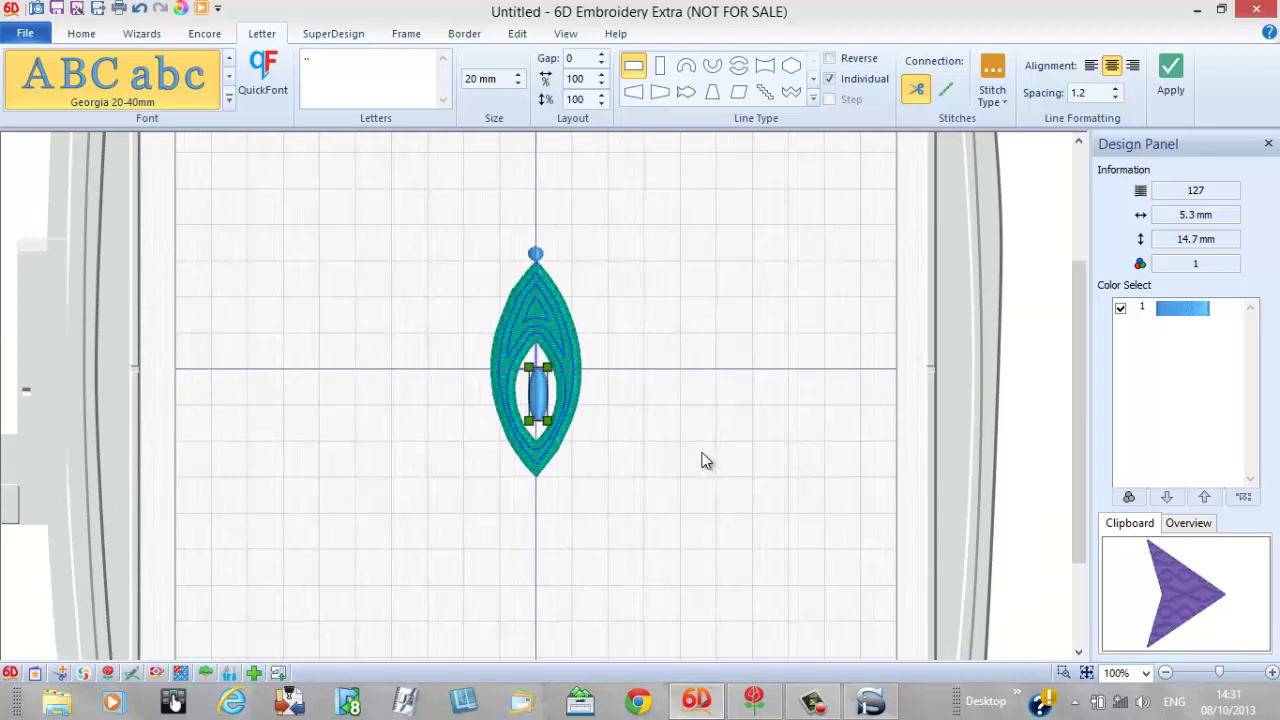
left_click(1272, 674)
left_click(1272, 674)
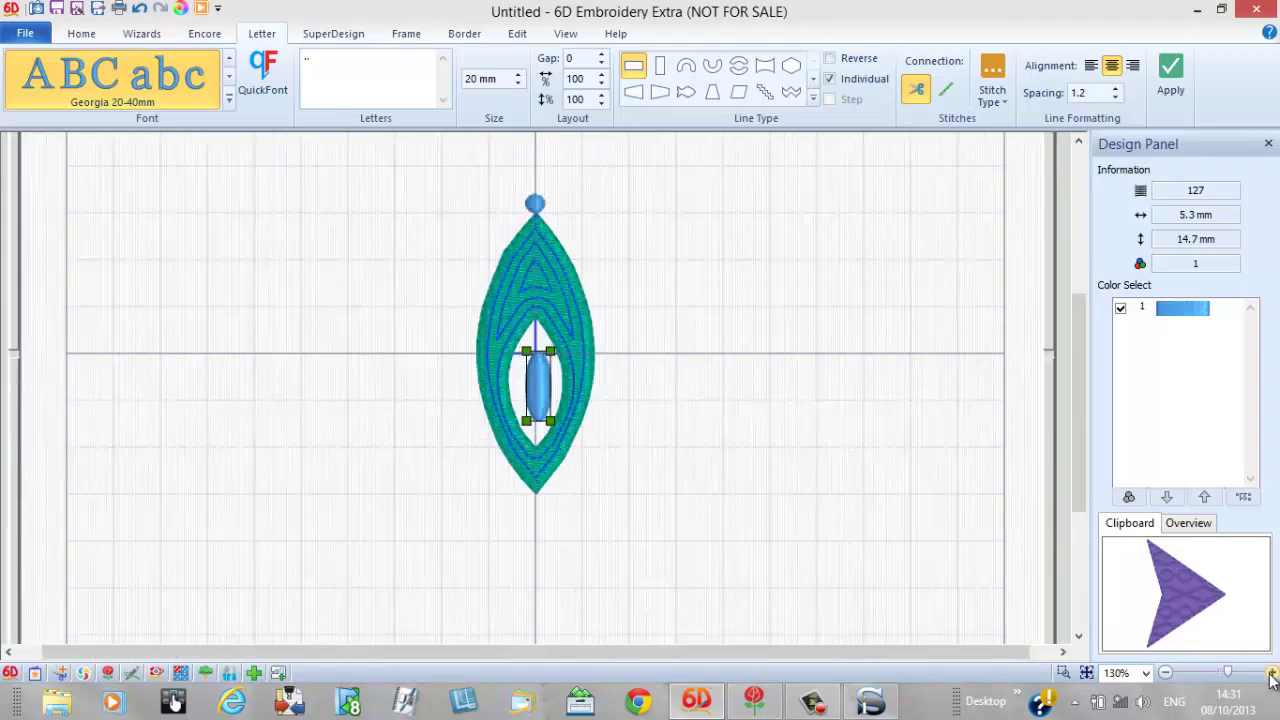
left_click(1272, 674)
left_click(1272, 674)
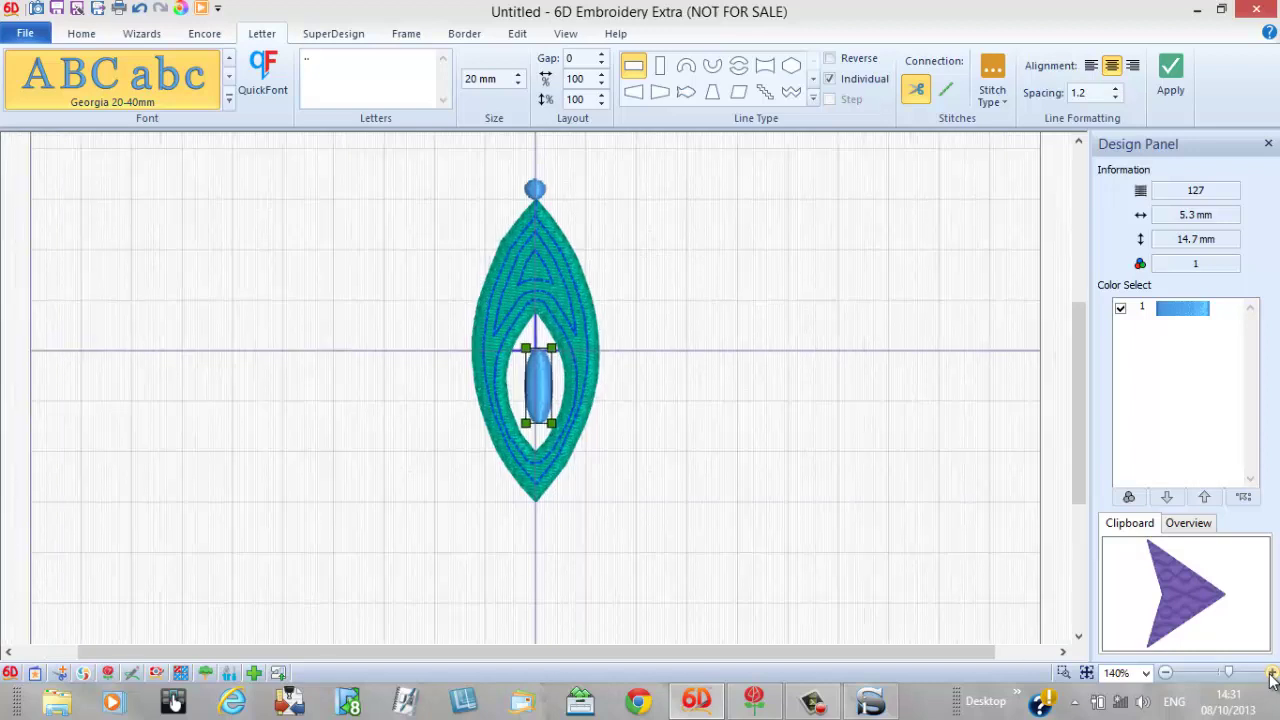
left_click(1272, 674)
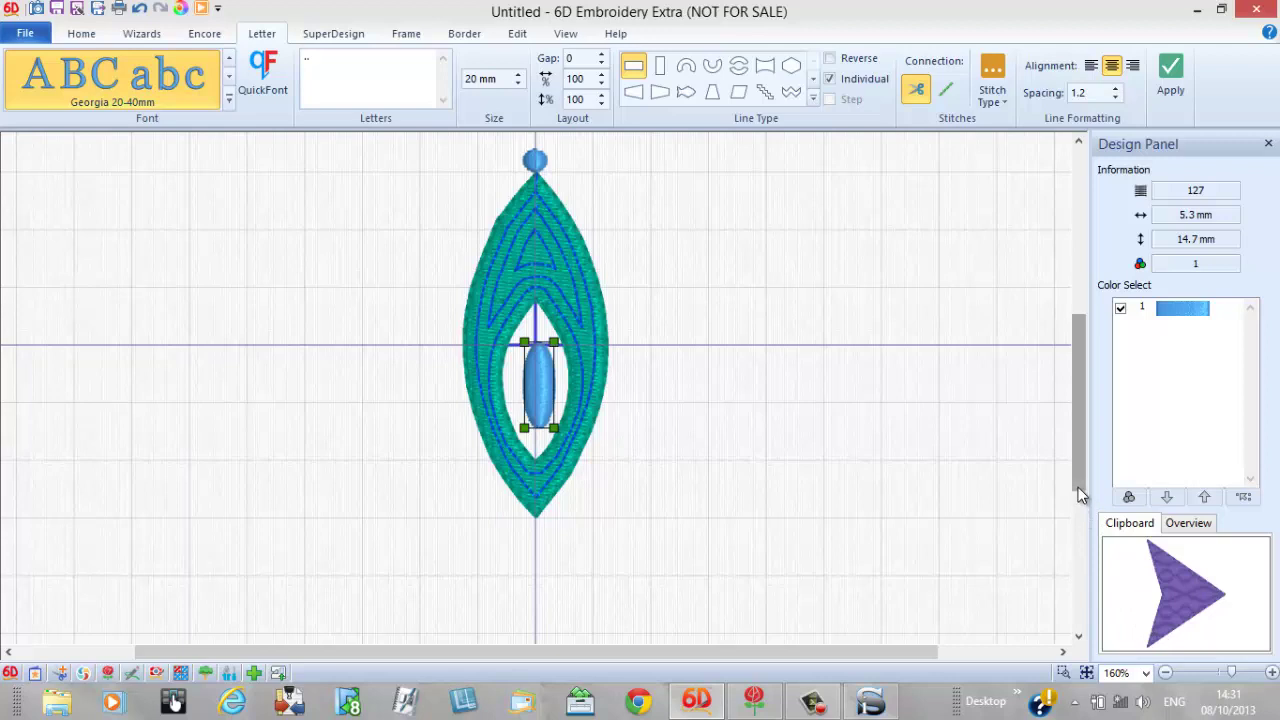
left_click_drag(1078, 487, 1070, 460)
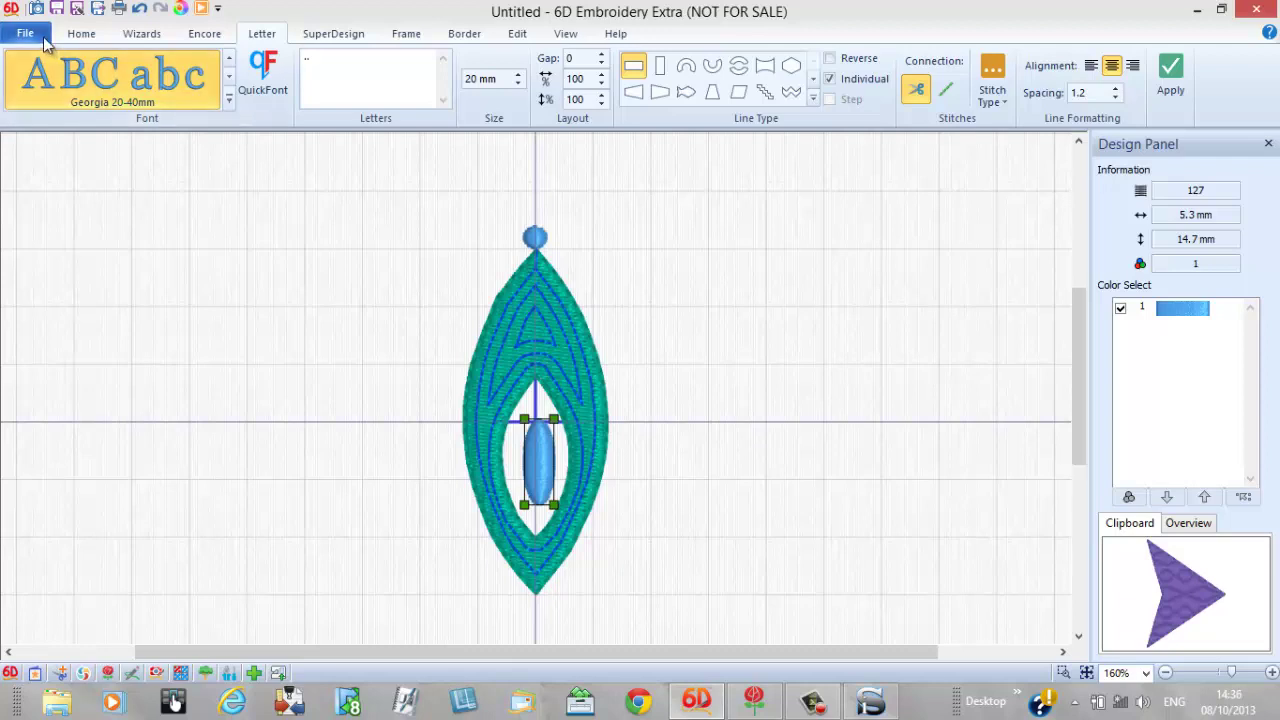
Select the leaf, top dot and inner oval, align their centers horizontally, and combine them into one embroidery.
left_click(43, 36)
left_click(66, 35)
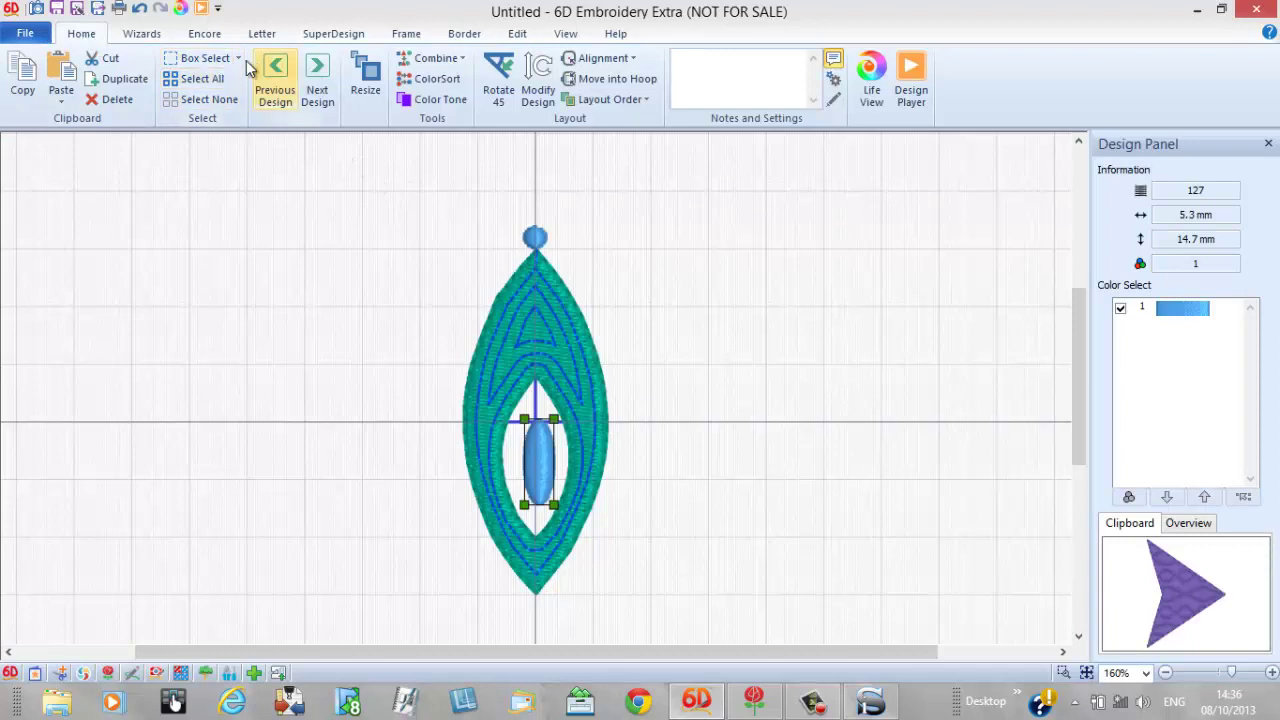
left_click(203, 79)
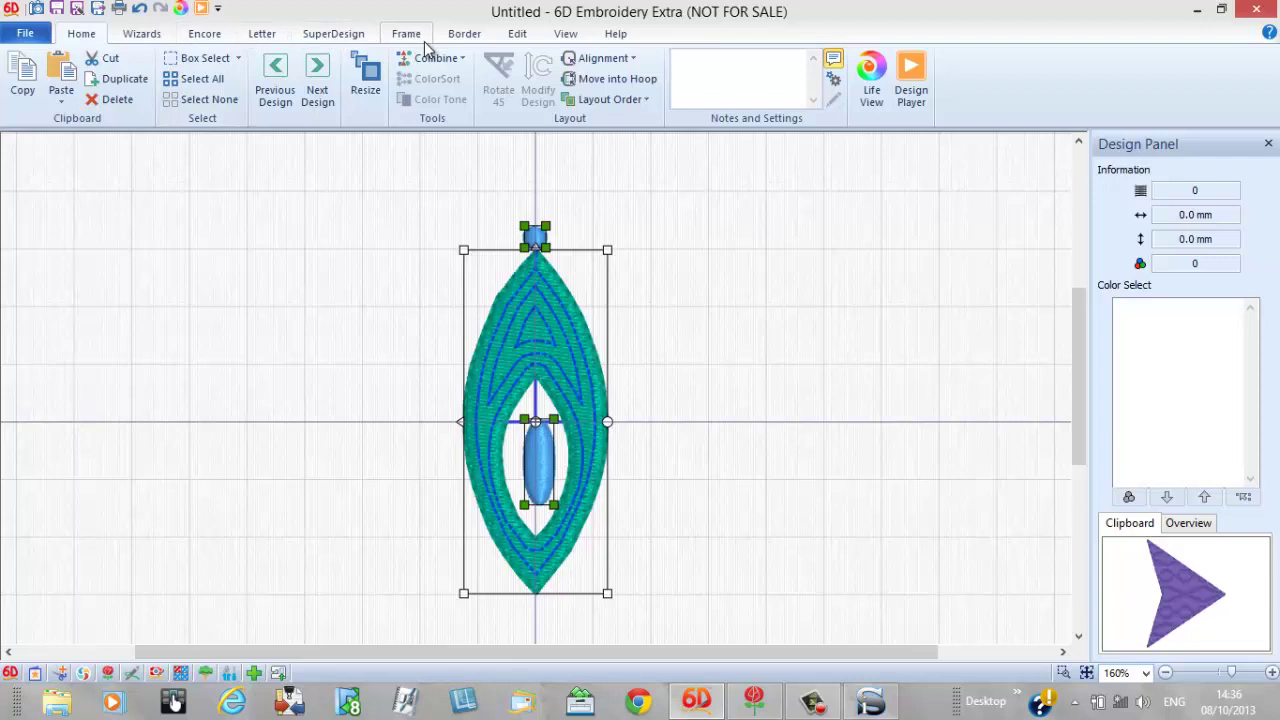
left_click(630, 62)
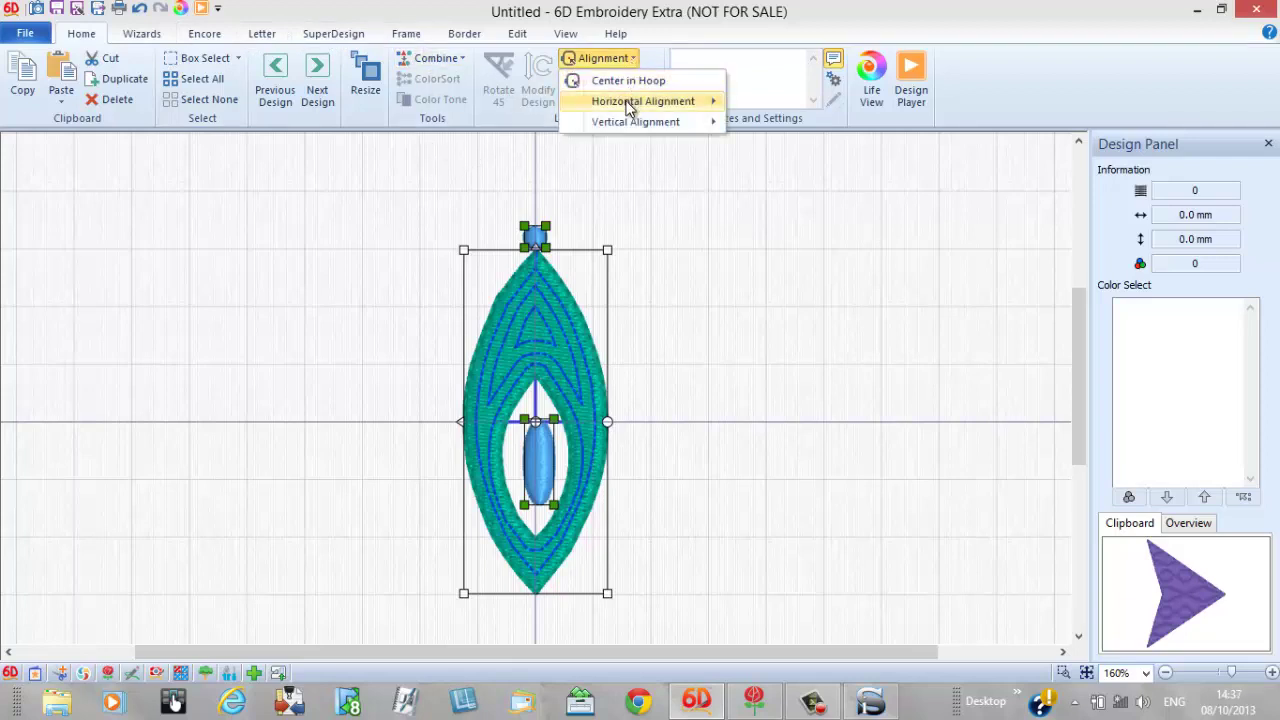
mouse_move(628, 105)
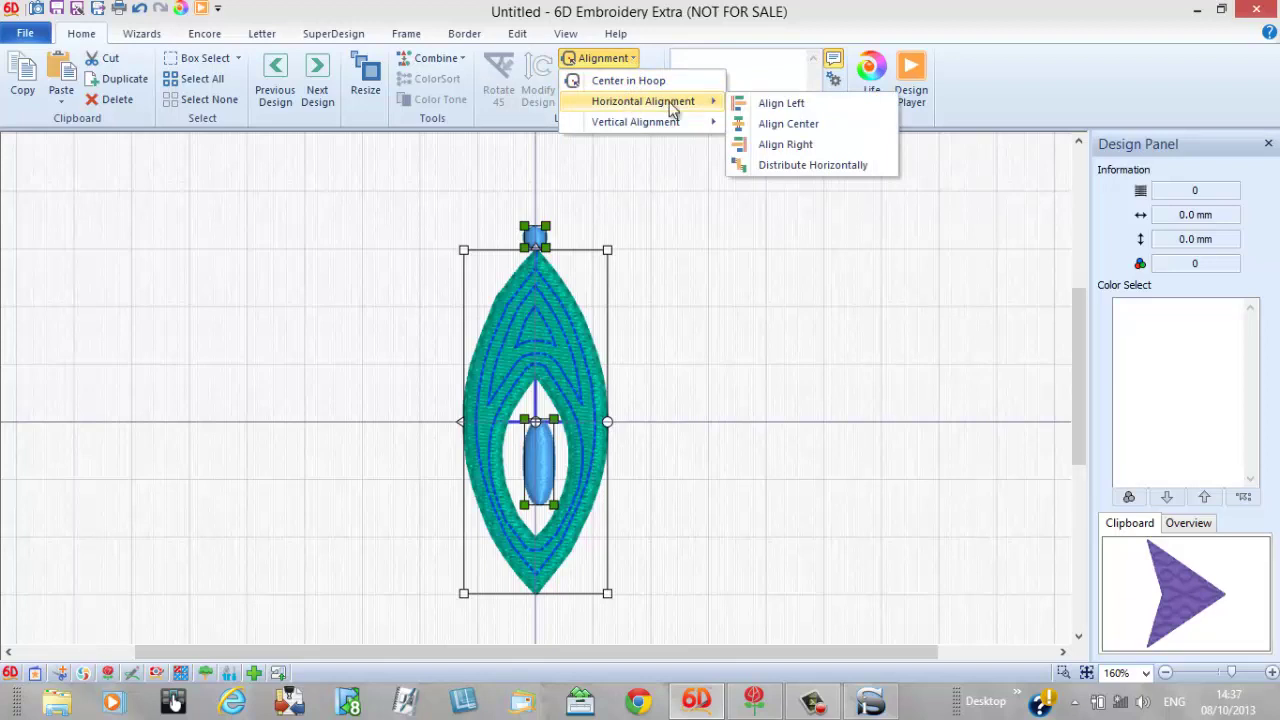
left_click(766, 124)
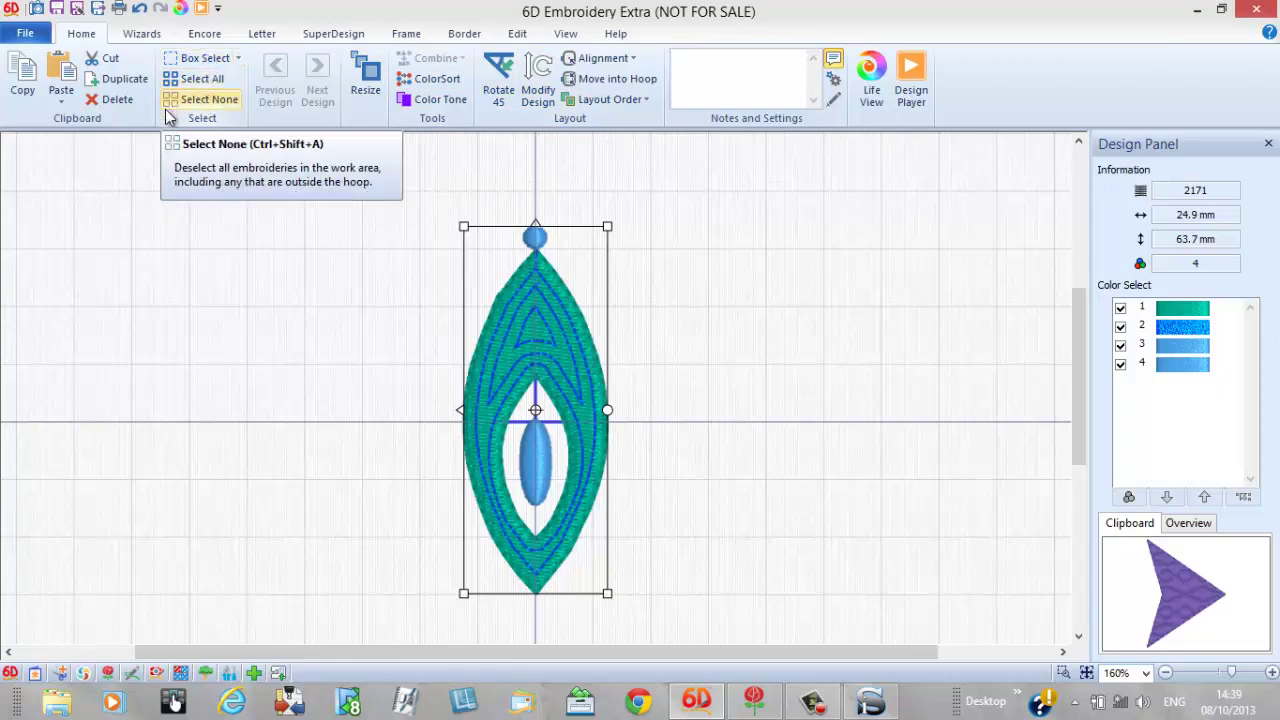
Repeat the leaf 12 times around a circle with Encore, tightening the ring to about 171.6 mm across, and apply it.
scroll(168, 117, "down", 2)
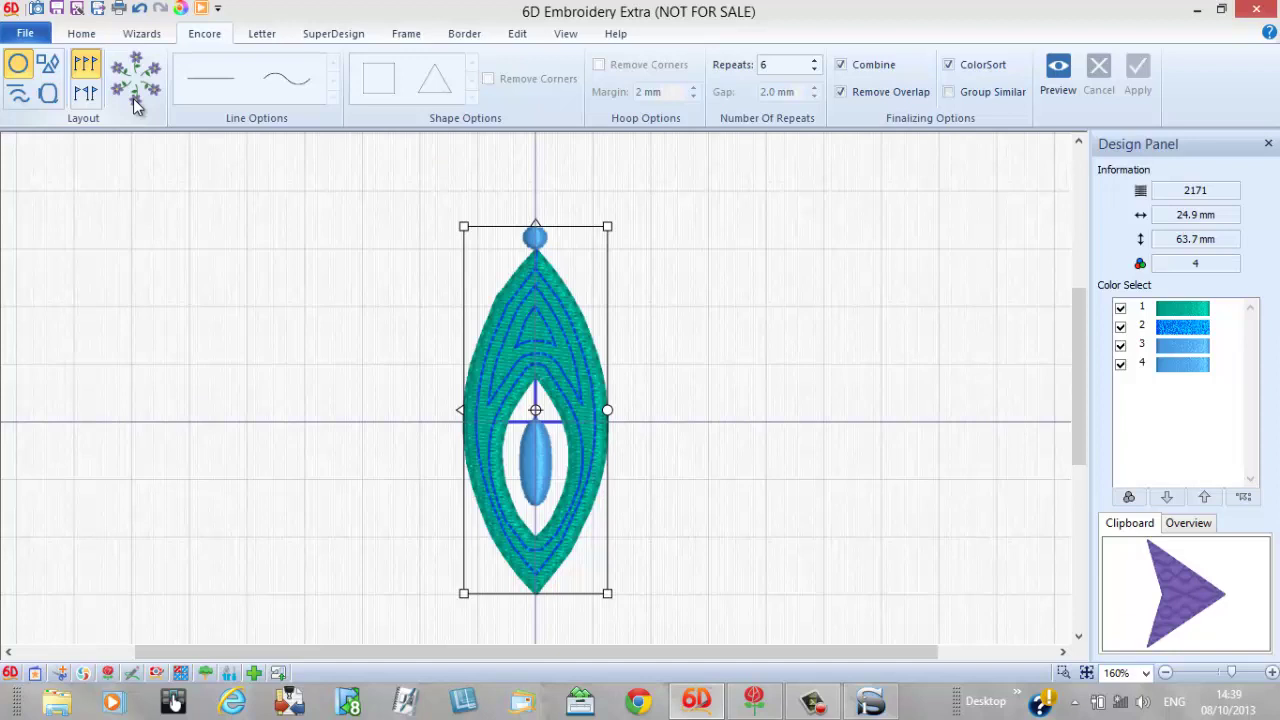
double_click(775, 67)
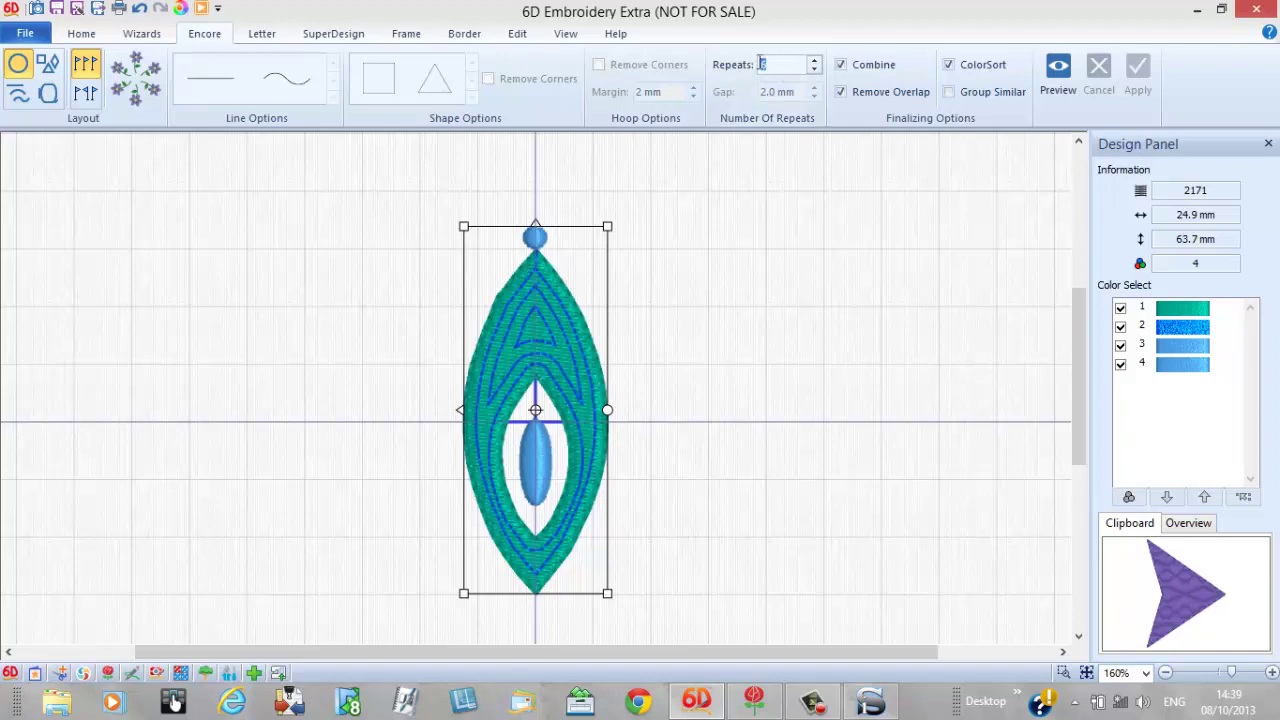
type("12")
left_click(1057, 68)
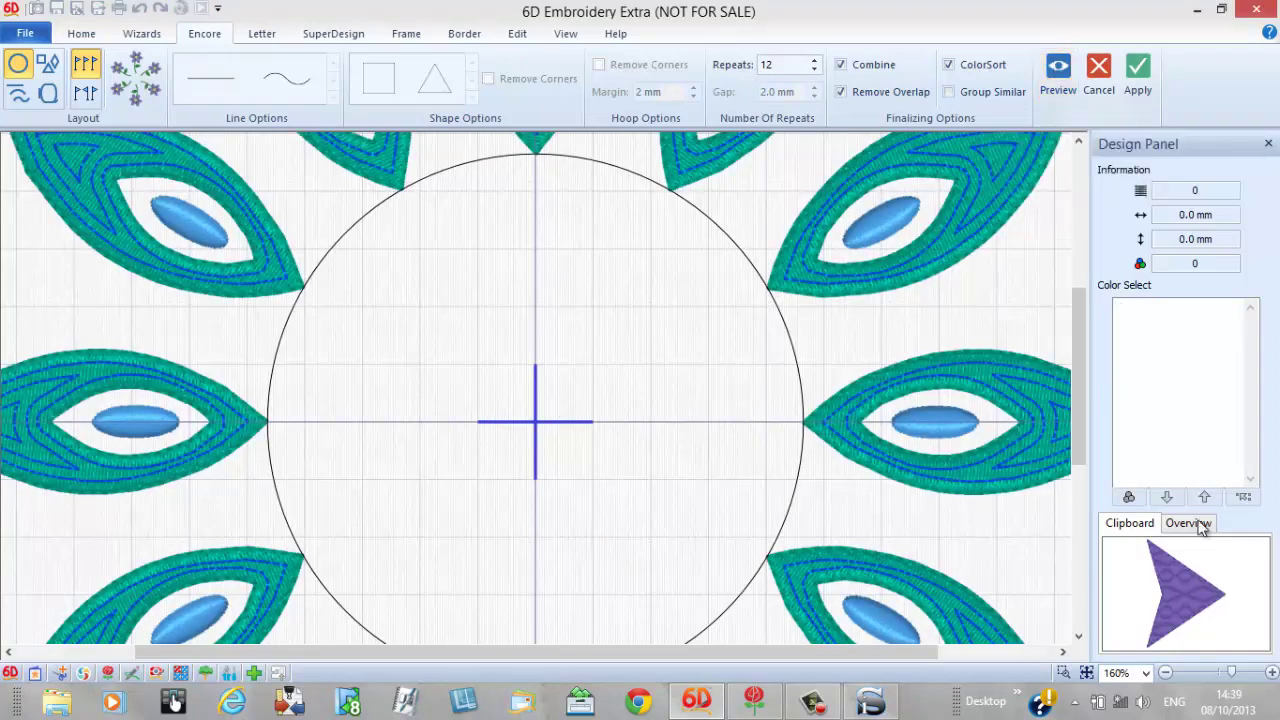
left_click(1087, 673)
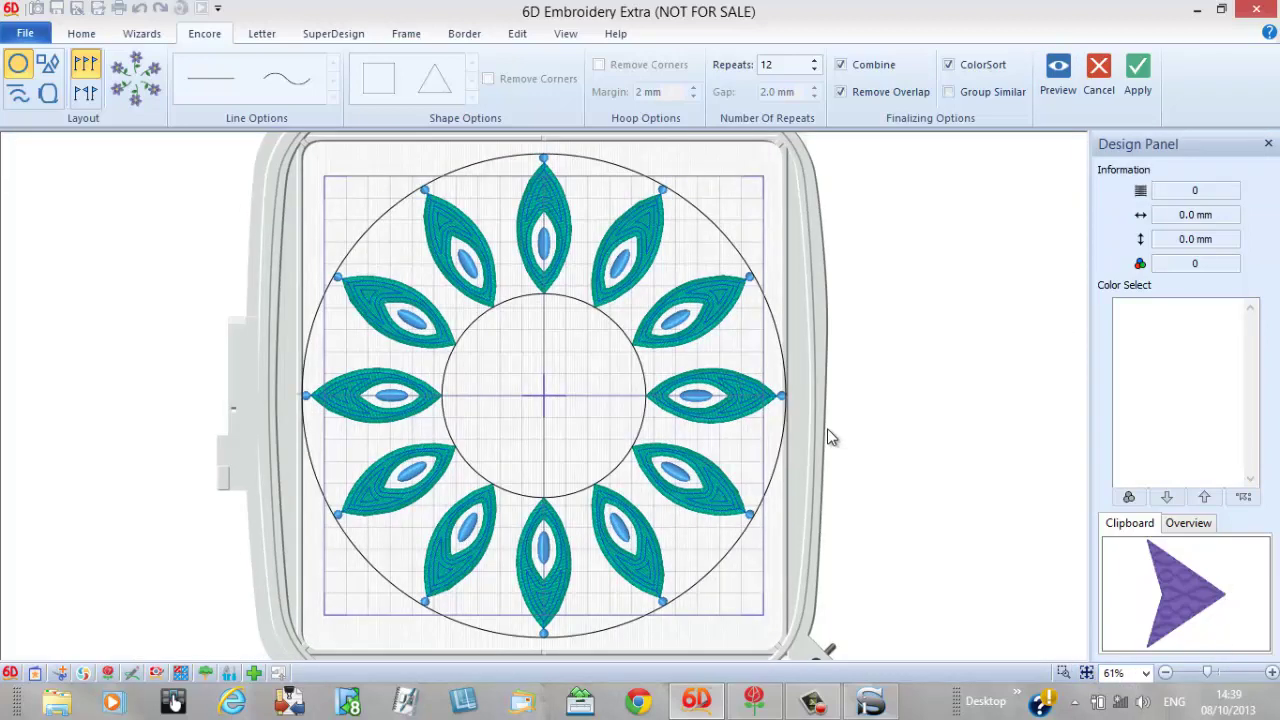
left_click_drag(543, 250, 541, 315)
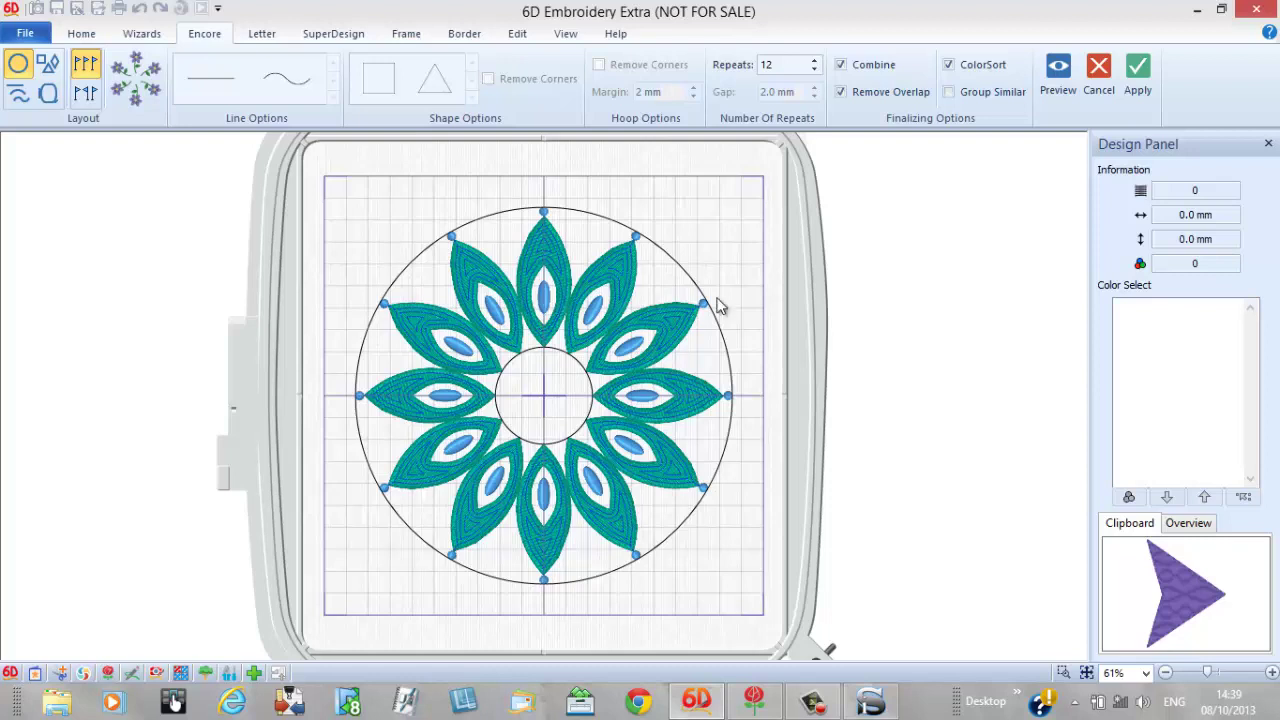
left_click(1137, 68)
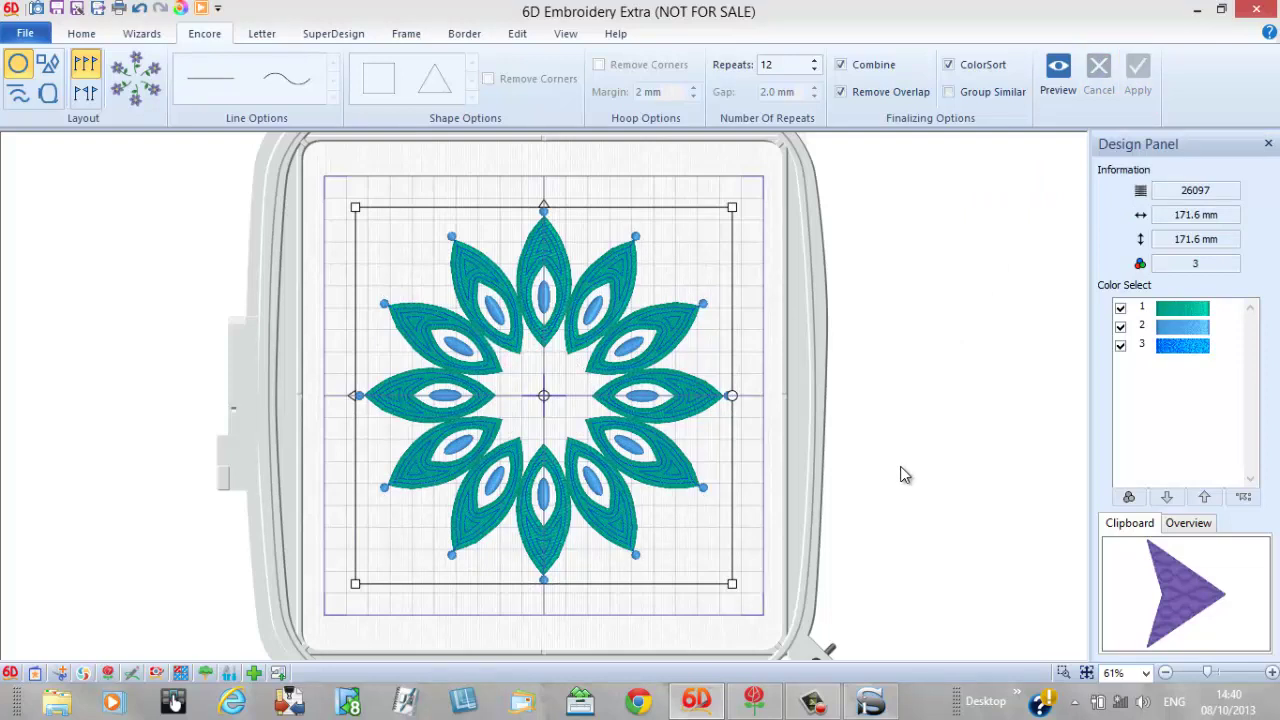
Rotate the ring of leaves by 45 degrees and deselect it.
left_click(88, 36)
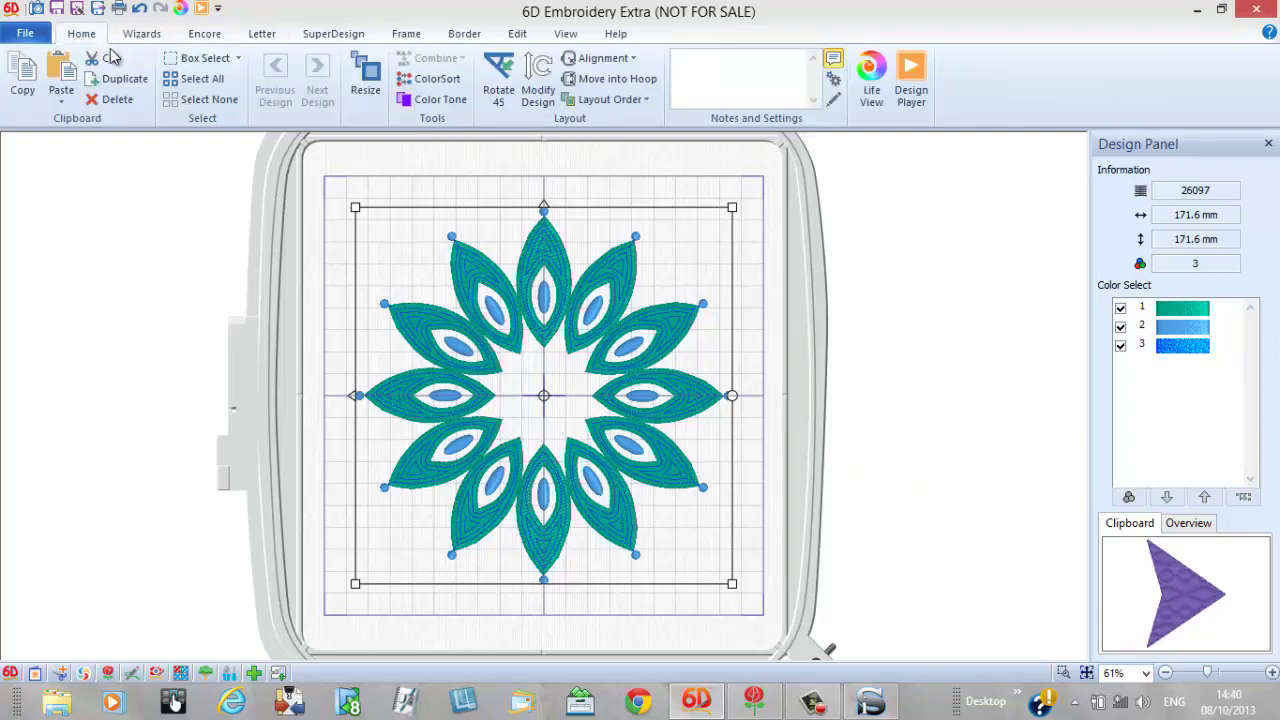
left_click(497, 72)
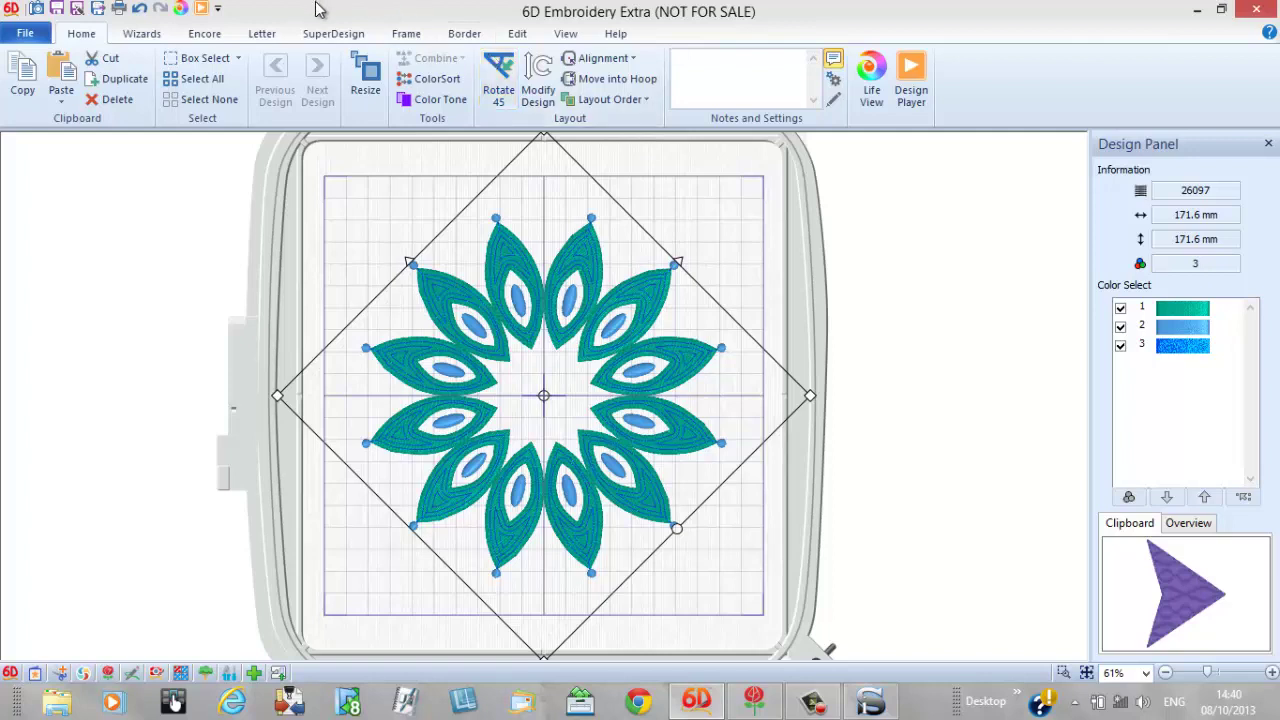
left_click(333, 188)
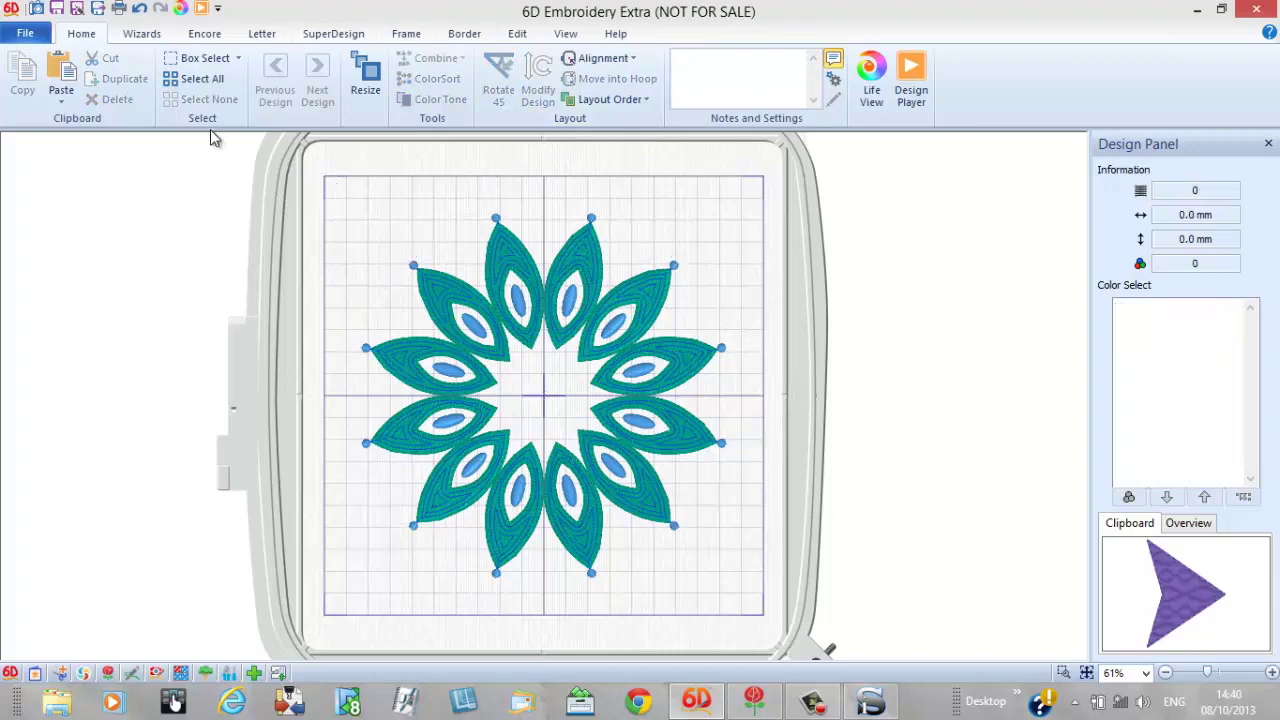
Paste the purple arrowhead from the clipboard and rotate it 90 degrees so that its tip points down.
left_click(63, 72)
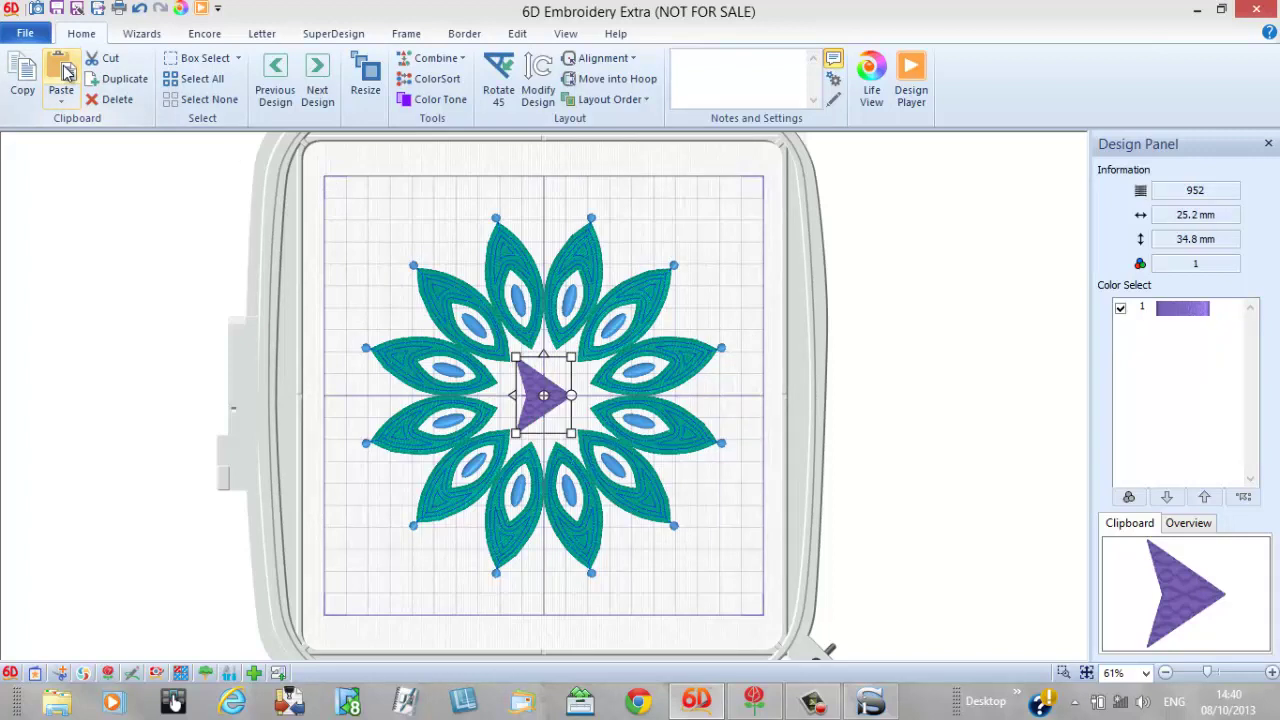
left_click(499, 72)
left_click(499, 72)
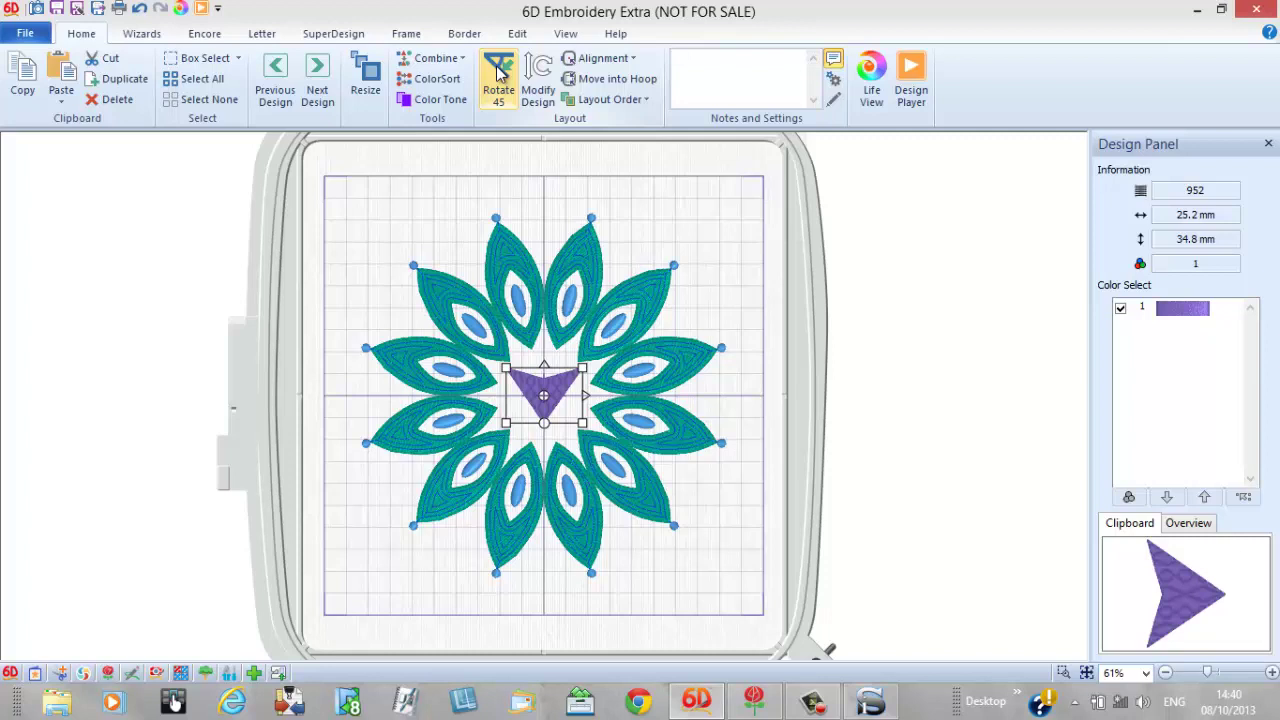
Repeat the arrowhead 12 times around a circle with Encore, nesting the copies between the leaf tips in a ring about 164.8 mm across.
left_click(201, 38)
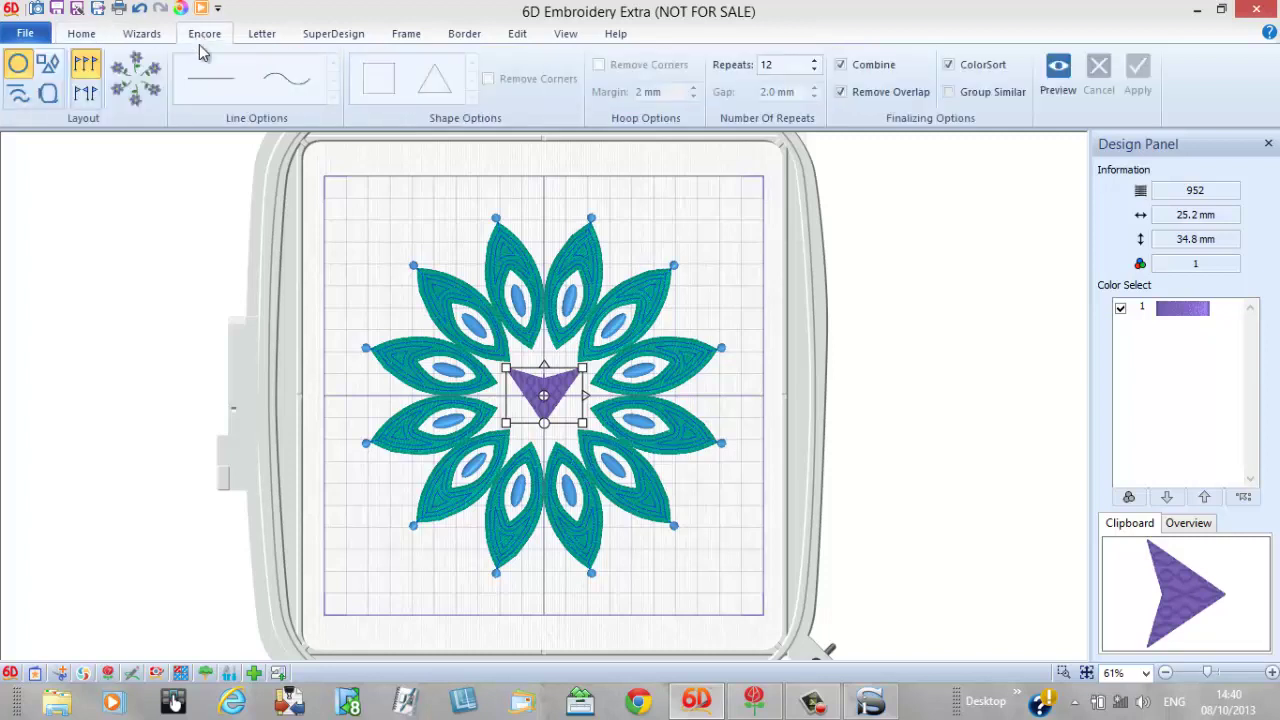
left_click(17, 64)
left_click(1058, 72)
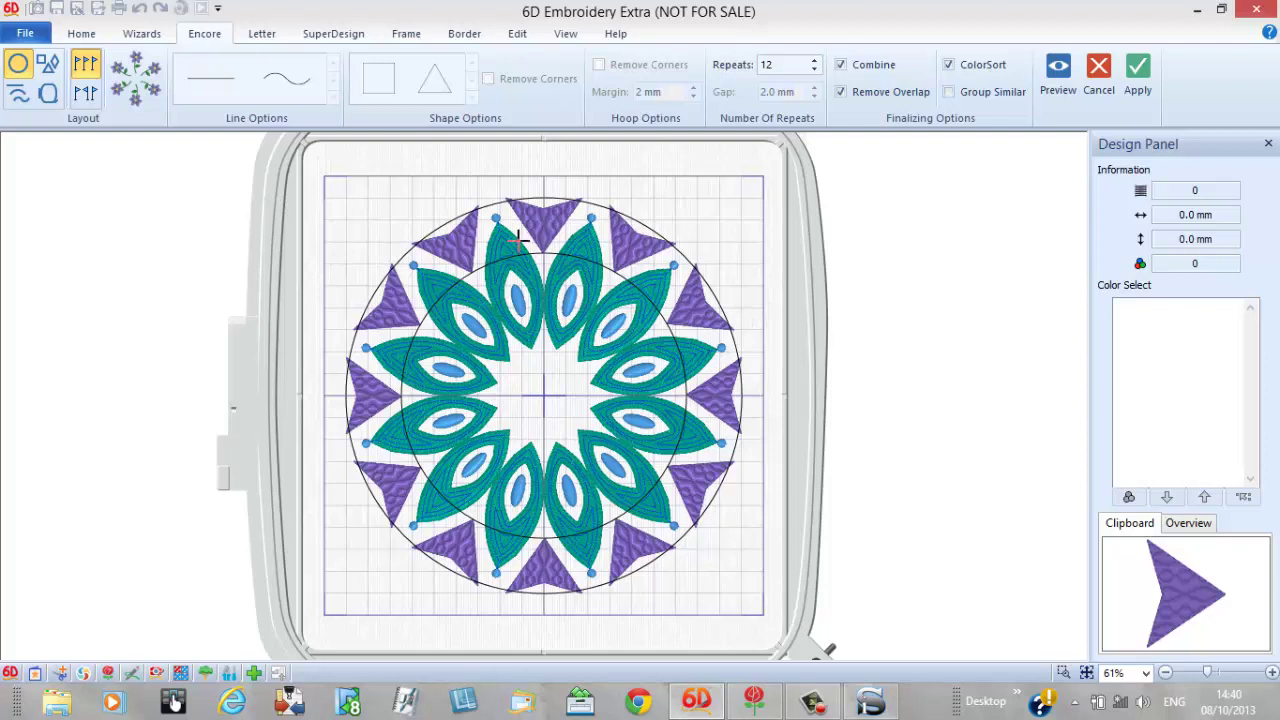
left_click_drag(538, 233, 540, 251)
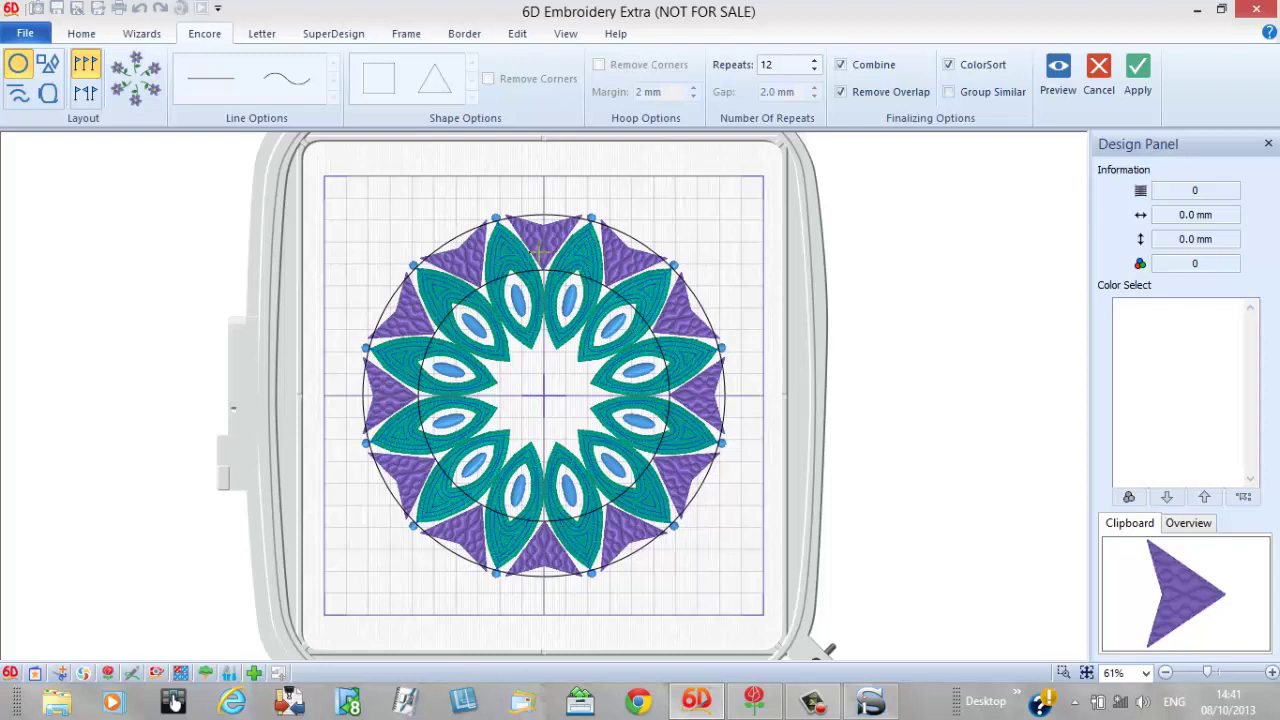
left_click(1137, 68)
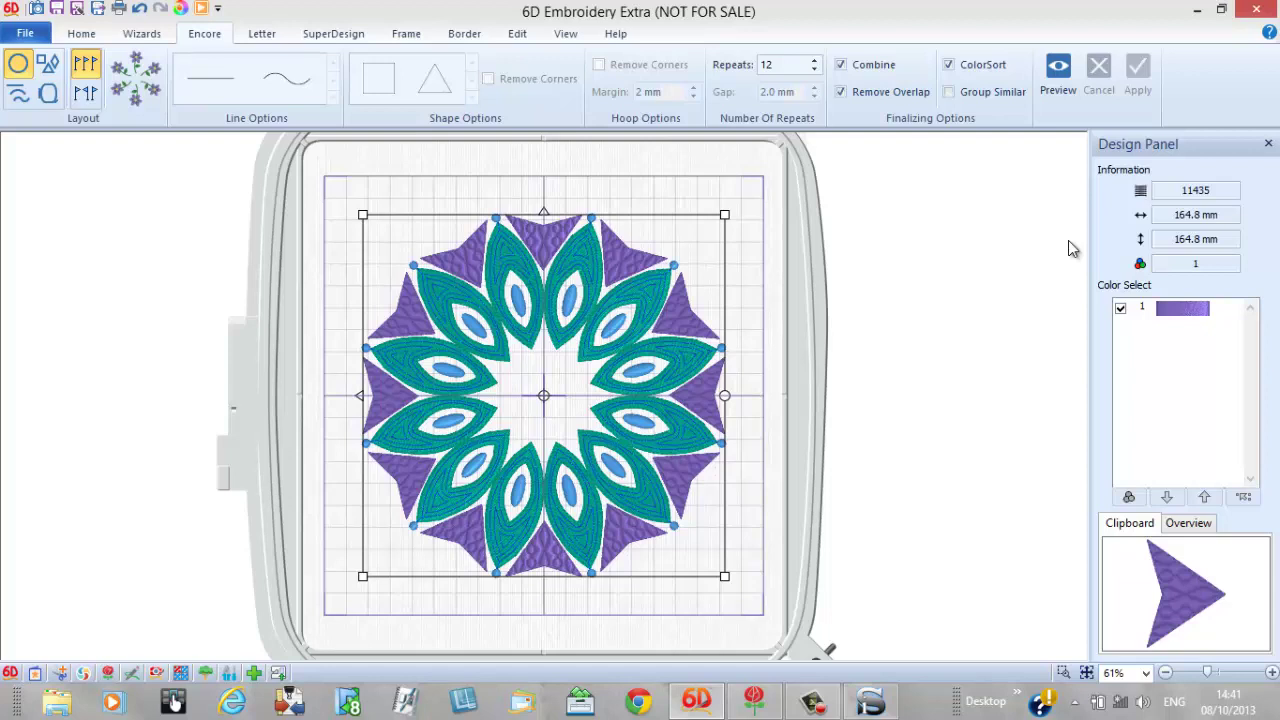
Show the design in Life View and give color 2, the light blue dots and ovals, the 3.0 mm Puffy Foam effect.
left_click(86, 33)
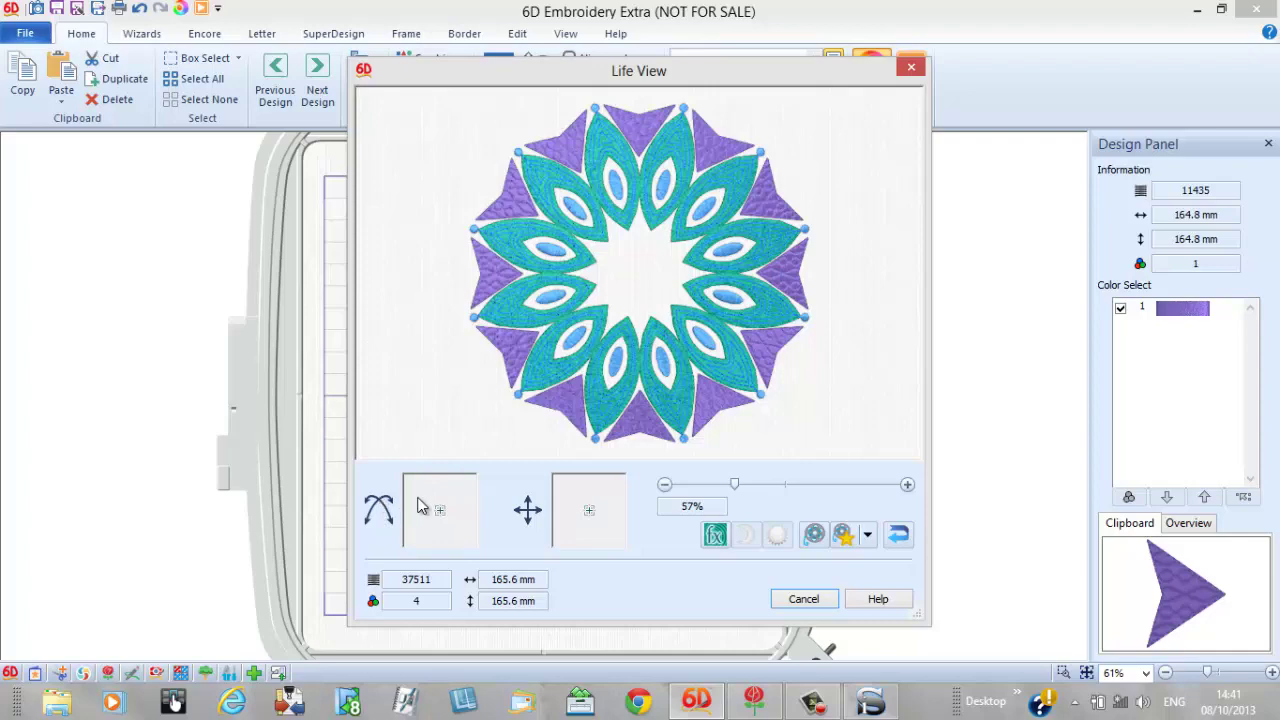
mouse_move(420, 507)
left_mouse_down()
mouse_move(396, 510)
mouse_move(442, 510)
mouse_move(445, 490)
mouse_move(415, 500)
mouse_move(435, 528)
mouse_move(463, 535)
mouse_move(449, 494)
mouse_move(423, 491)
mouse_move(457, 493)
mouse_move(413, 493)
mouse_move(434, 497)
mouse_move(442, 518)
left_mouse_up()
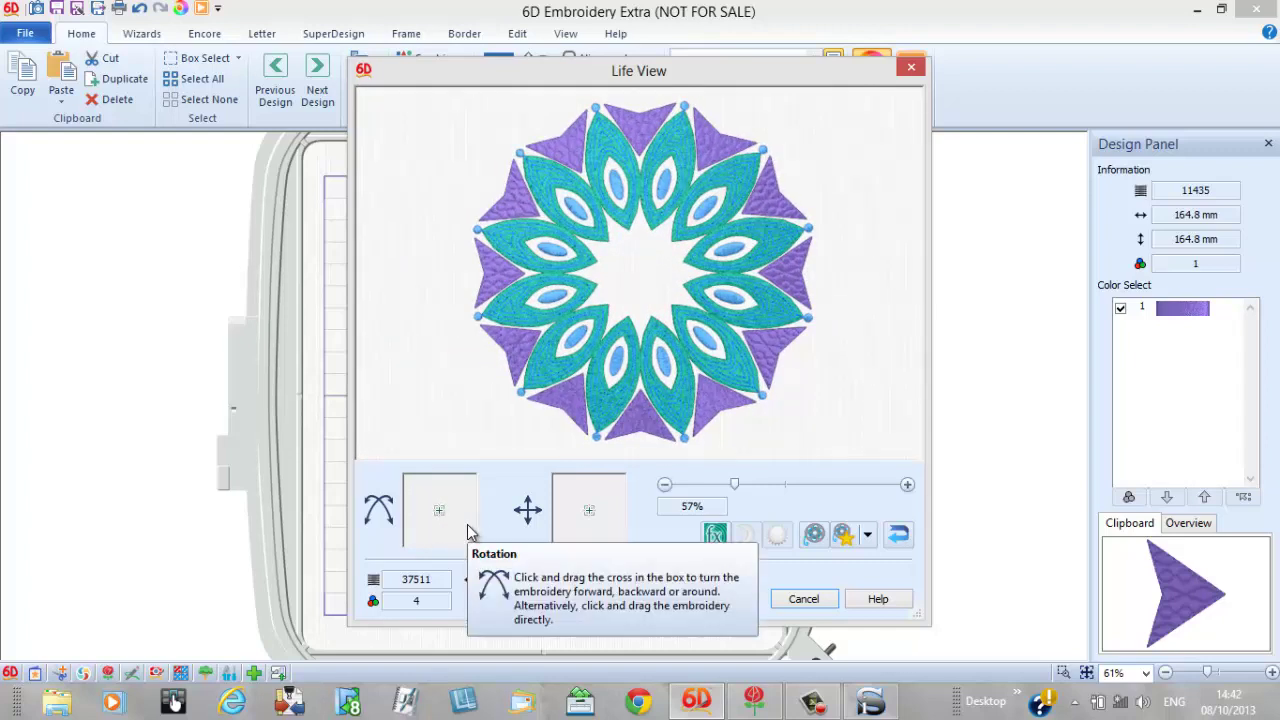
left_click(714, 536)
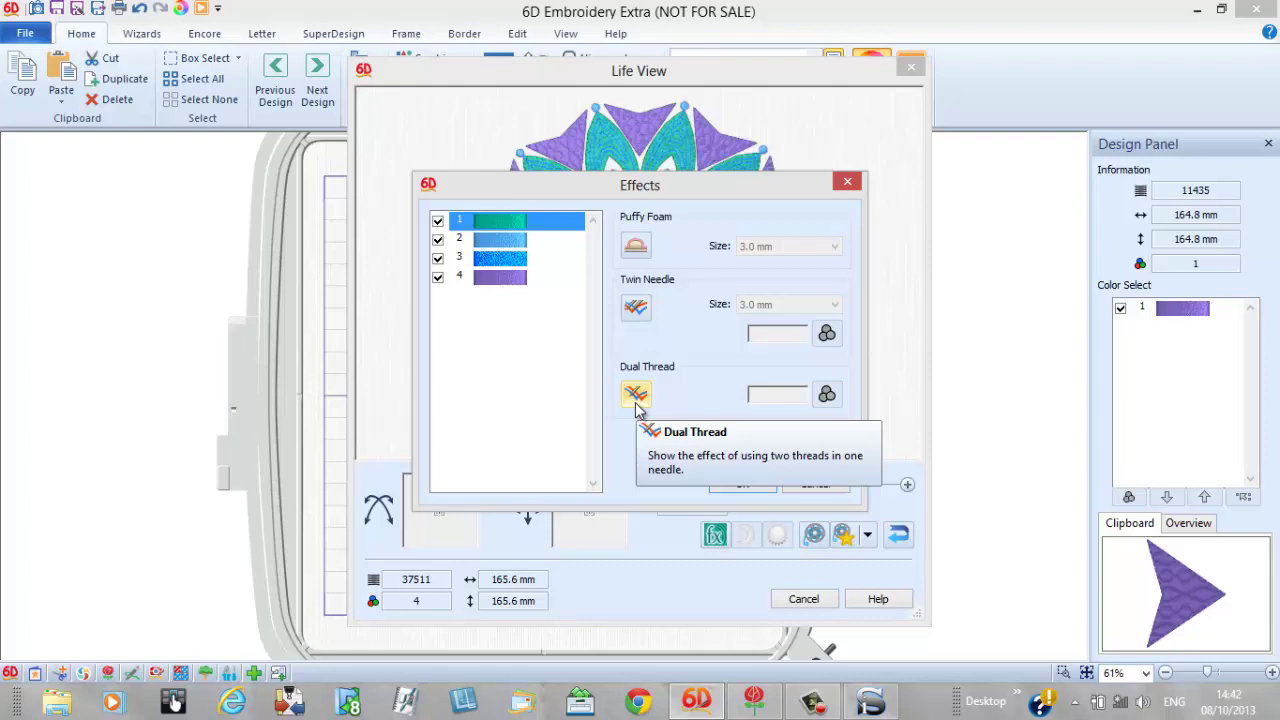
left_click(514, 242)
left_click(634, 250)
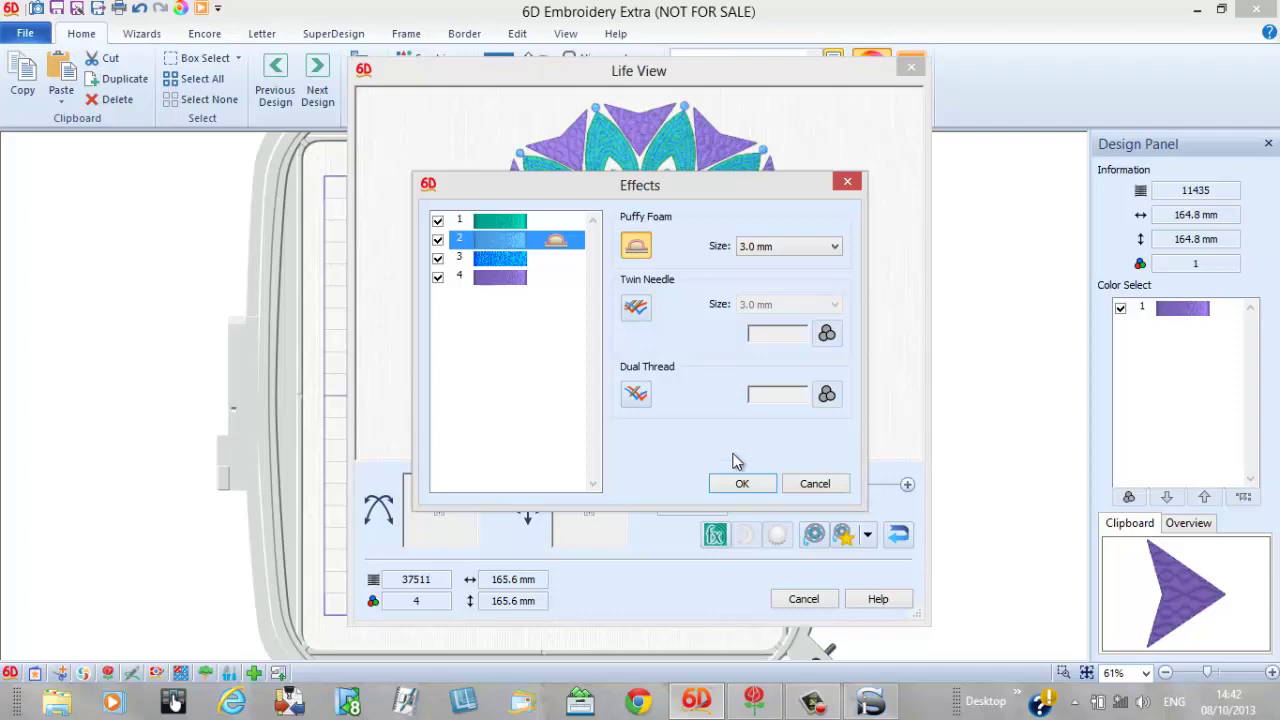
left_click(742, 483)
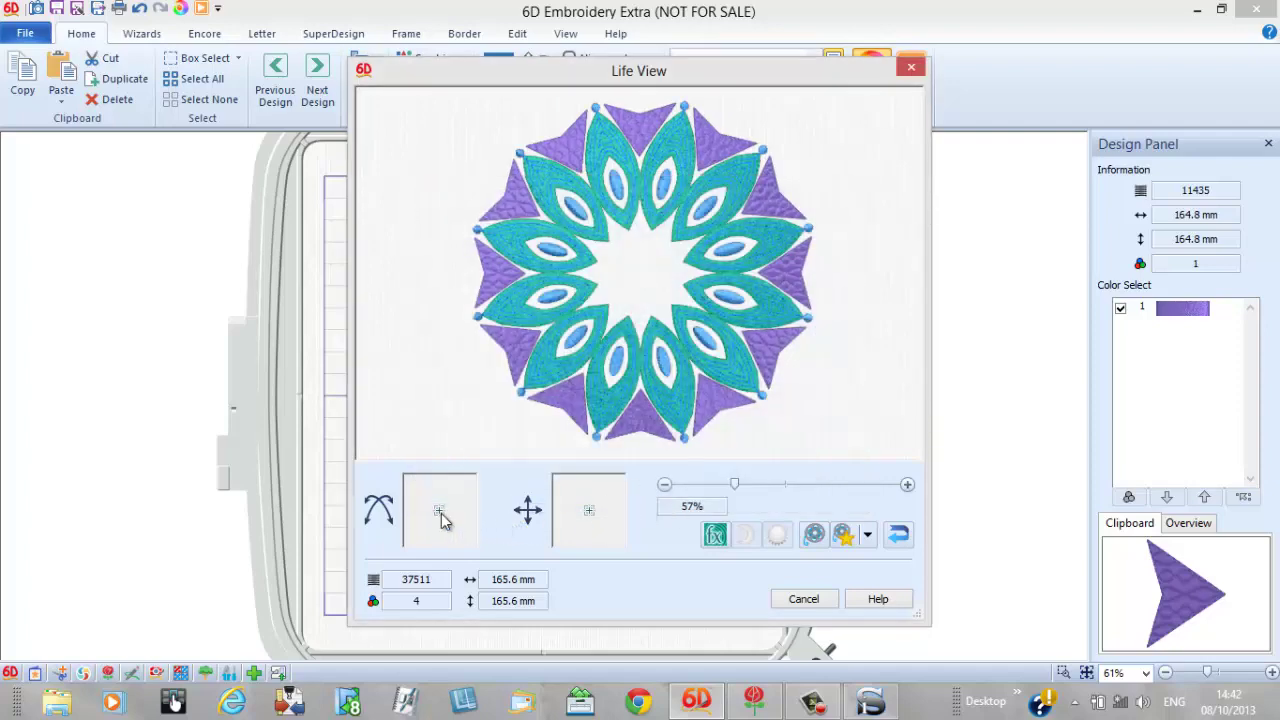
Tilt the embroidery in Life View to examine the raised foam ovals and dots, and close the preview.
mouse_move(443, 519)
left_mouse_down()
mouse_move(418, 497)
mouse_move(447, 531)
left_mouse_up()
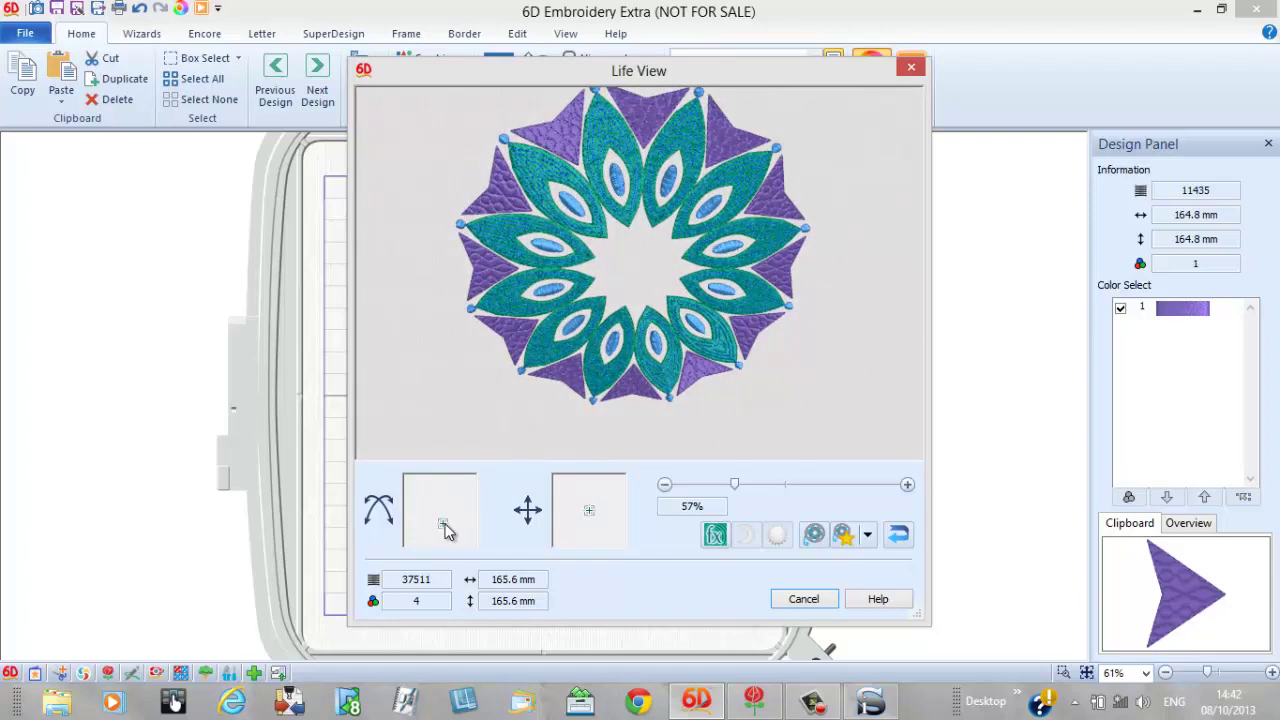
mouse_move(447, 531)
left_mouse_down()
mouse_move(414, 492)
mouse_move(443, 522)
left_mouse_up()
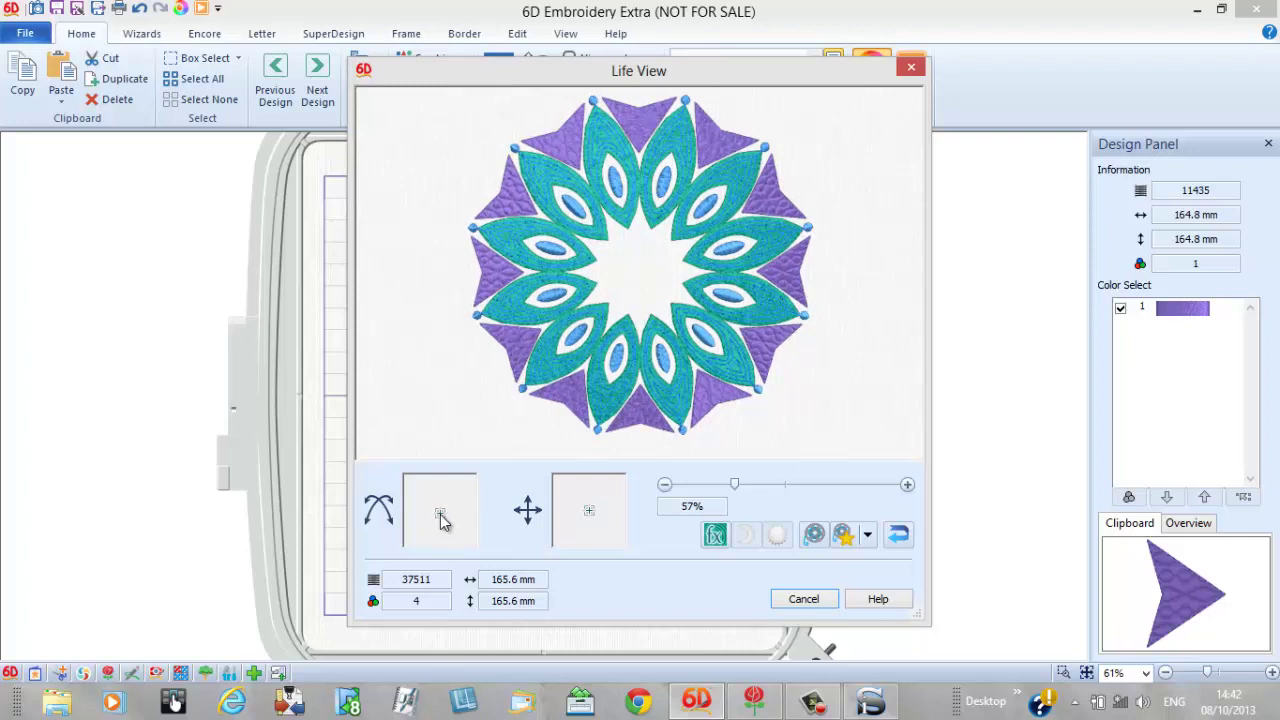
left_click(791, 601)
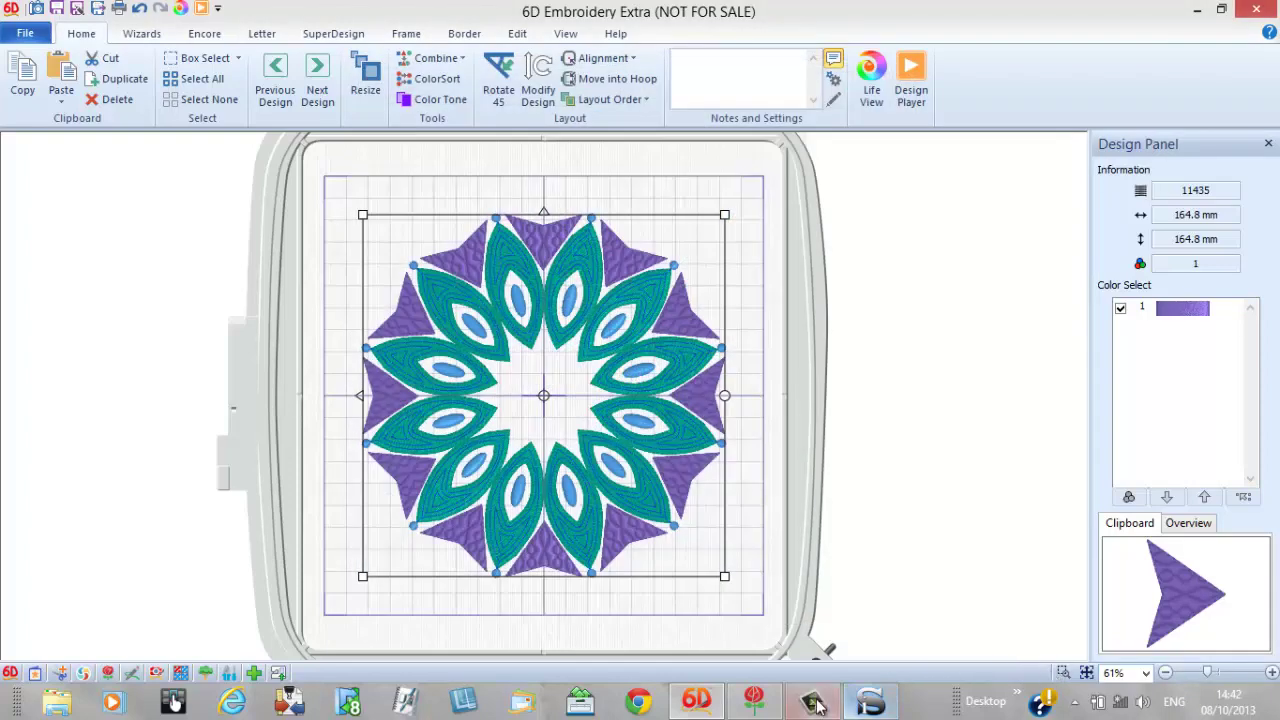
left_click(888, 697)
left_click(1193, 605)
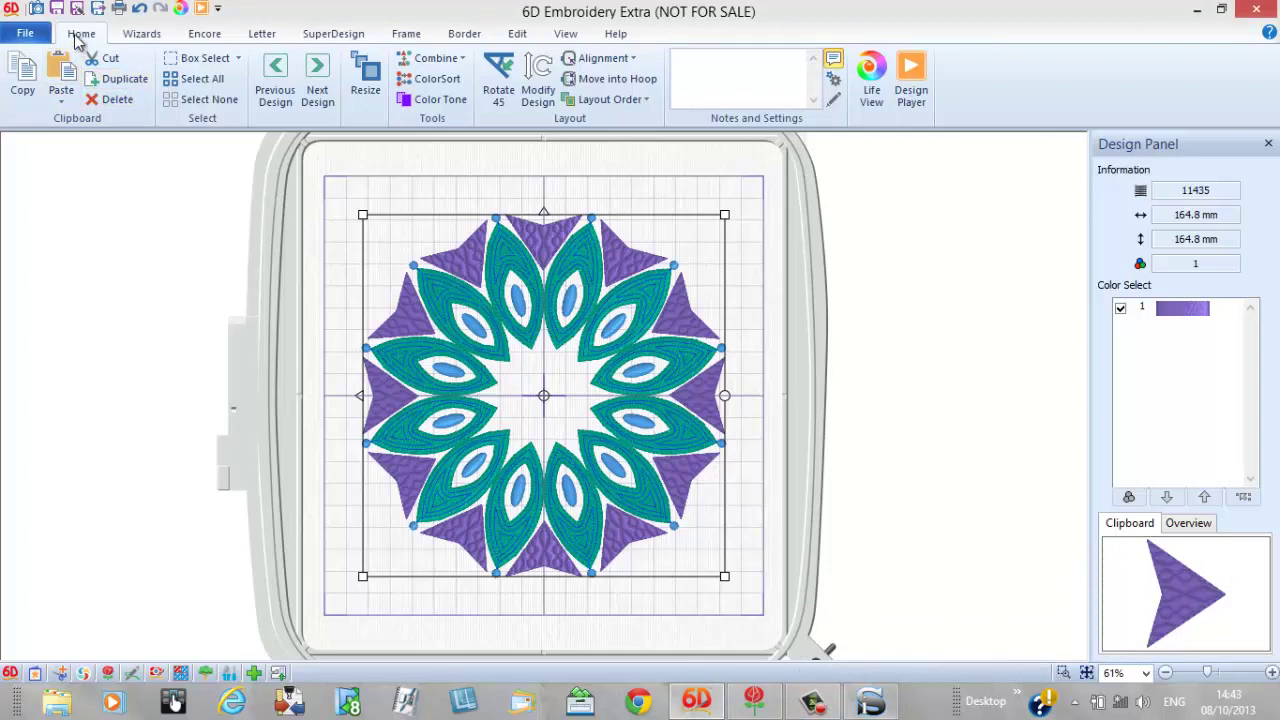
Insert the pink flower design from the Demo folder and center it in the hoop, in the middle of the leaf ring.
left_click(38, 13)
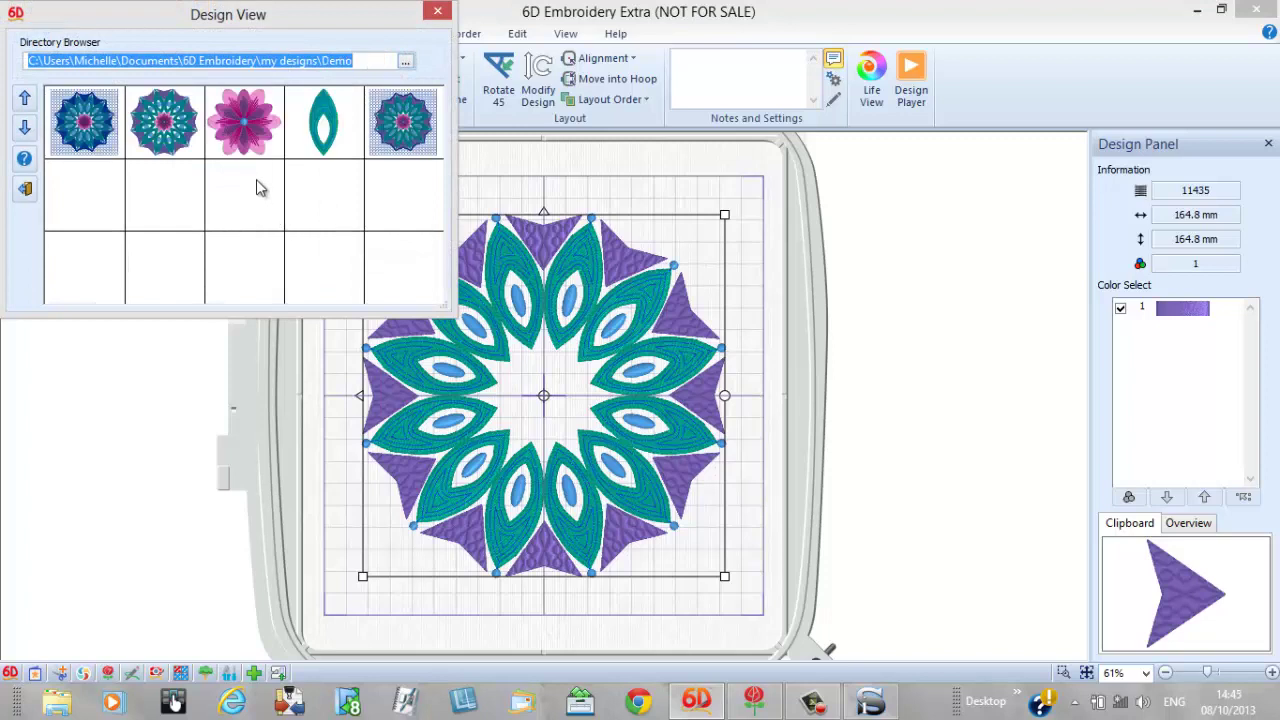
double_click(245, 122)
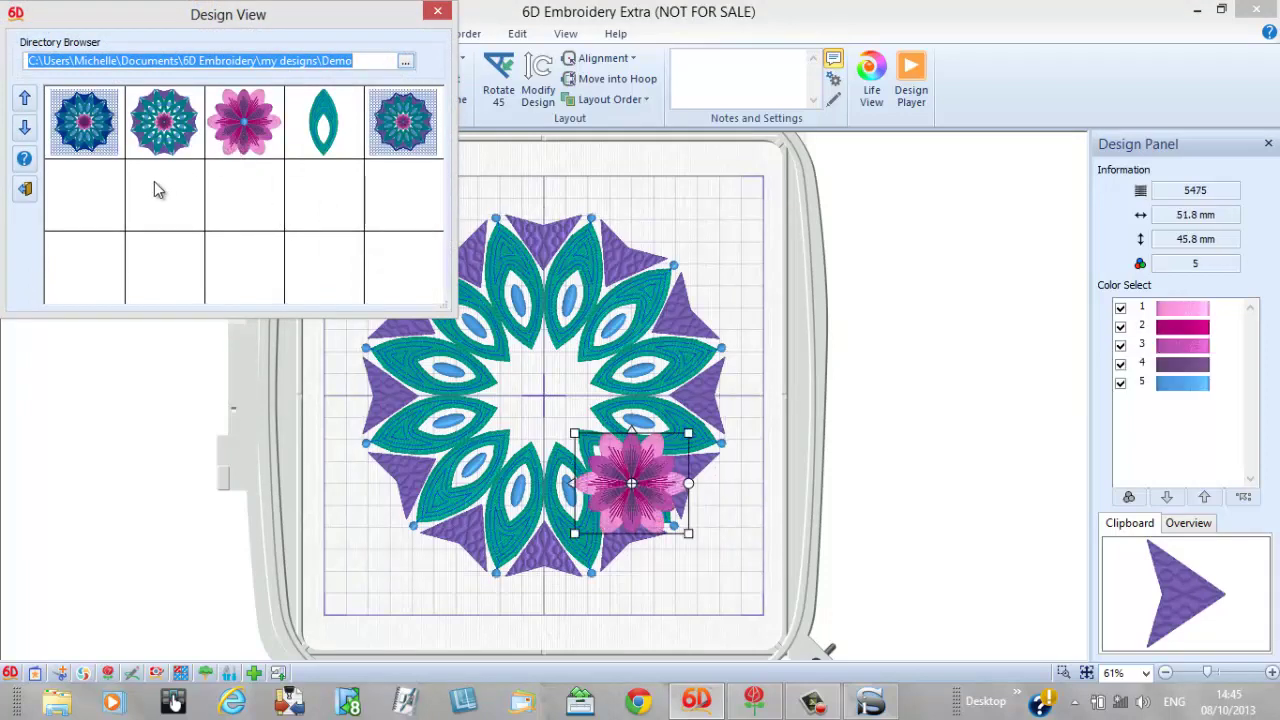
left_click(25, 188)
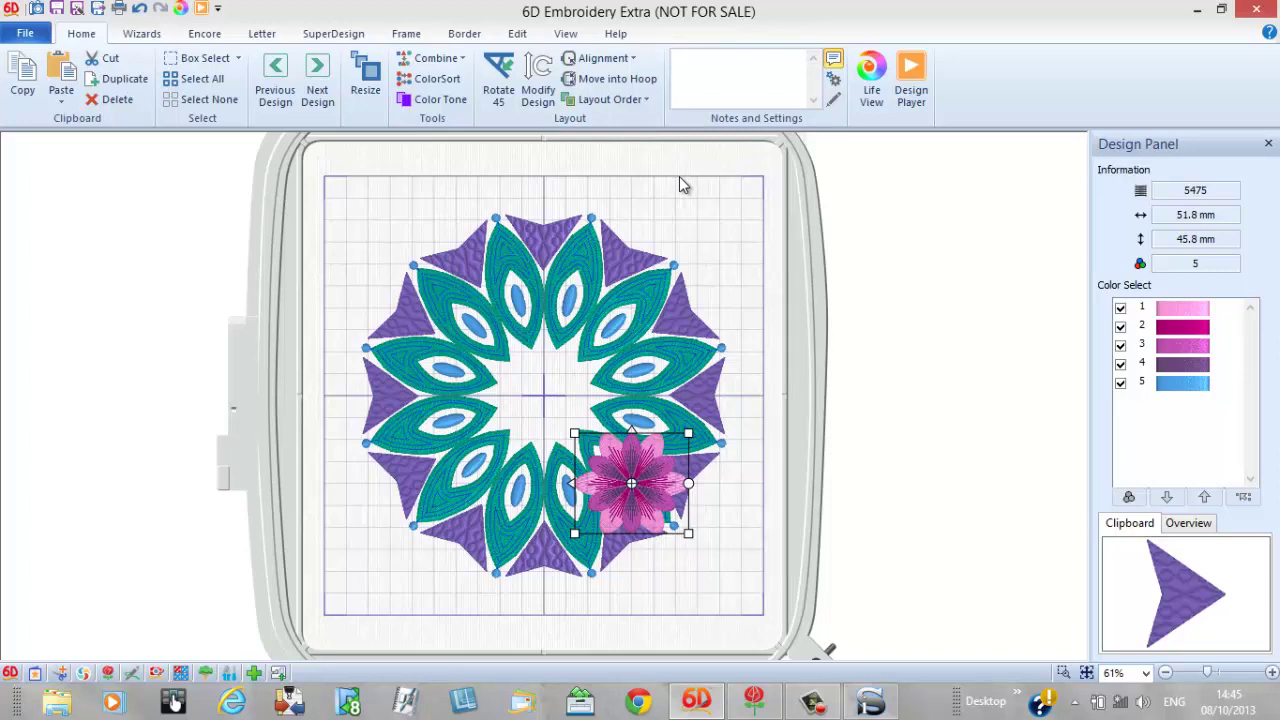
left_click(634, 58)
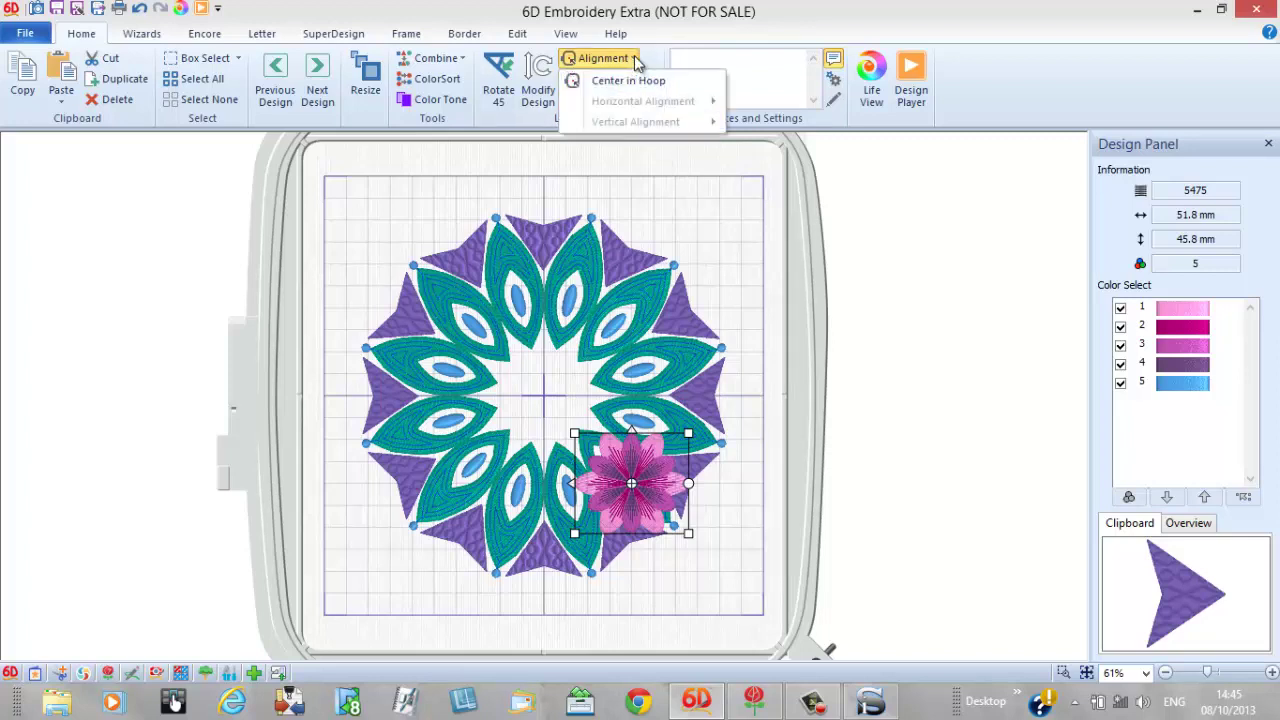
left_click(630, 80)
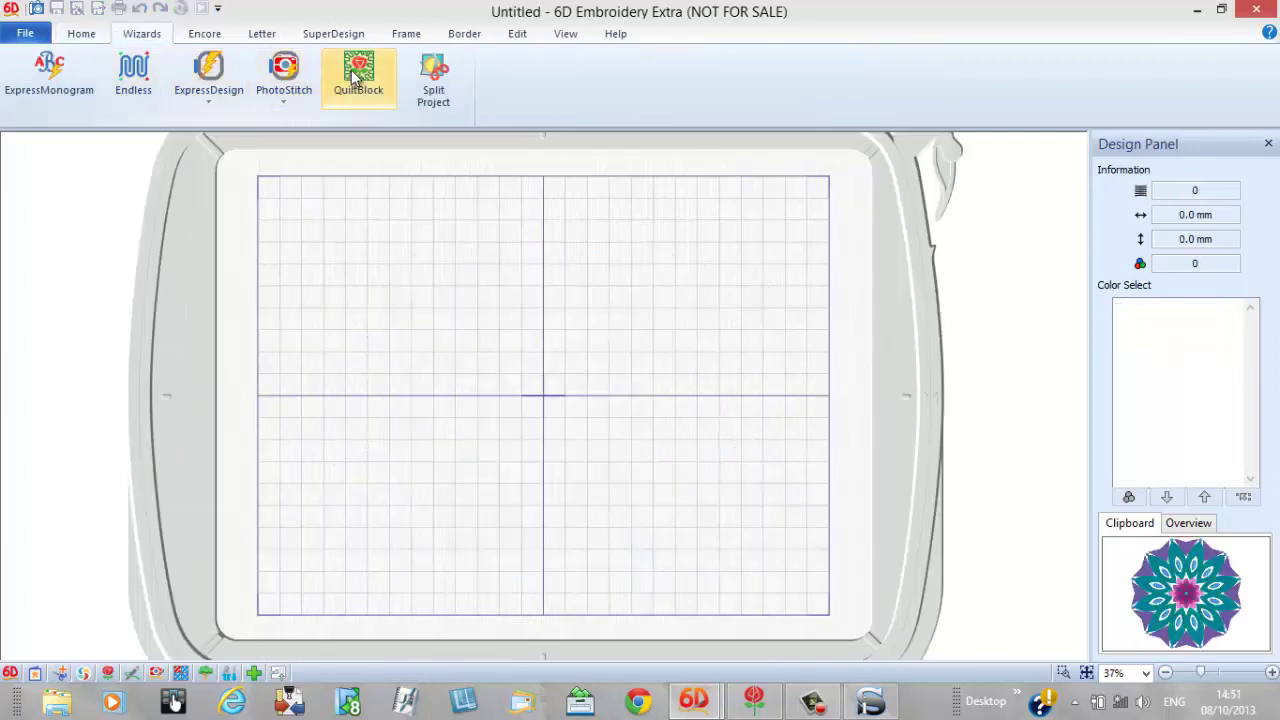
Start a filled quilt block with inner embroidery as a square with 200 mm sides, without a cut line.
left_click(356, 76)
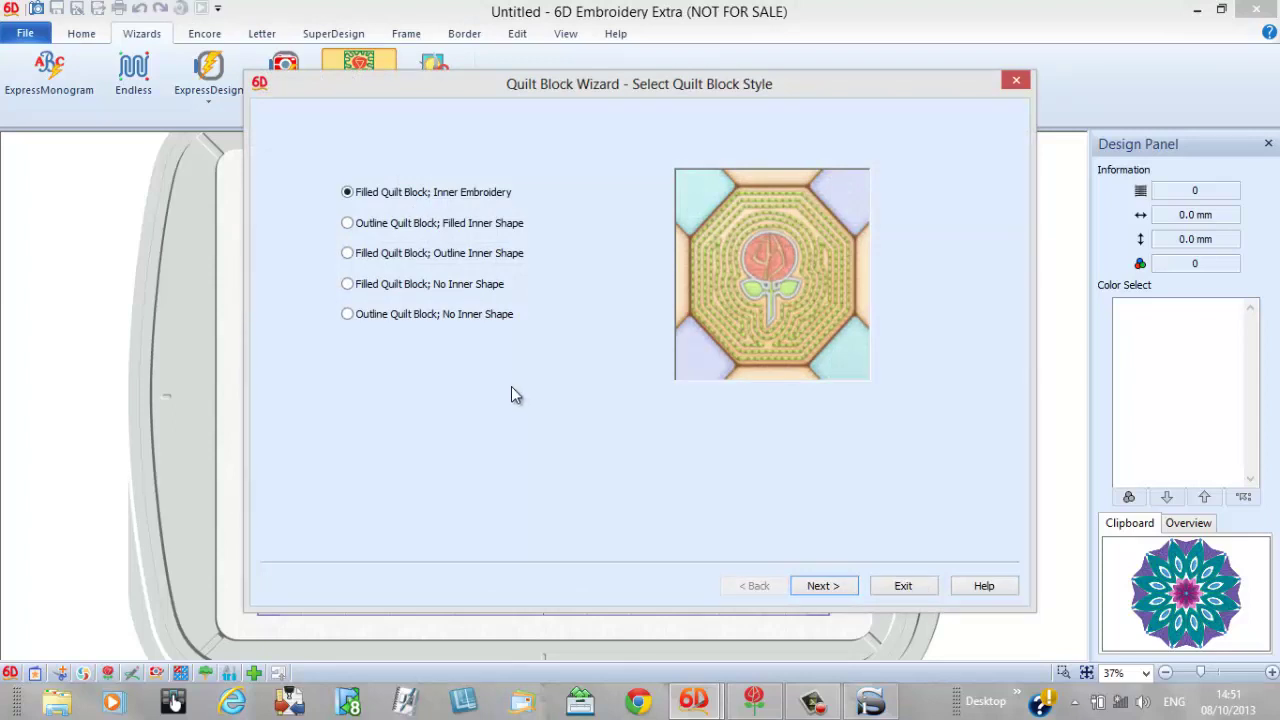
left_click(826, 587)
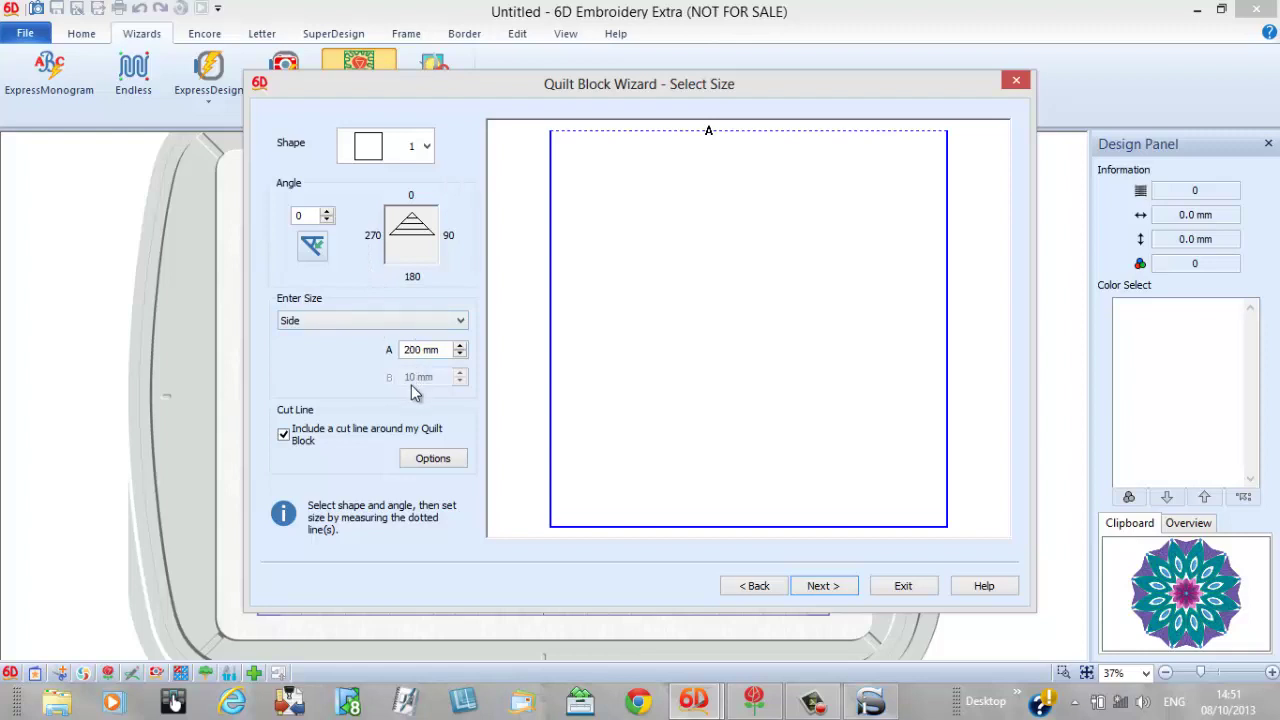
left_click(284, 436)
left_click(814, 586)
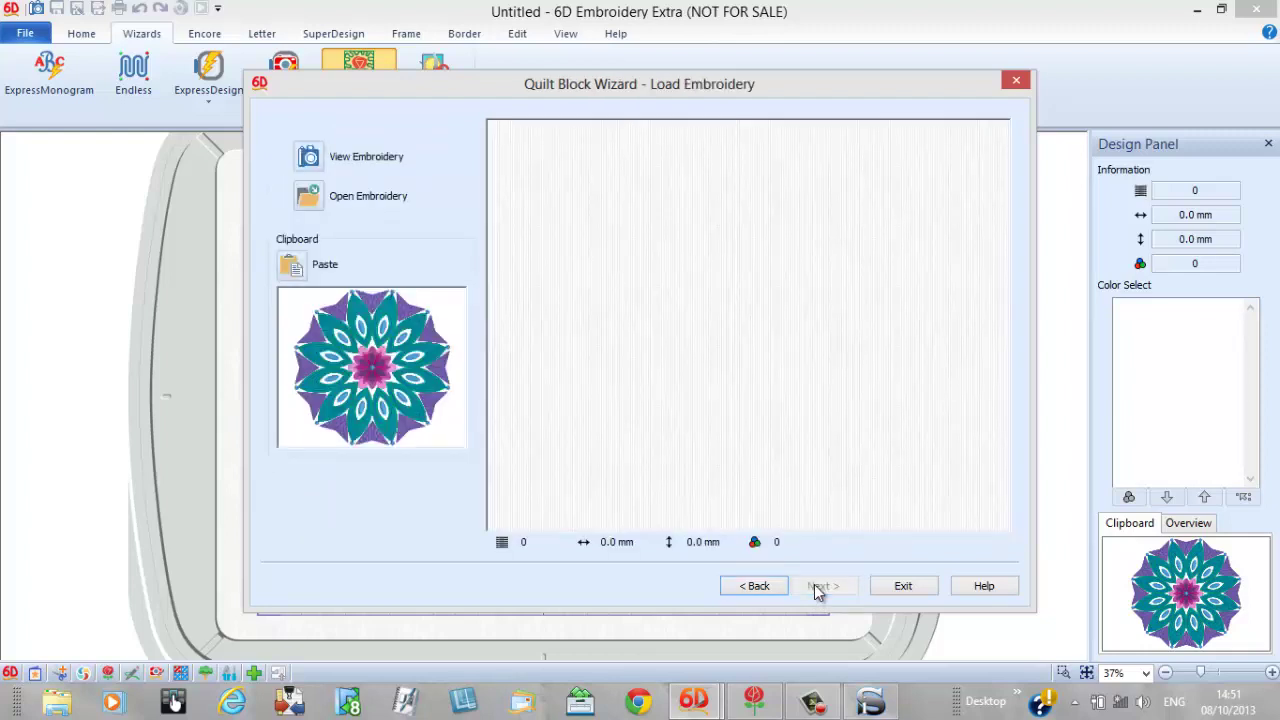
Paste the leaf medallion from the clipboard into the quilt block and set its outline margin to 2 mm.
left_click(306, 265)
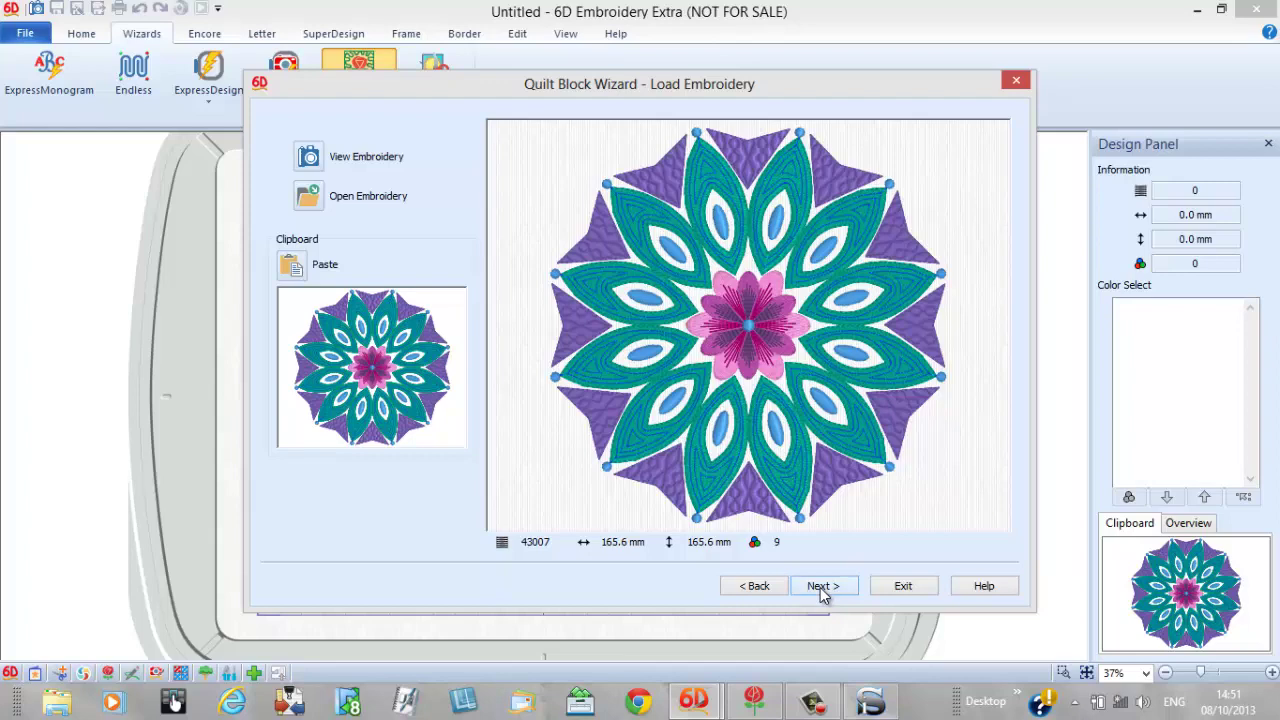
left_click(821, 588)
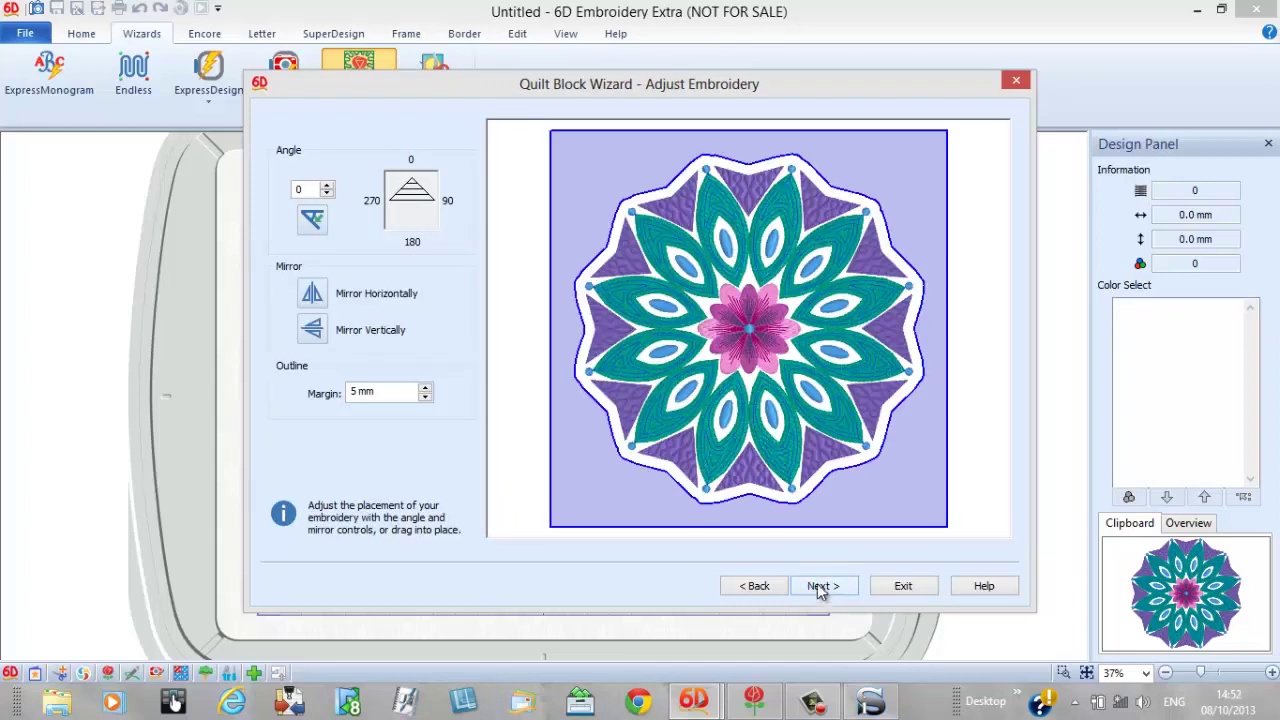
double_click(353, 392)
type("2")
left_click(815, 586)
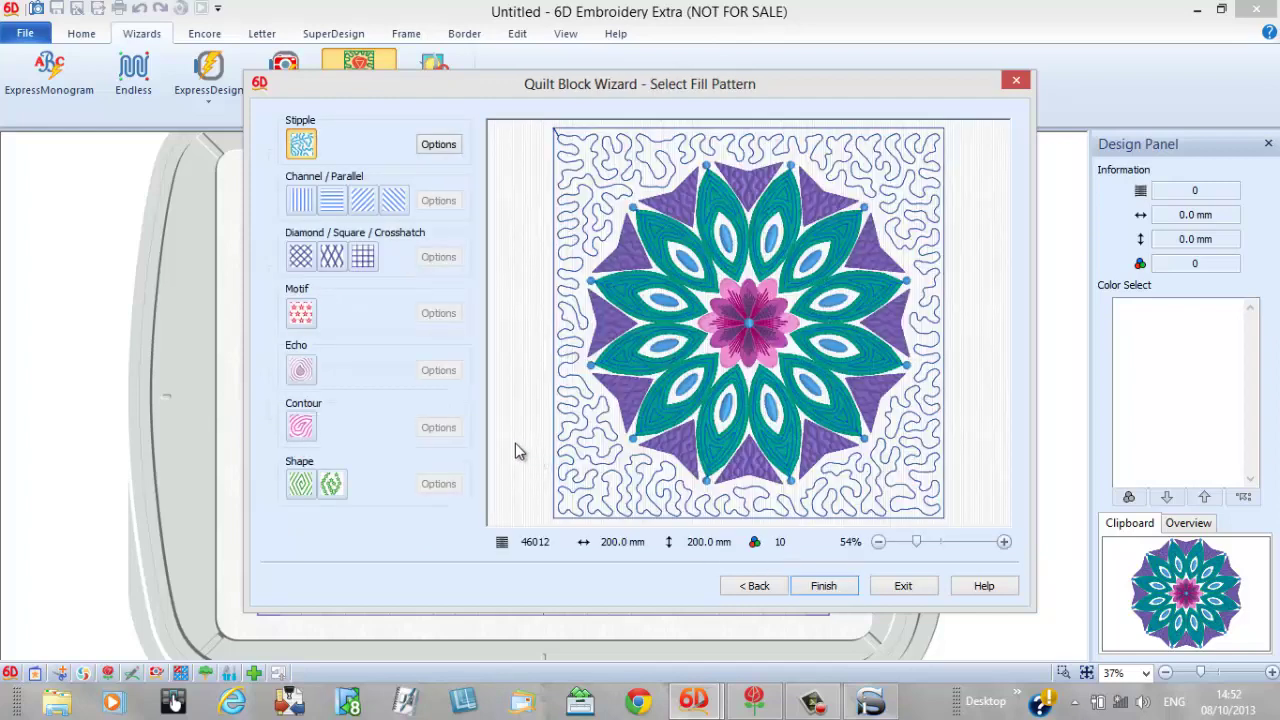
Fill the quilt block background with circle motif pattern 7 from Universal General Motifs 1 and finish the block.
left_click(310, 316)
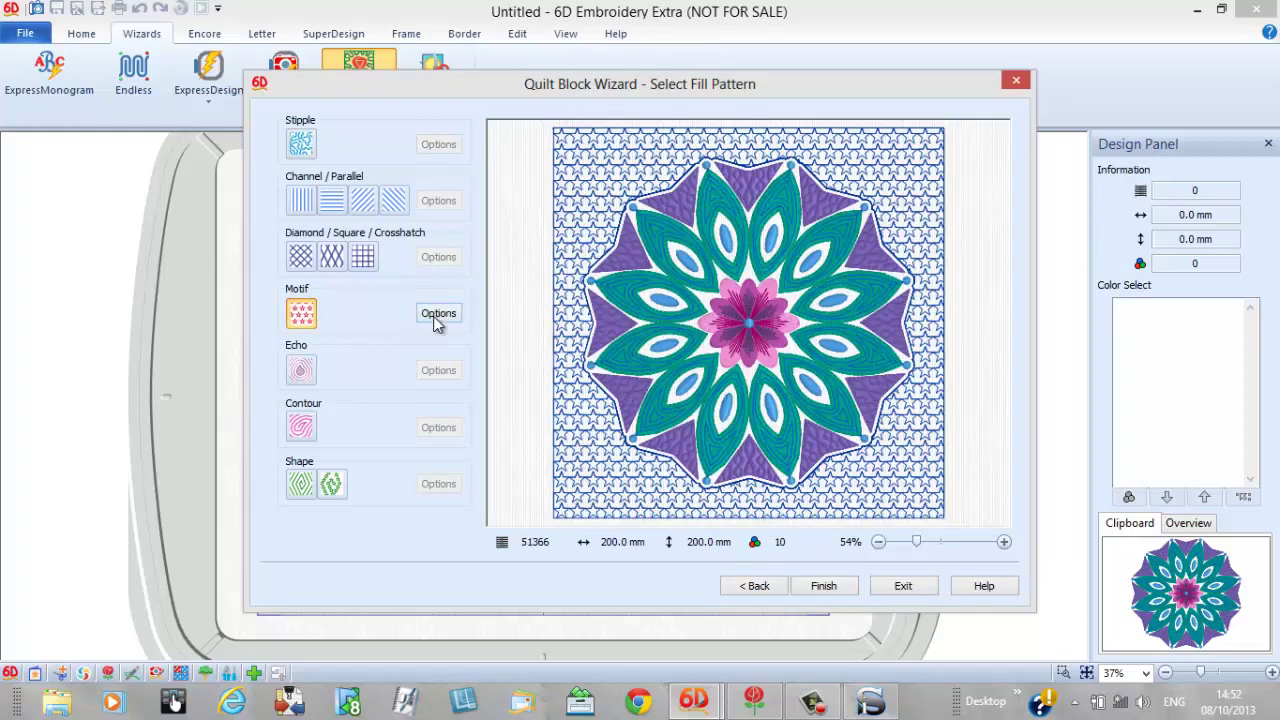
left_click(436, 314)
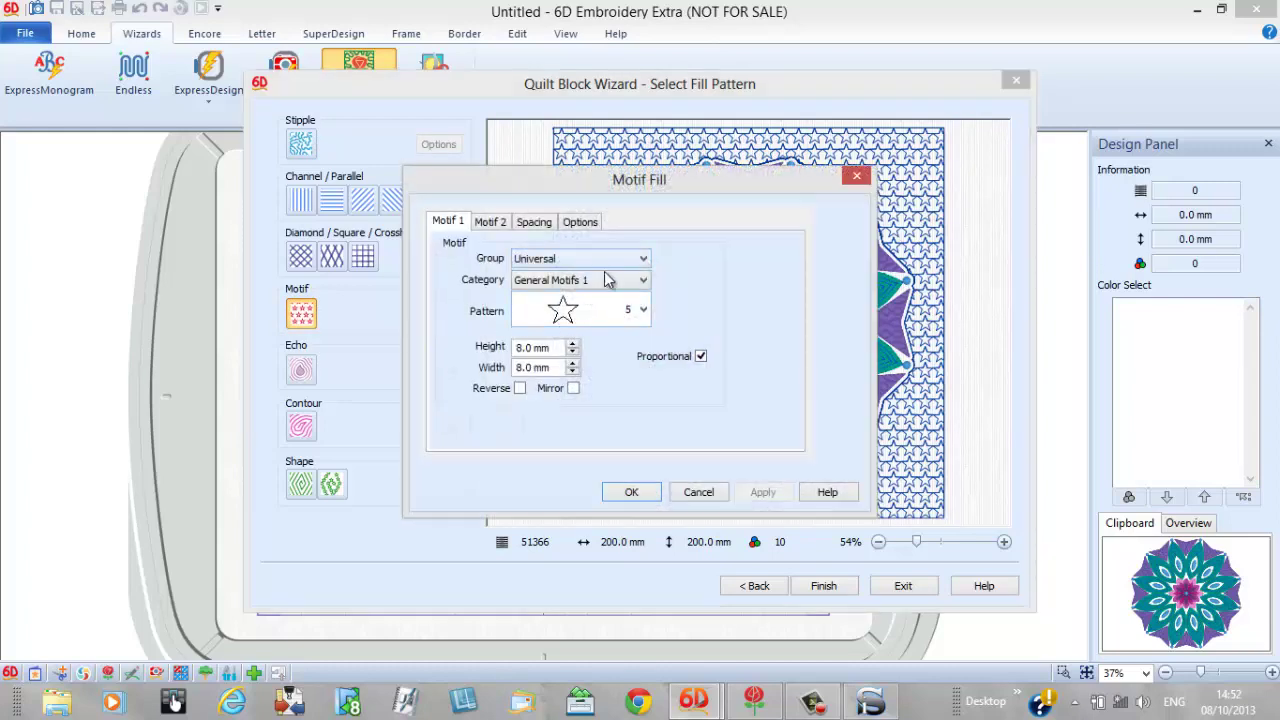
left_click(642, 310)
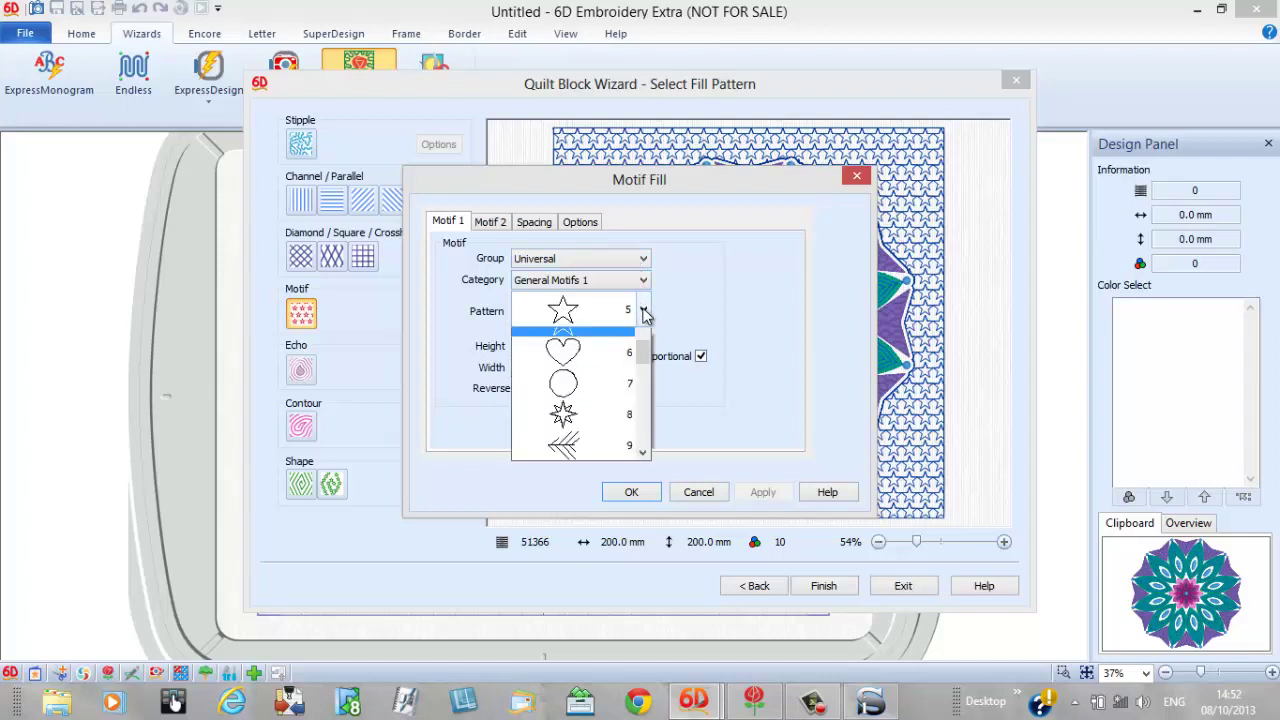
left_click(629, 403)
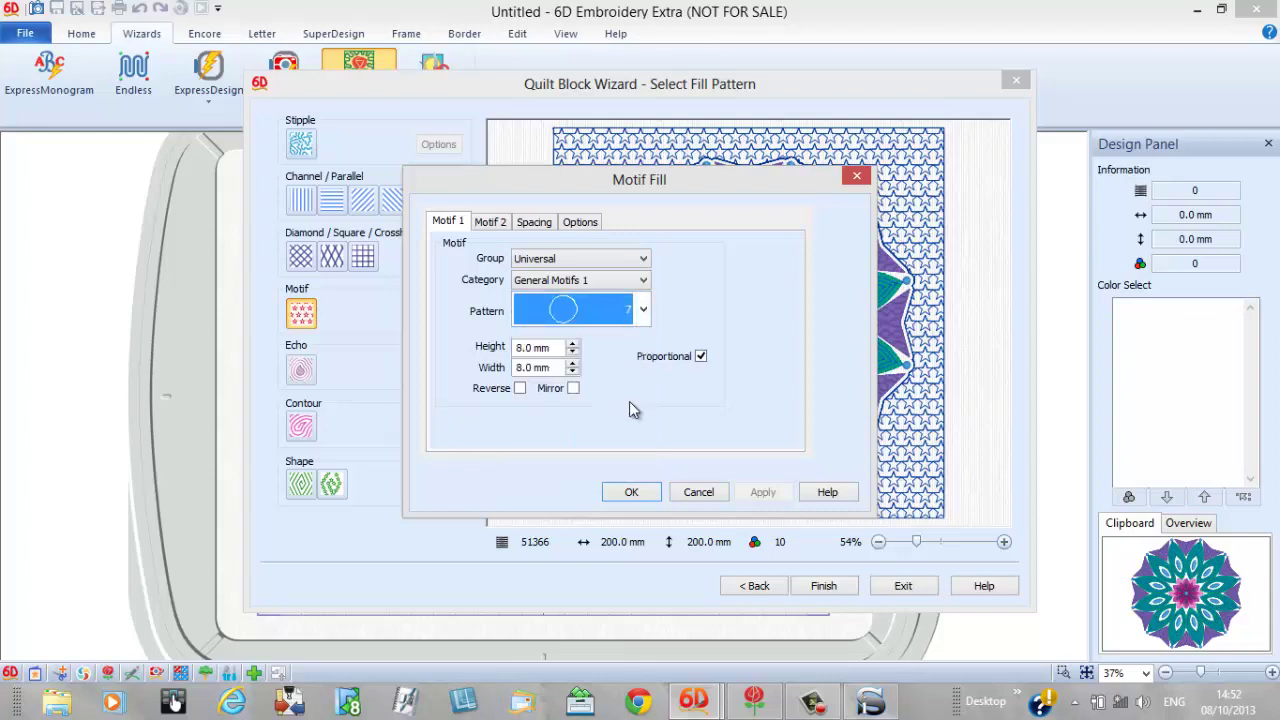
left_click(649, 497)
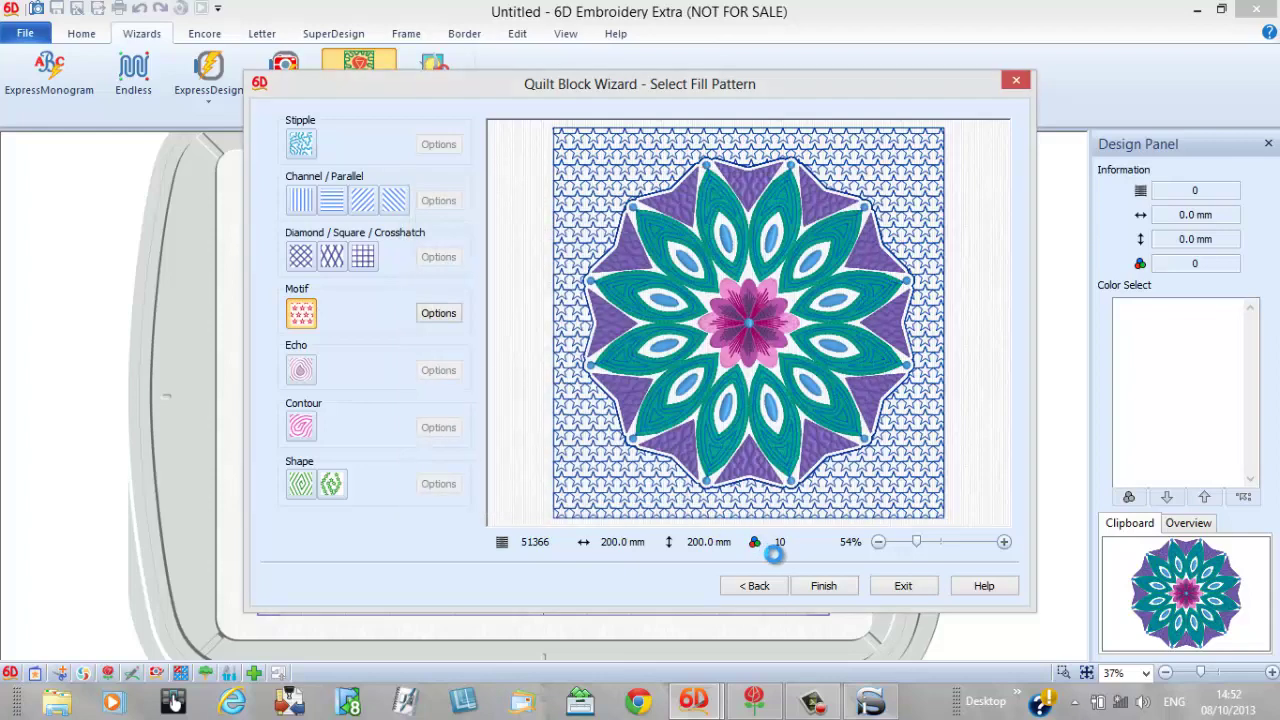
left_click(821, 586)
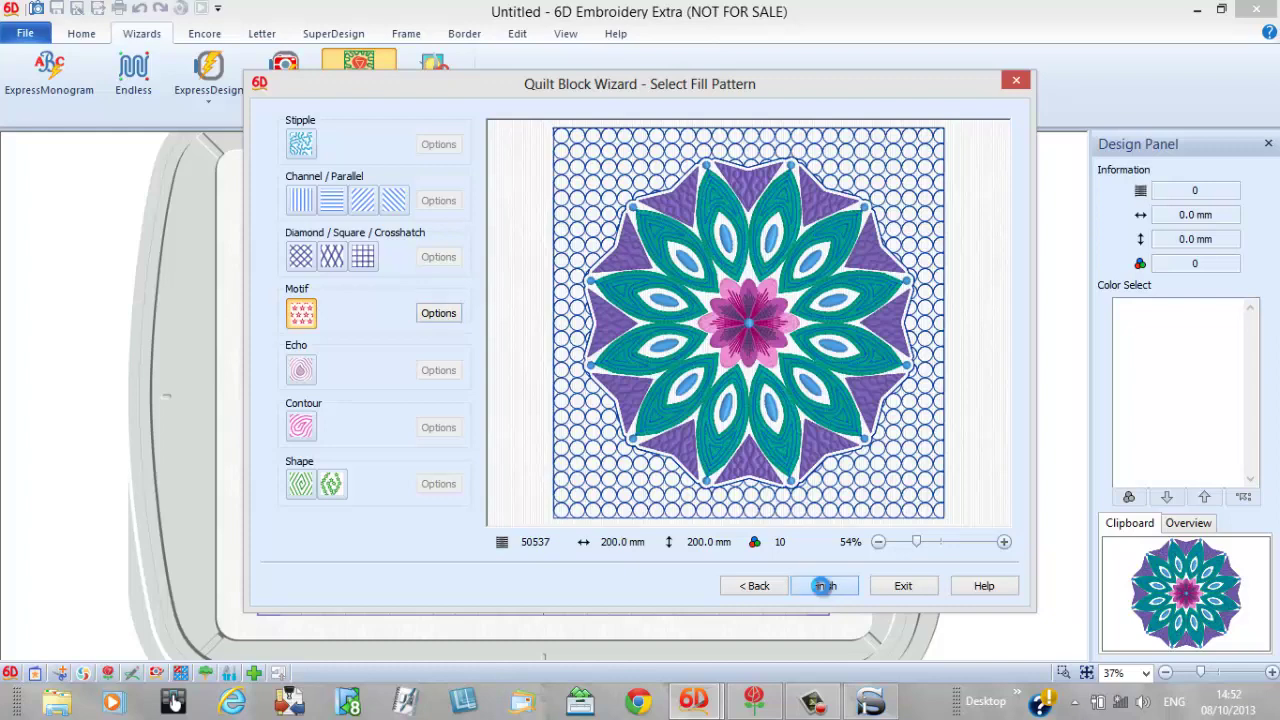
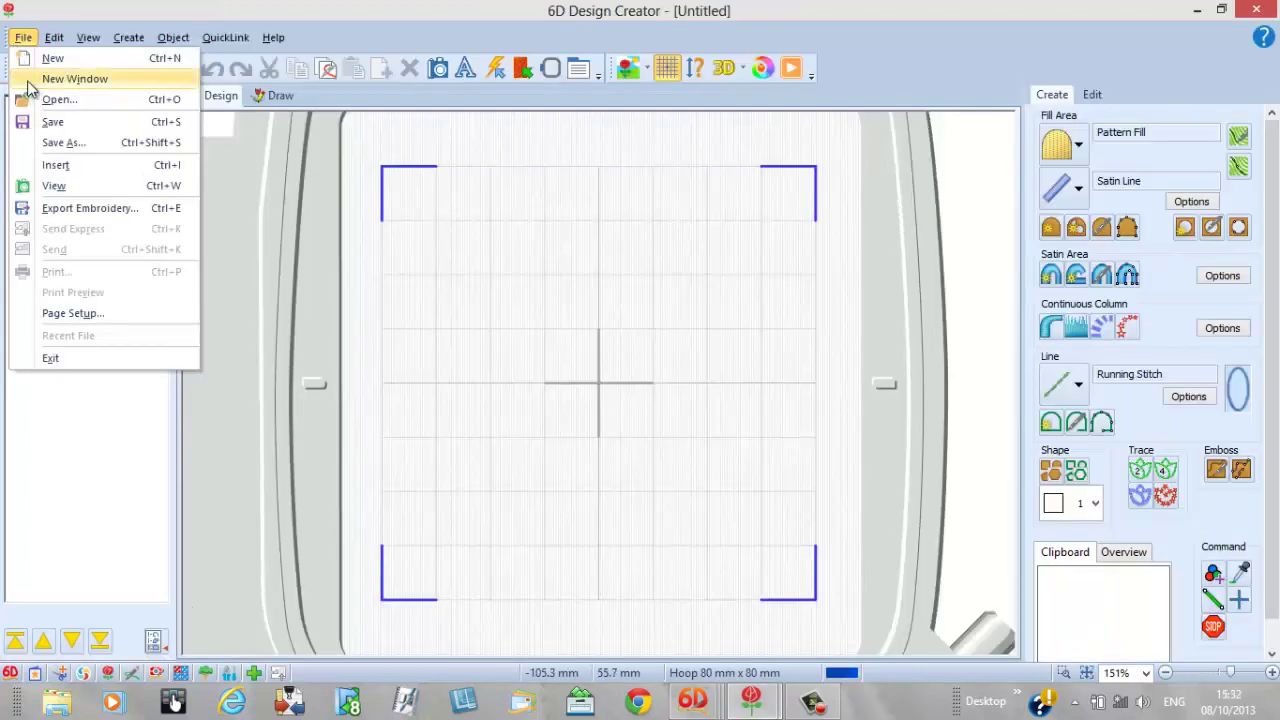
In 6D Design Creator, start an Express Embroidery in a new window from the picture birds1.png, without rotating it.
left_click(28, 80)
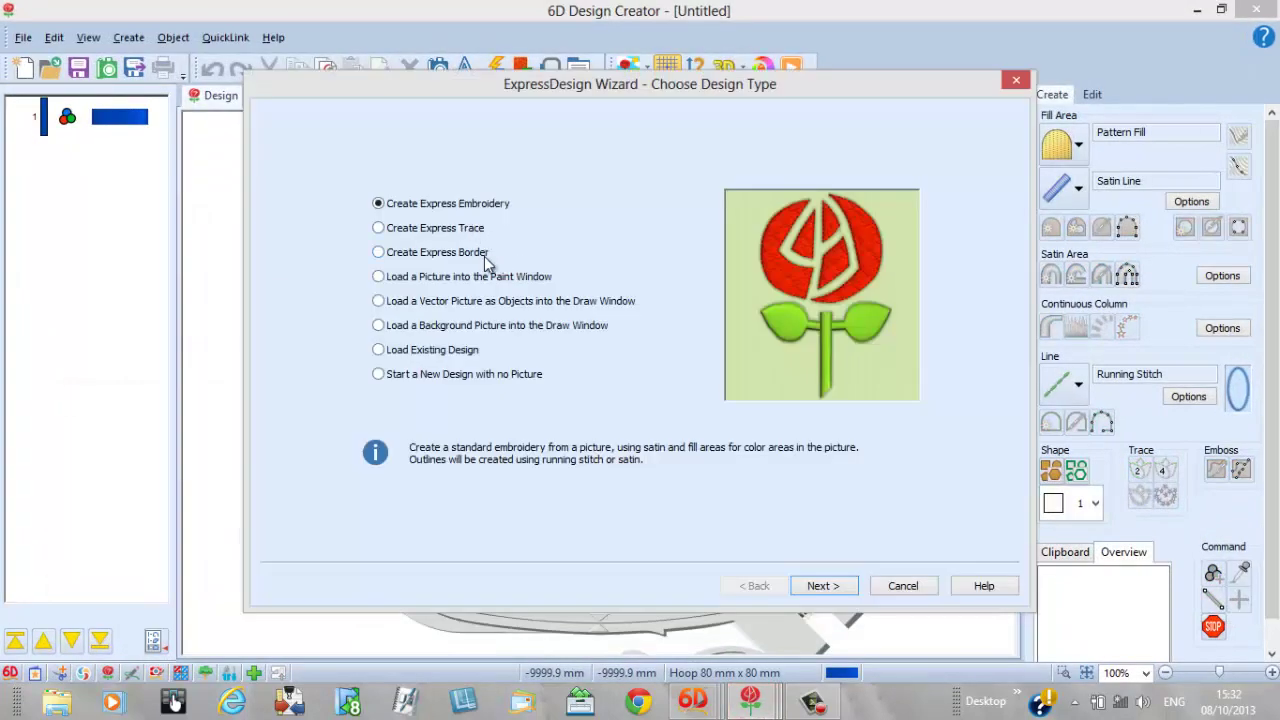
left_click(821, 586)
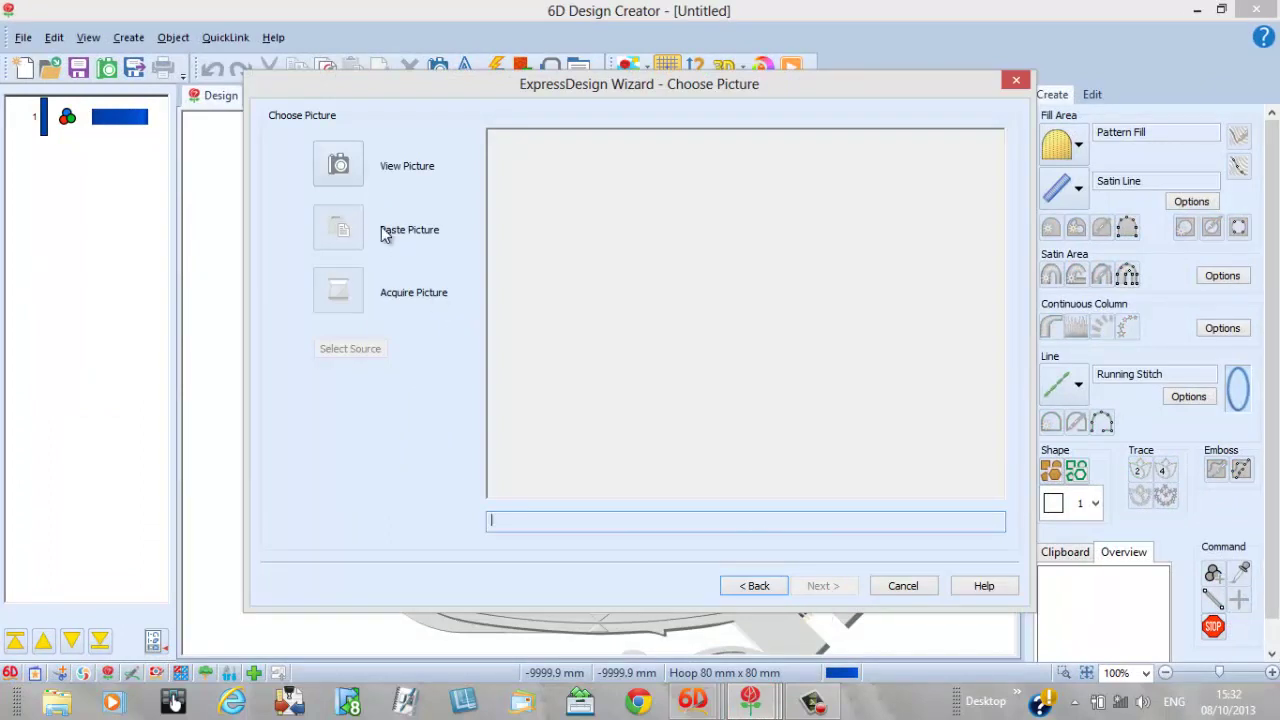
left_click(338, 165)
double_click(505, 305)
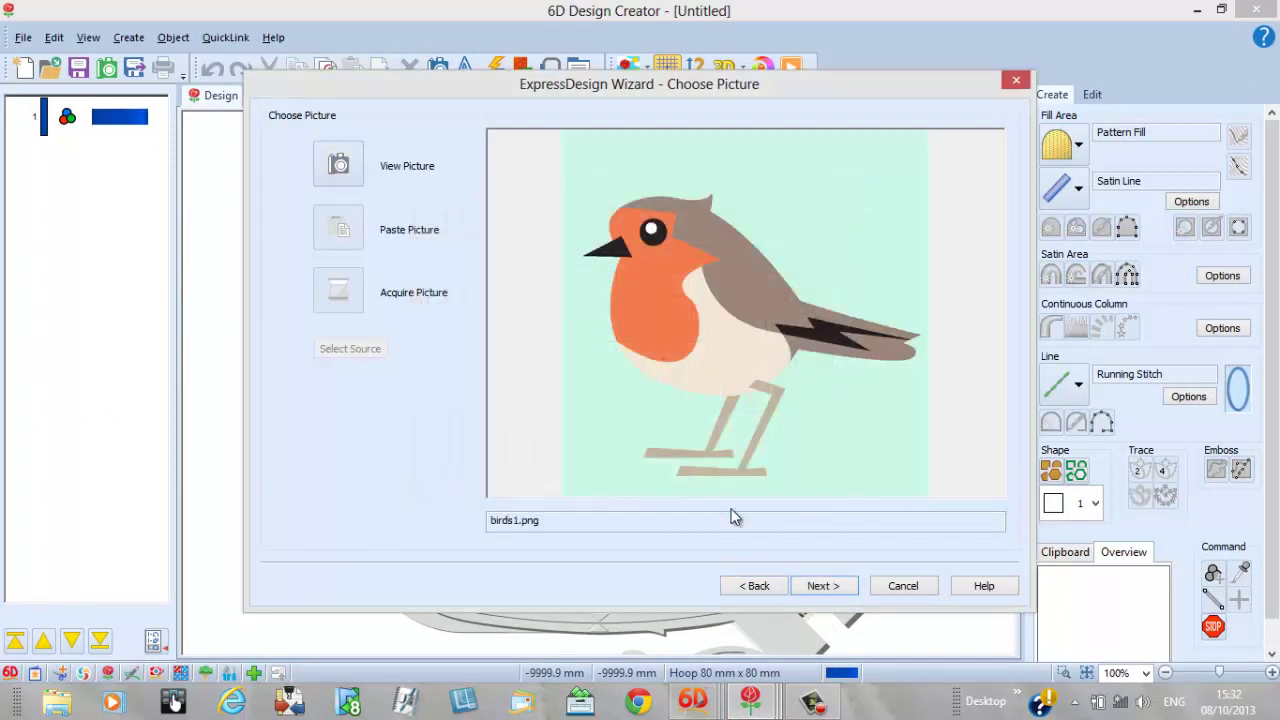
left_click(815, 585)
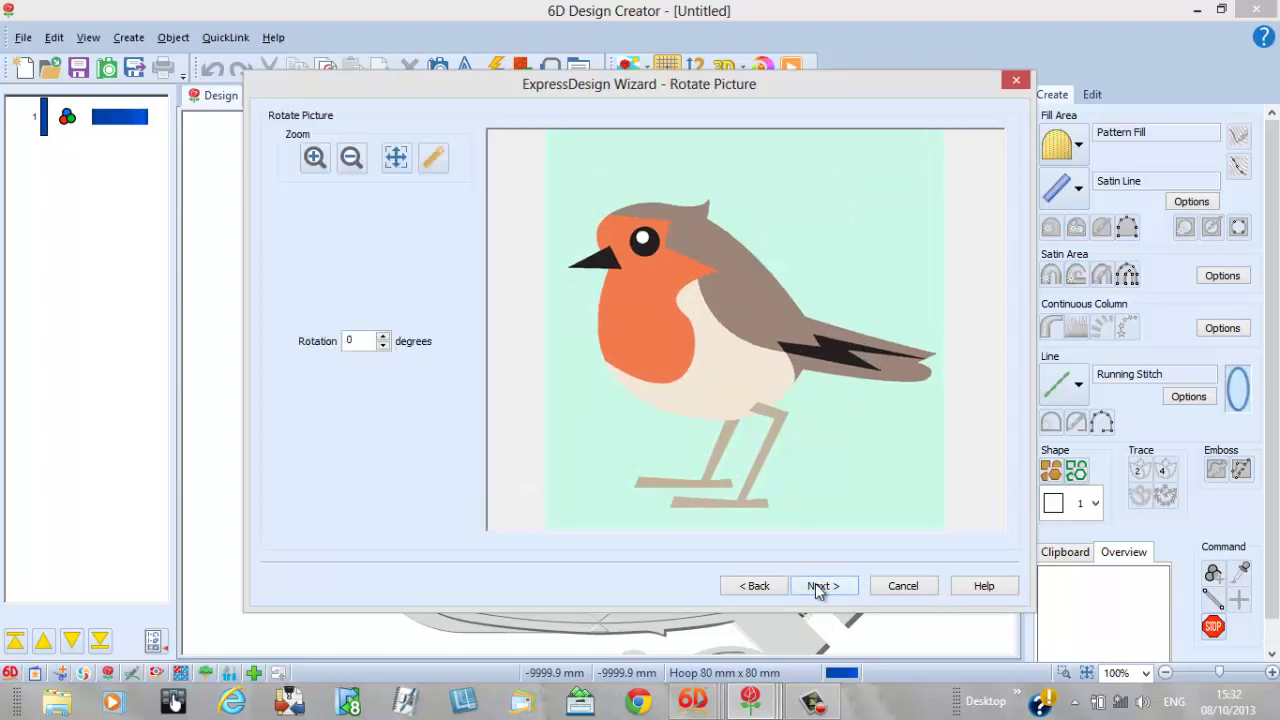
left_click(815, 585)
left_click(815, 585)
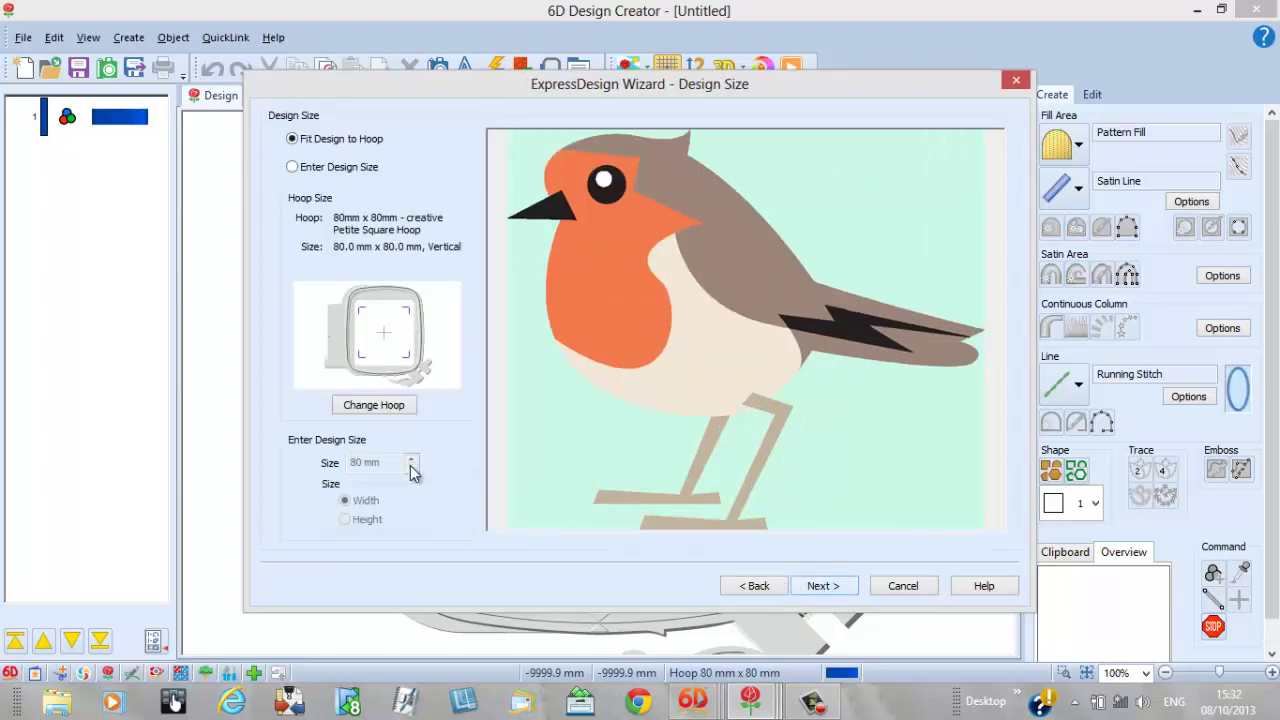
Set the robin embroidery's height to 65 mm and keep the seven automatically picked colors.
left_click(291, 167)
left_click_drag(362, 463, 349, 465)
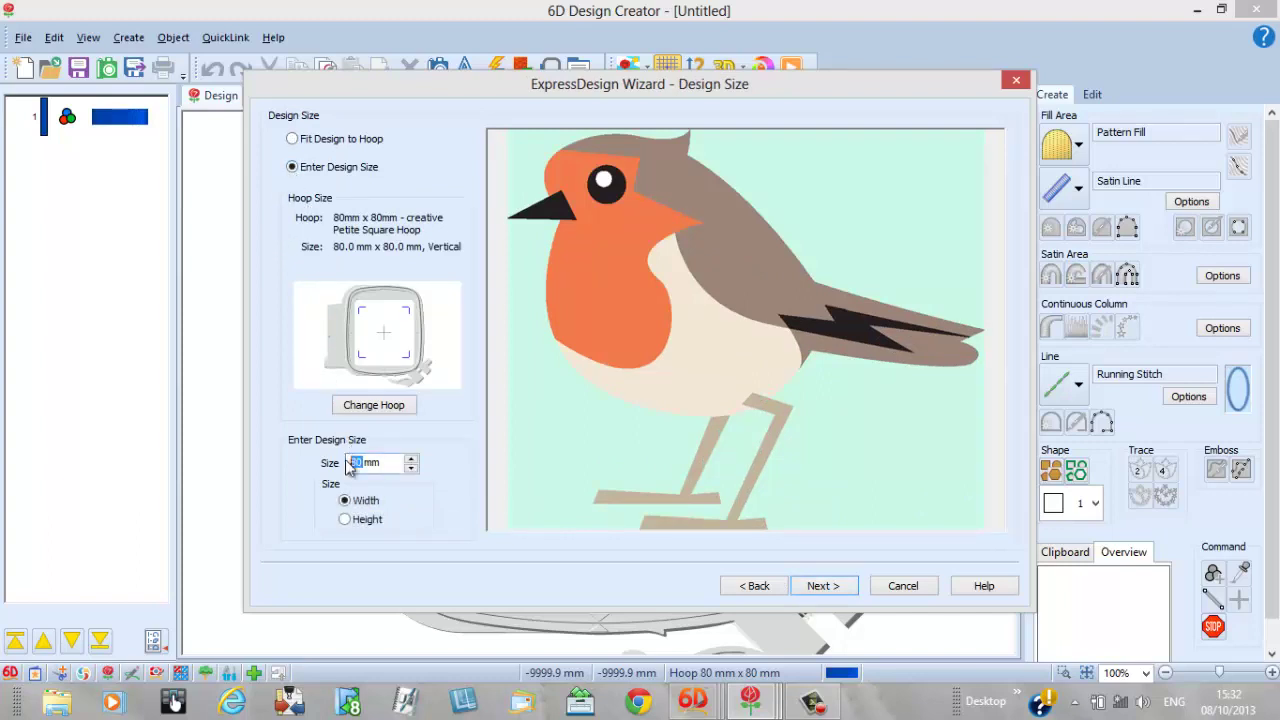
type("65")
left_click(814, 588)
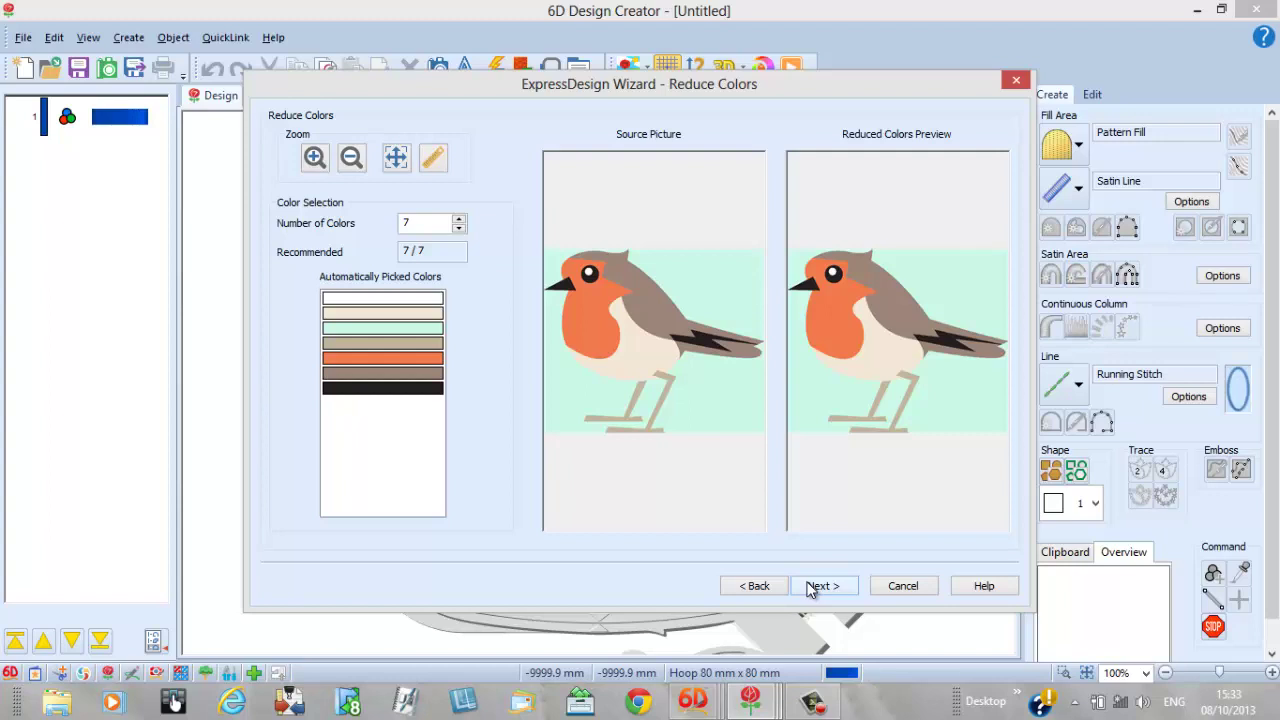
left_click(816, 586)
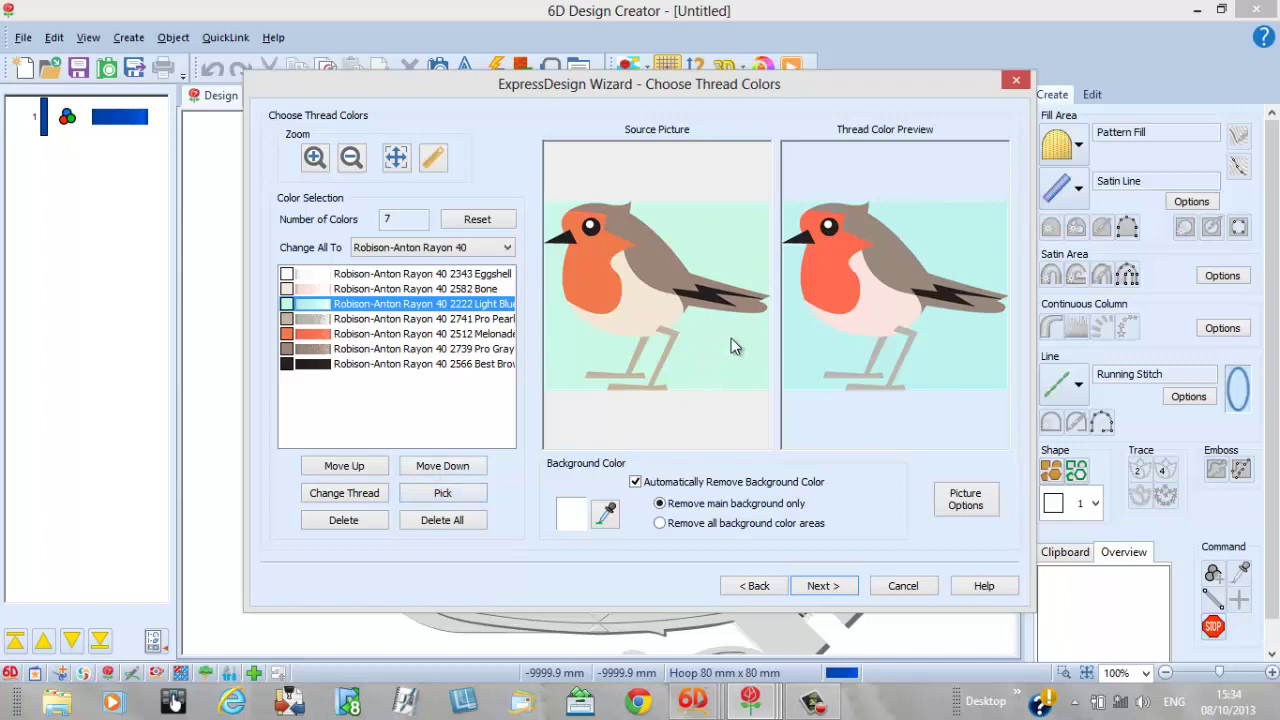
Pick the picture's pale green as the background color to remove, and preview the design on woven fabric.
left_click(605, 517)
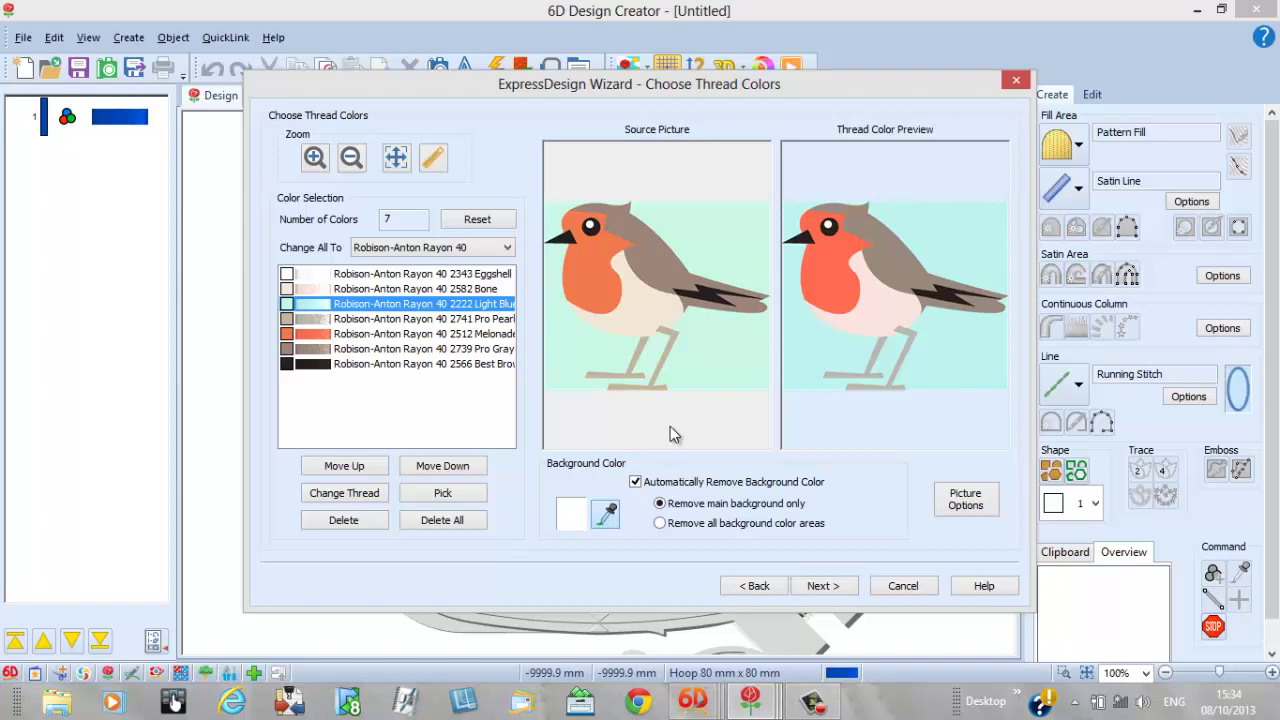
left_click(706, 357)
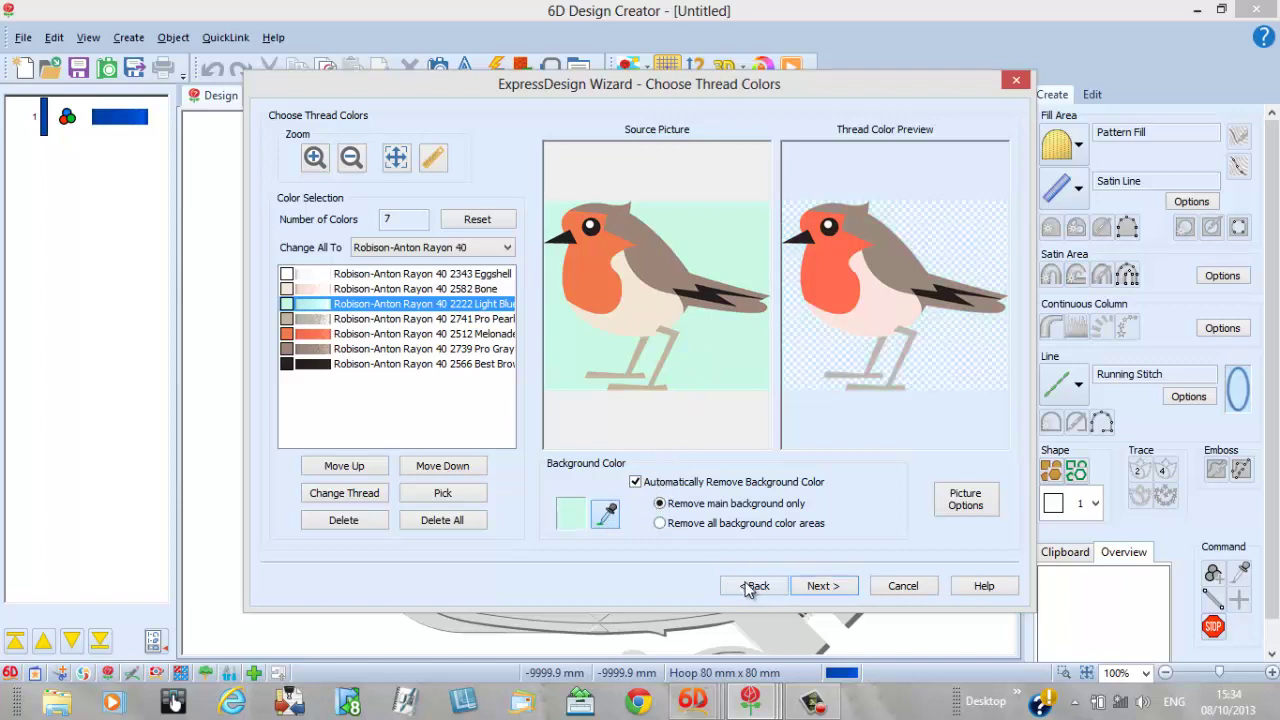
left_click(808, 587)
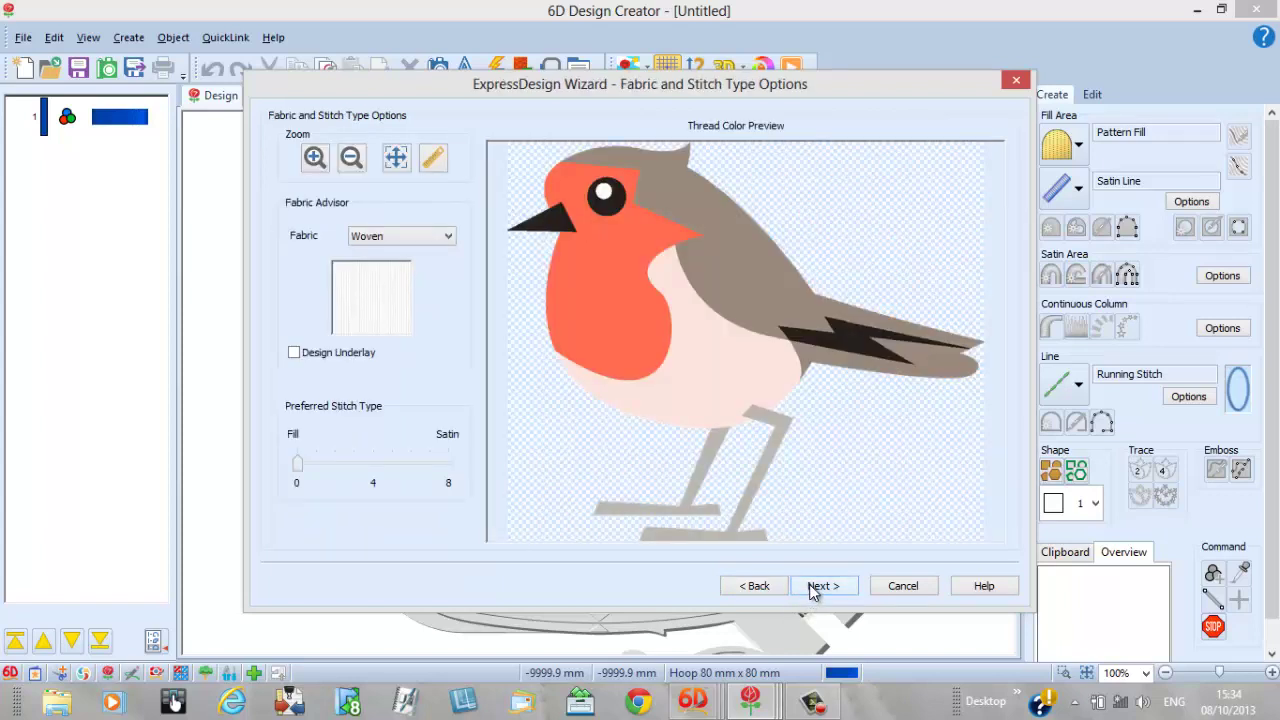
left_click(812, 590)
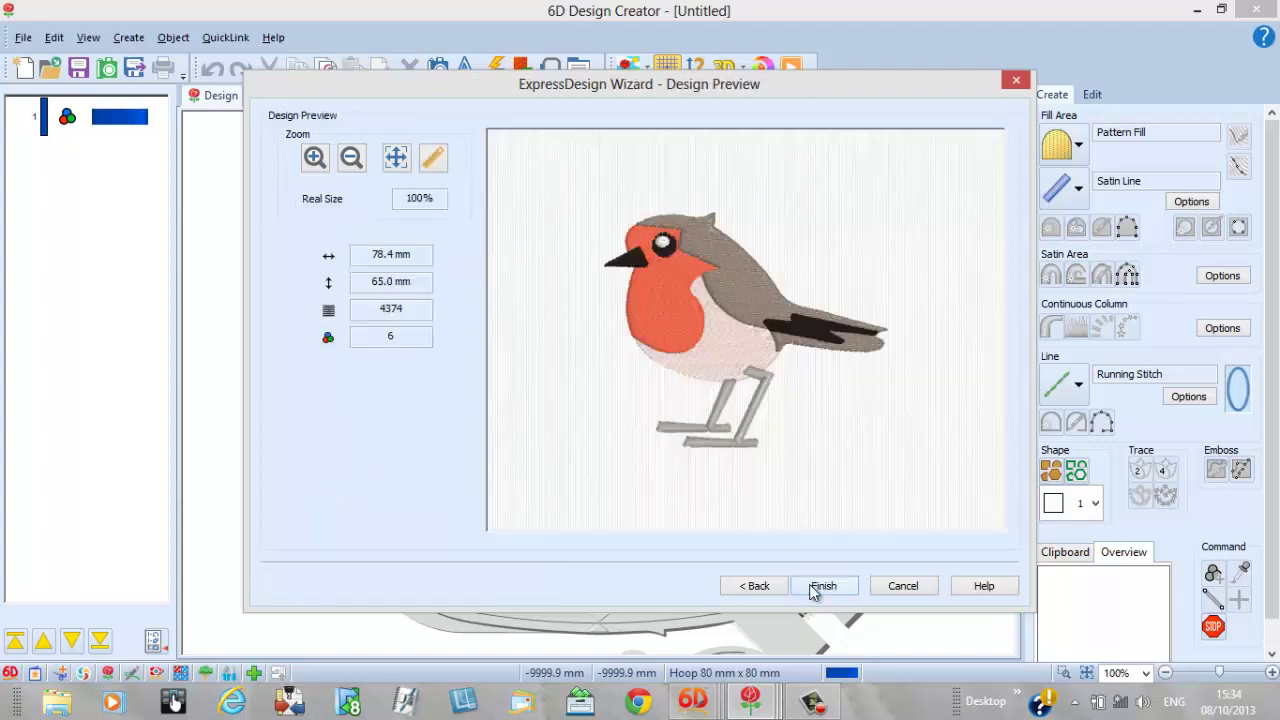
Return to the thread colors, try picking a color, and complete the wizard to create the robin embroidery.
left_click(757, 588)
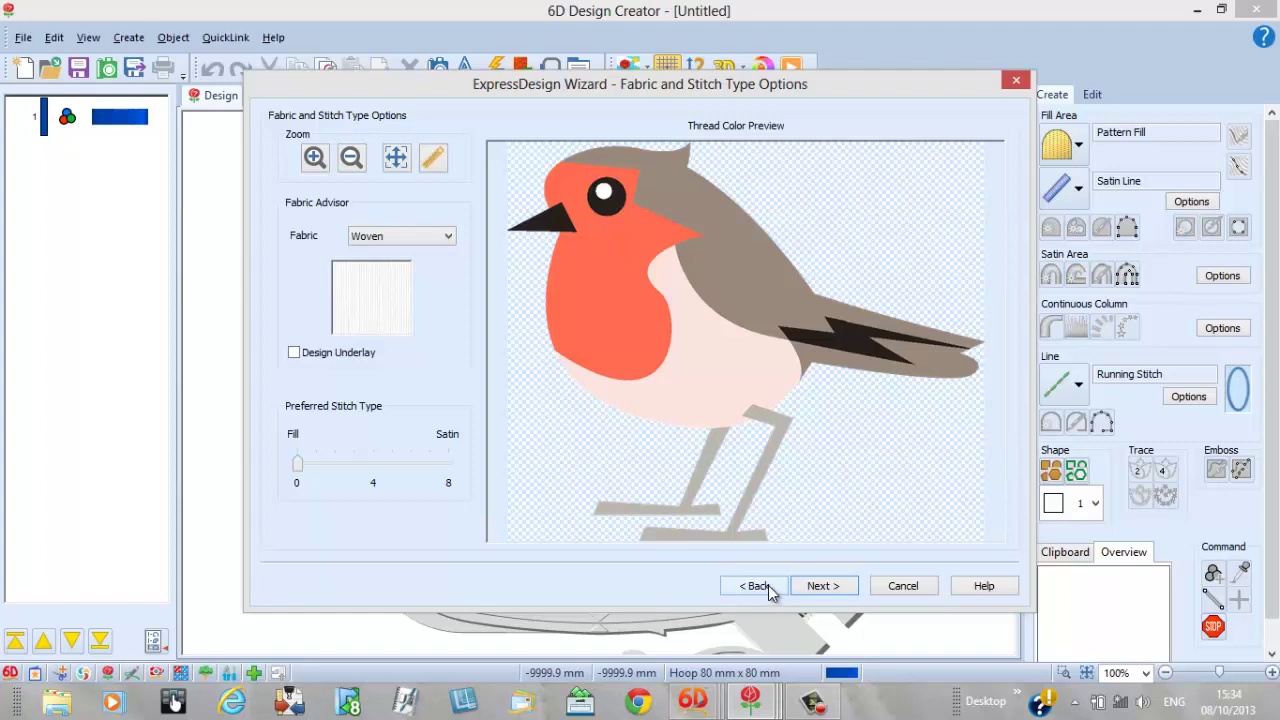
left_click(768, 586)
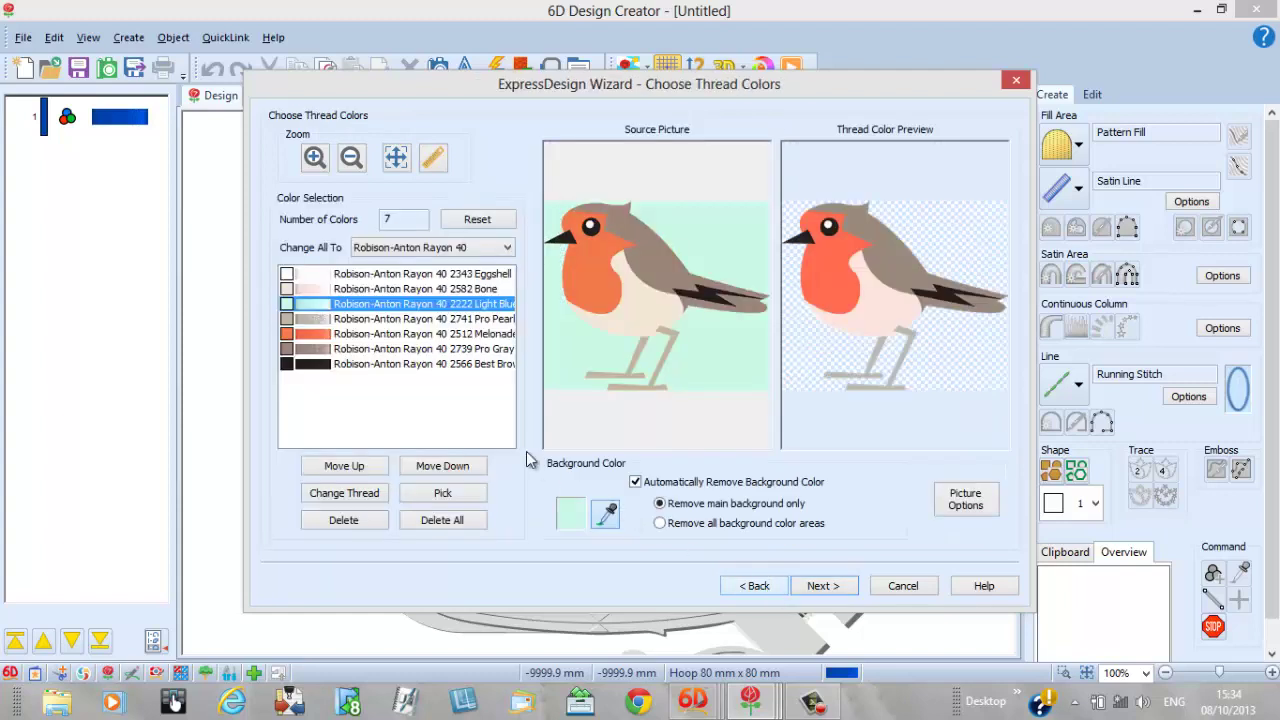
left_click(419, 494)
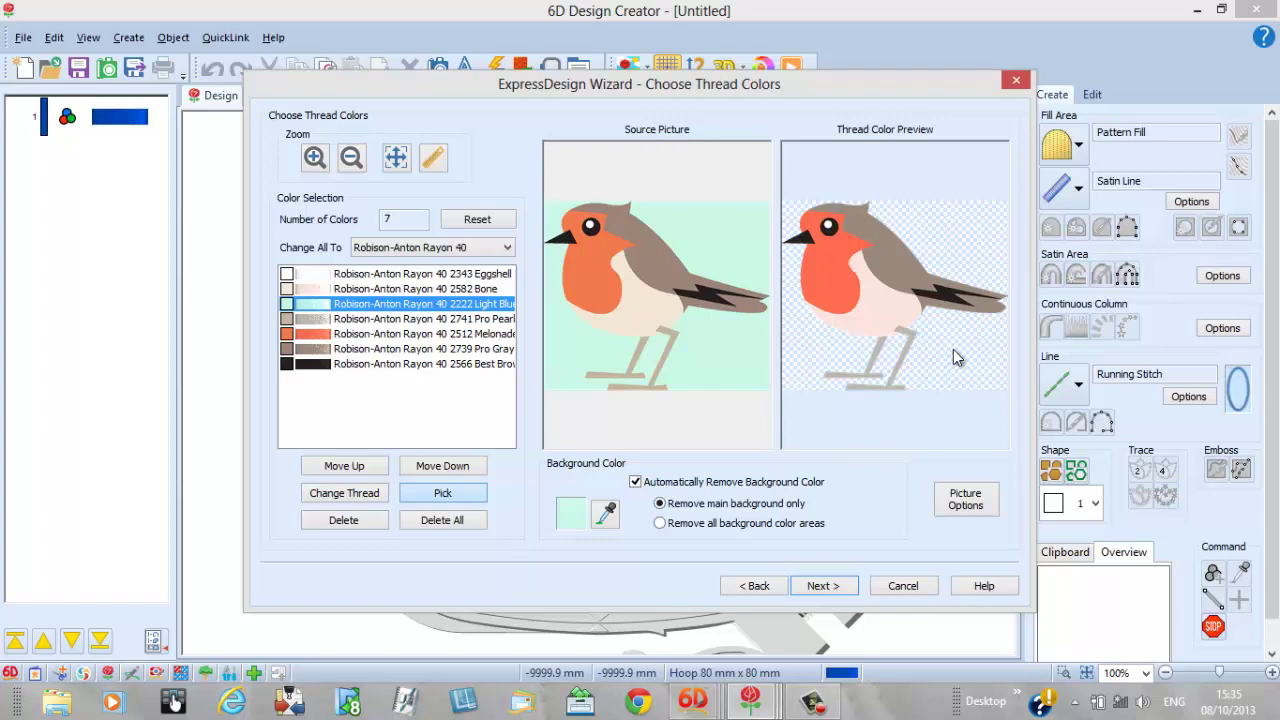
left_click(826, 580)
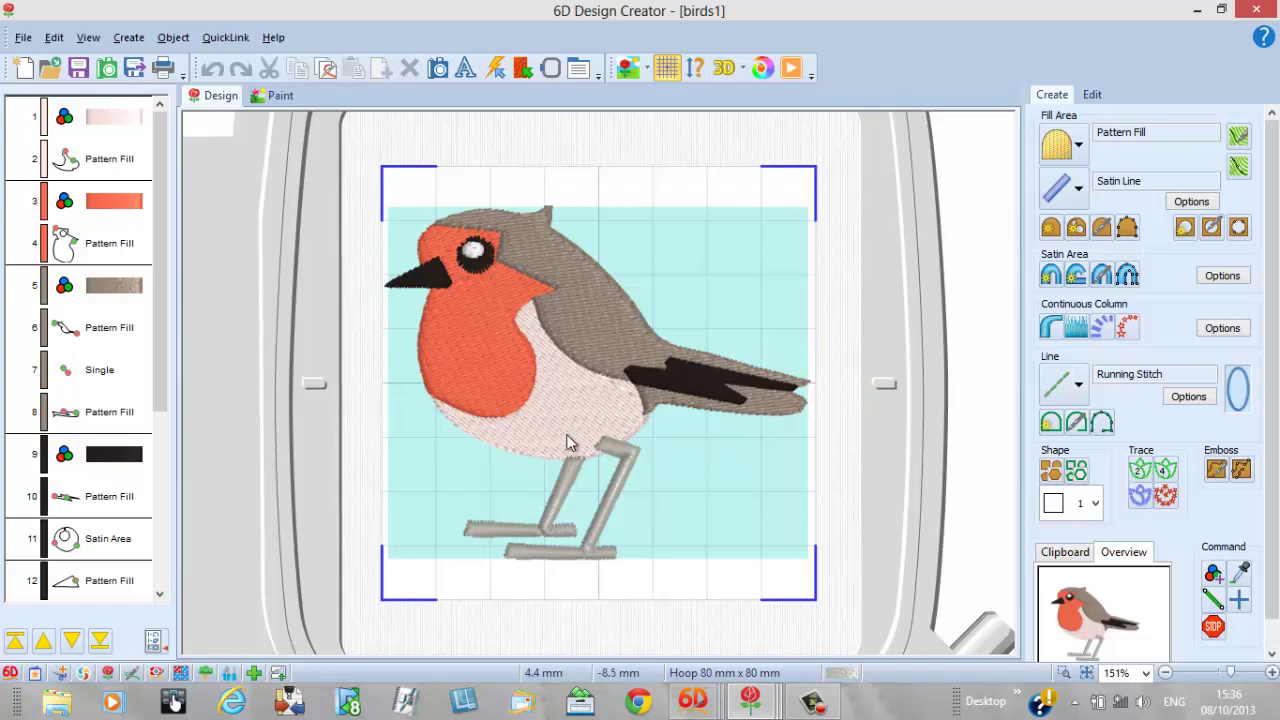
Select the robin's red face and breast area and set its fill to pattern 36.
left_click(110, 203)
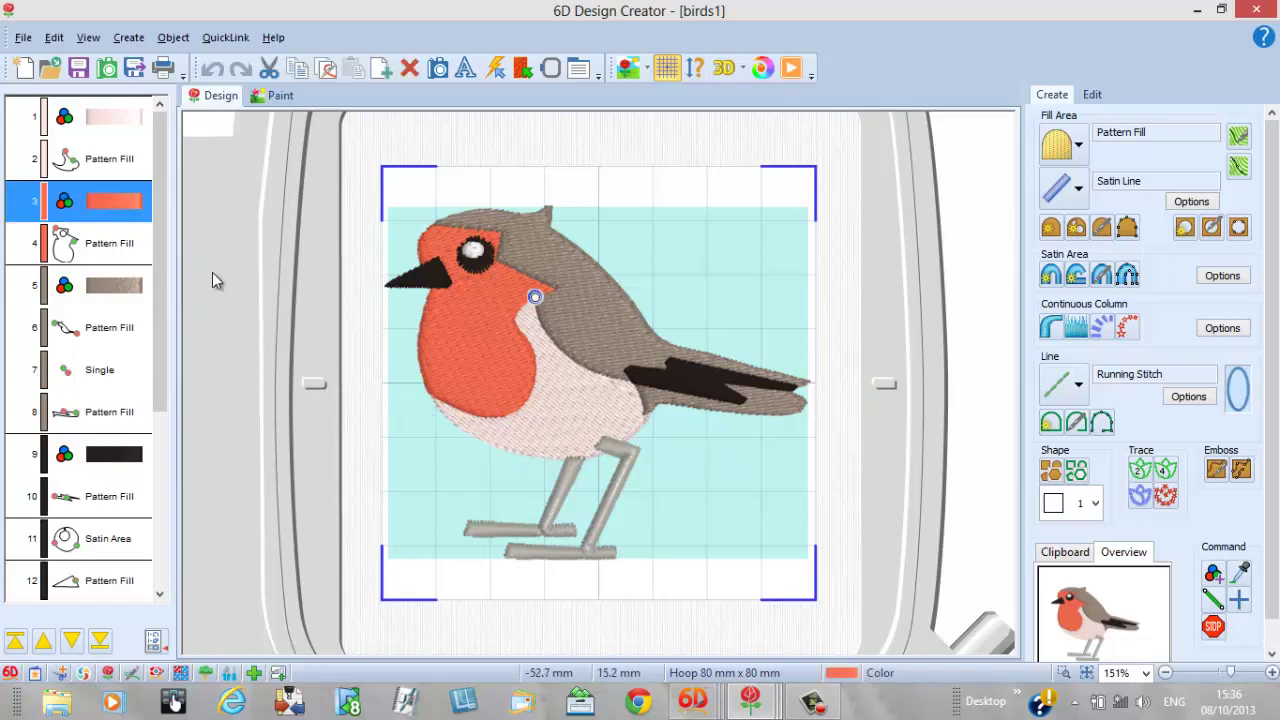
left_click(126, 248)
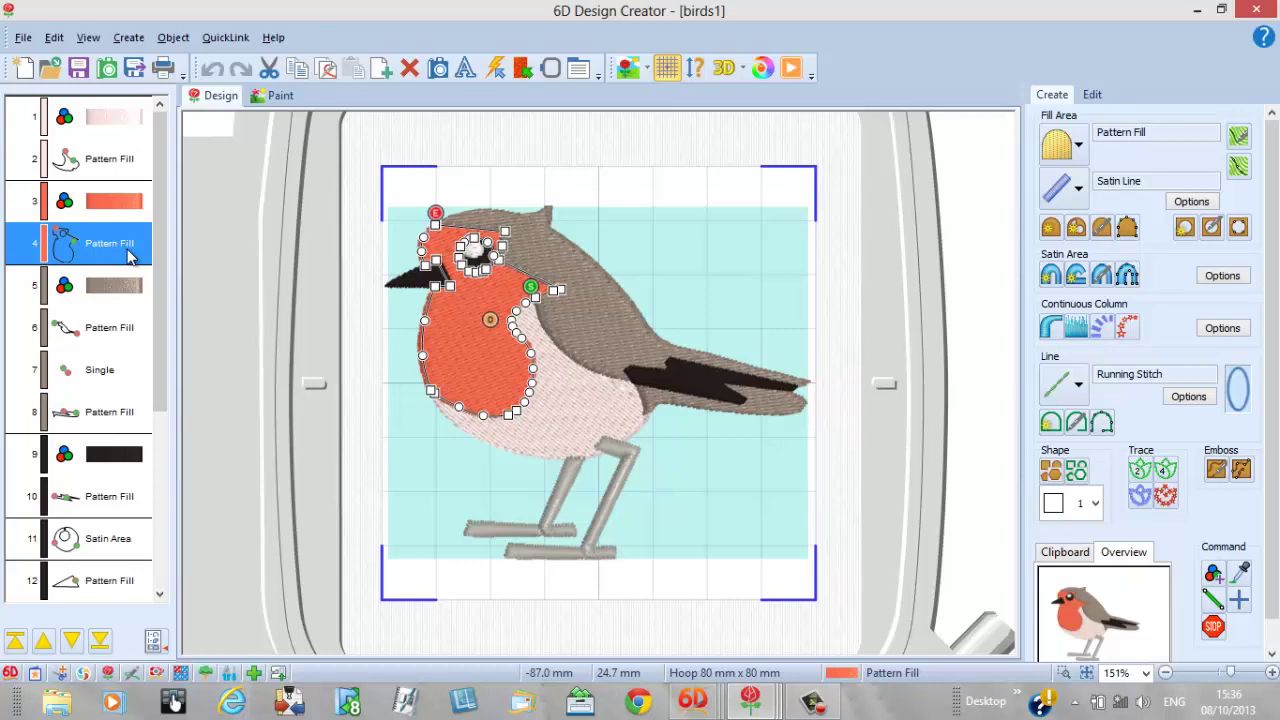
double_click(489, 390)
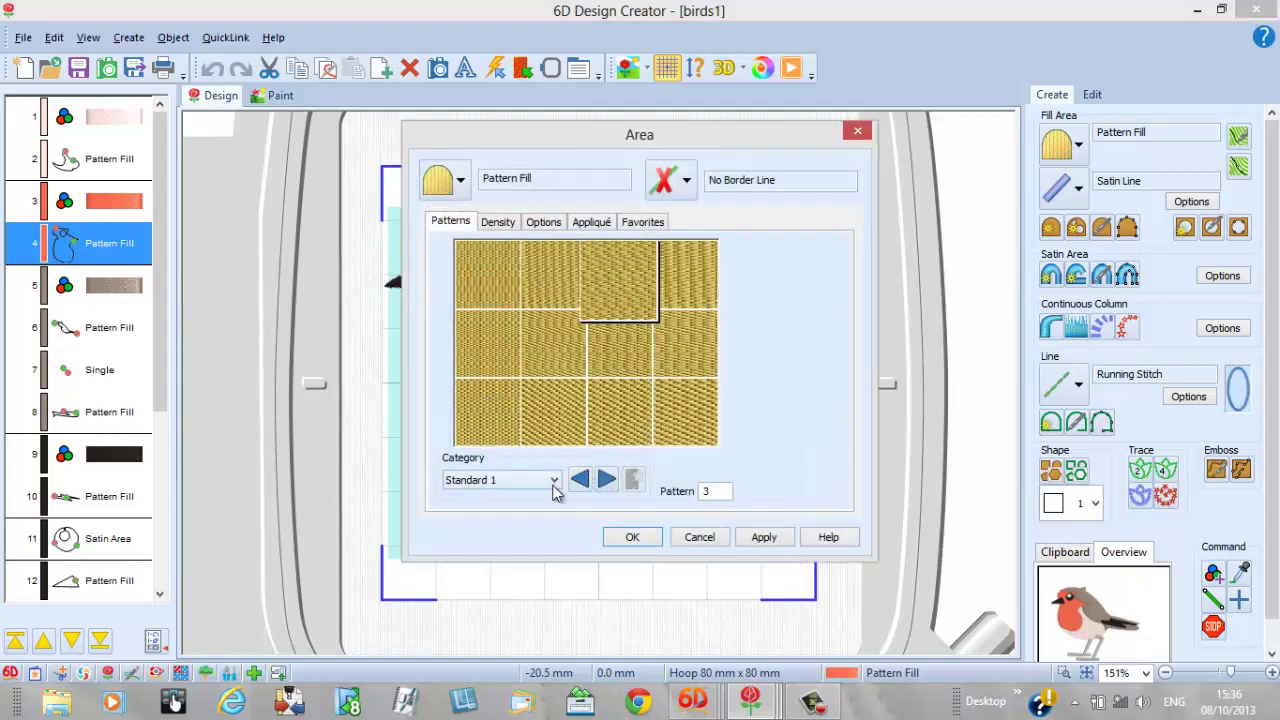
double_click(702, 494)
type("36")
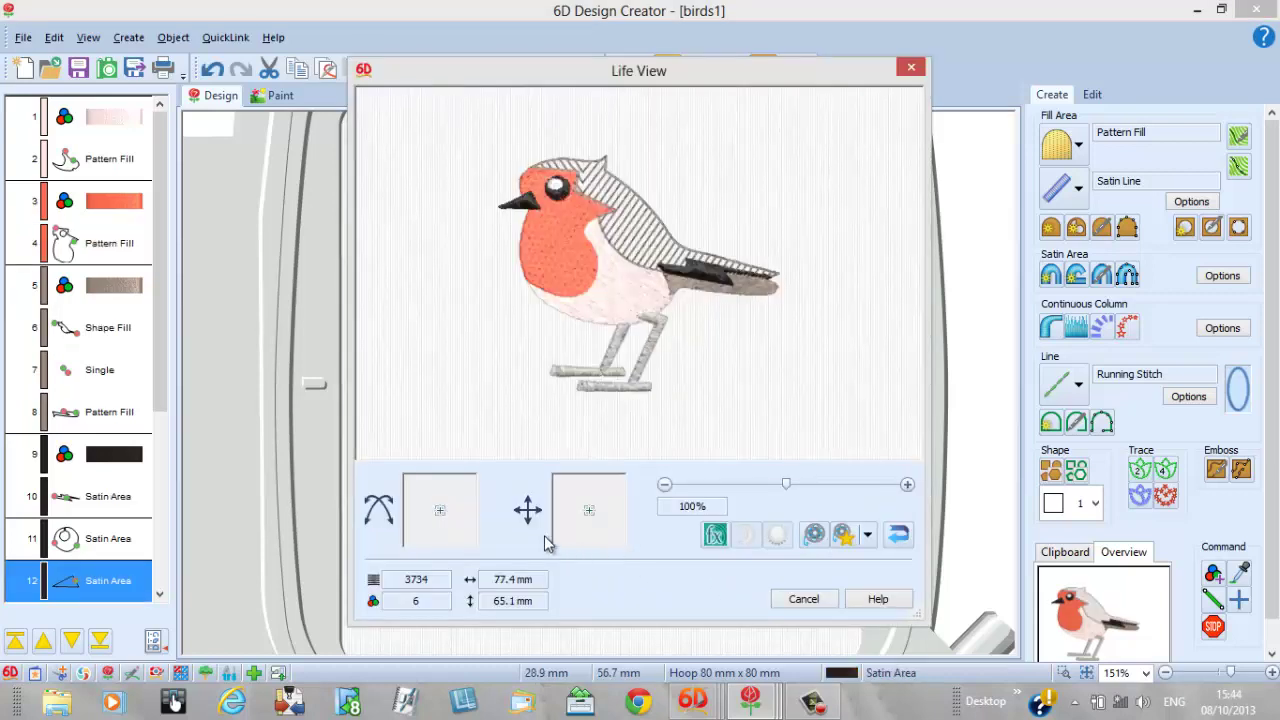
Tilt the robin in Life View to examine its stitch textures.
left_click_drag(593, 285, 657, 296)
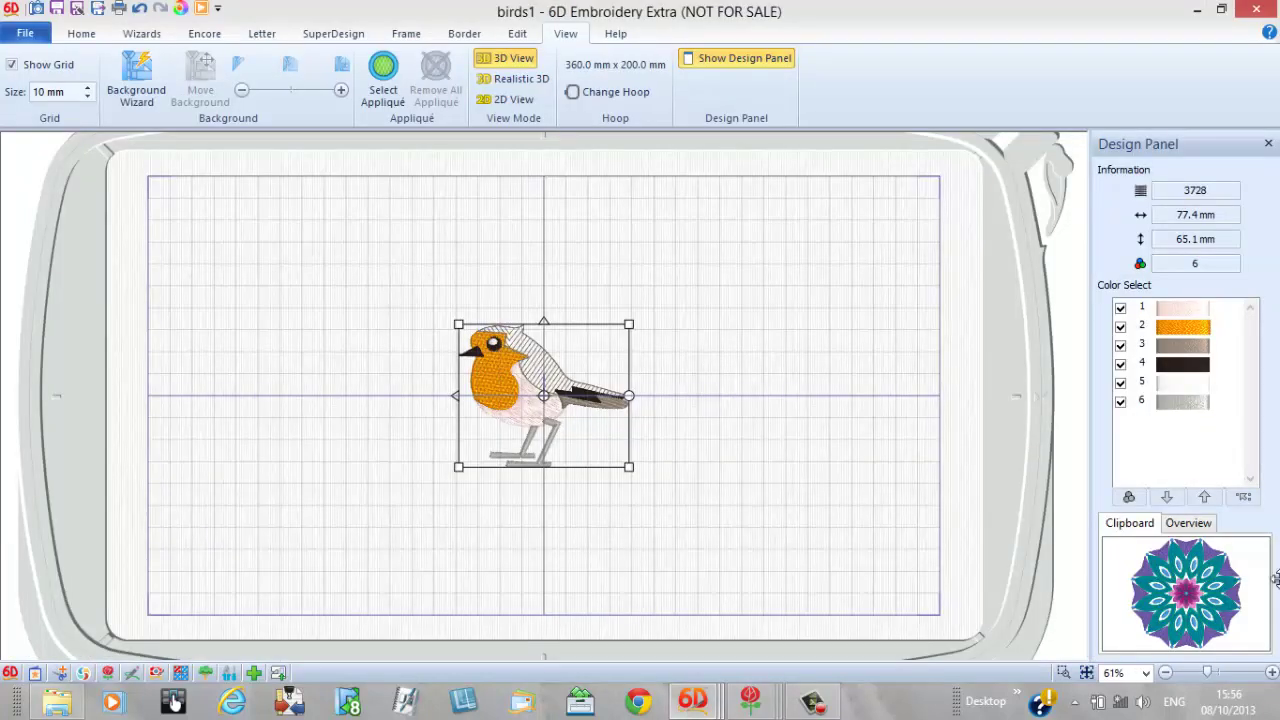
Mirror the robin horizontally in 6D Embroidery Extra, so that it faces the opposite way.
key("ctrl+h")
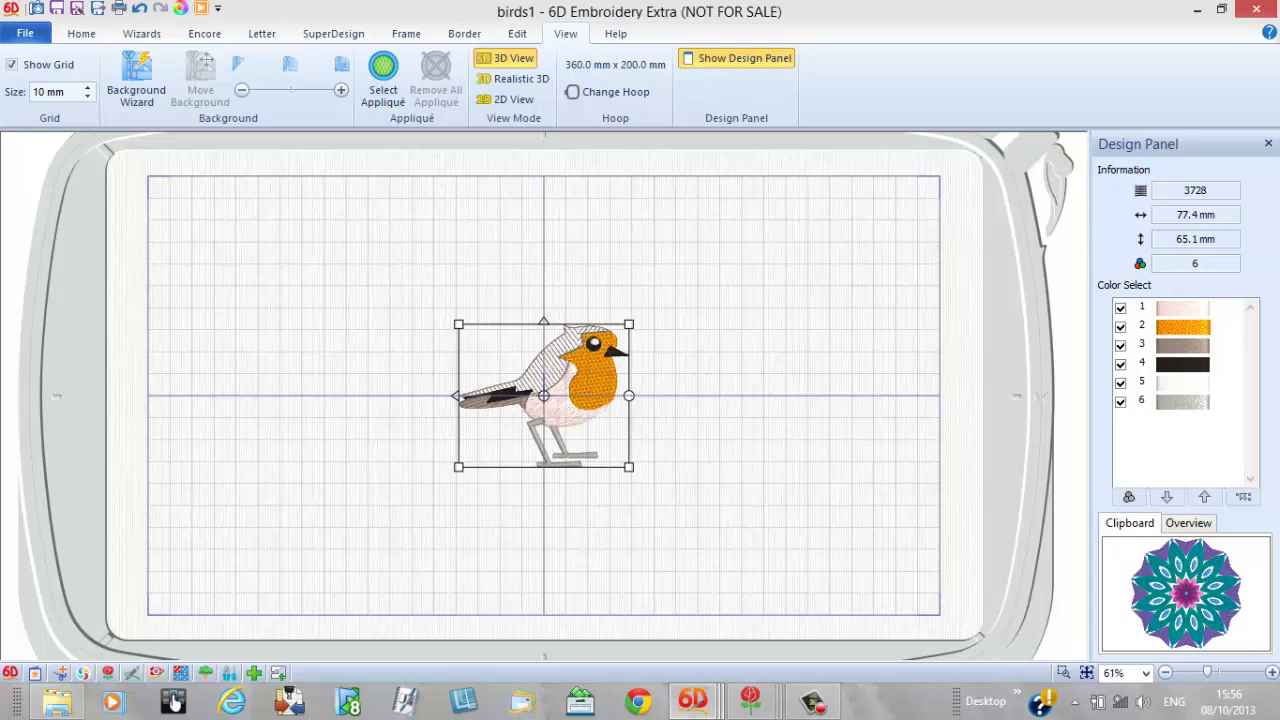
Repeat the robin four times along a straight Encore line with alternate copies mirrored, widening the row to about 345 mm, and apply it.
left_click(206, 33)
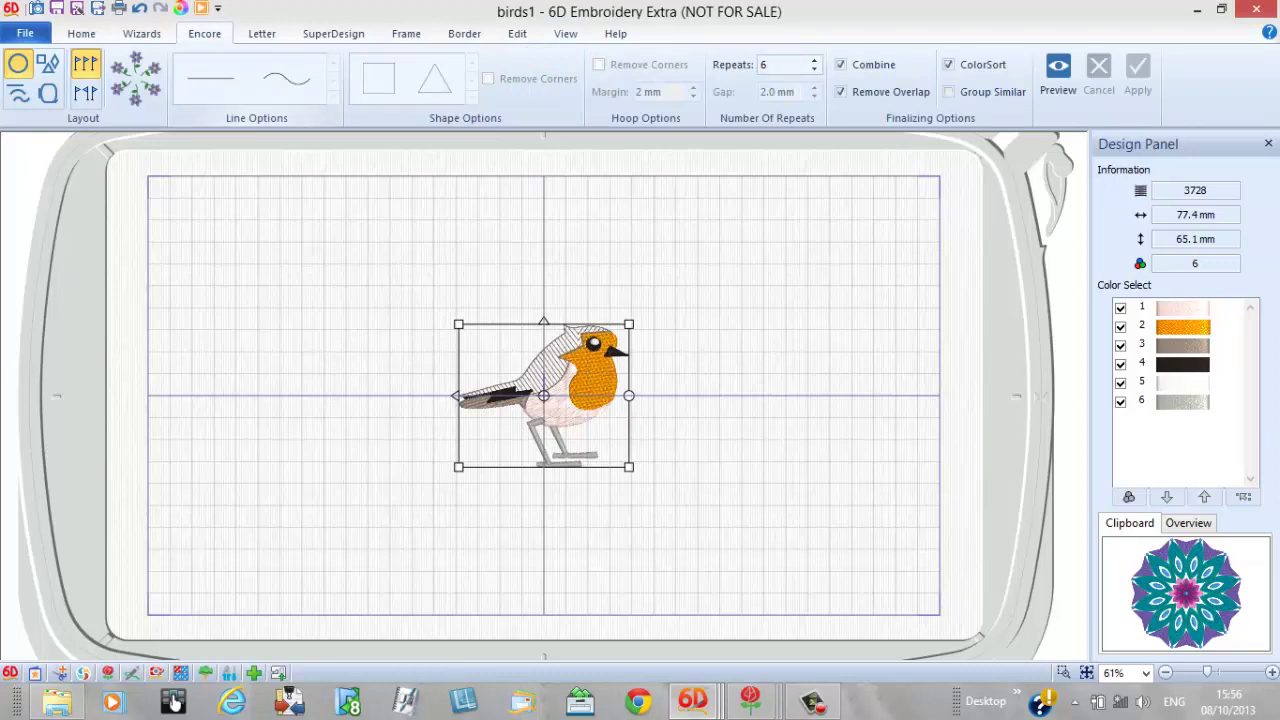
left_click(17, 93)
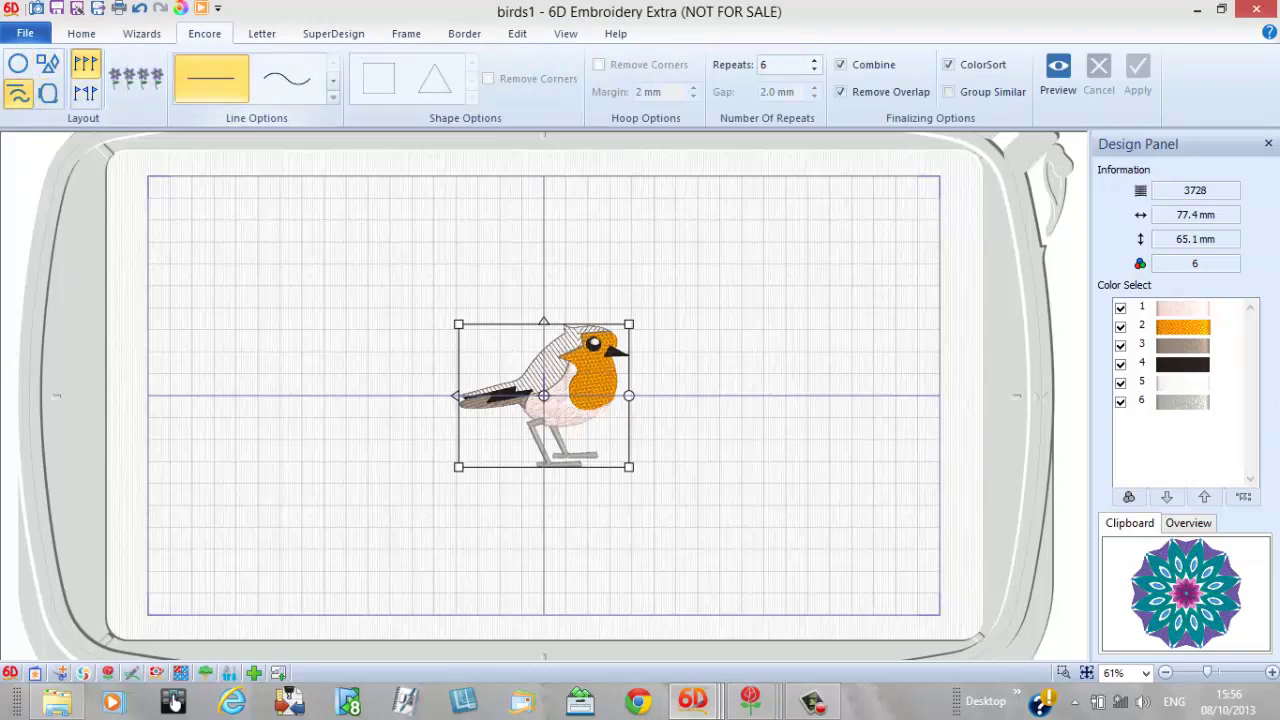
left_click(333, 97)
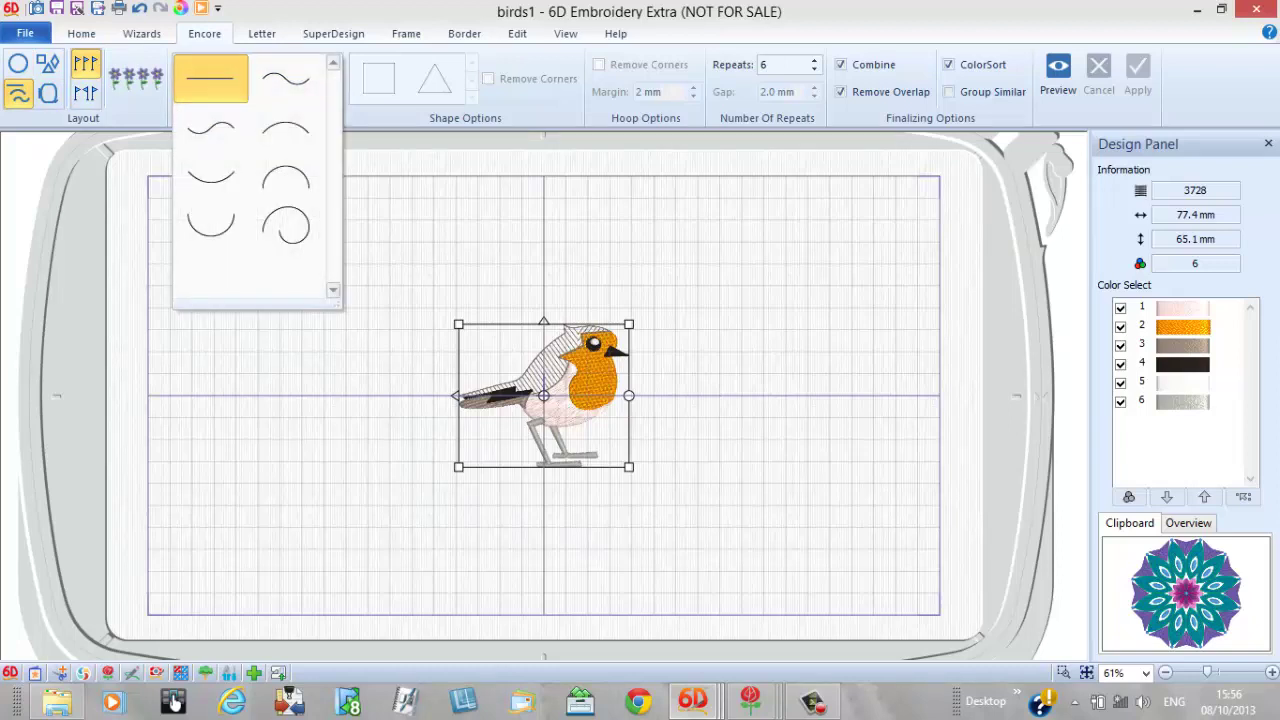
key("Escape")
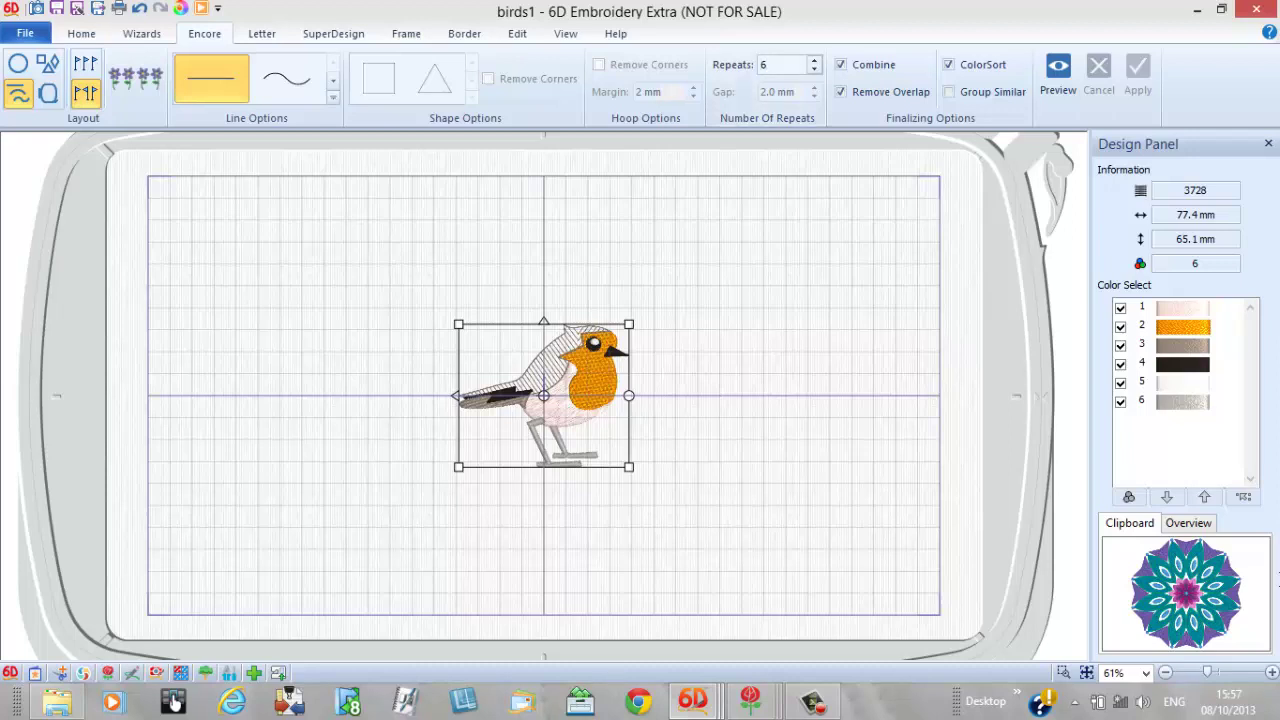
double_click(763, 64)
type("4")
left_click(1058, 72)
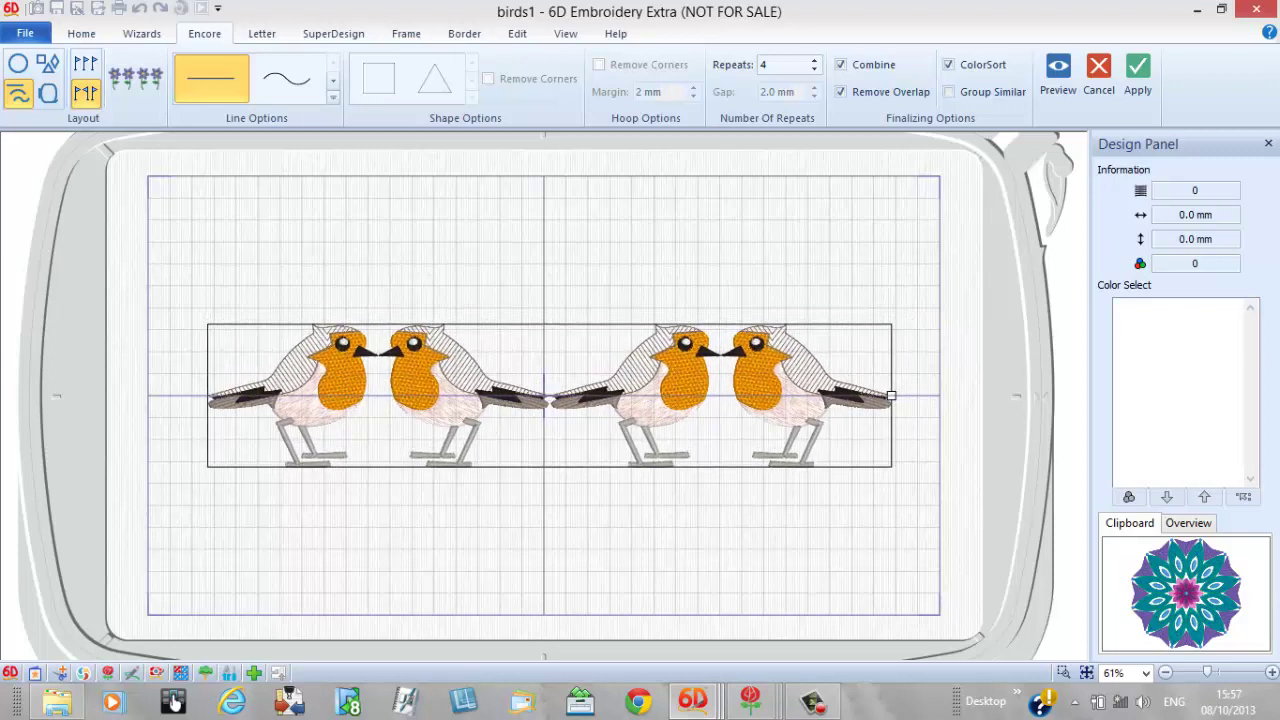
left_click(1098, 72)
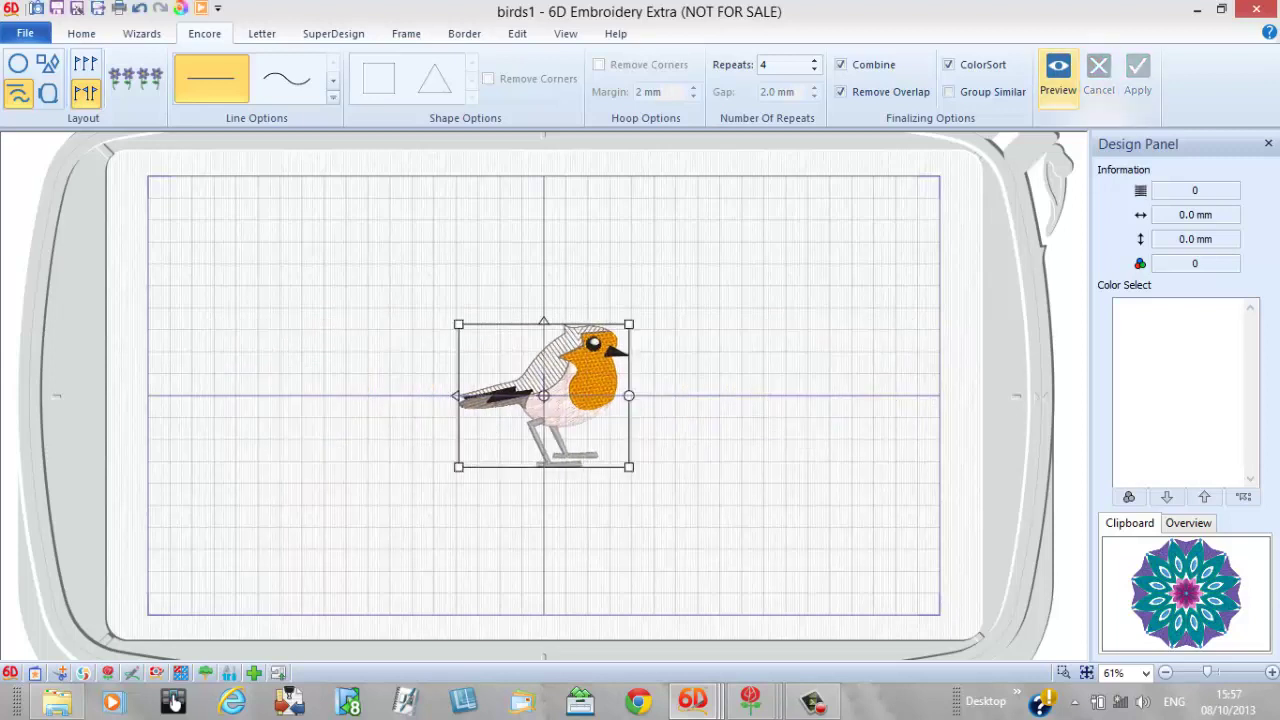
left_click(1058, 72)
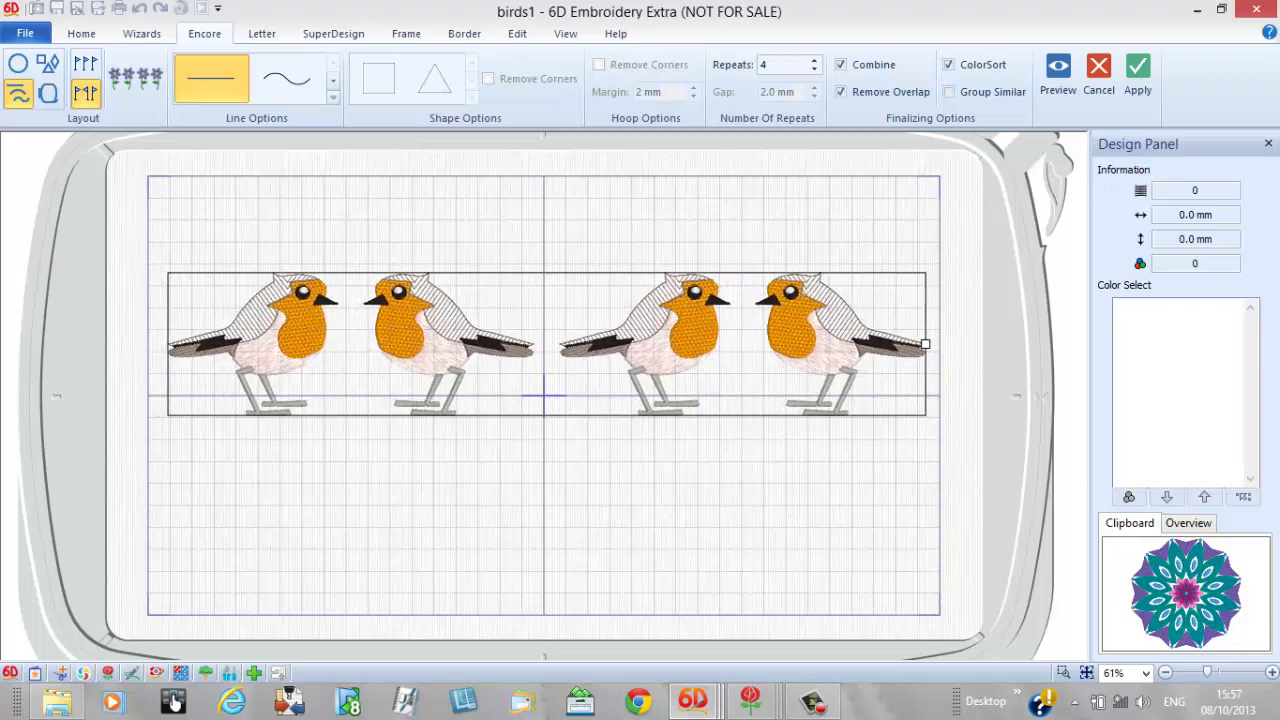
left_click(1137, 78)
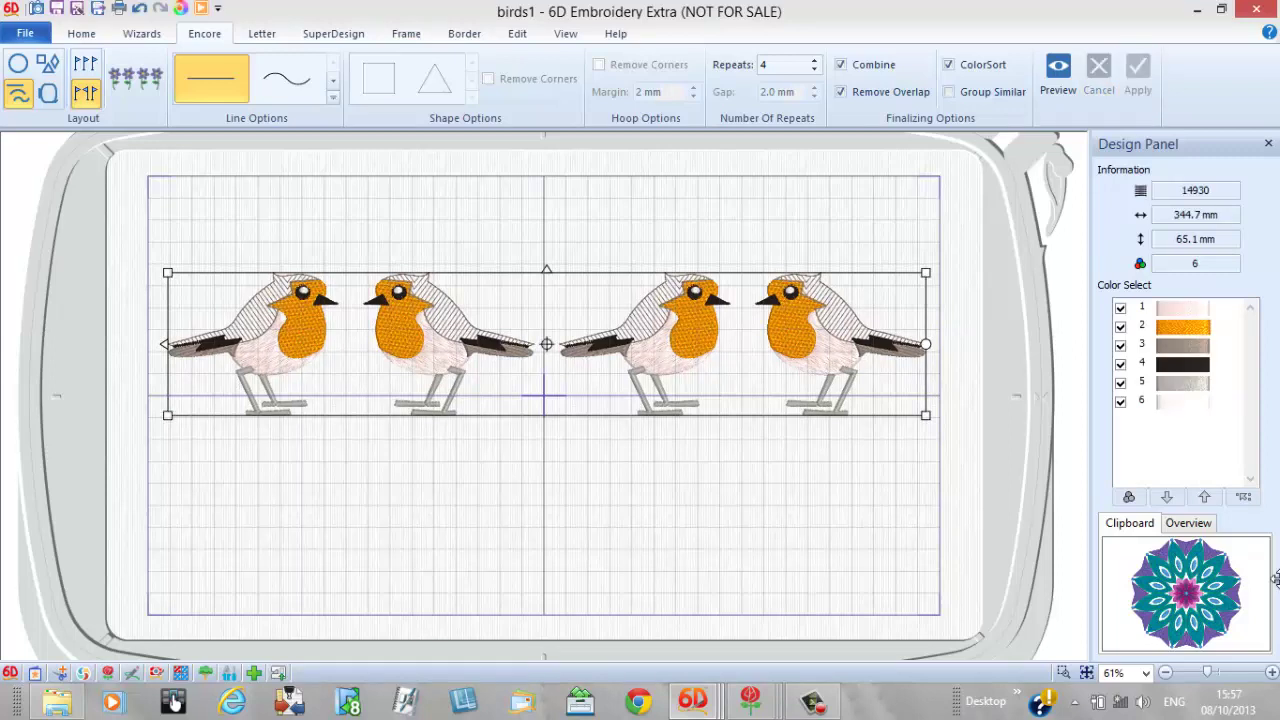
Move the row of robins down until it sits near the vertical middle of the hoop.
key("Down")
key("Down")
key("Down")
key("Down")
key("Down")
key("Down")
key("Down")
key("Down")
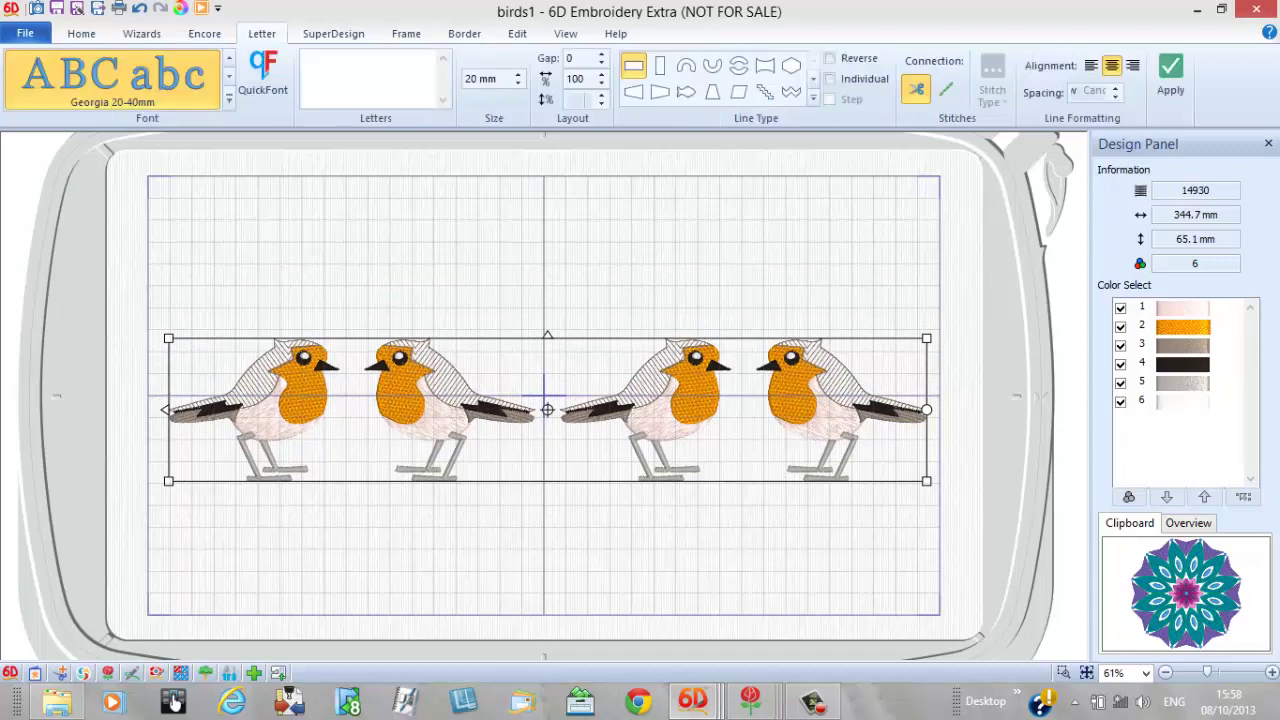
Add the word "Tweet" below the robins in the Antonia 05-10mm font at 5 mm.
left_click(262, 33)
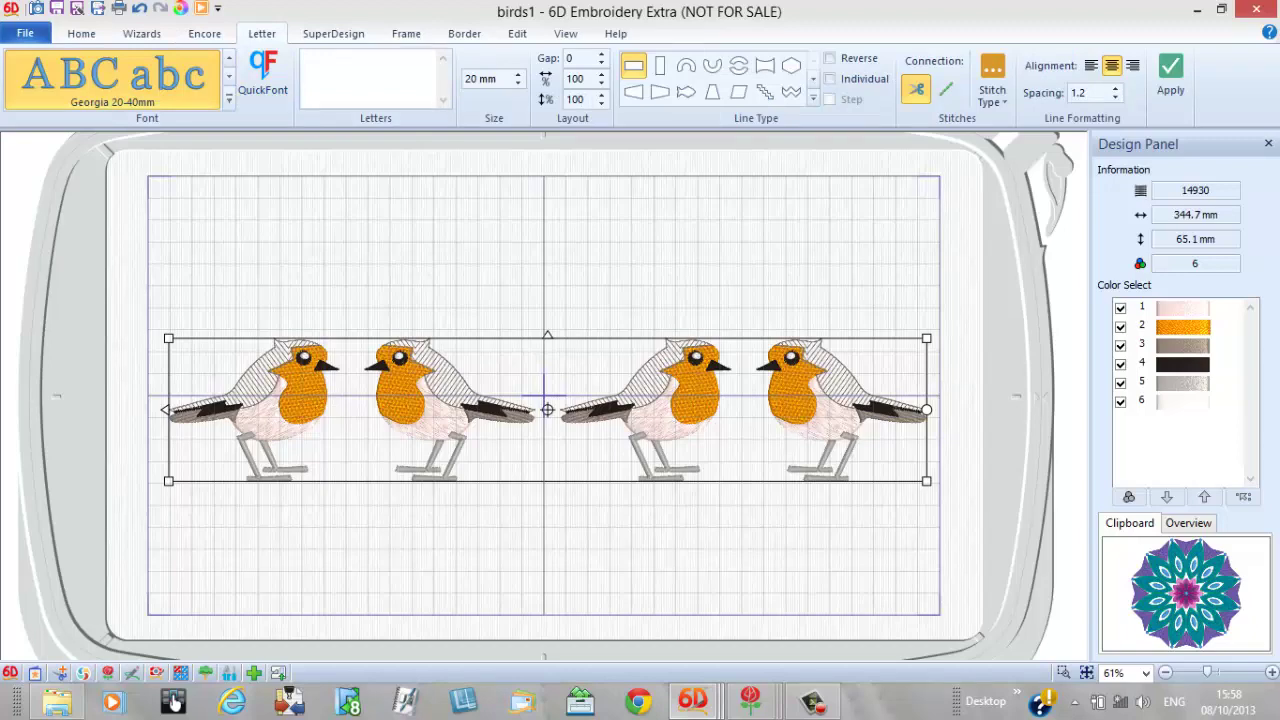
left_click(262, 72)
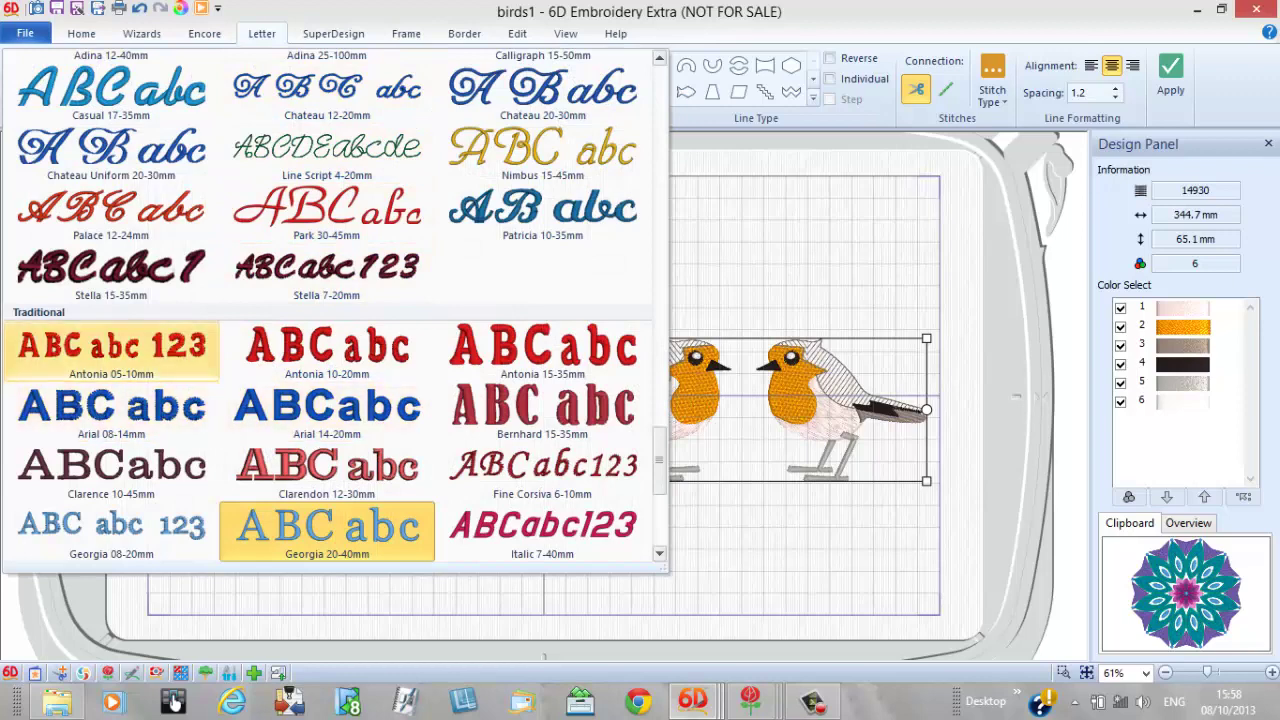
left_click(111, 350)
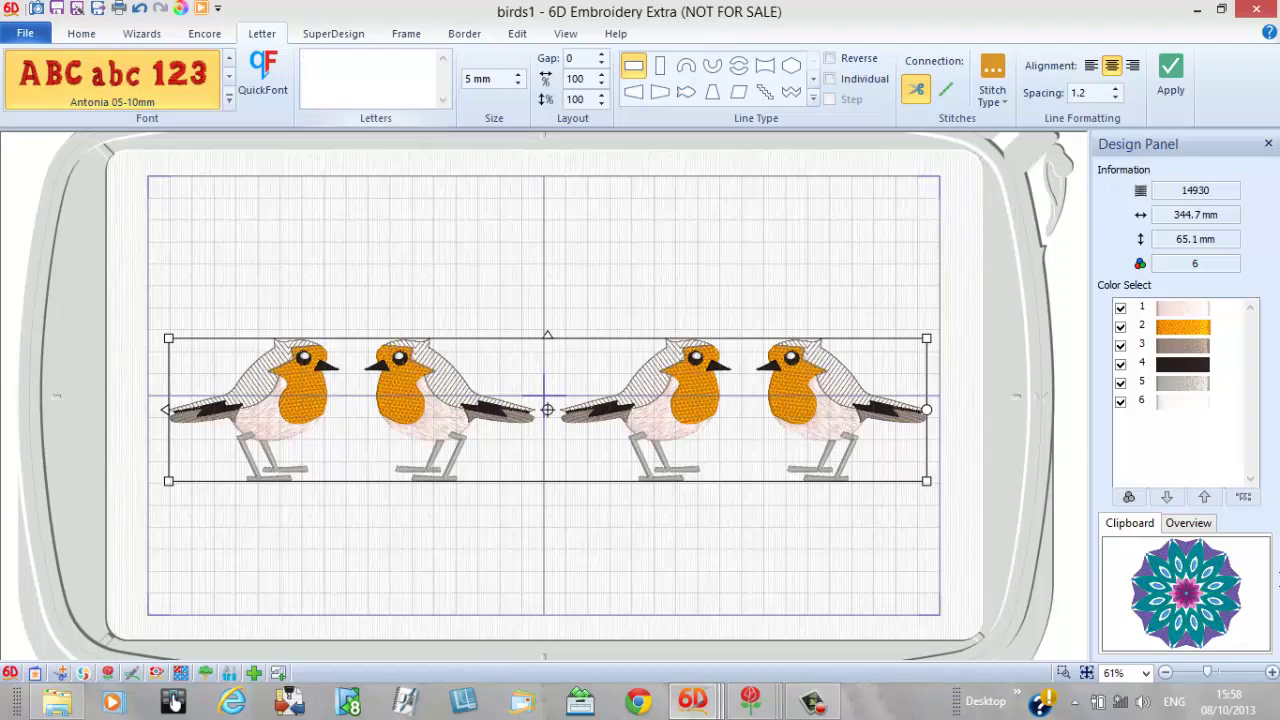
type("Tweet")
key("Return")
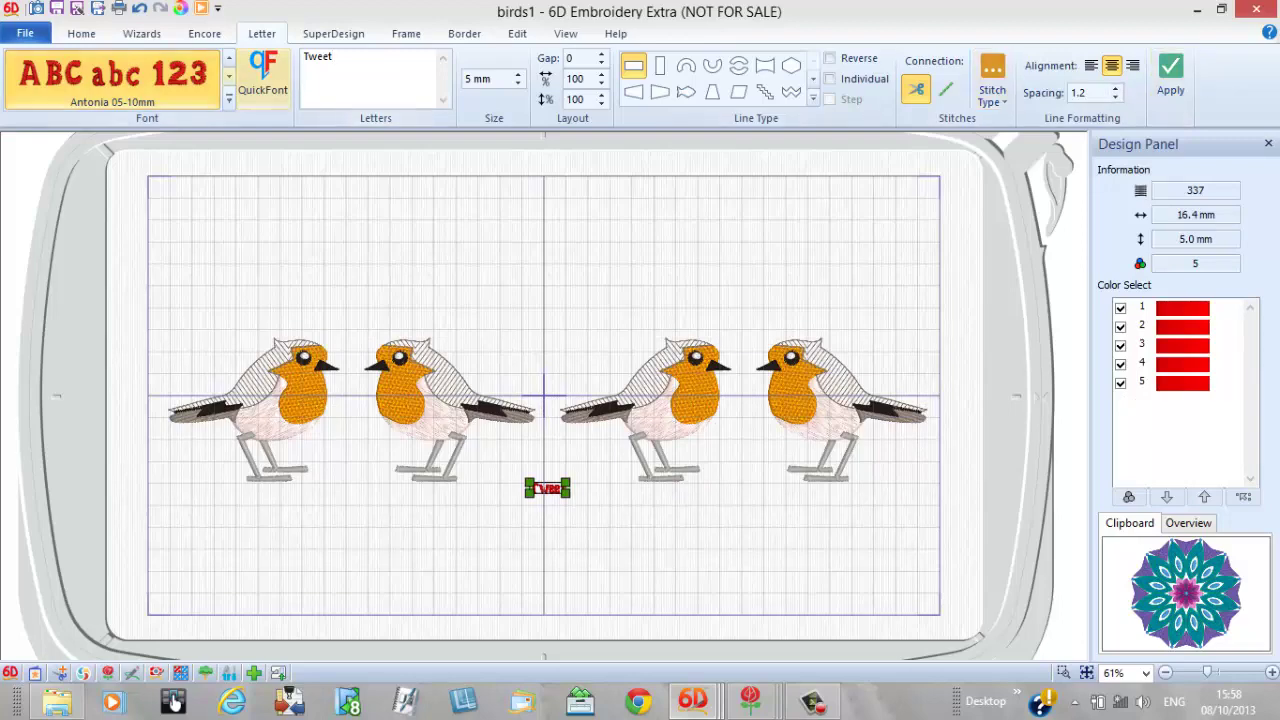
Add a second "Tweet" in the Arial 08-14mm font at 8 mm, beneath the first word.
left_click(112, 78)
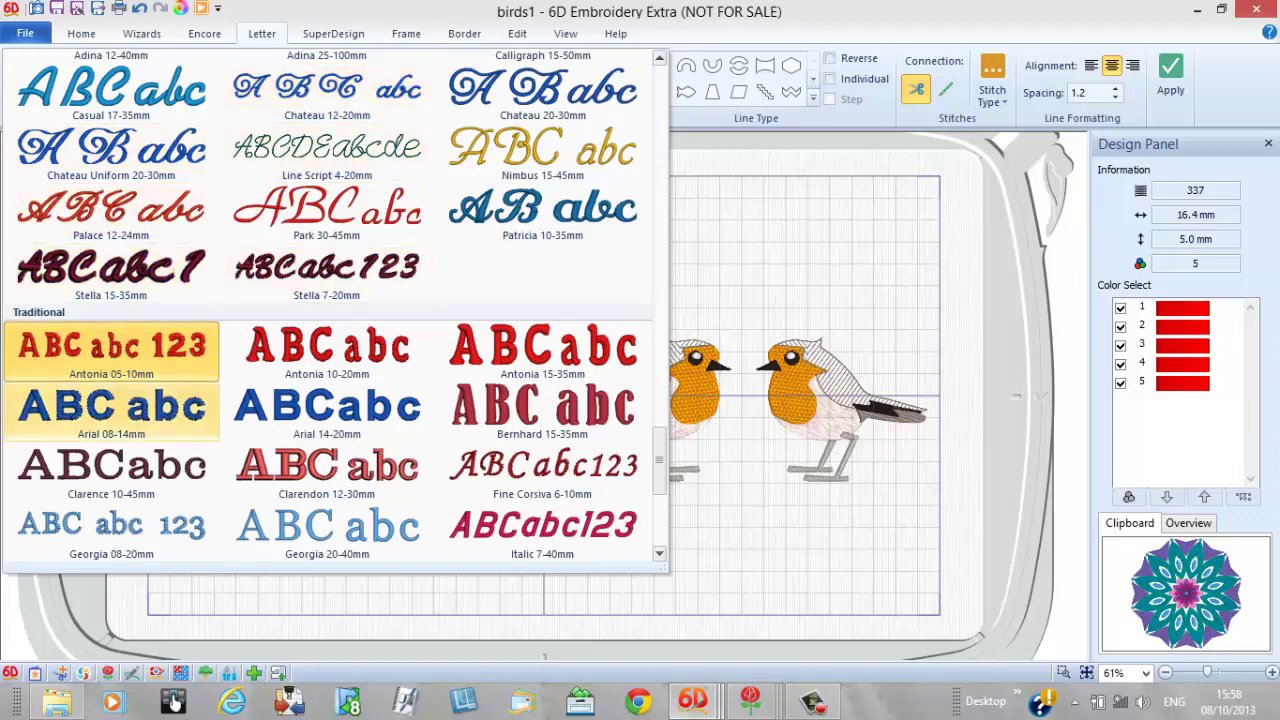
left_click(112, 405)
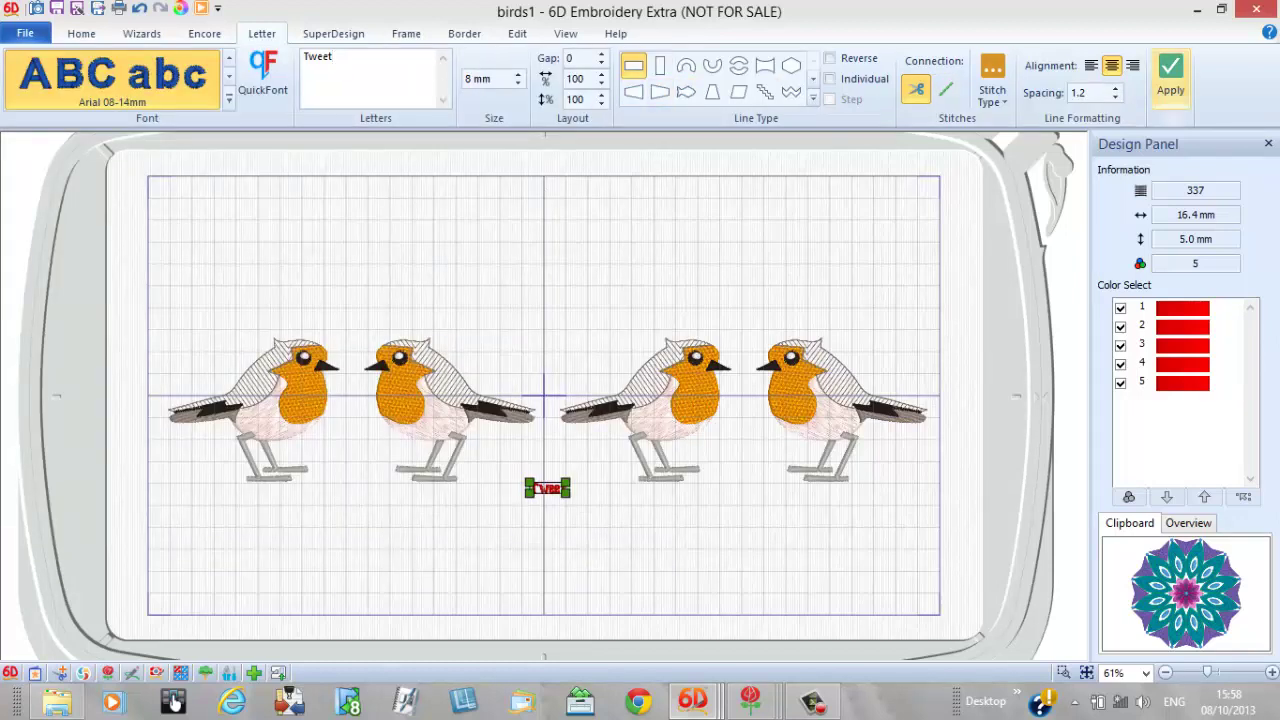
left_click(1171, 75)
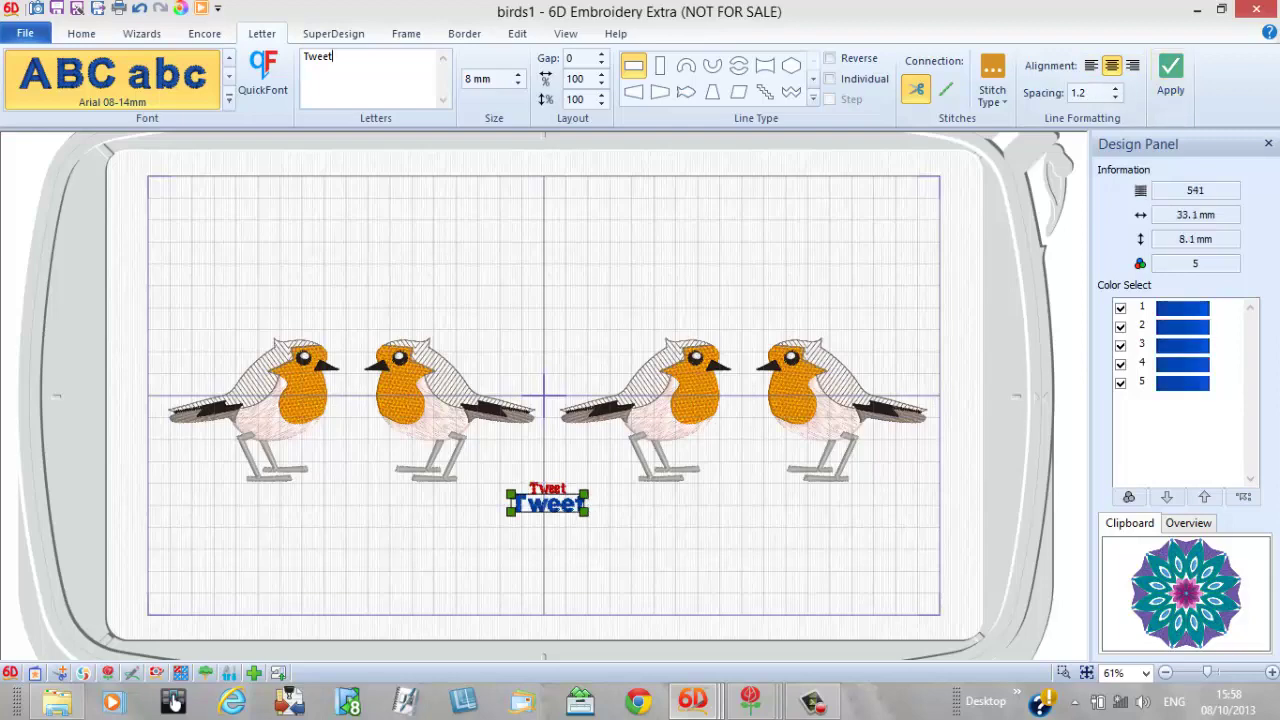
Add a third "Tweet" in the Romano 14-35mm font at 14 mm, beneath the Arial word.
left_click(228, 97)
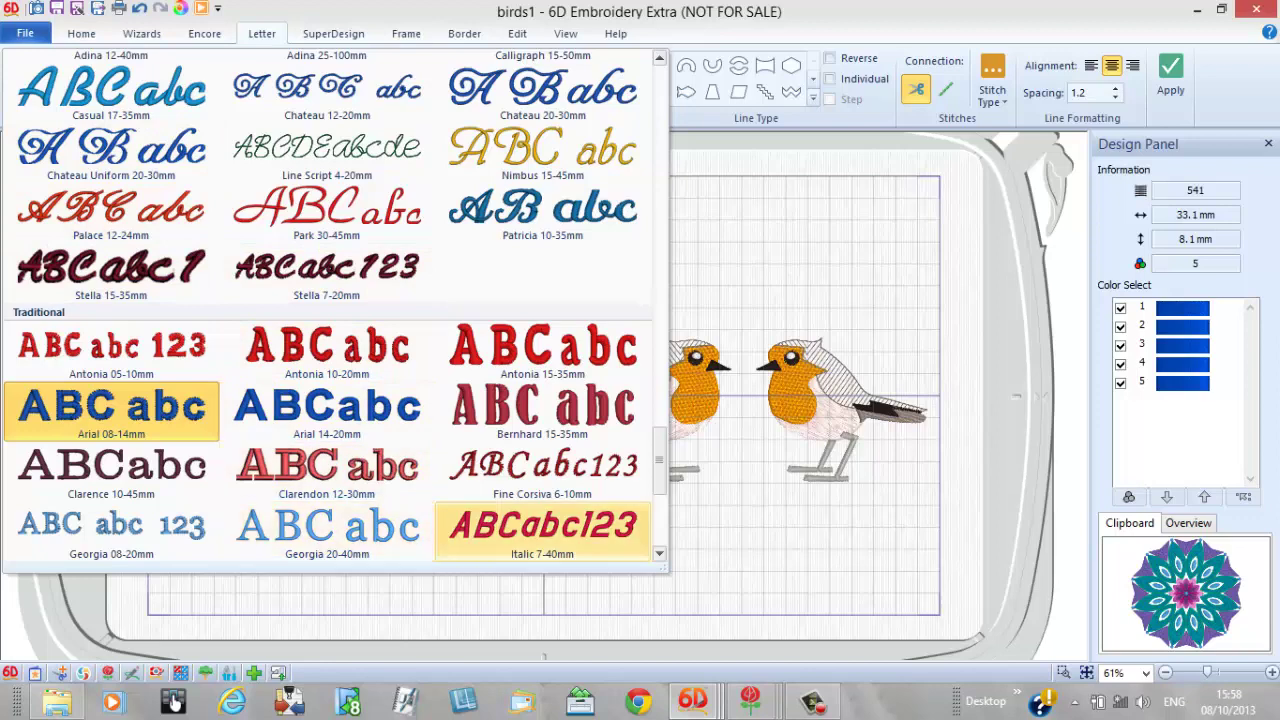
scroll(542, 530, "down", 2)
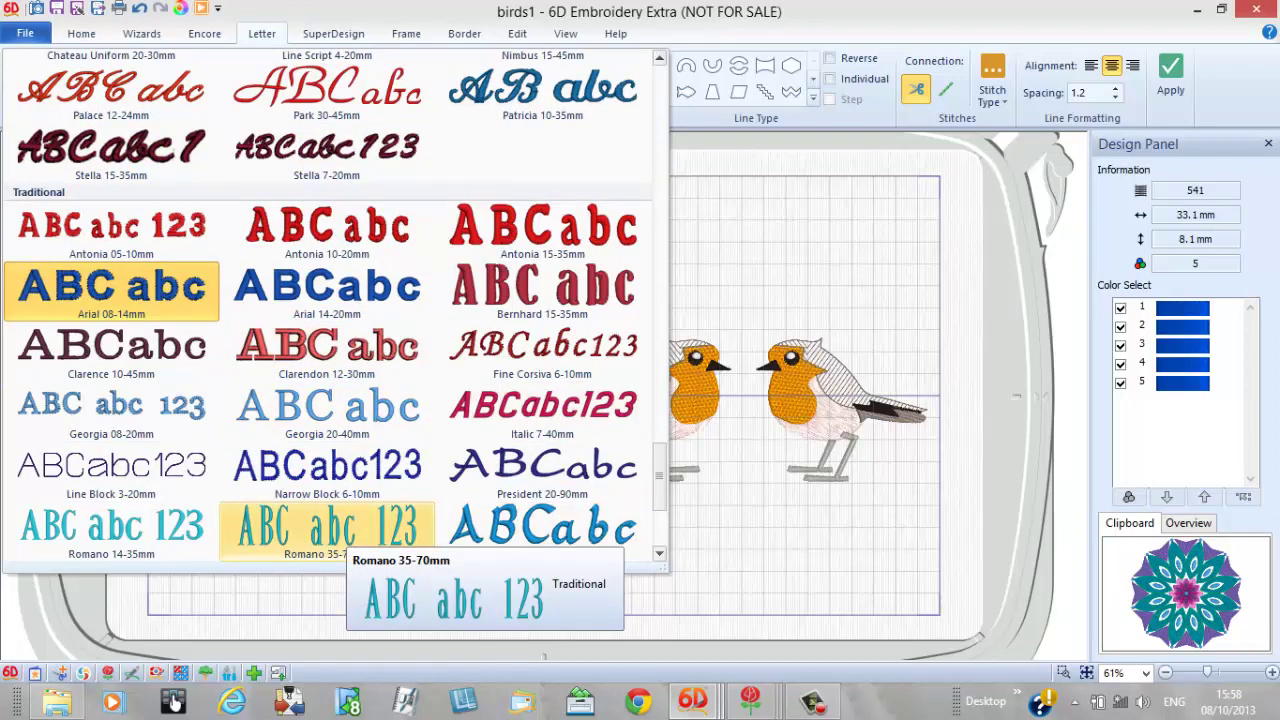
left_click(111, 525)
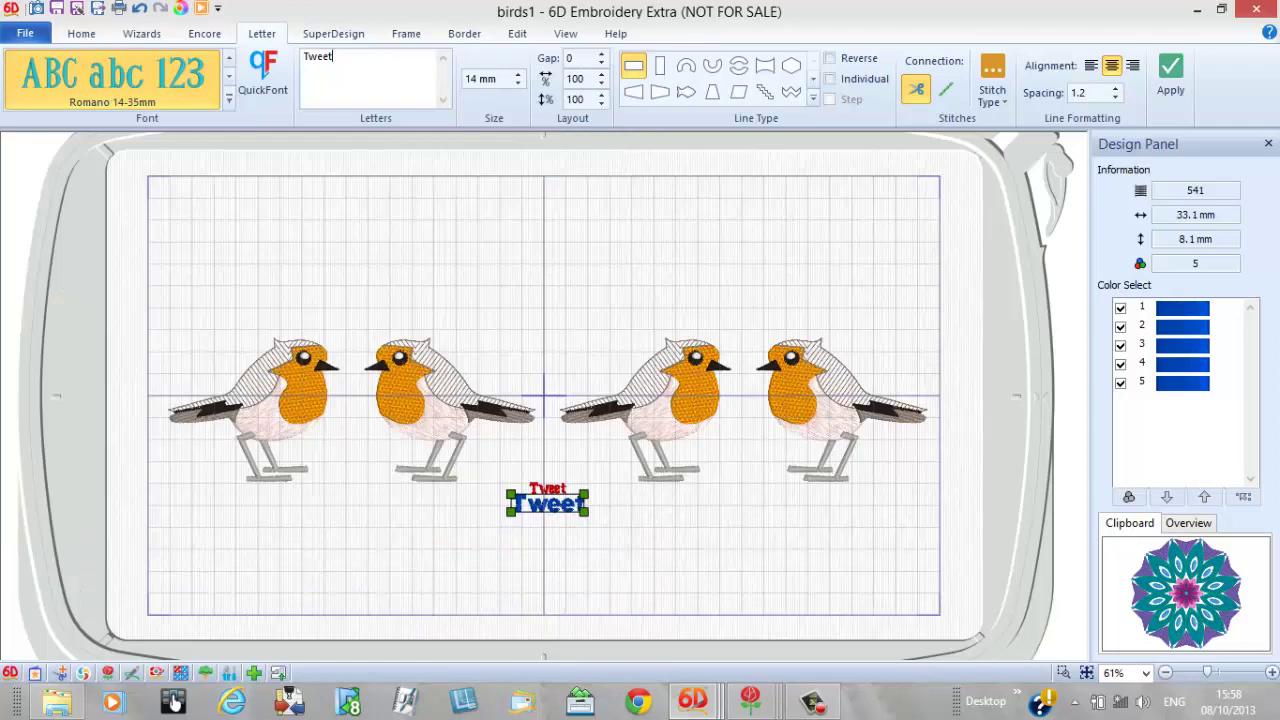
left_click(1170, 75)
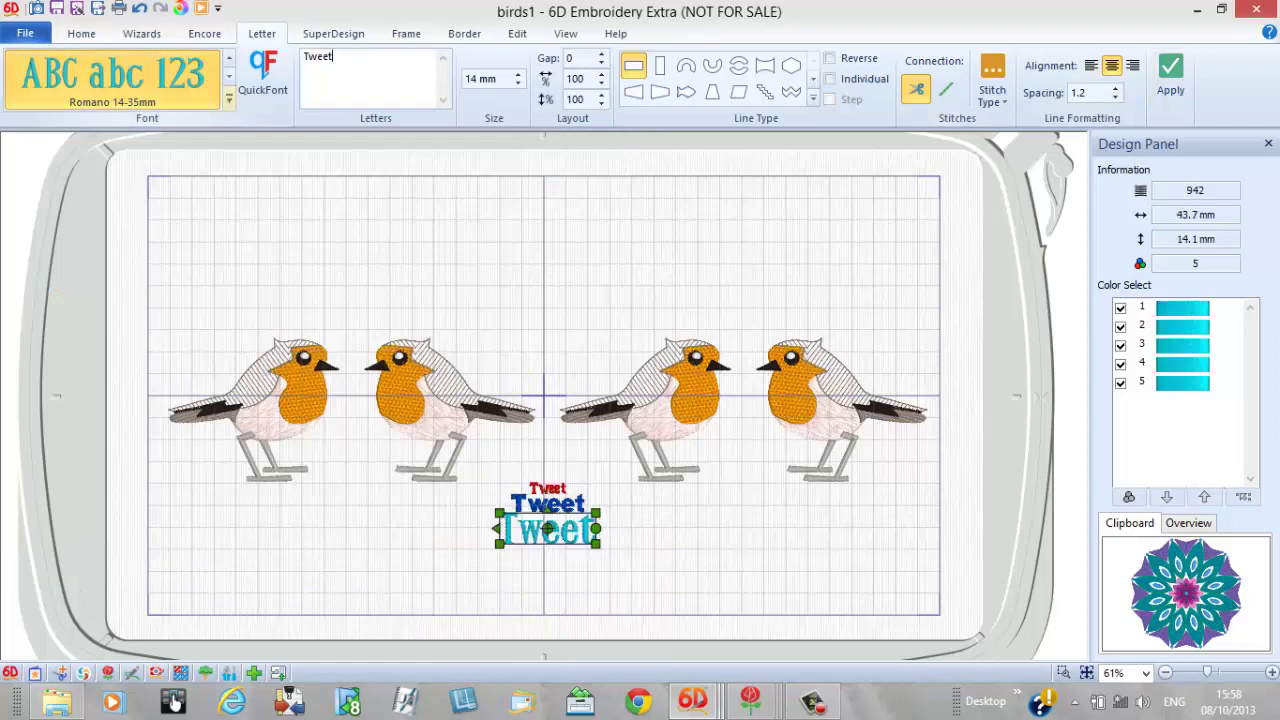
Add a fourth "Tweet" in the Chateau 20-30mm font at 20 mm, beneath the Romano word.
left_click(111, 75)
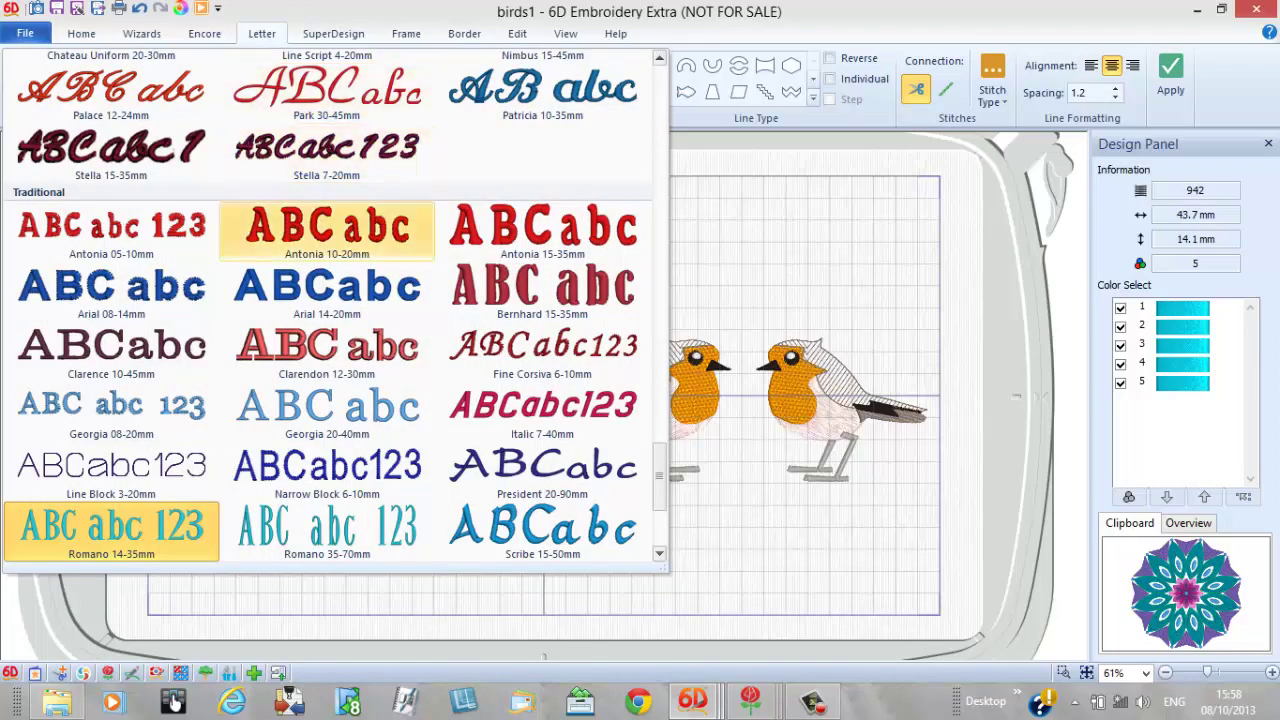
scroll(327, 225, "up", 3)
left_click(543, 150)
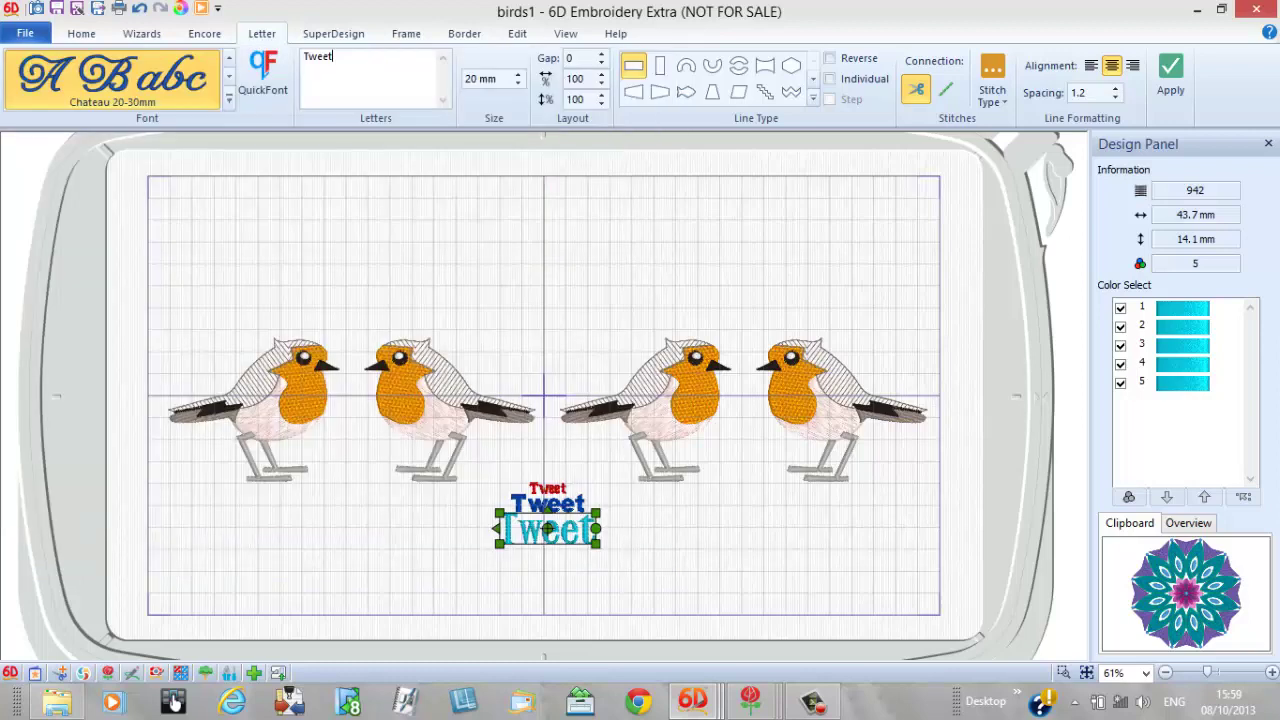
key("Return")
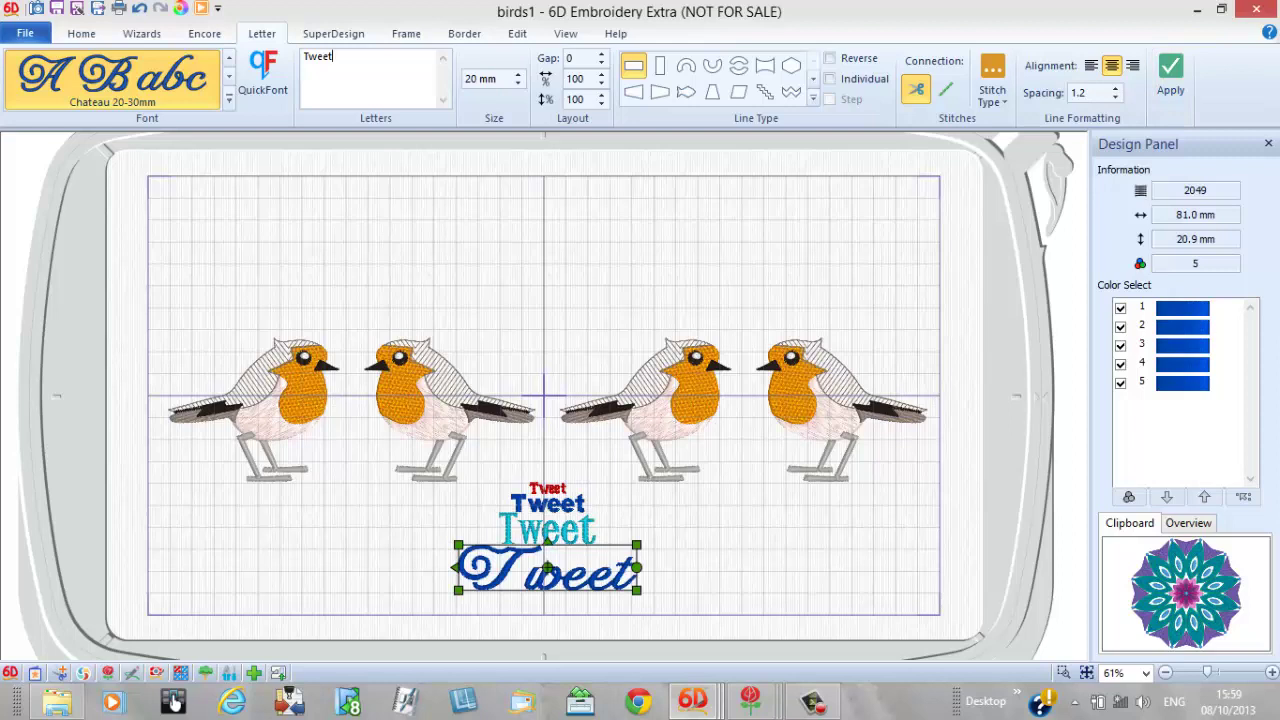
Select all four "Tweet" words and preview an unmirrored Encore layout with 6 repeats along the shallow upward arc, line shape 4.
key("ctrl+a")
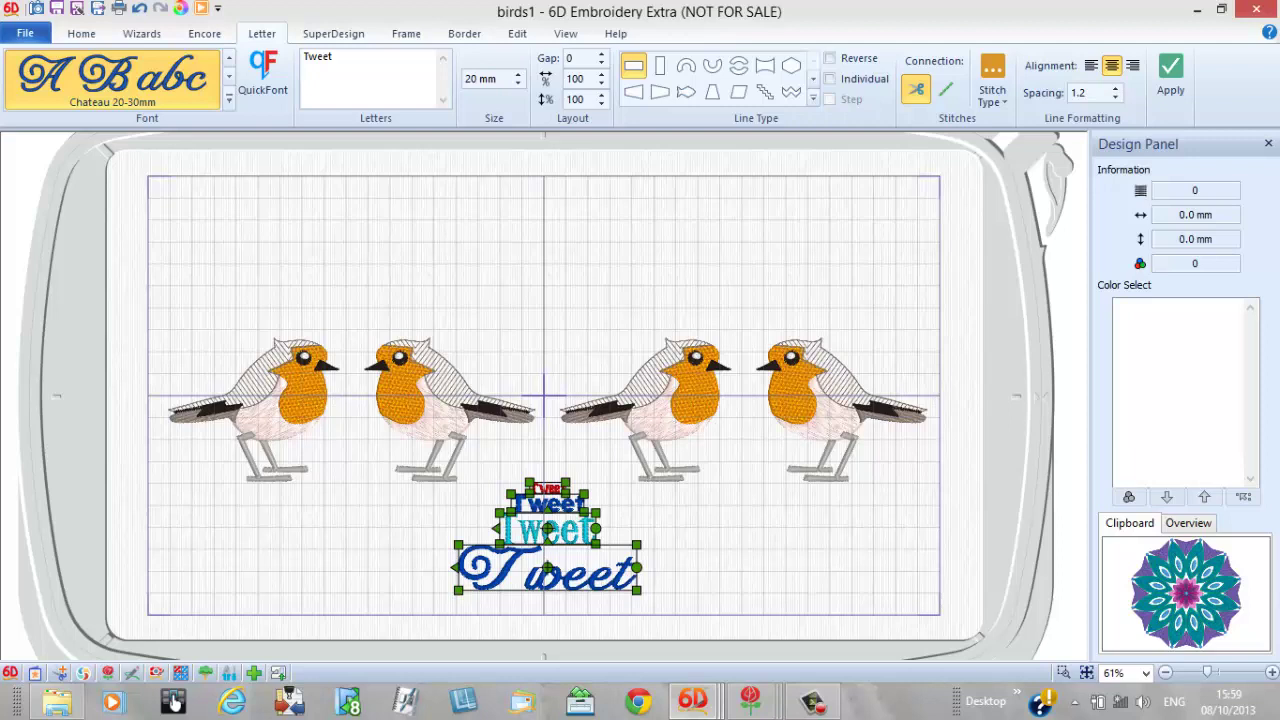
left_click(204, 33)
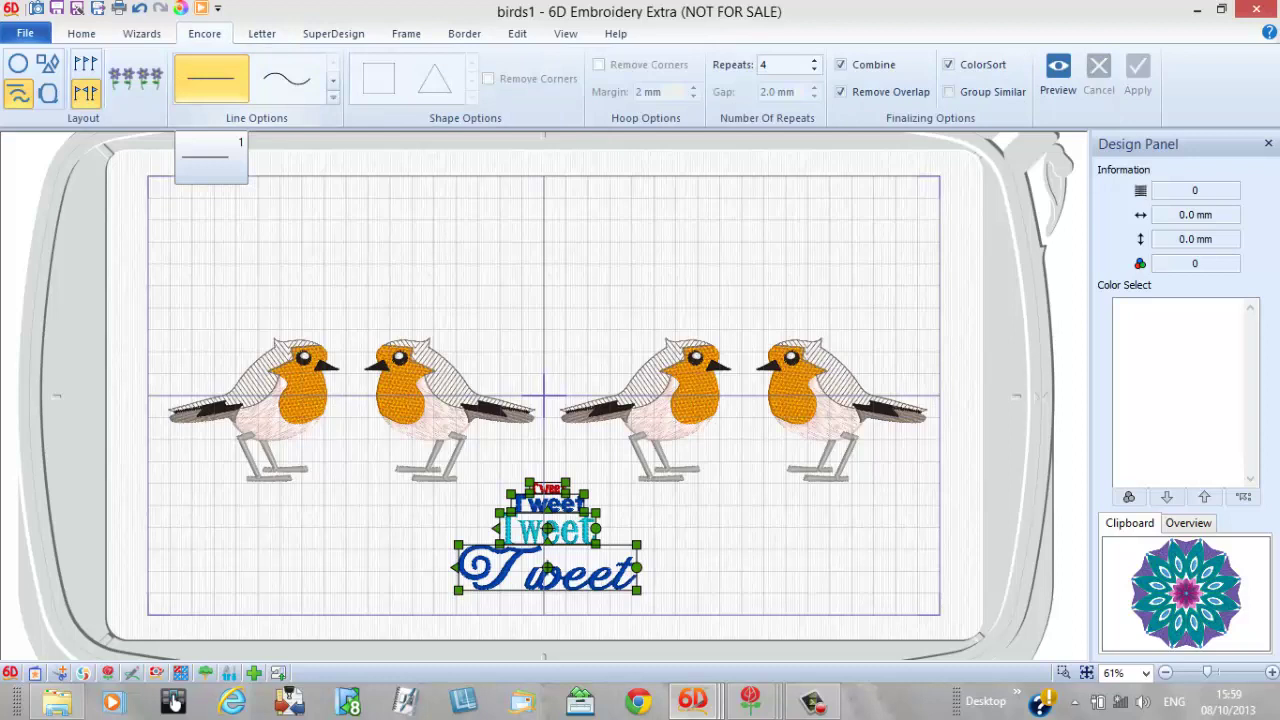
left_click(333, 96)
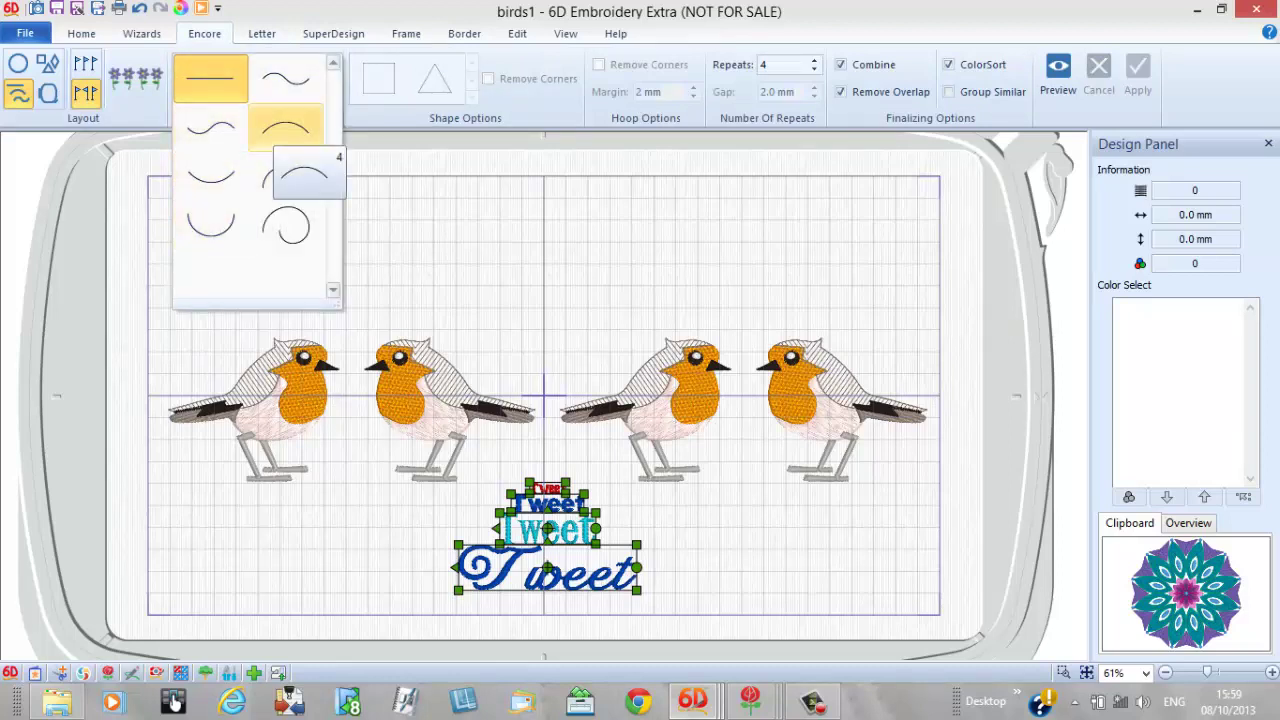
left_click(285, 127)
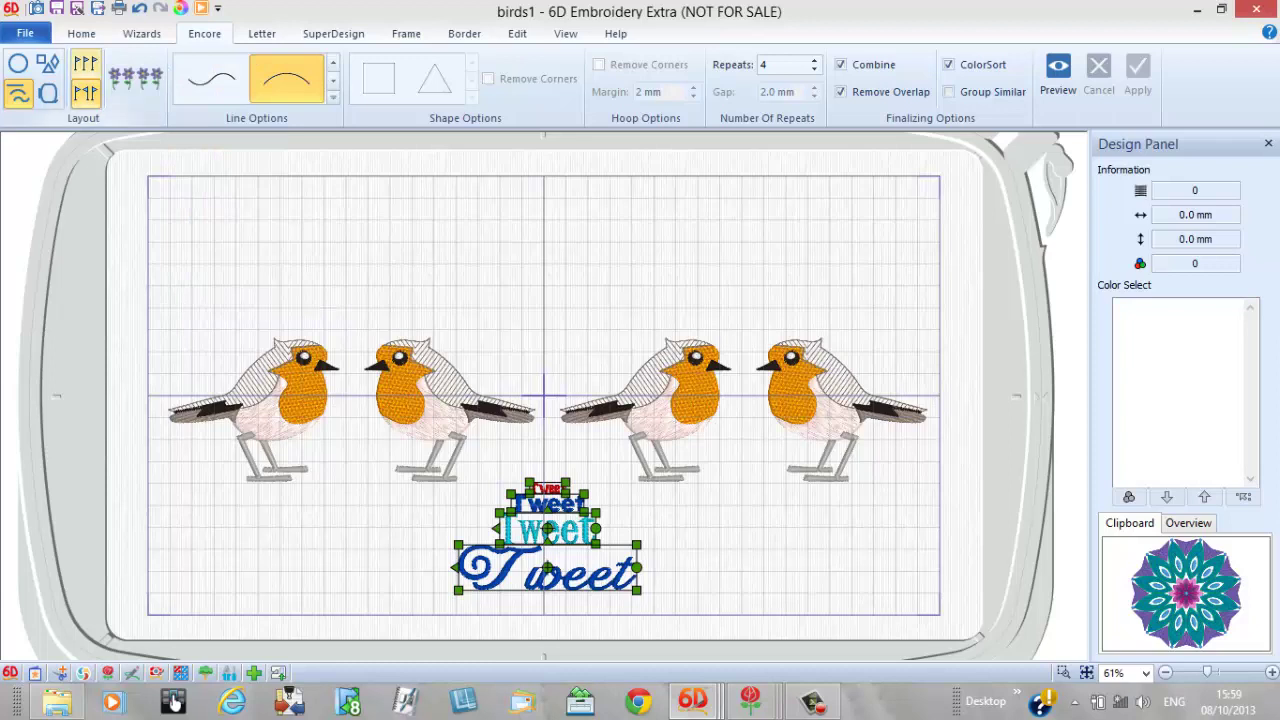
left_click(85, 63)
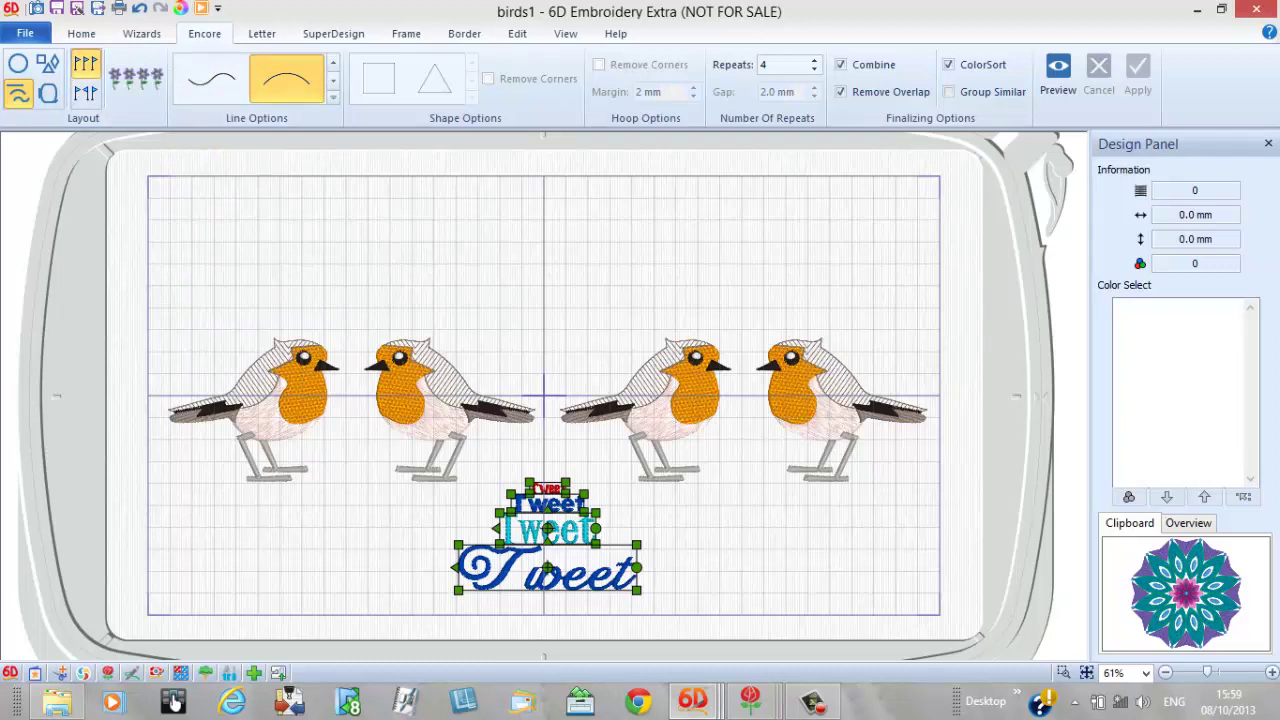
left_click(814, 60)
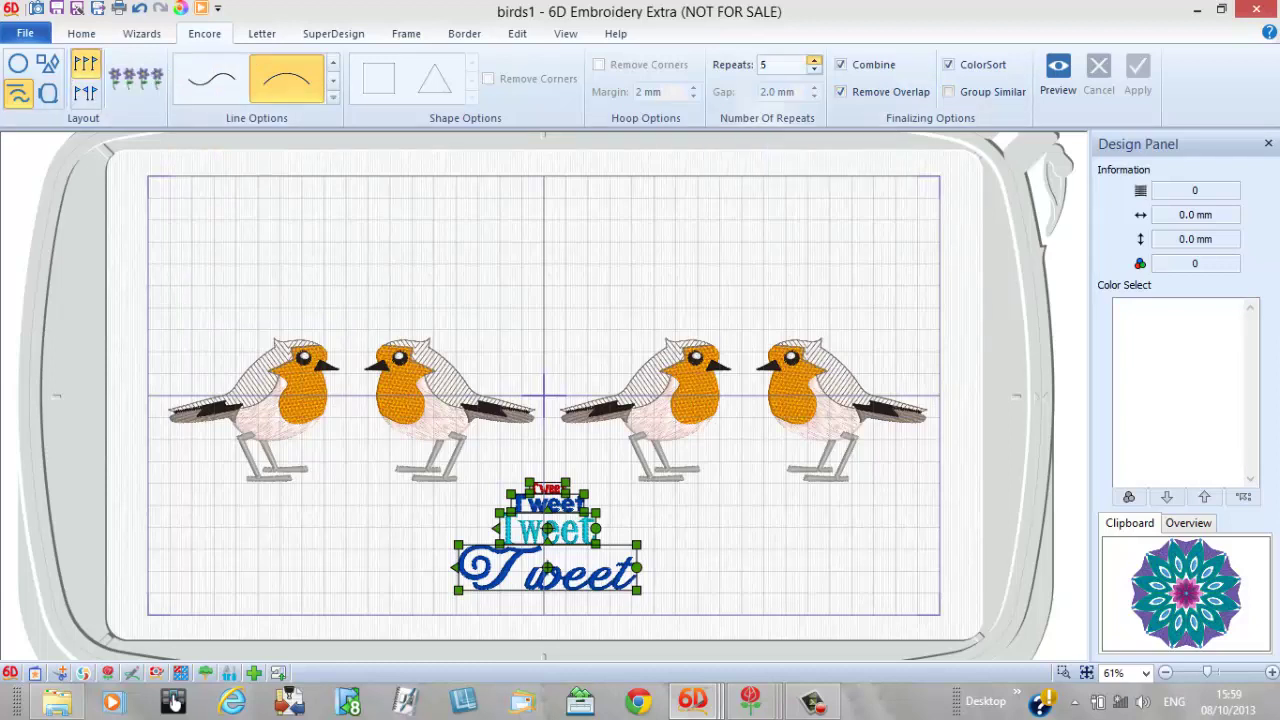
left_click(814, 60)
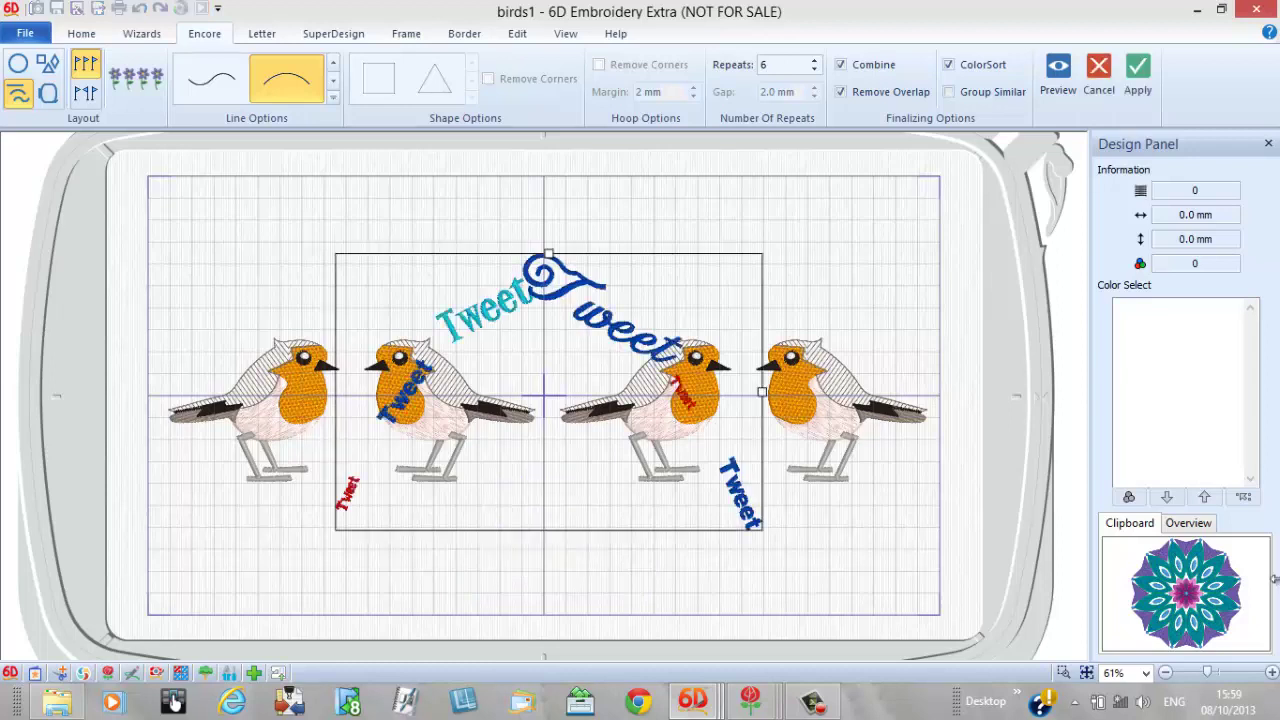
Stretch the arc of words to about 347 mm wide, flatten and position it above the robins, and apply the Encore.
left_click_drag(762, 392, 927, 397)
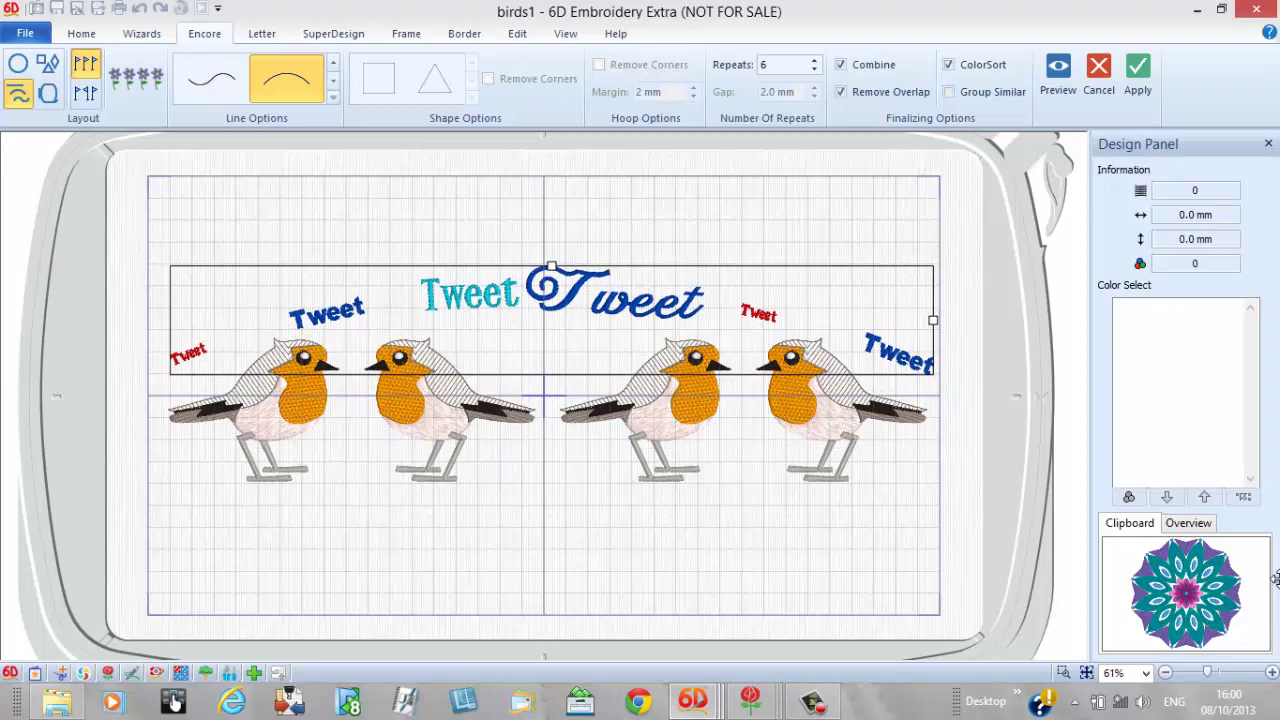
key("Left")
key("Up")
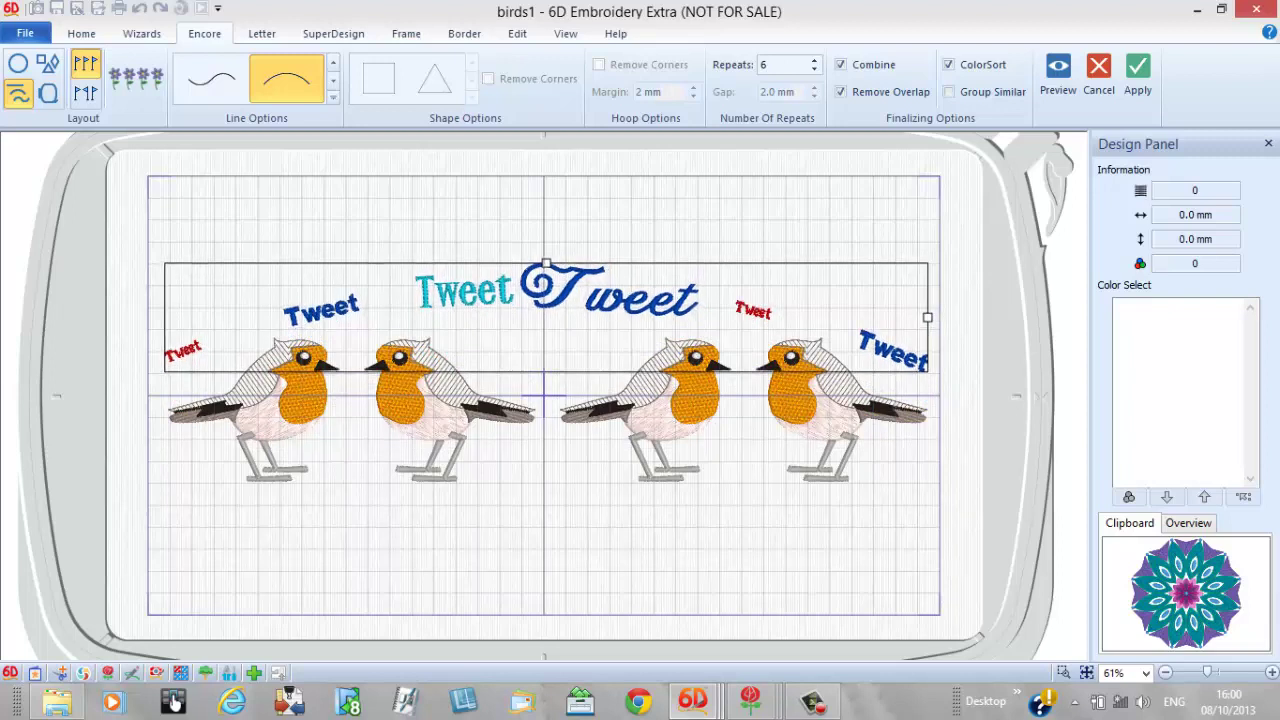
key("Return")
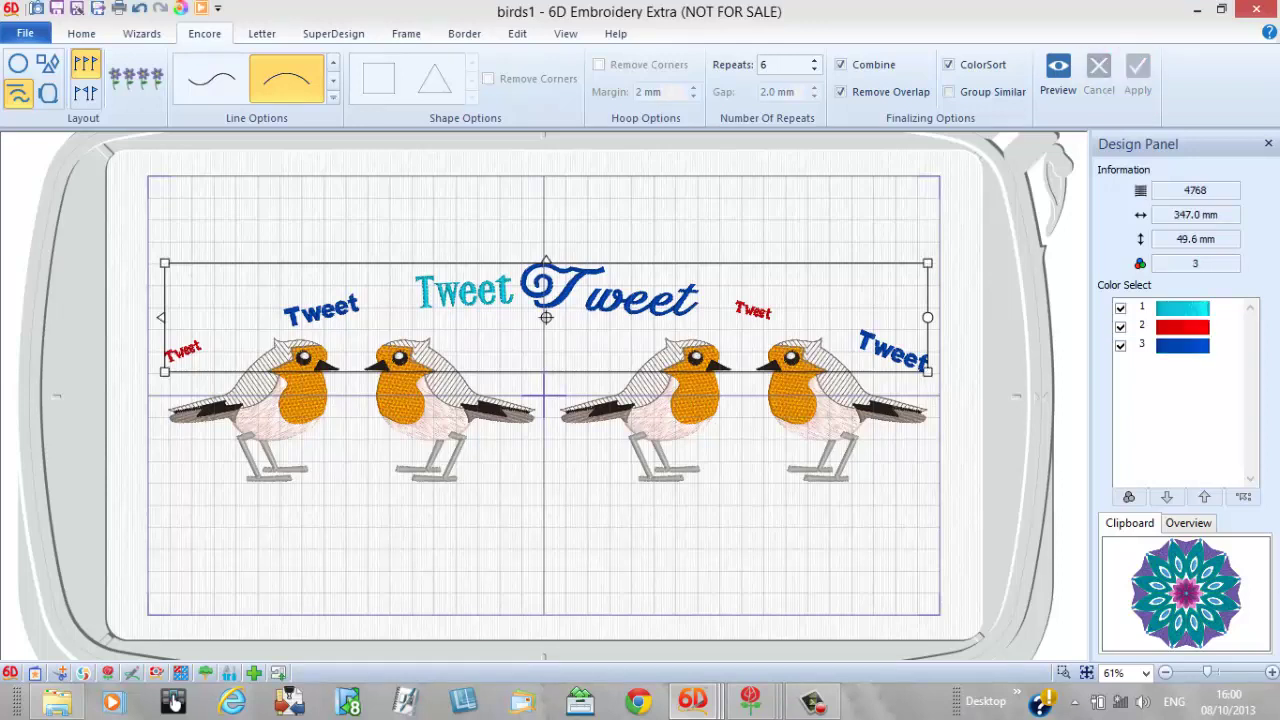
Open the Design Player to preview the stitch-out of the robins with their arched lettering.
left_click(81, 33)
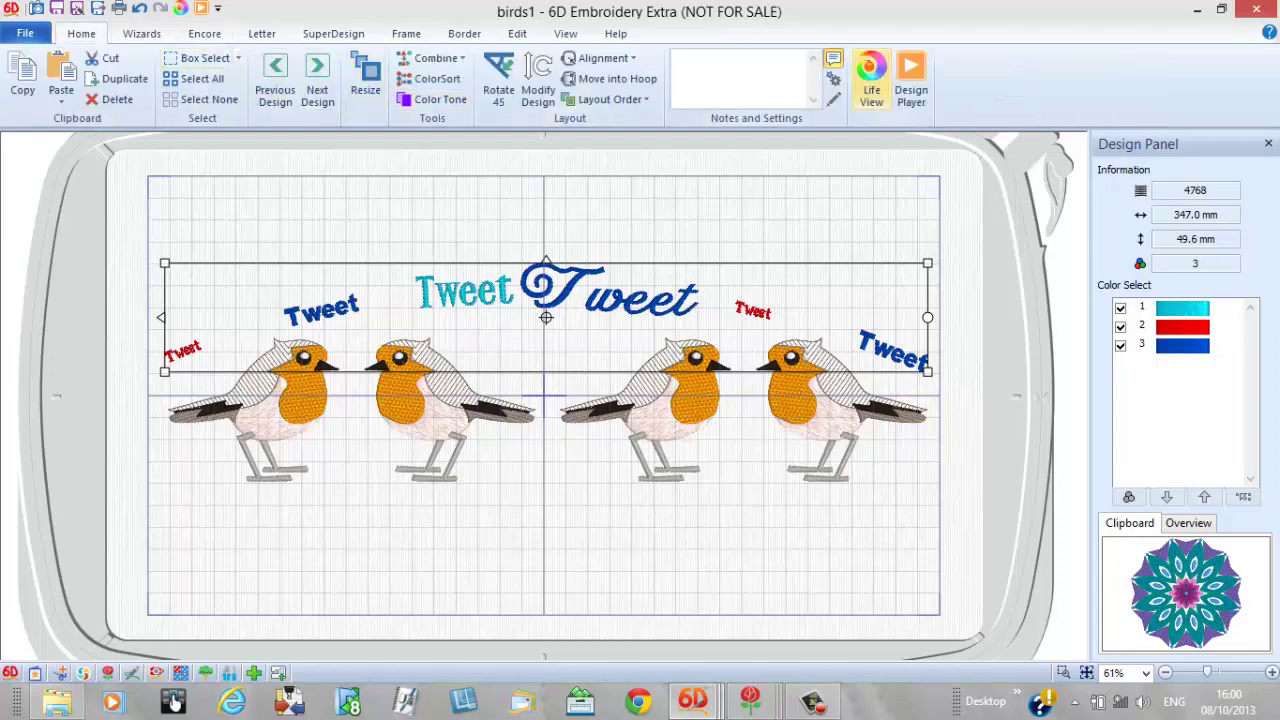
left_click(911, 80)
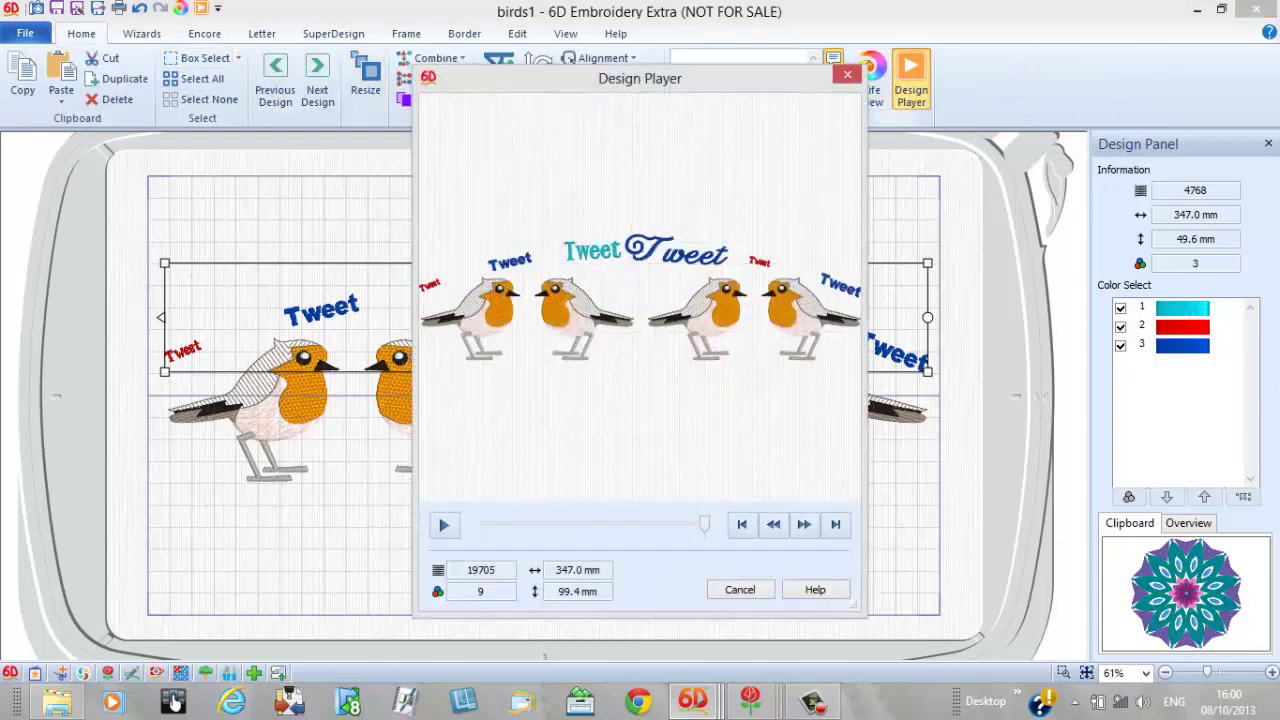
left_click_drag(640, 78, 933, 47)
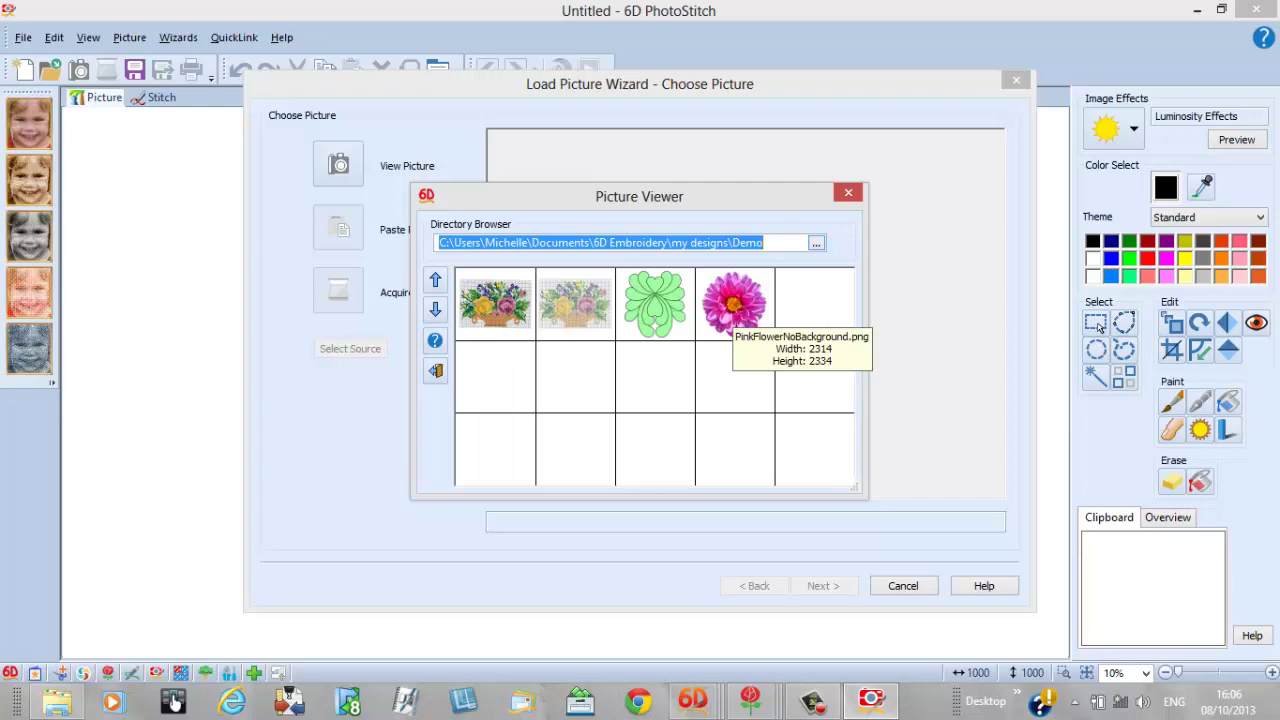
Load the picture PinkFlowerNoBackground.png from the Demo folder for a PhotoStitch, keeping it unrotated and uncropped.
double_click(733, 305)
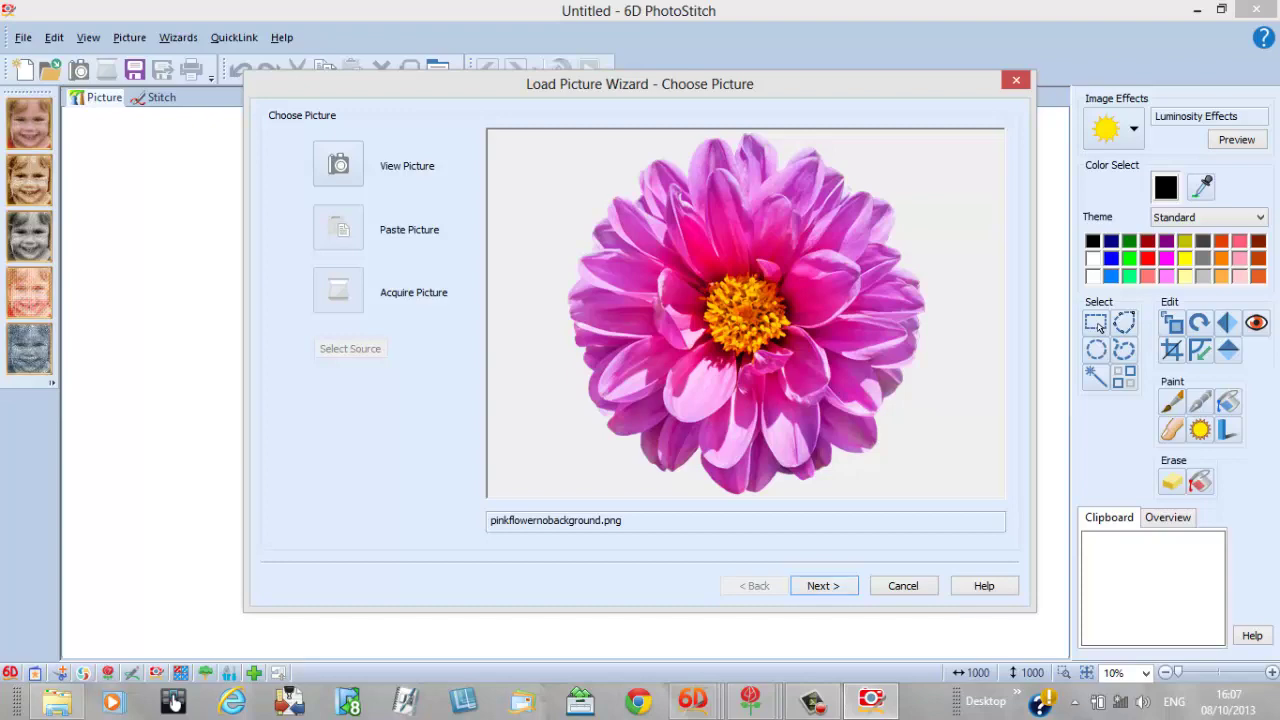
key("Return")
key("Return")
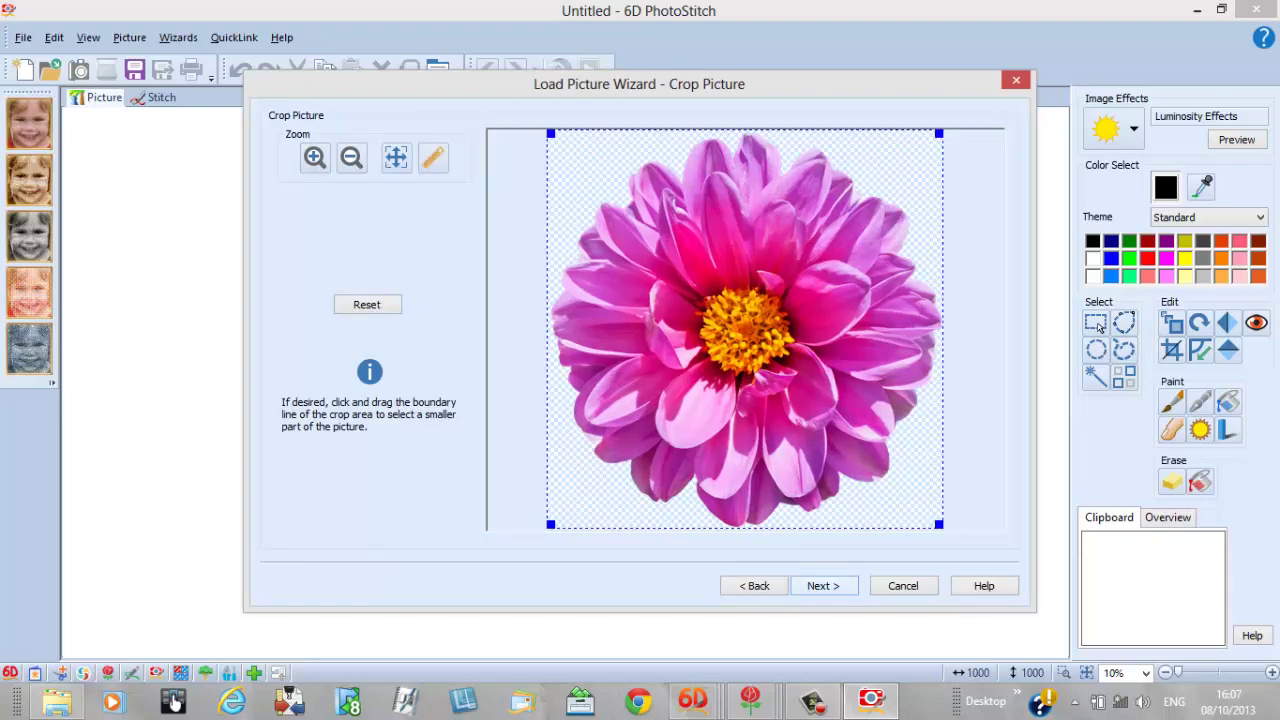
key("Return")
key("Return")
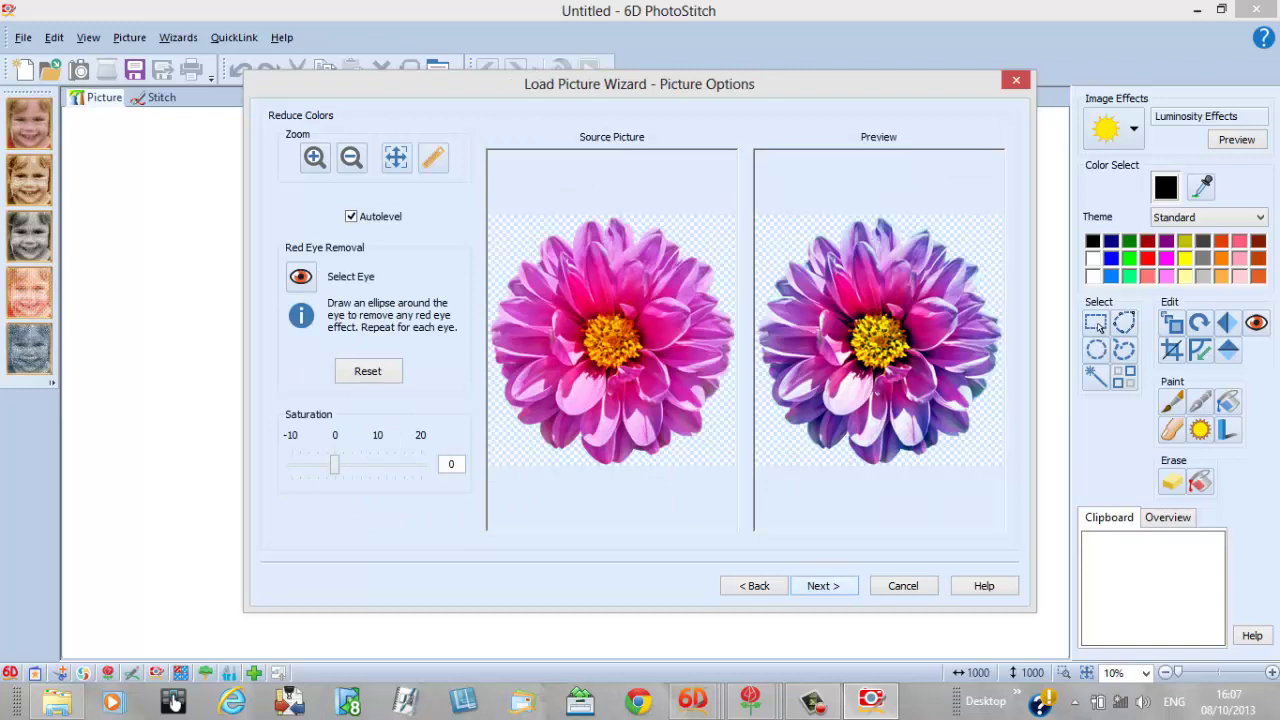
Compare the flower picture with and without Autolevel, and continue with Autolevel turned off.
key("space")
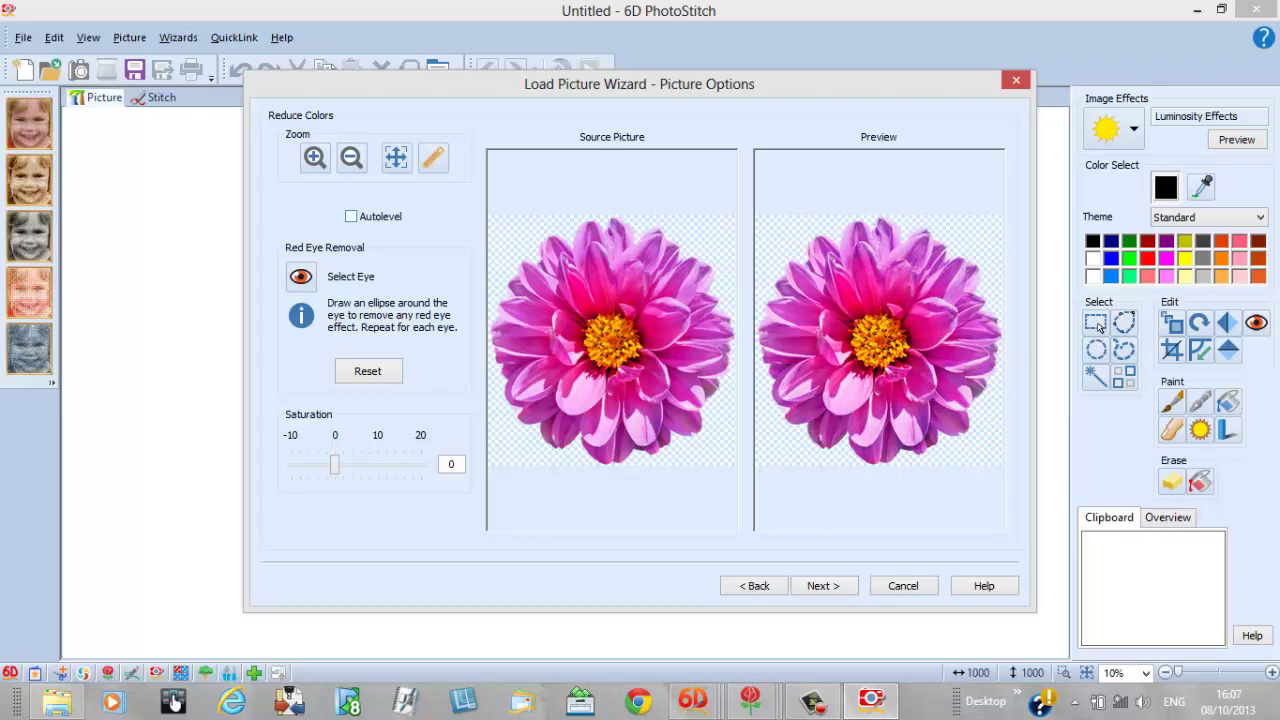
key("space")
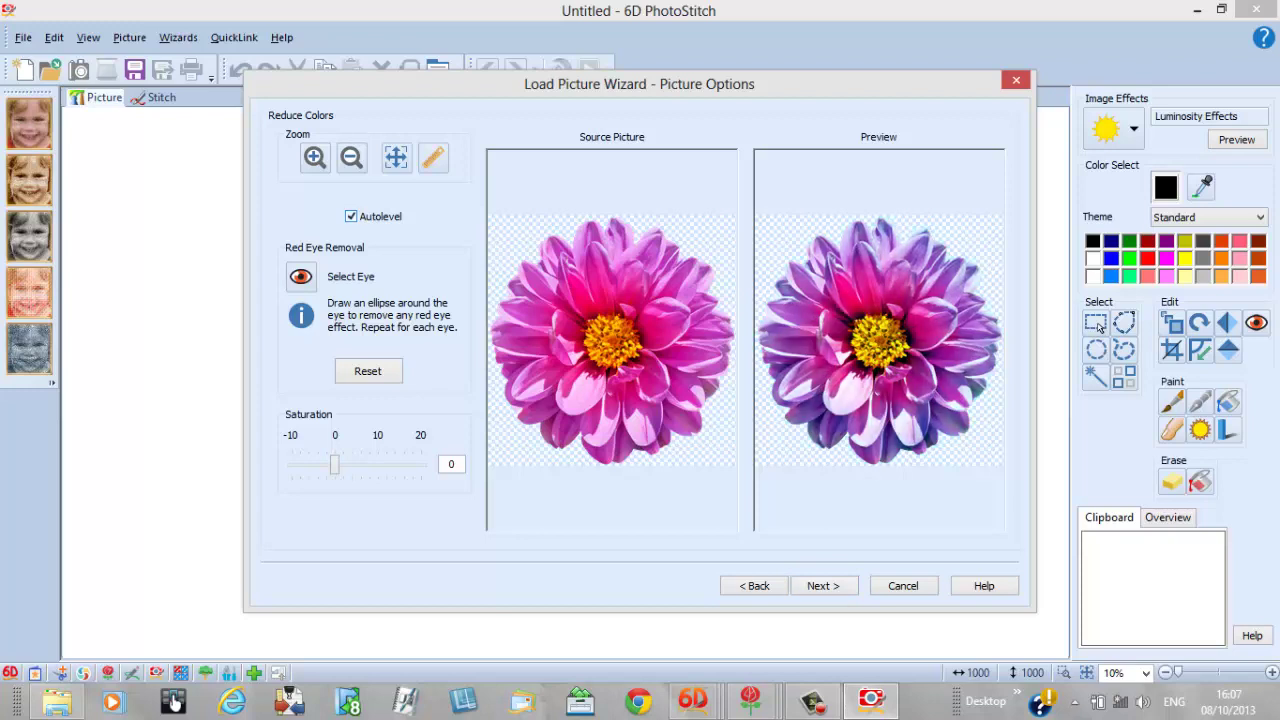
key("space")
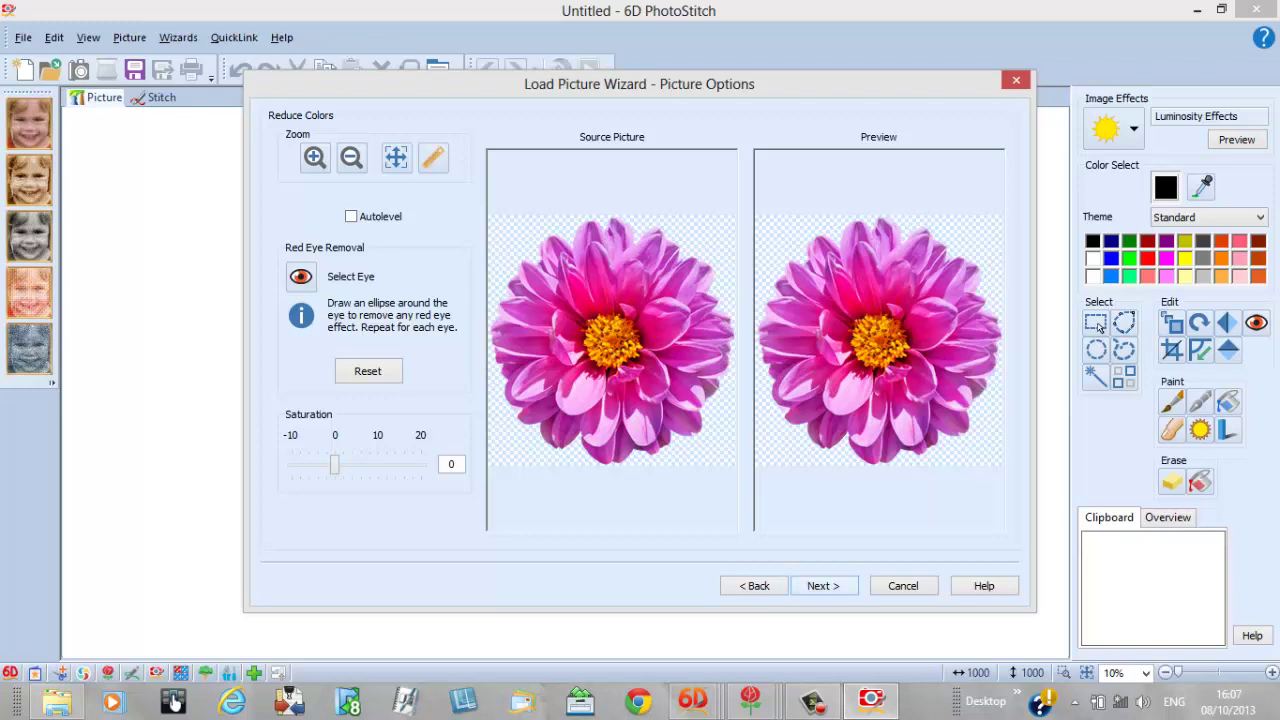
key("Return")
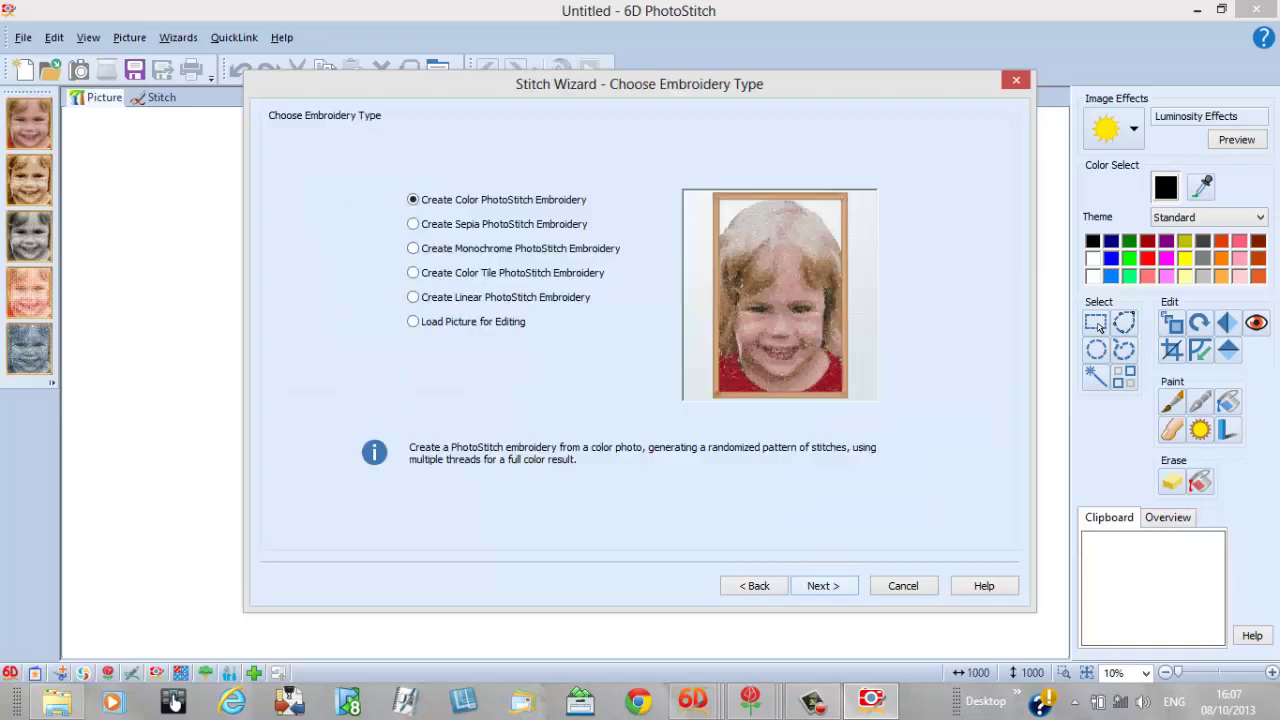
Choose a color PhotoStitch embroidery with square orientation, sized to give a flower about 128 mm wide and 129 mm high.
key("Return")
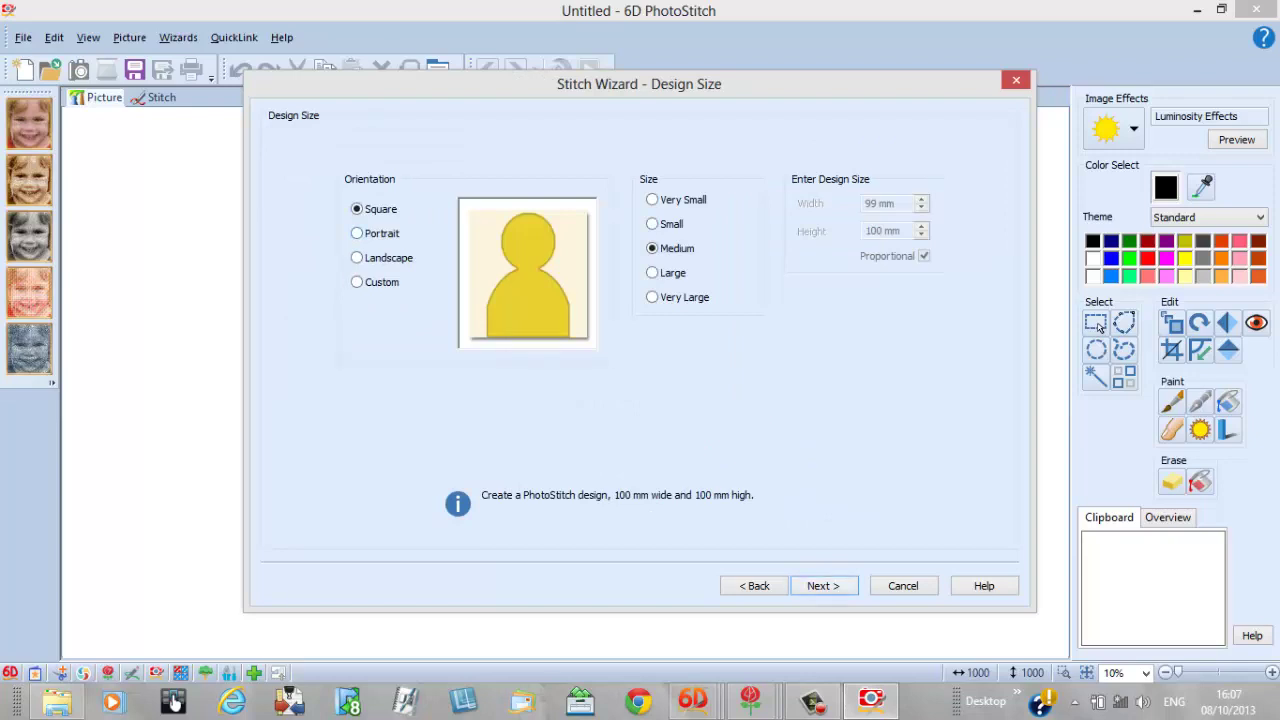
key("Down")
key("Down")
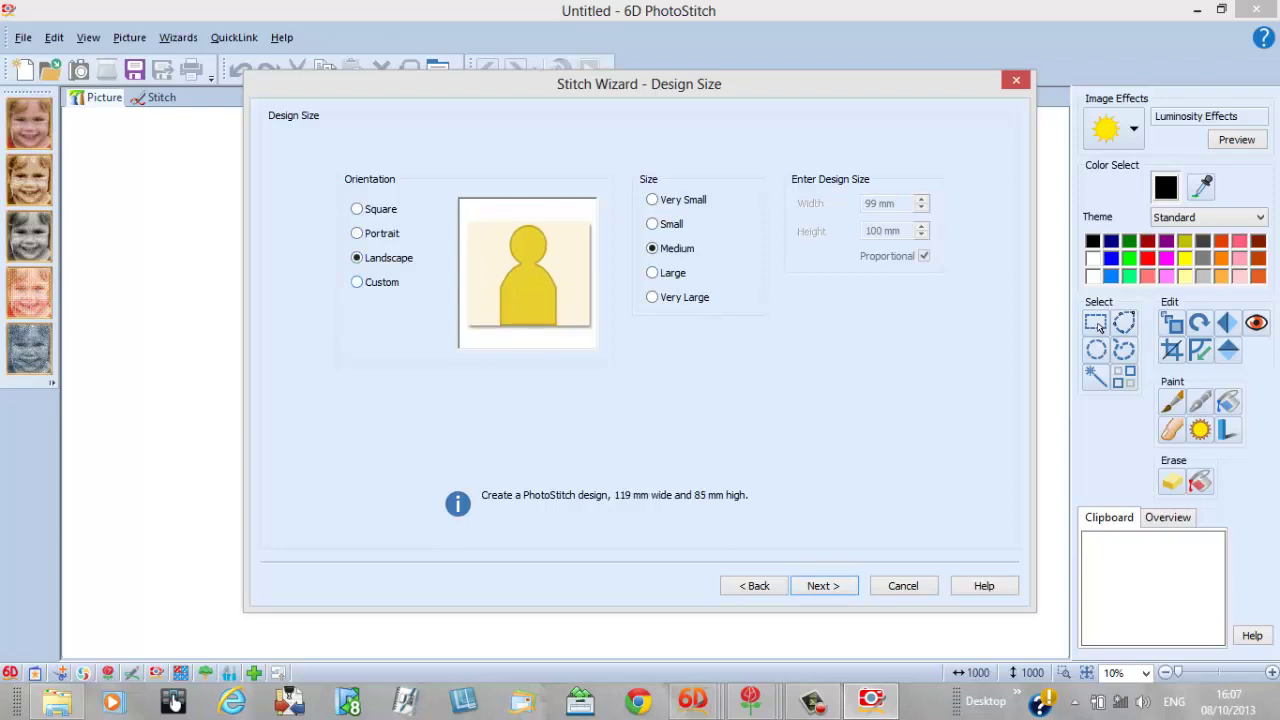
key("Down")
key("Down")
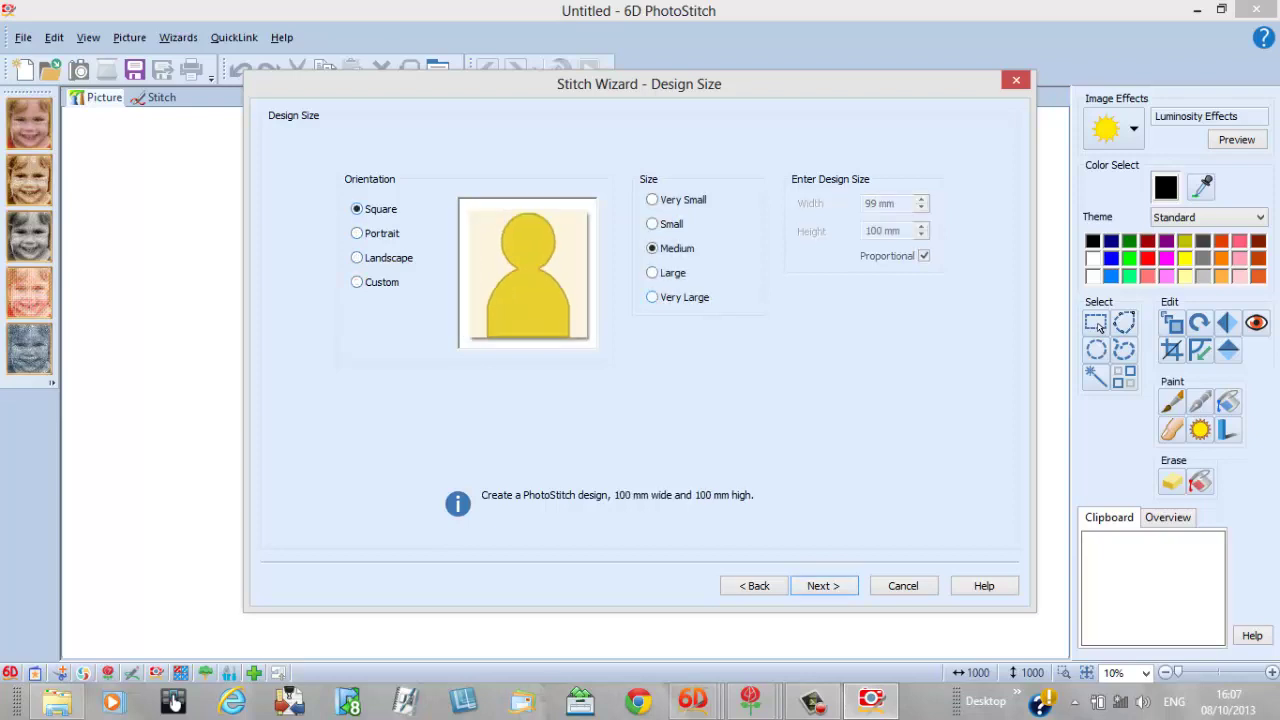
key("Down")
key("Return")
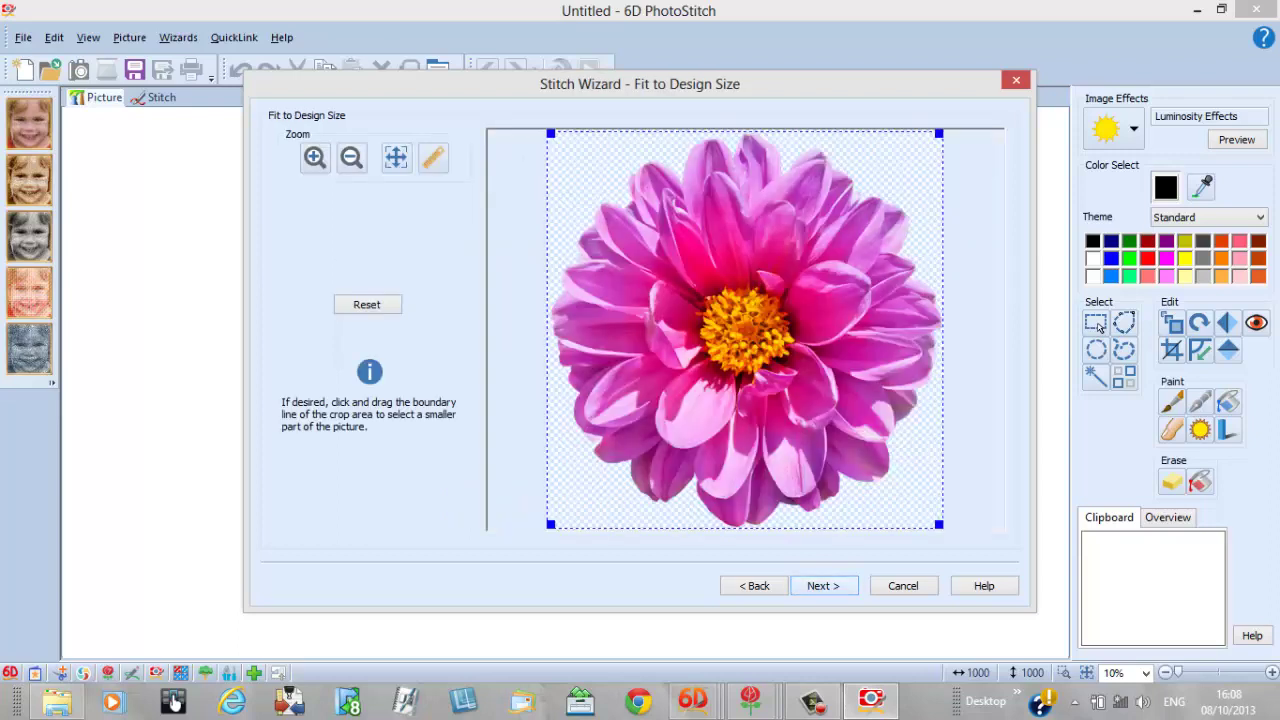
Create the flower PhotoStitch with 29 Robison-Anton Rayon 40 thread colors, density 1 and no frame or border.
key("Return")
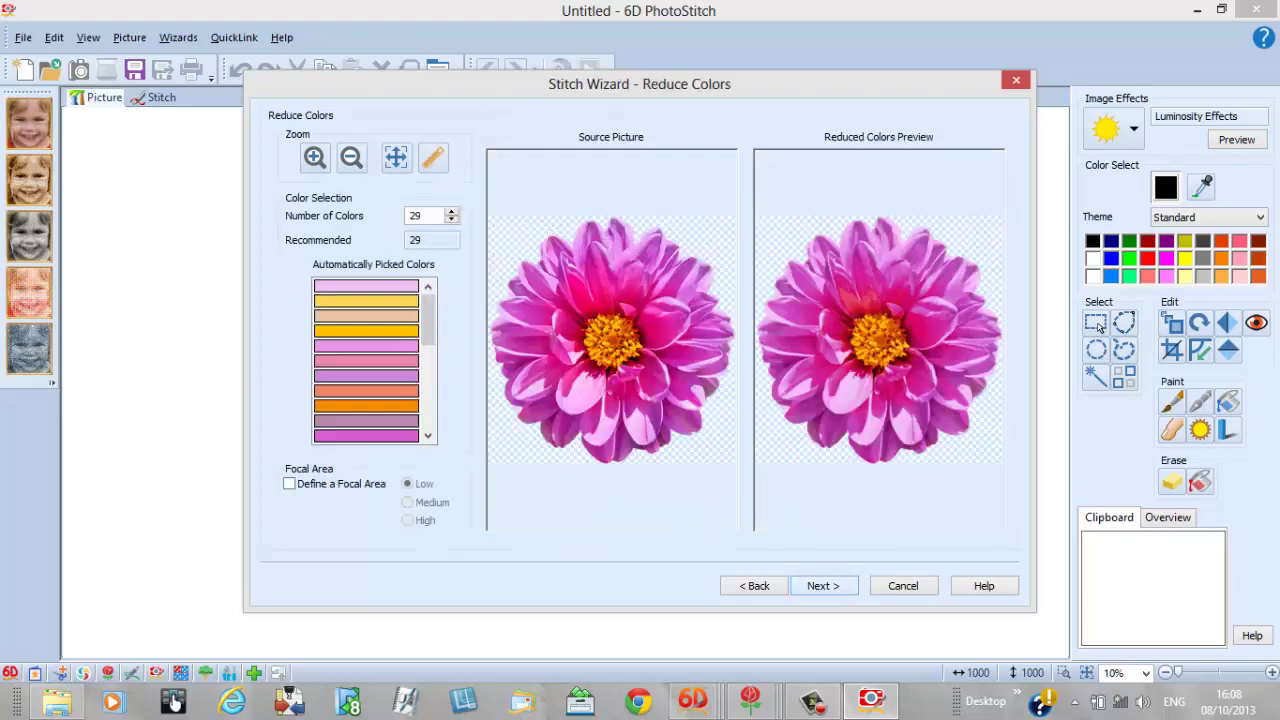
key("Return")
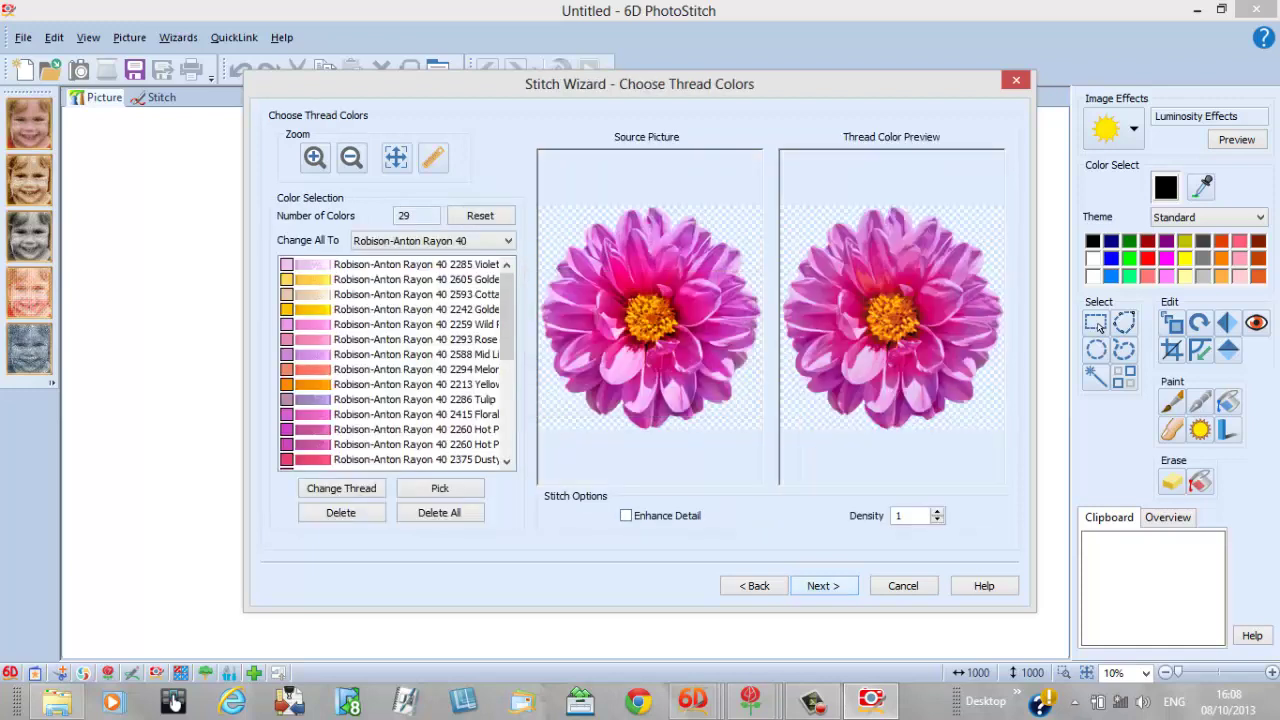
key("Return")
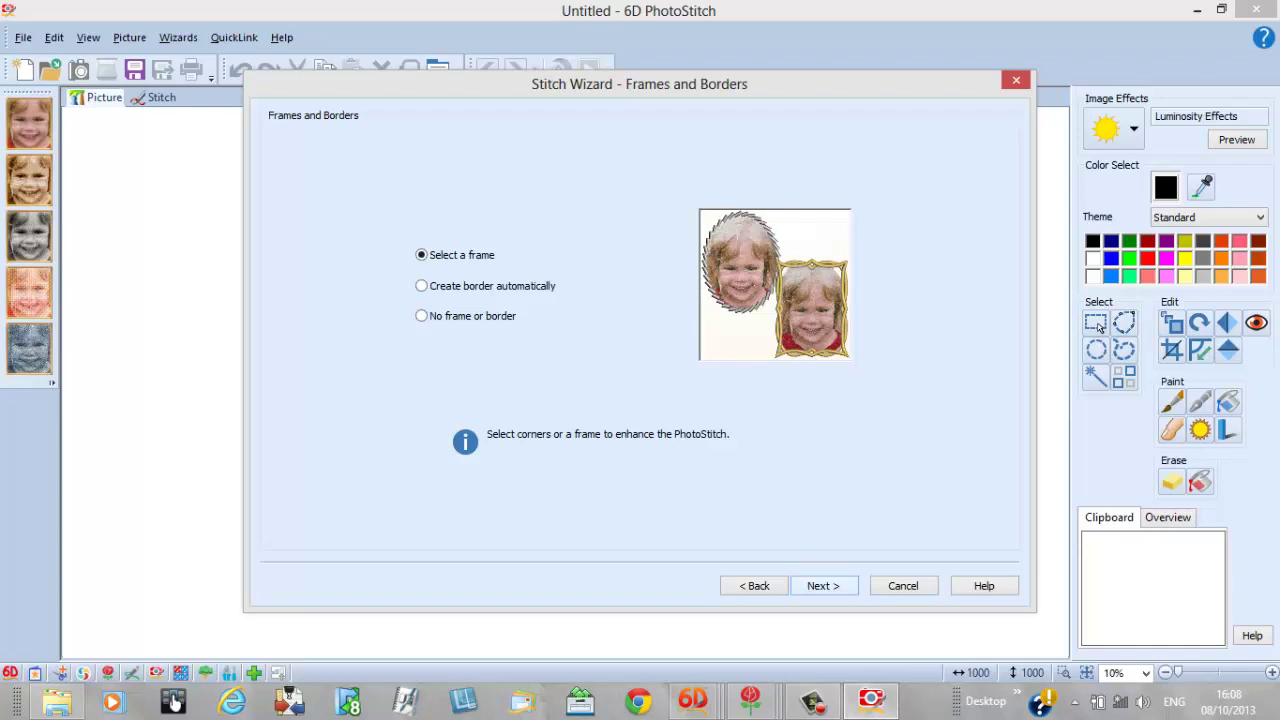
left_click(421, 315)
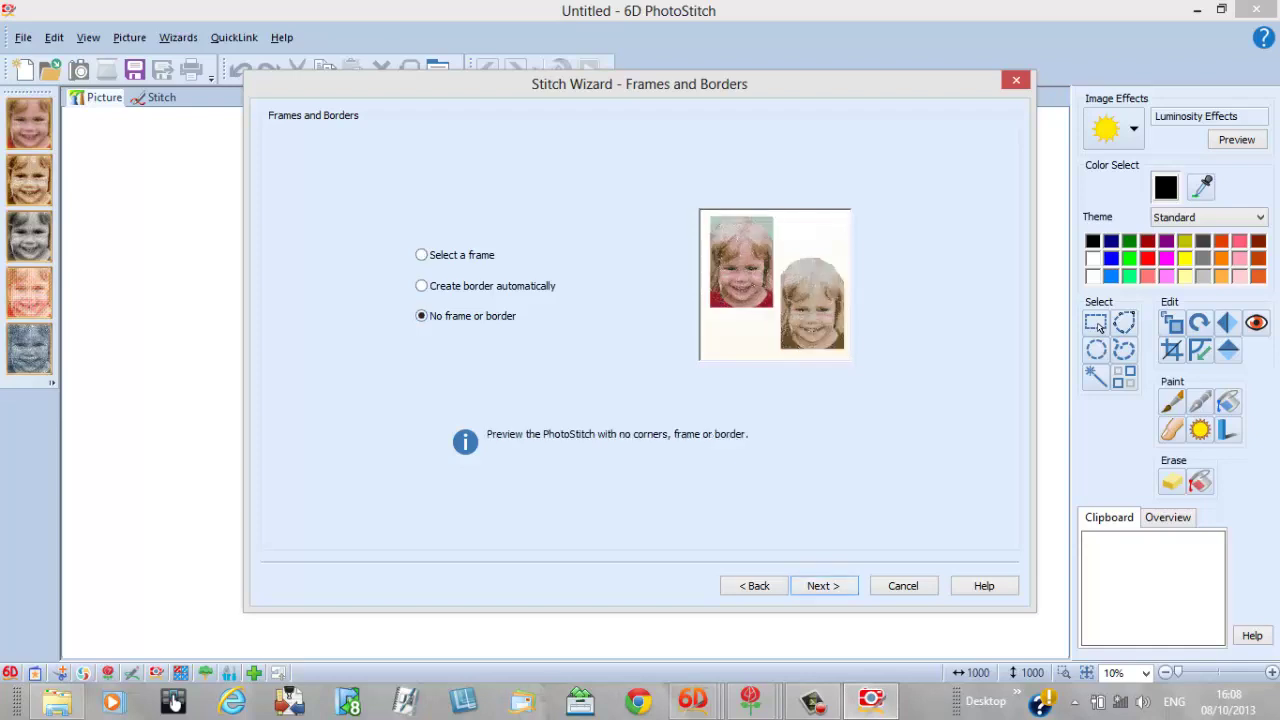
key("Return")
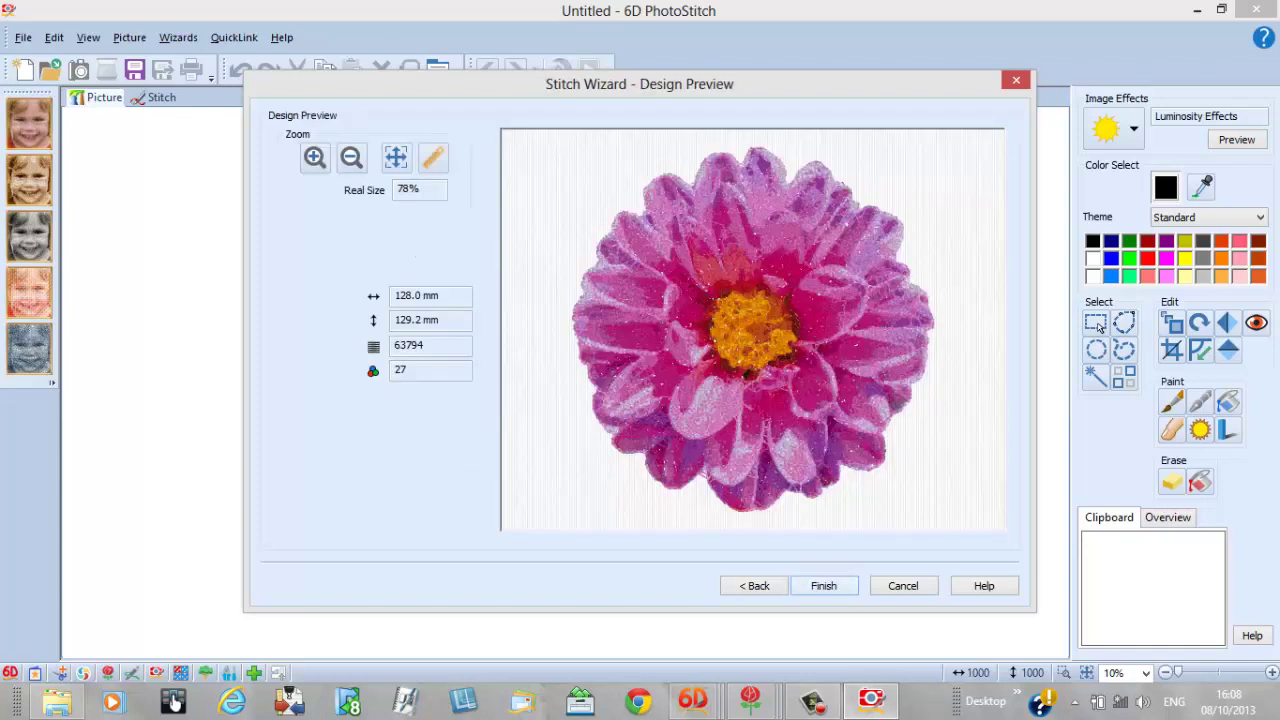
key("Return")
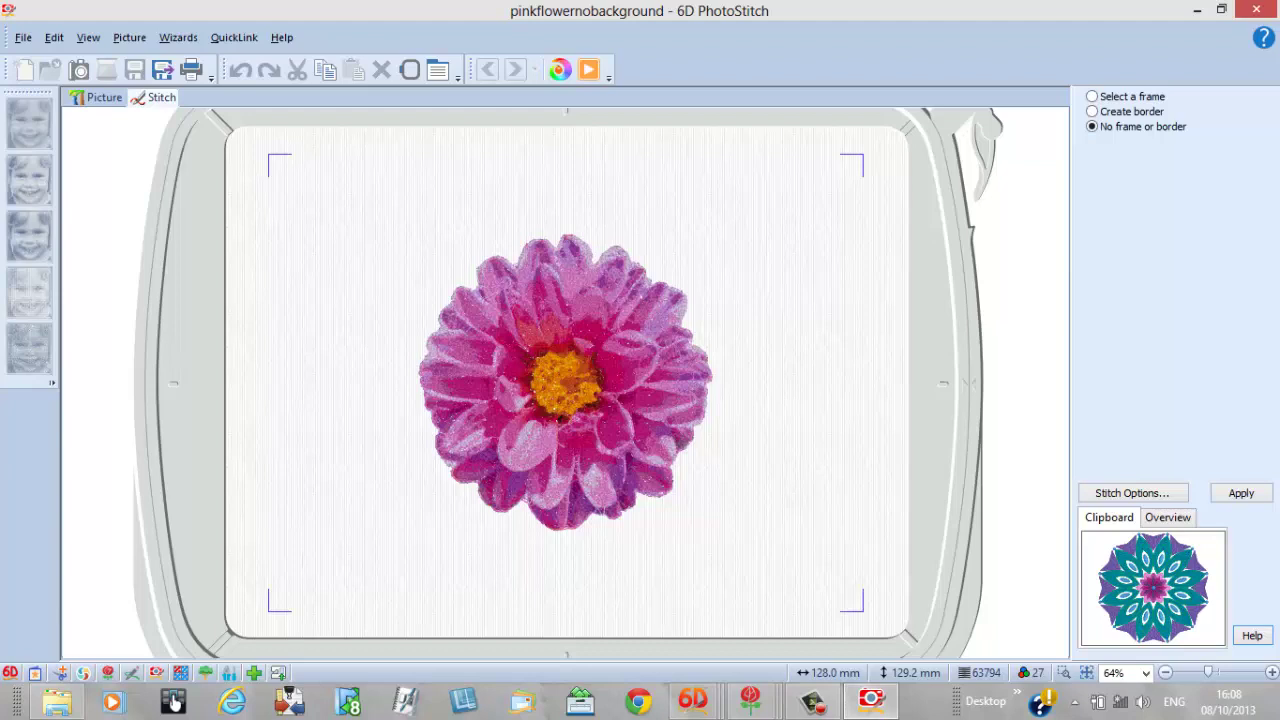
Copy the finished flower embroidery to the clipboard and switch to 6D Embroidery Extra.
left_click(325, 69)
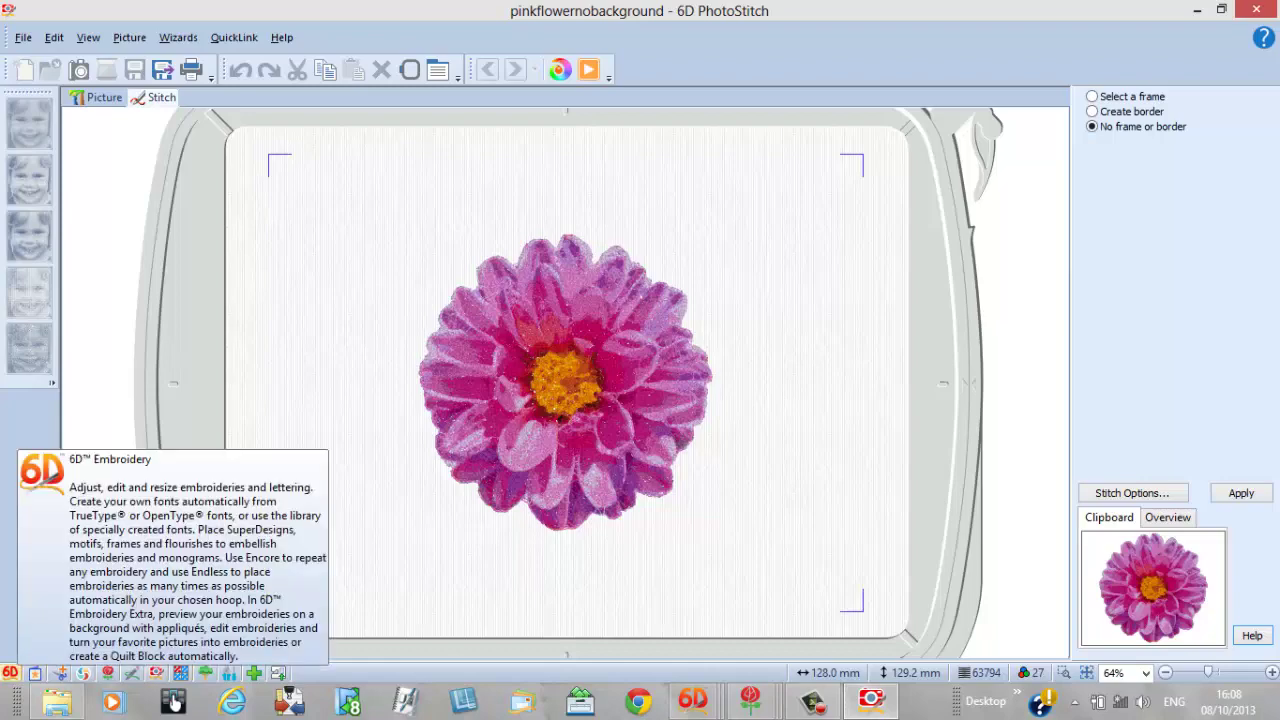
left_click(10, 672)
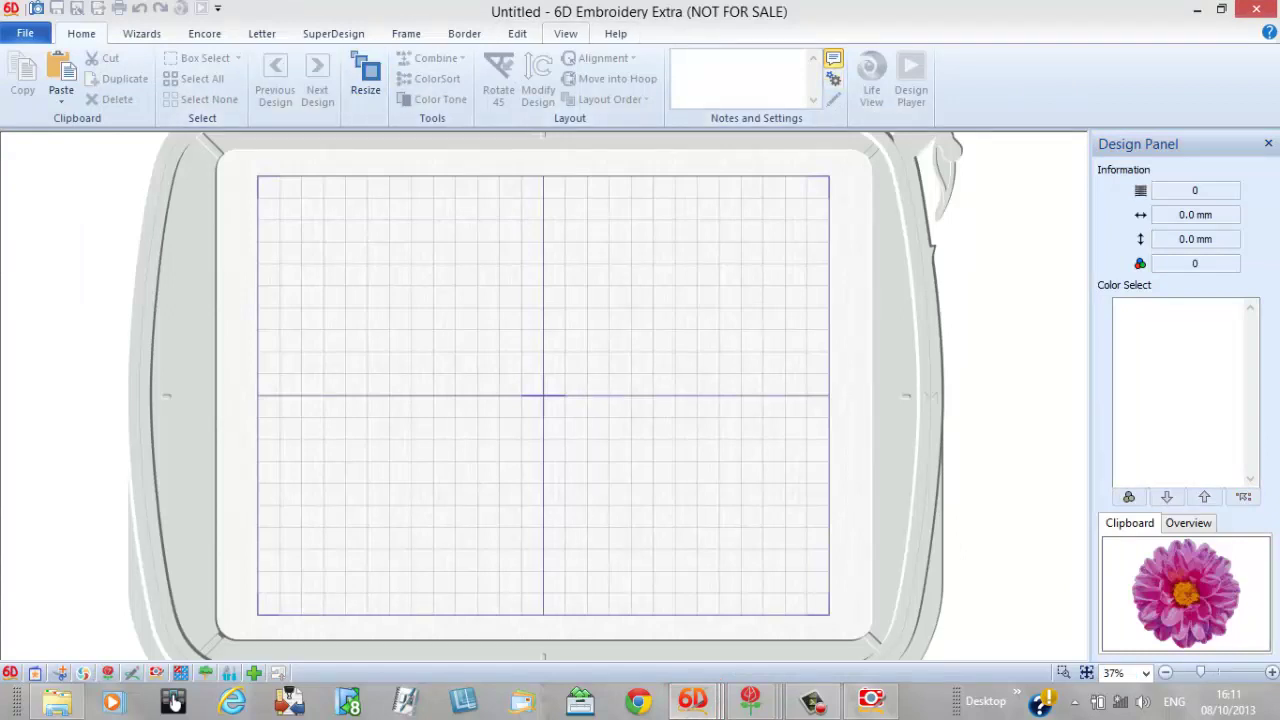
Change the hoop to the Pfaff creative sensation 200mm x 200mm creative Quilter's Hoop in vertical orientation.
left_click(565, 33)
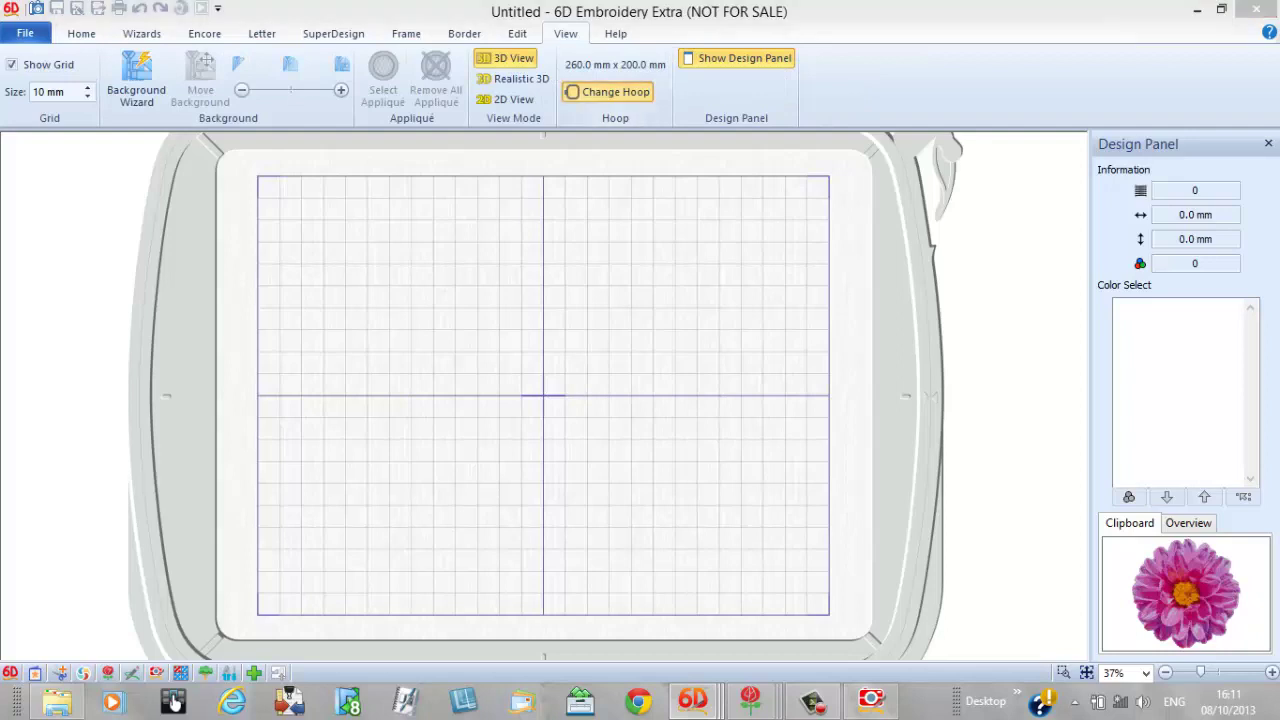
left_click(612, 91)
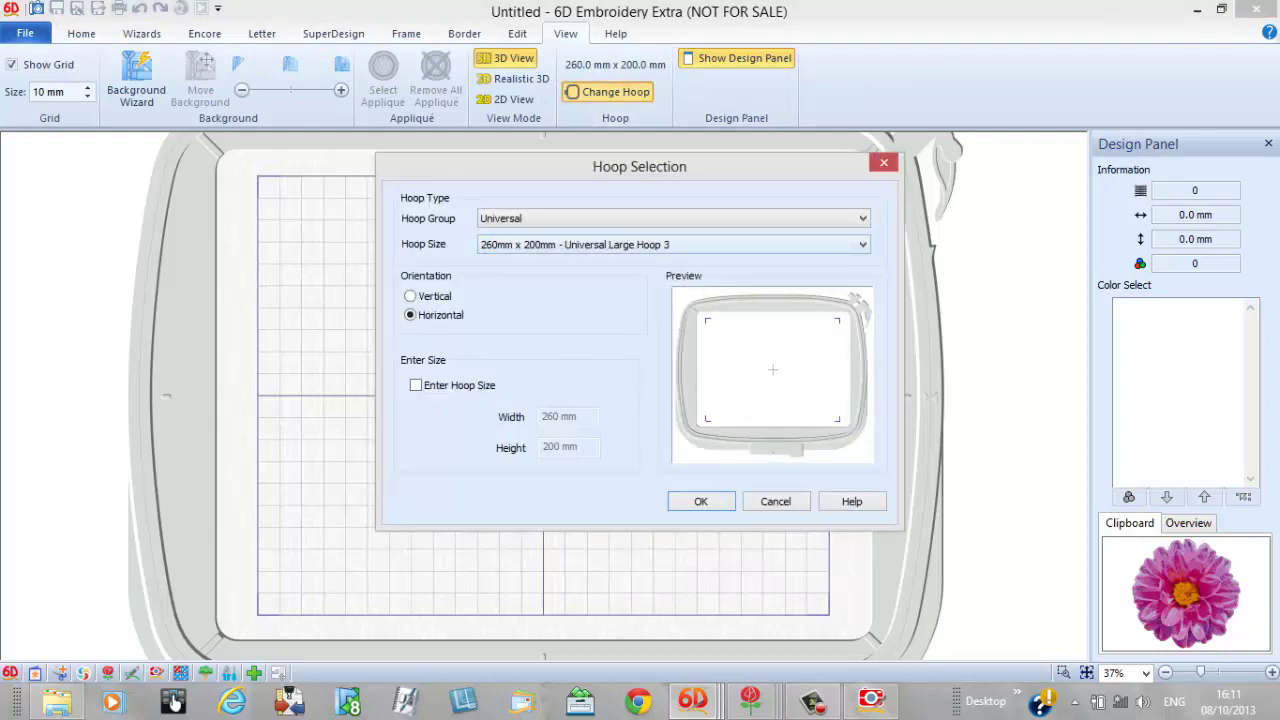
left_click(673, 244)
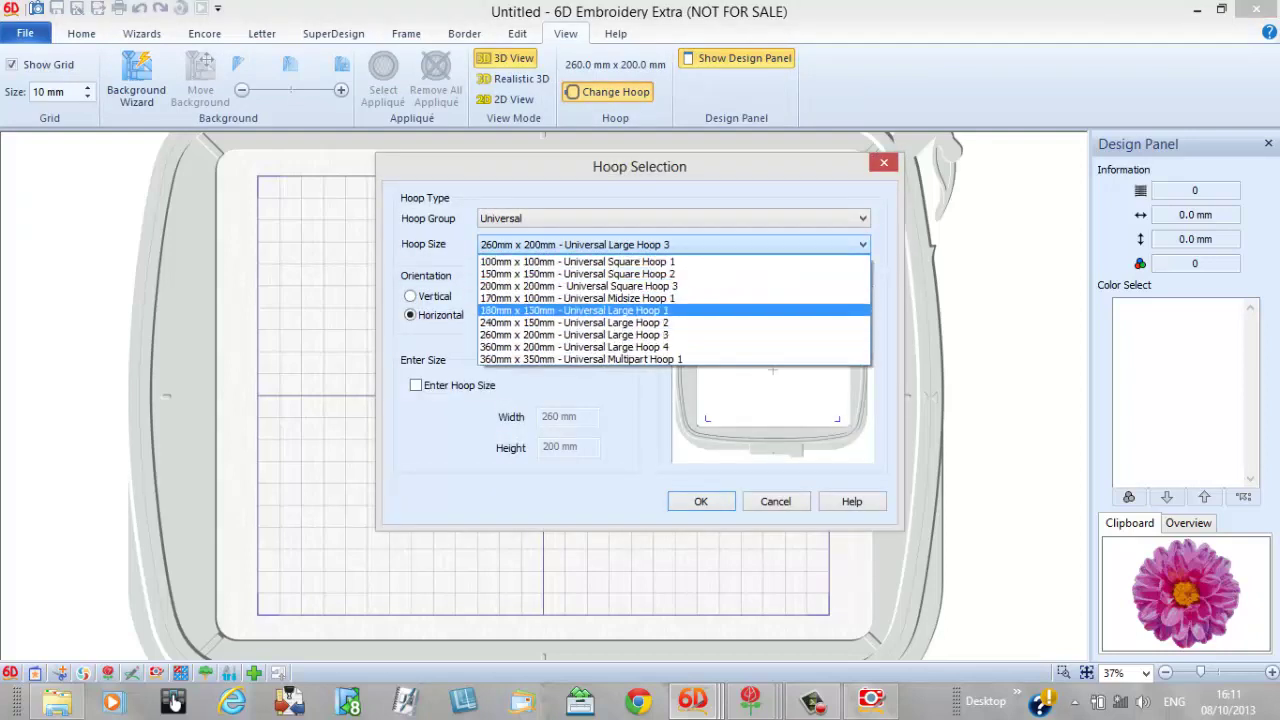
key("Up")
key("Up")
key("Return")
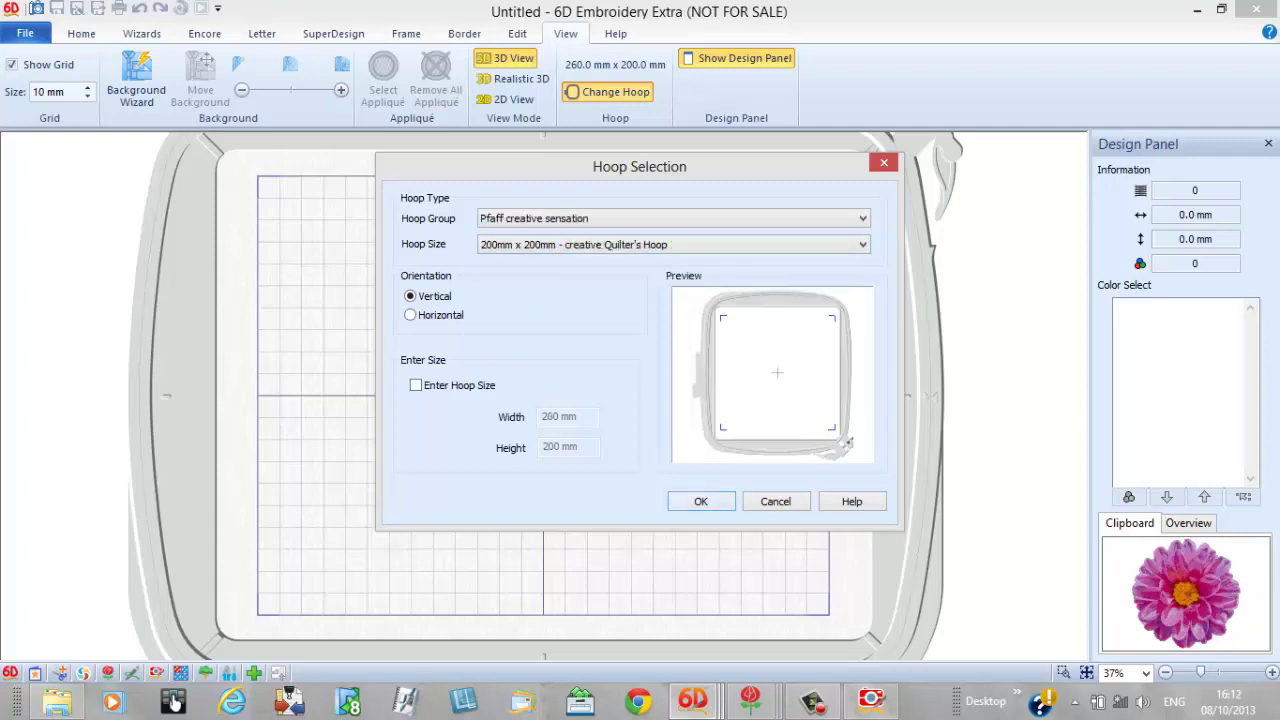
key("Return")
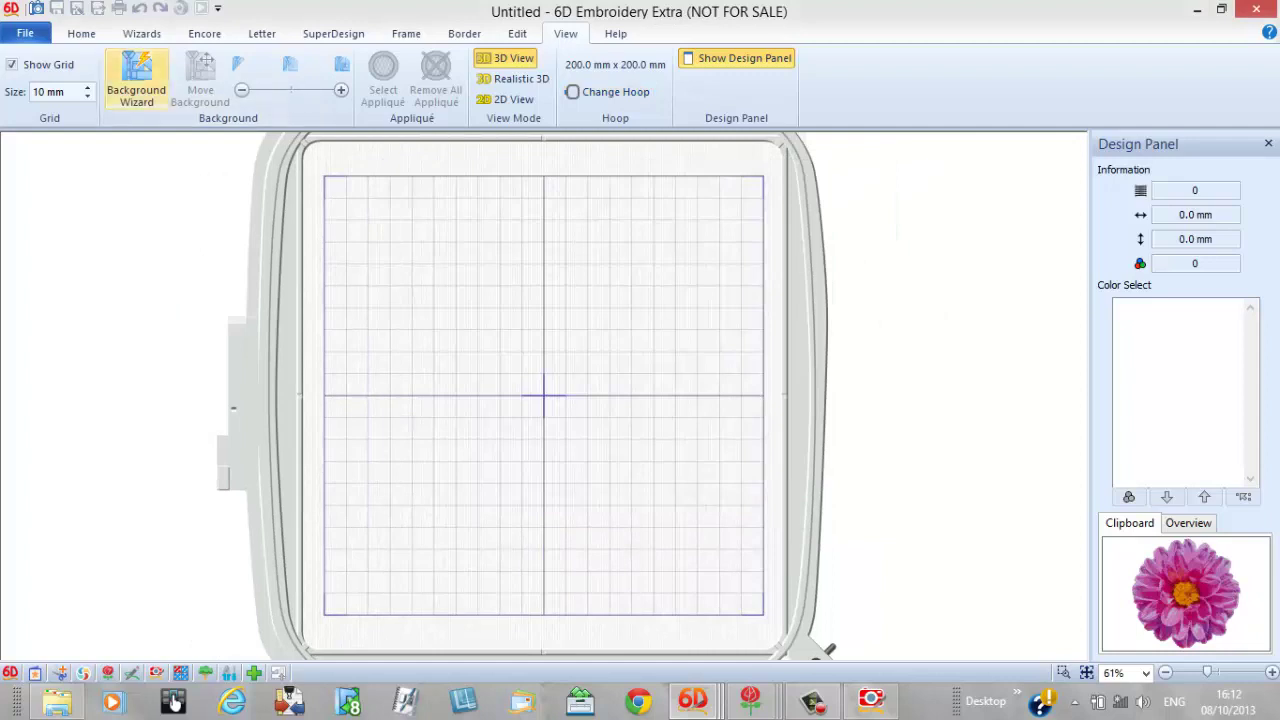
Paste the copied flower embroidery into the empty hoop.
left_click(81, 33)
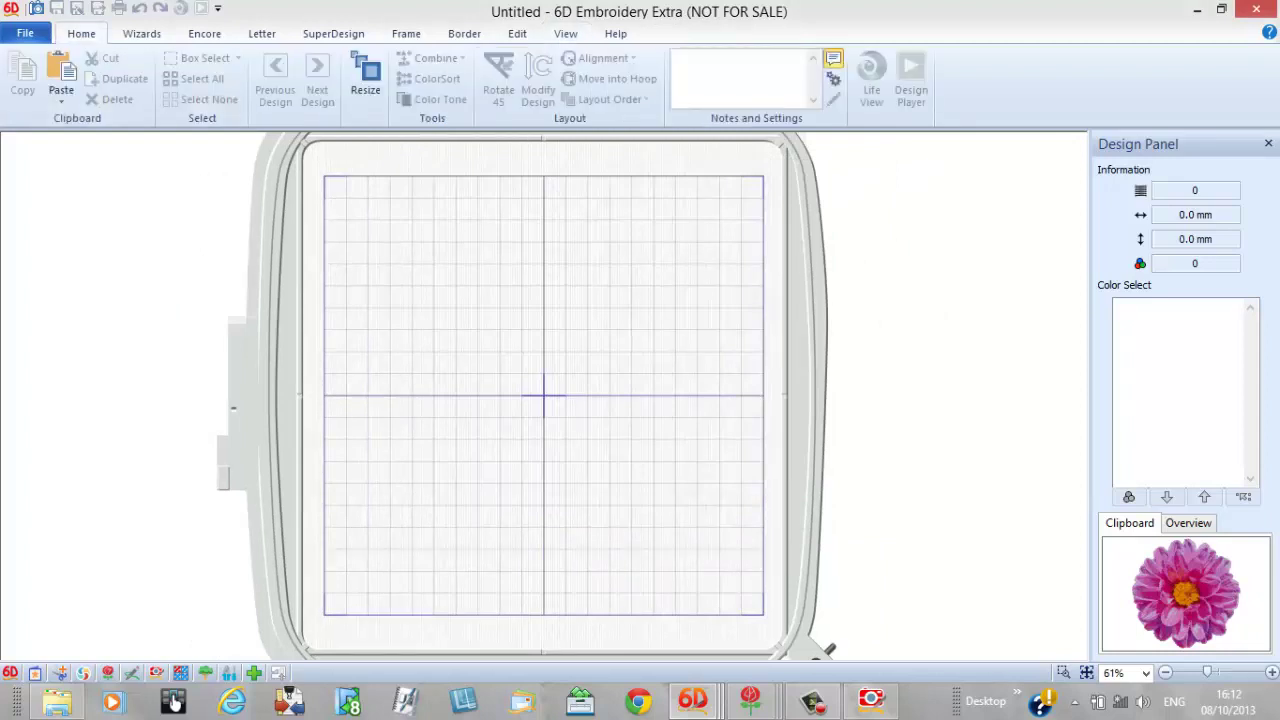
left_click(61, 70)
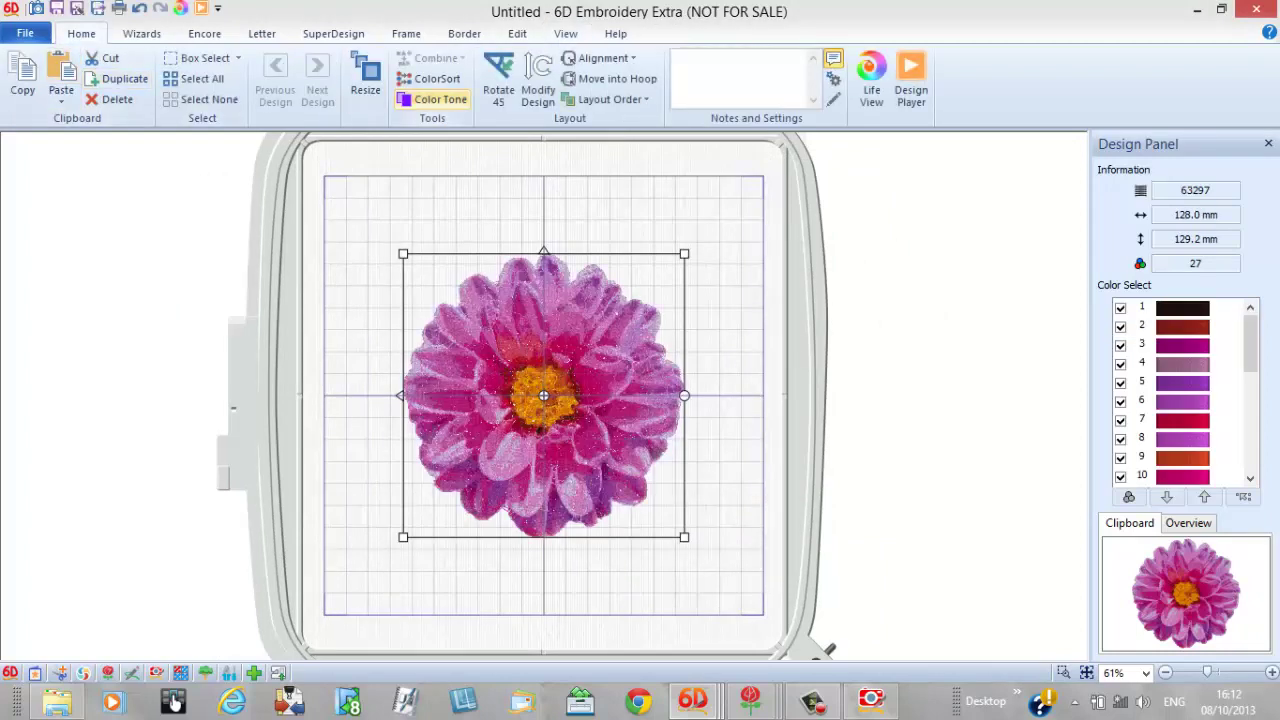
Start a filled quilt block with inner embroidery as a 200 mm square without cut line, and load the flower from the clipboard into it.
left_click(141, 33)
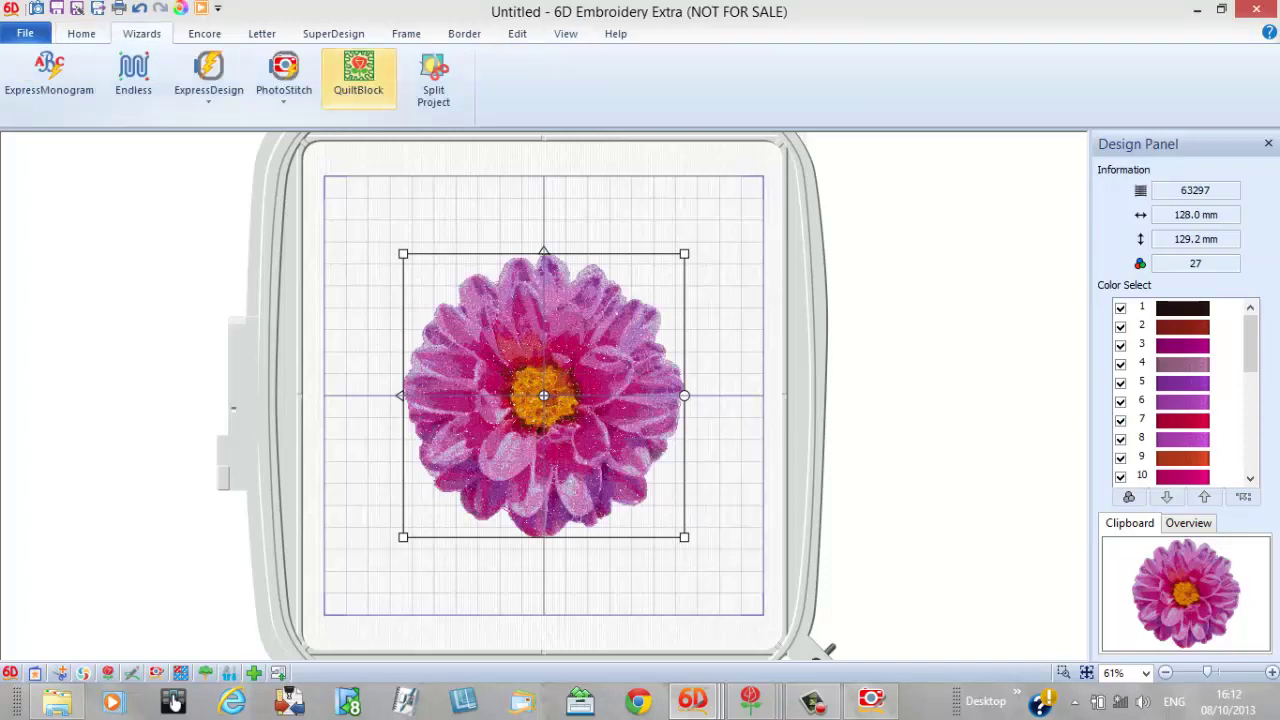
left_click(358, 70)
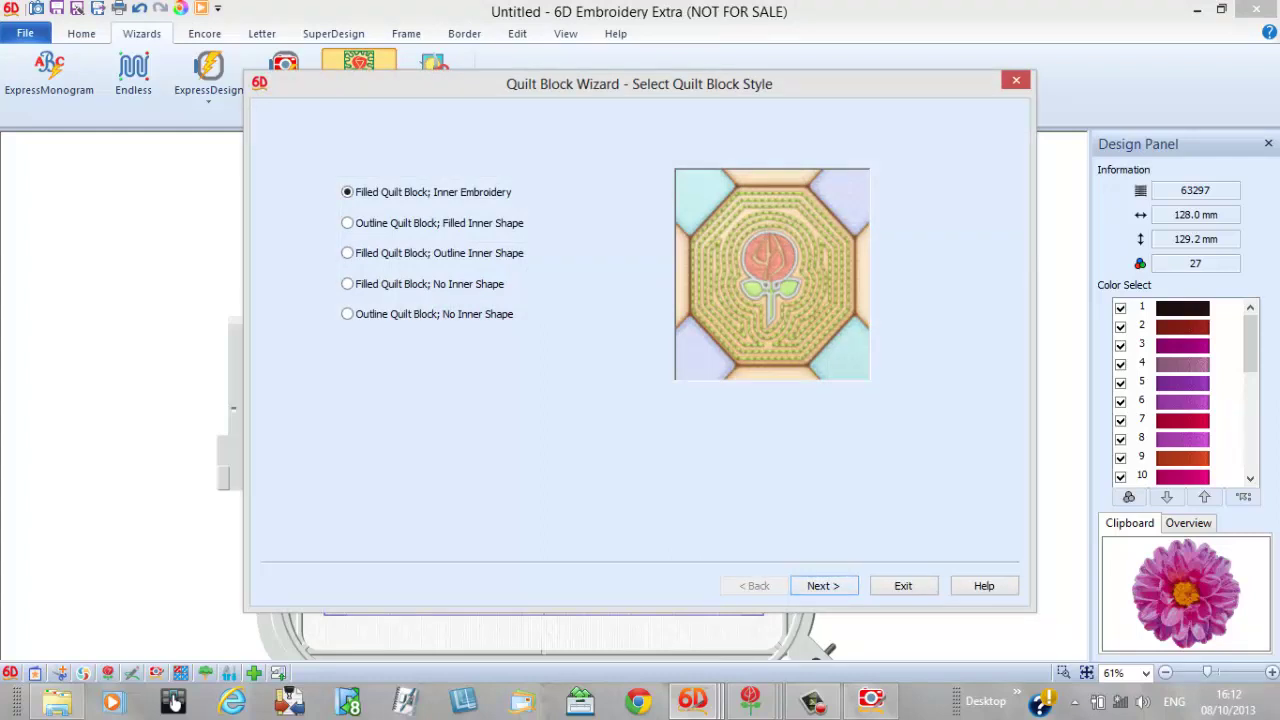
key("Return")
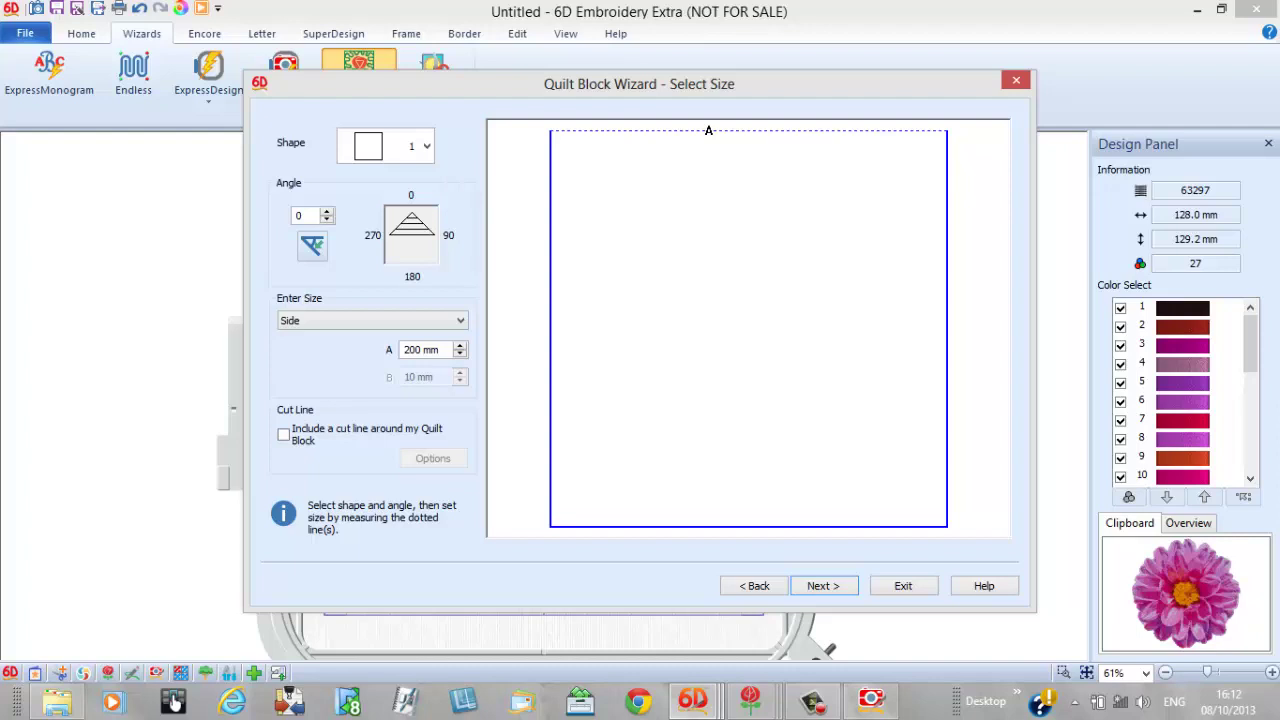
key("Return")
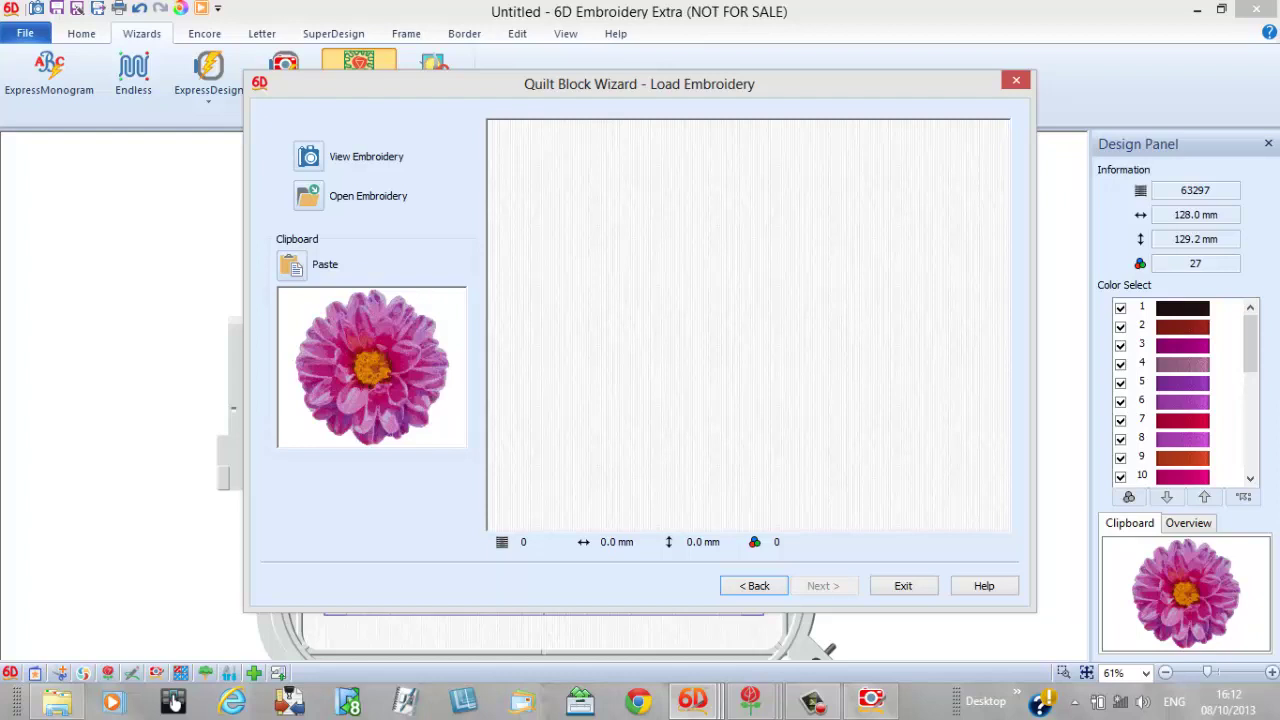
key("ctrl+v")
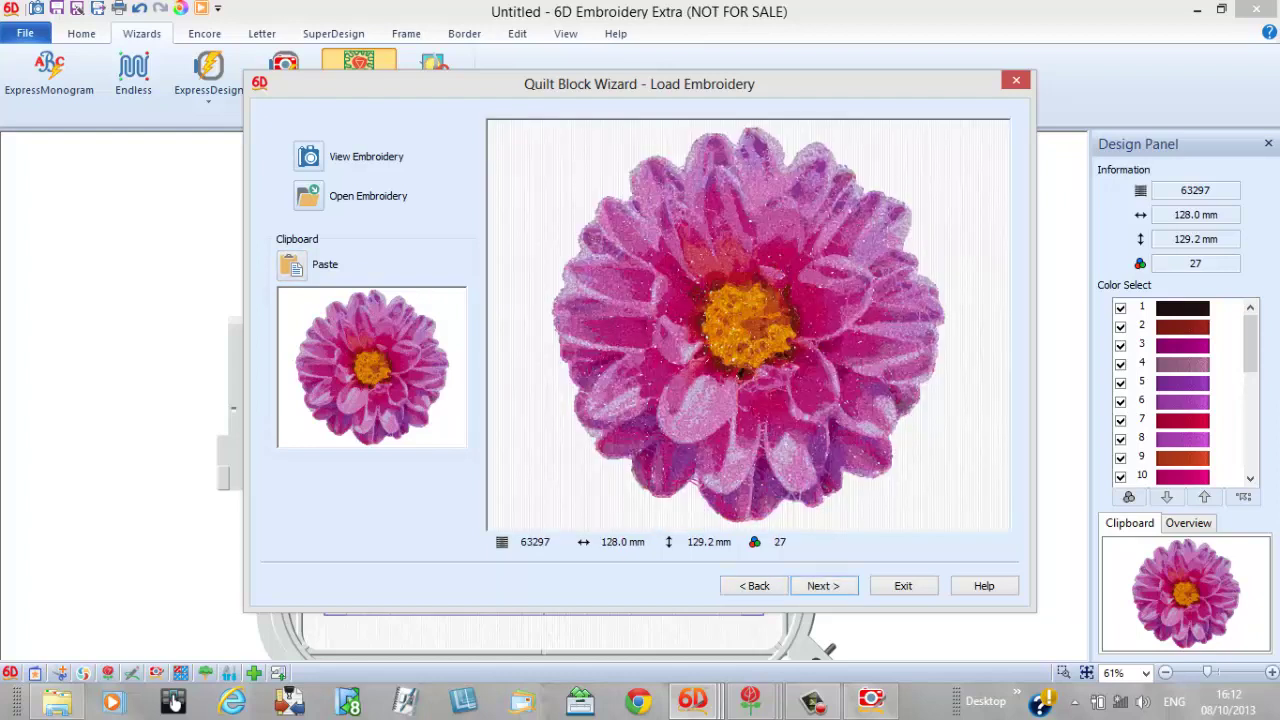
key("Return")
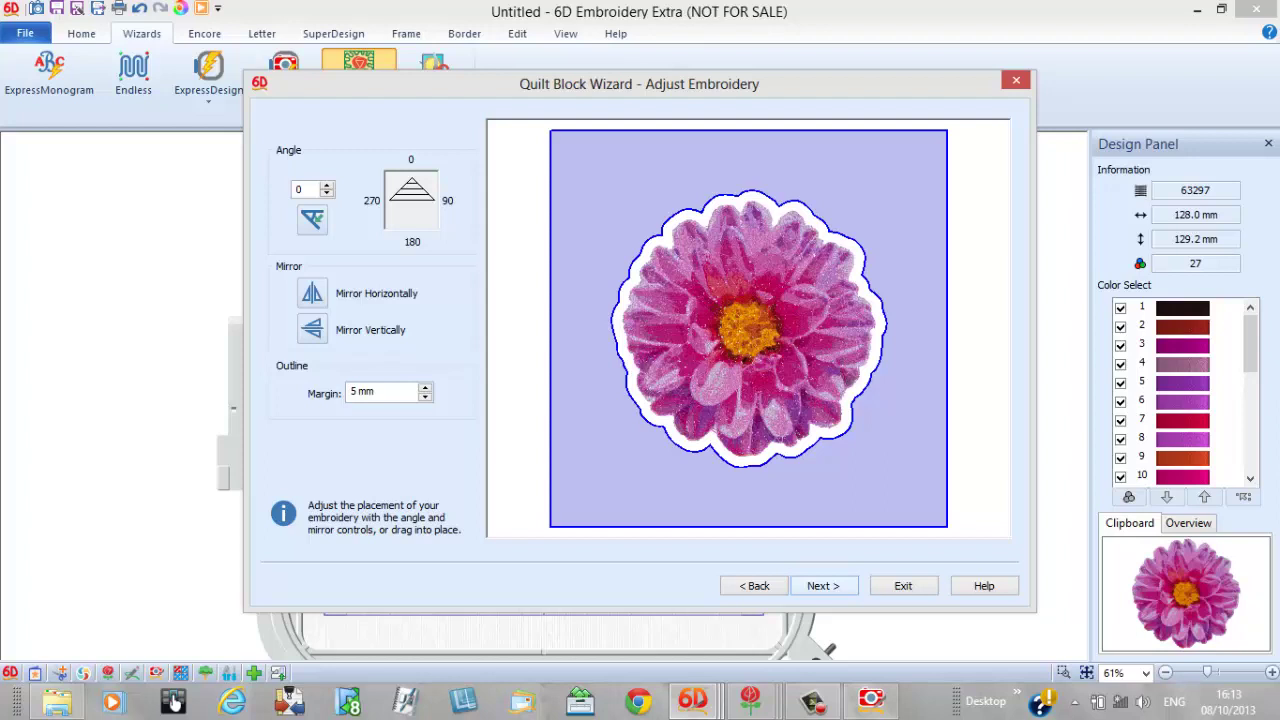
Fill the quilt block around the flower with an Echo pattern in Double Stitch at 2 mm stitch length and finish the block.
key("Return")
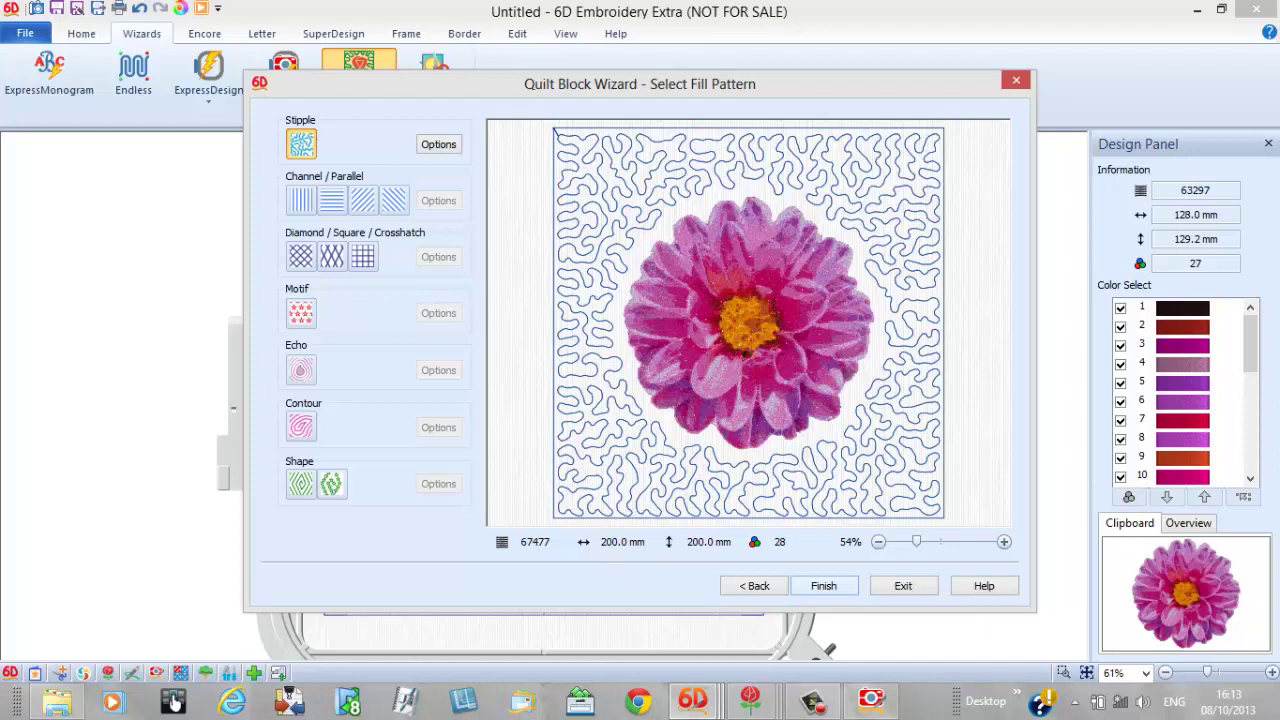
left_click(301, 370)
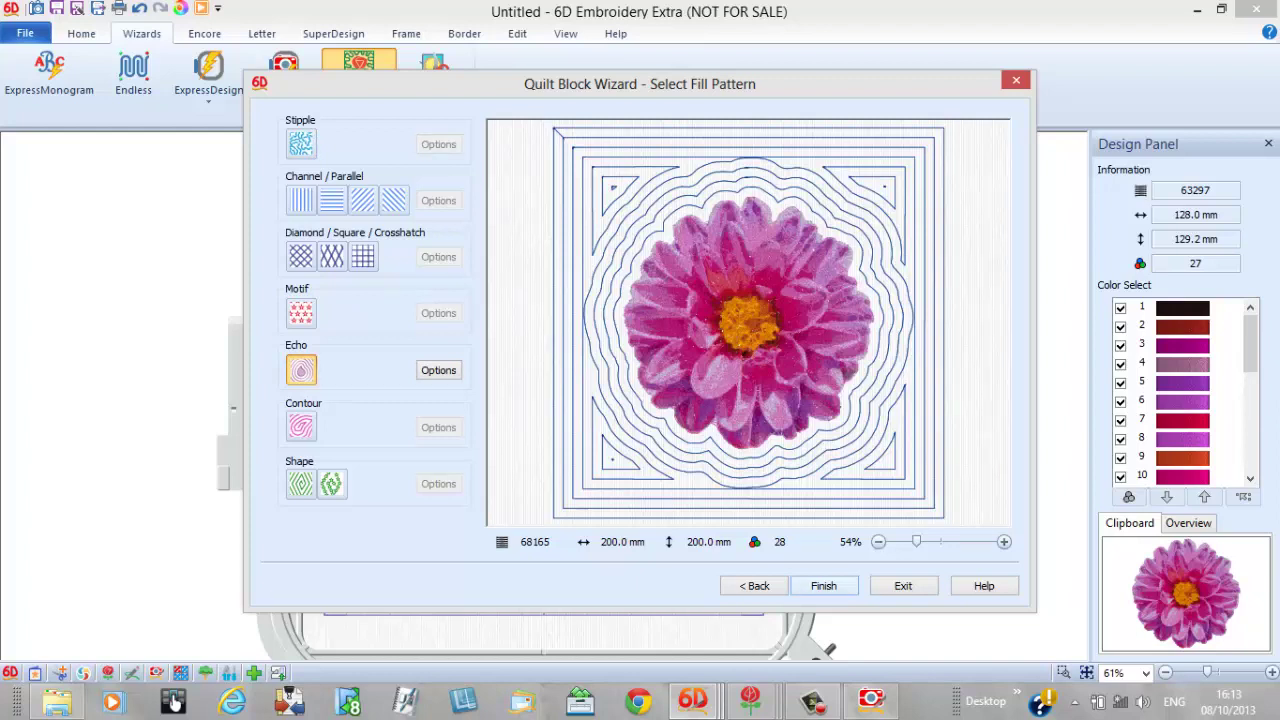
left_click(438, 370)
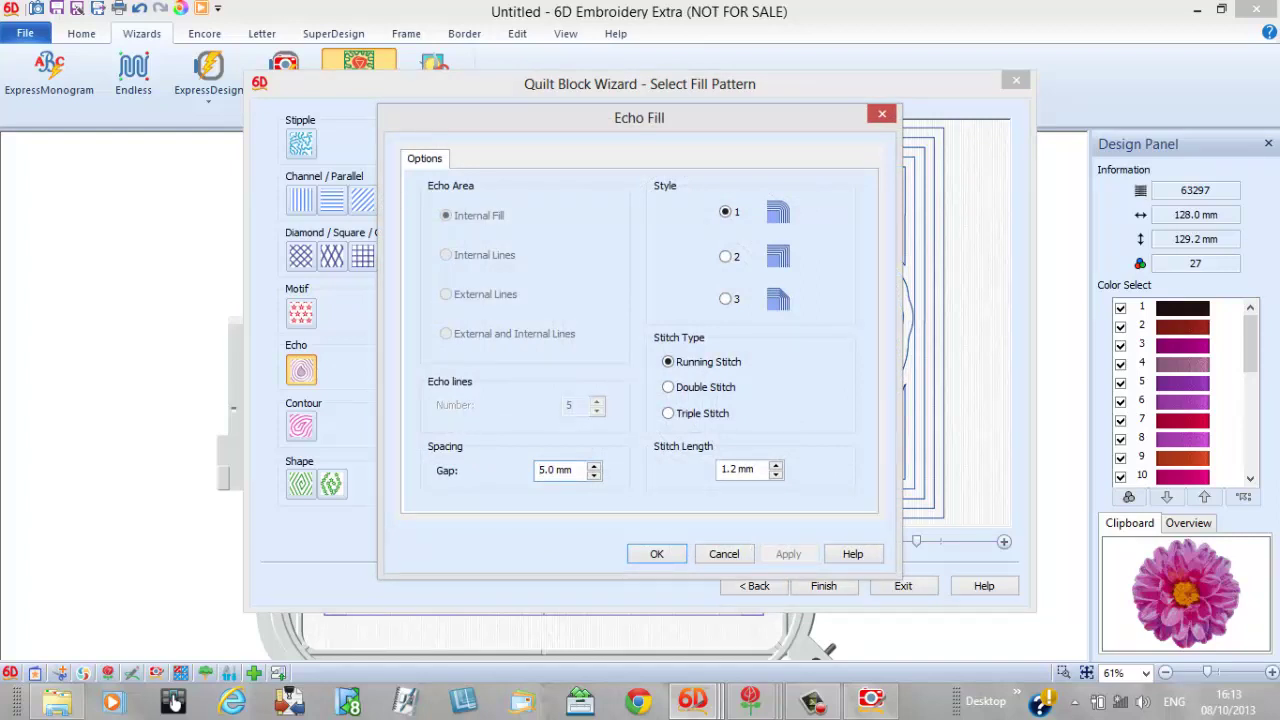
key("Tab")
type("2")
key("shift+Tab")
key("Down")
key("Return")
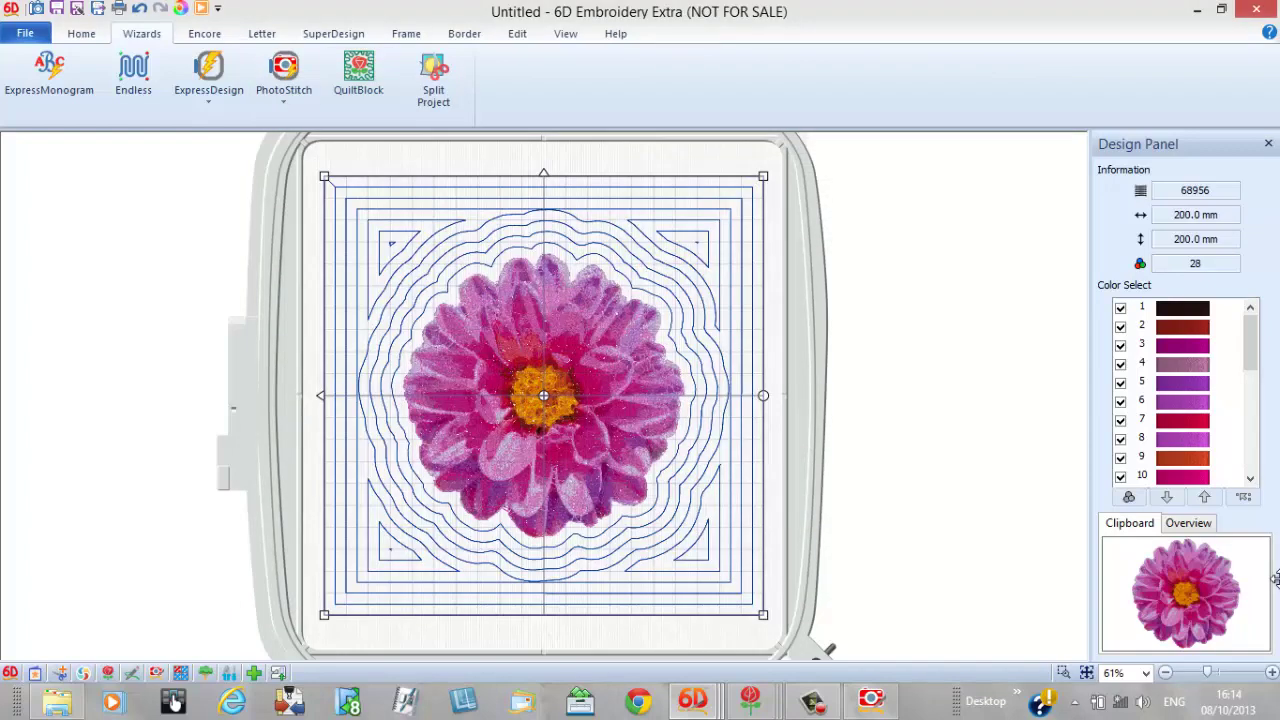
Check the designs in the hoop by selecting the separate flower, clearing the selection and selecting the quilt block.
key("Tab")
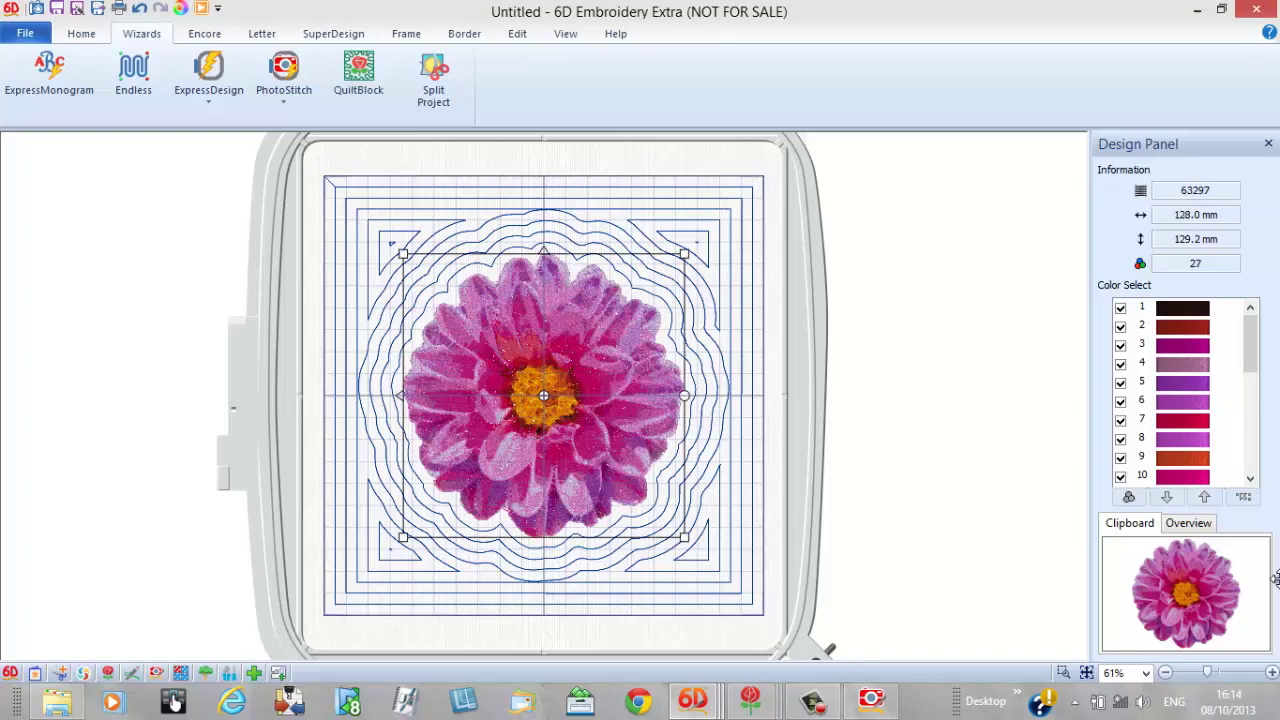
key("Escape")
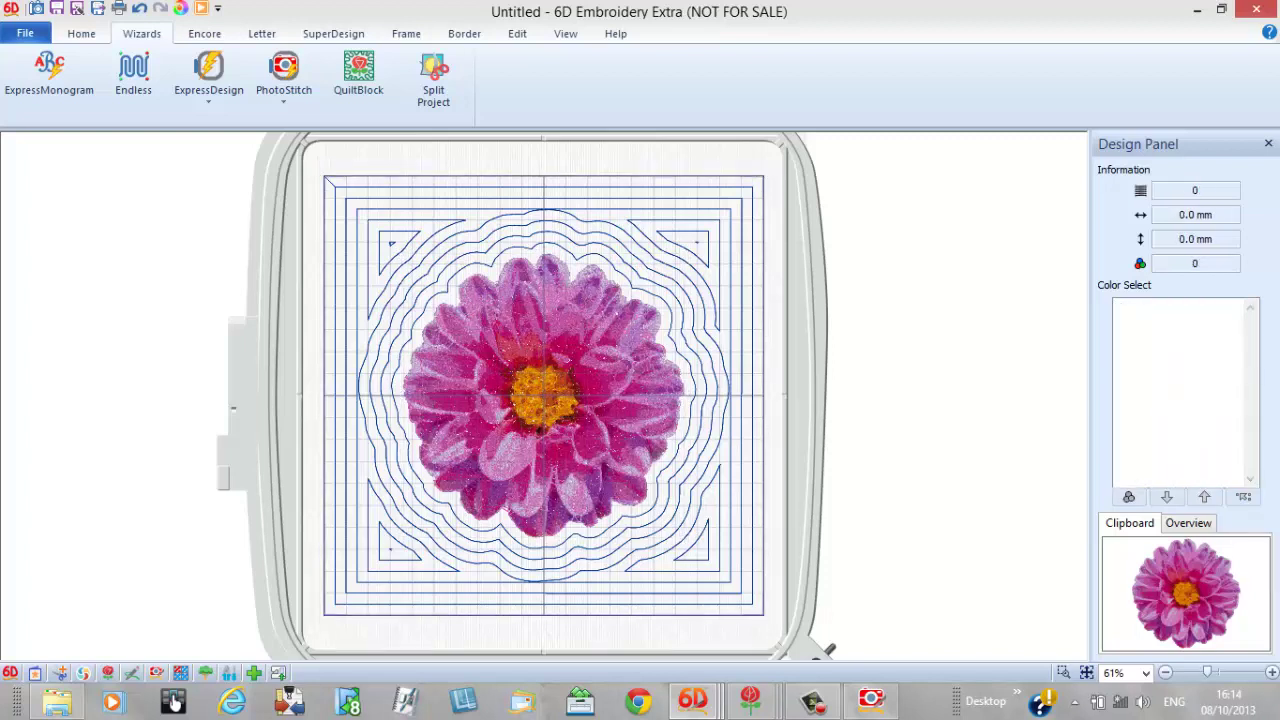
key("Tab")
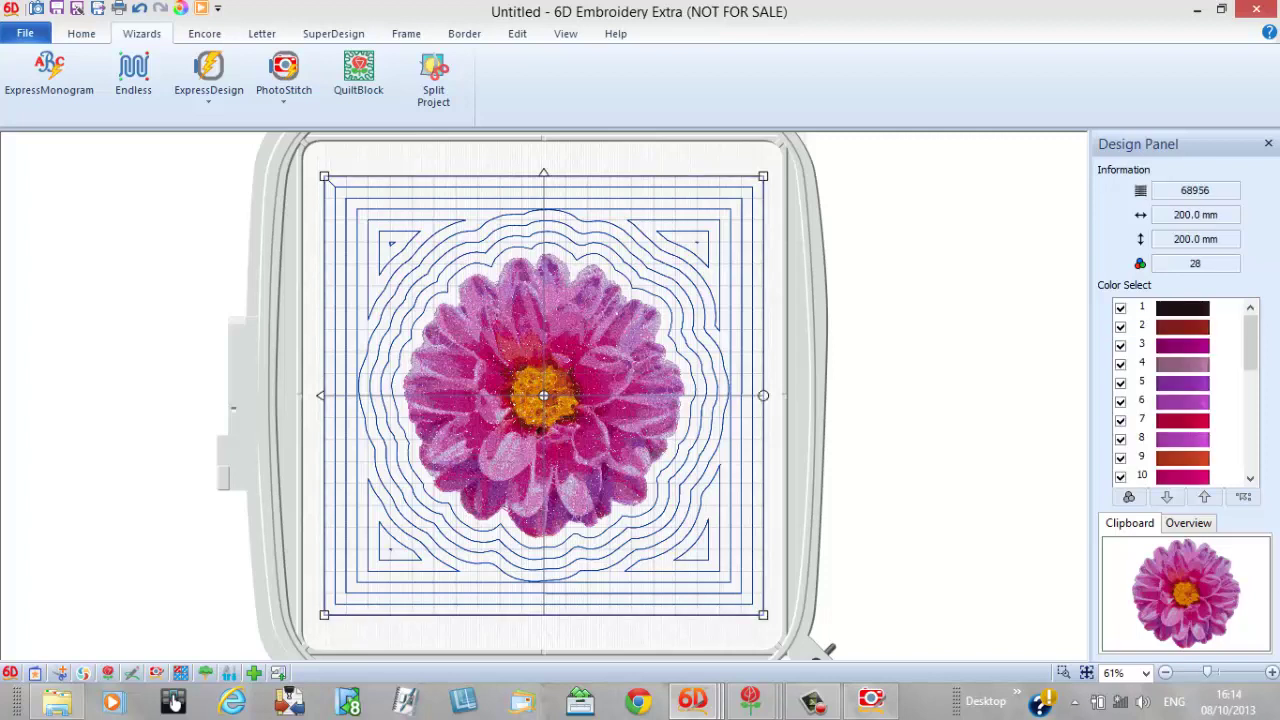